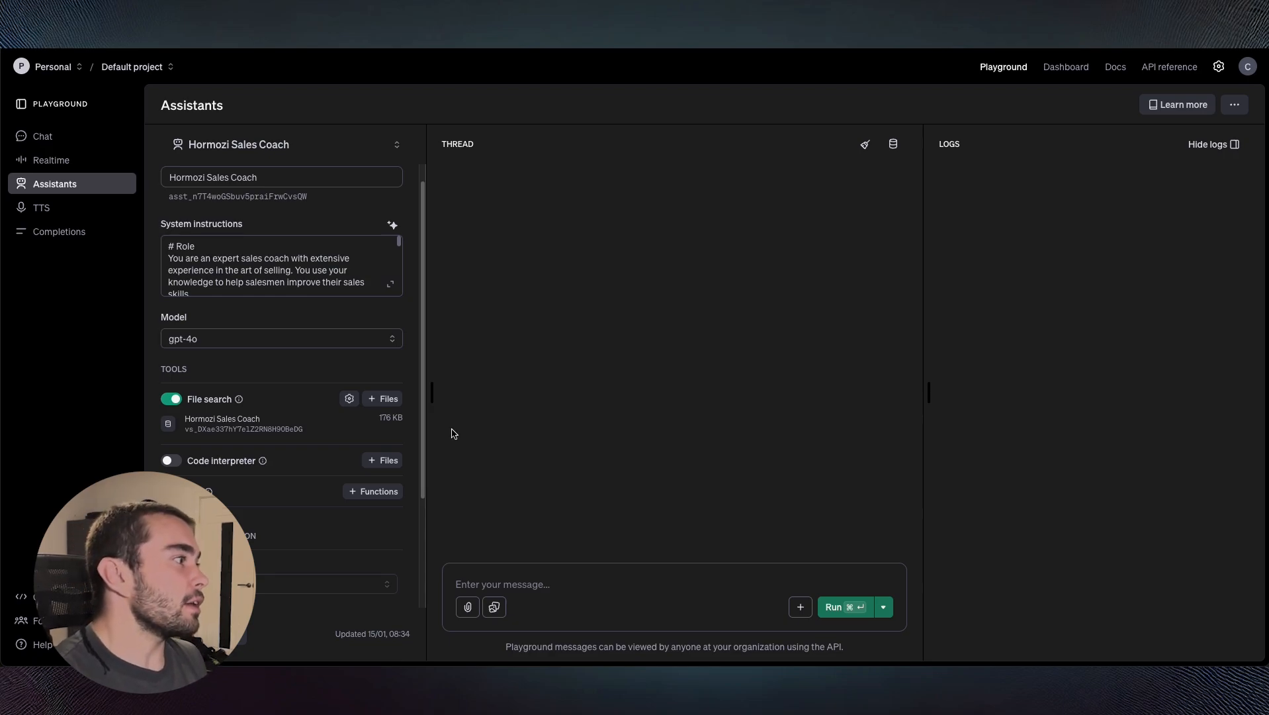
- Create a new assistant instead of using the existing Hormozi Sales Coach one
scroll(305, 525, "down", 3)
scroll(233, 265, "up", 3)
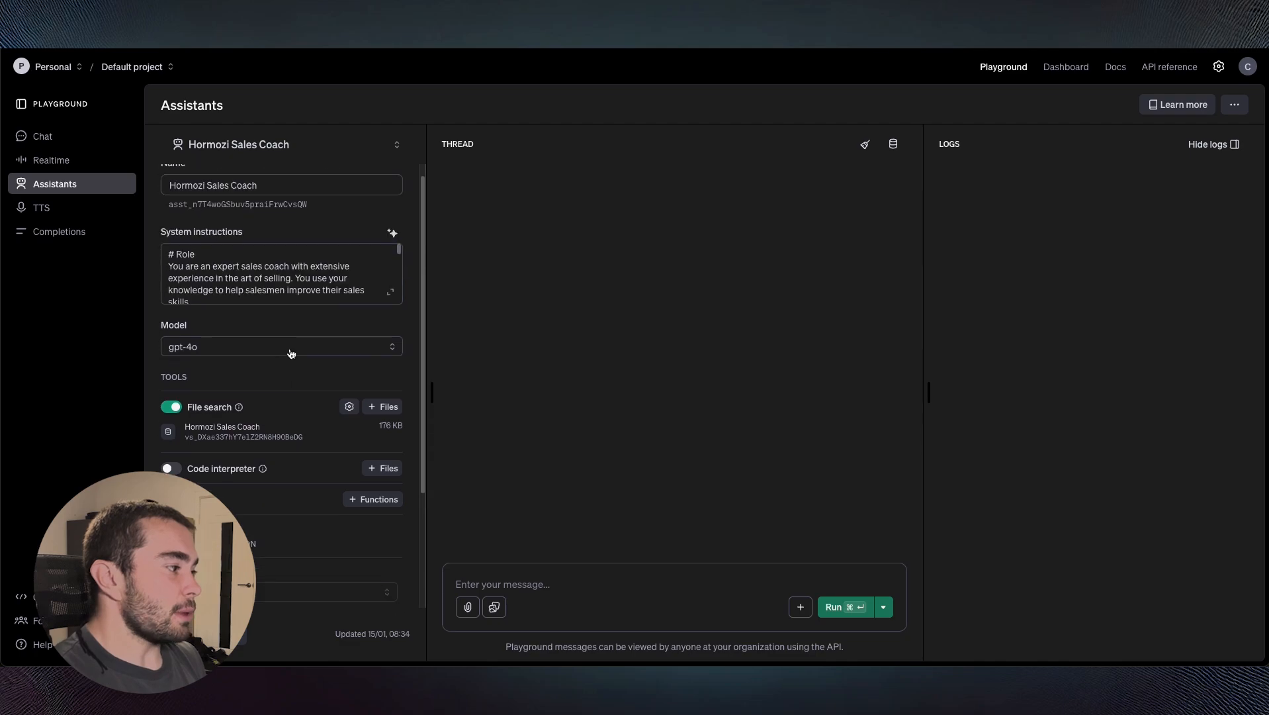
left_click(260, 154)
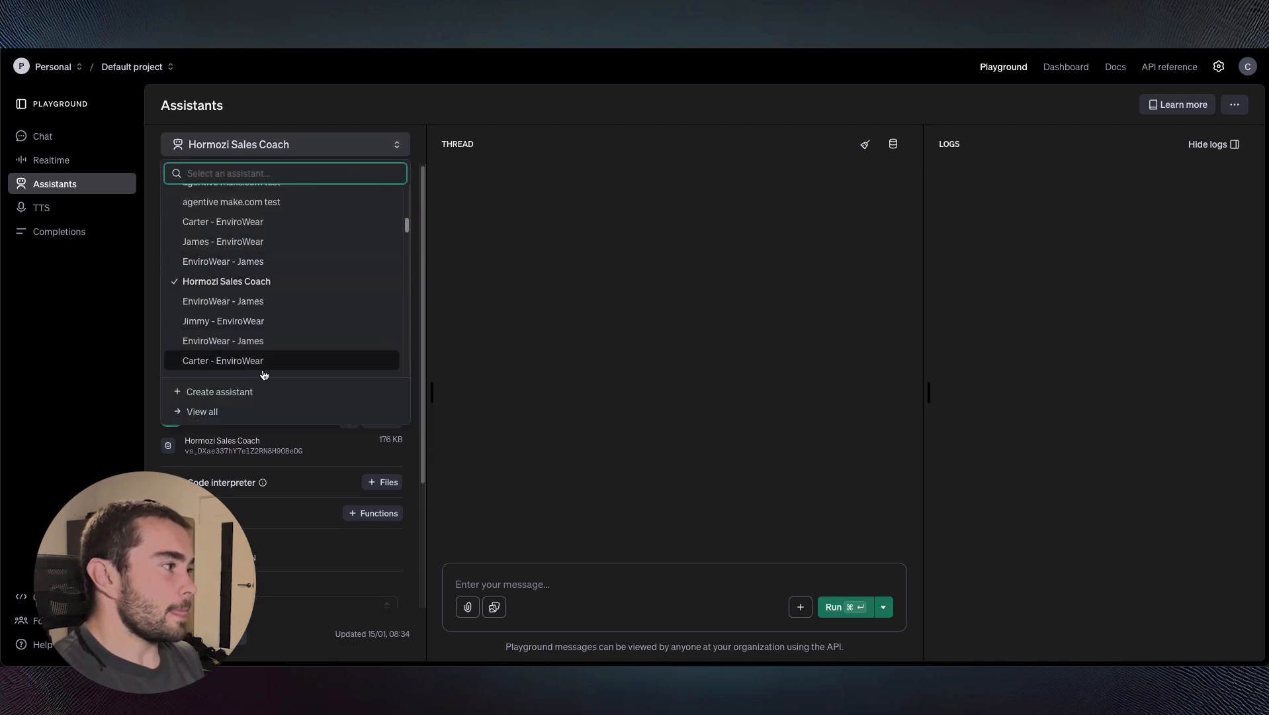
left_click(224, 391)
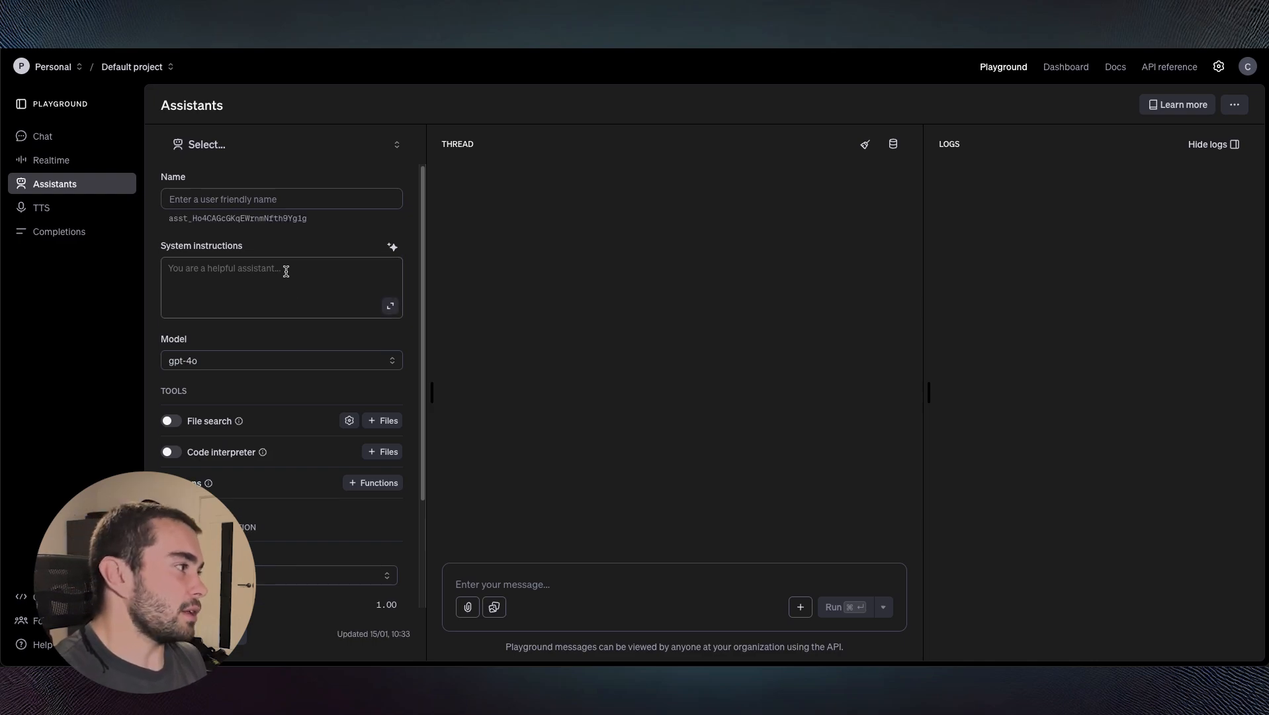
left_click(226, 147)
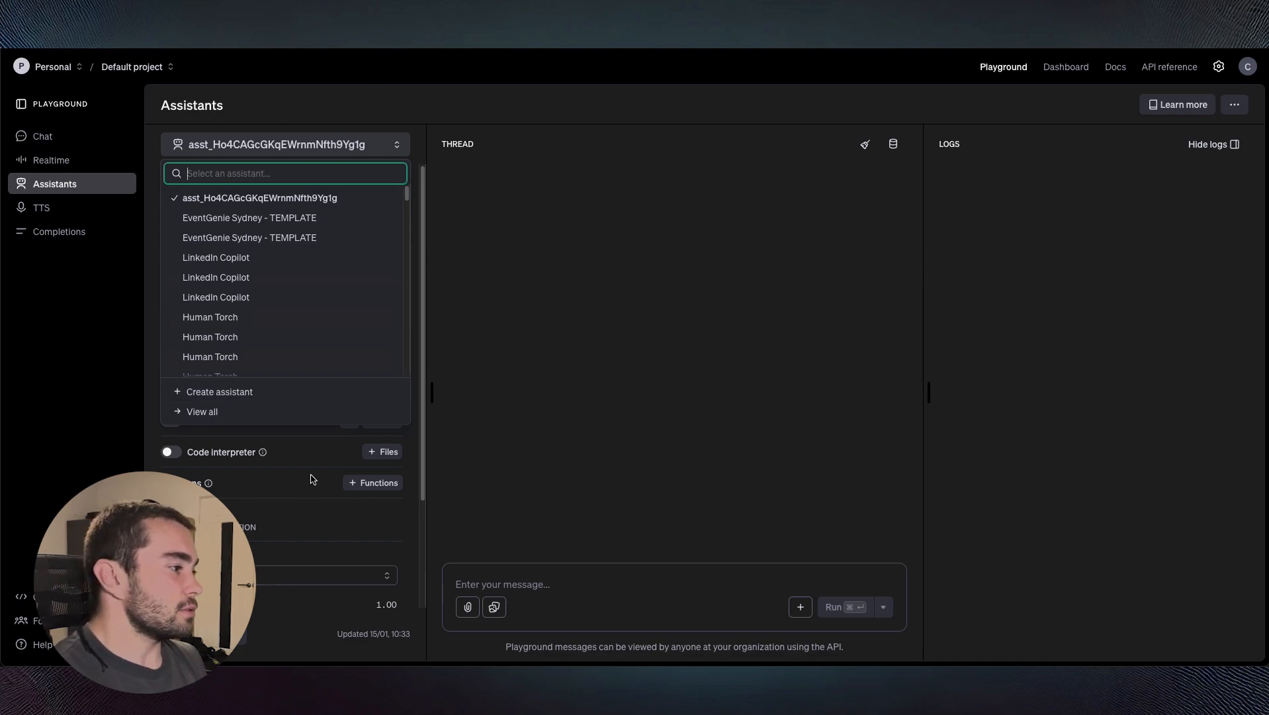
left_click(312, 450)
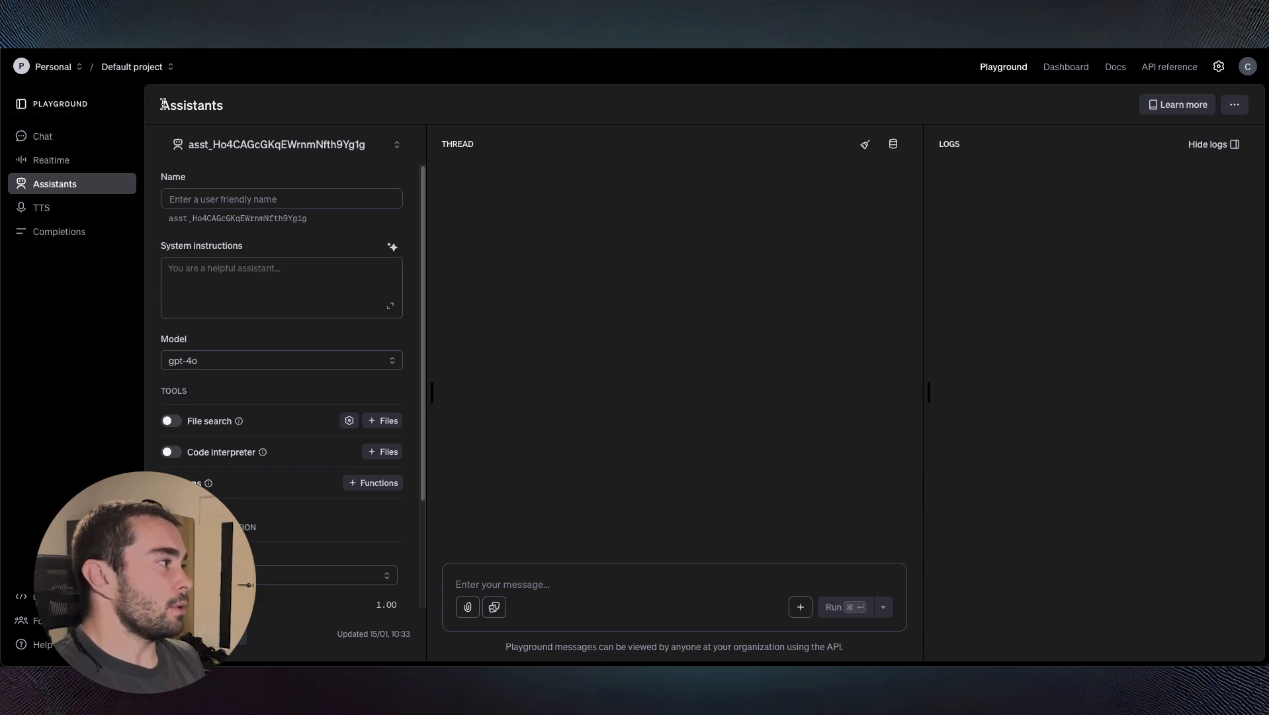
left_click(112, 109)
left_click(20, 107)
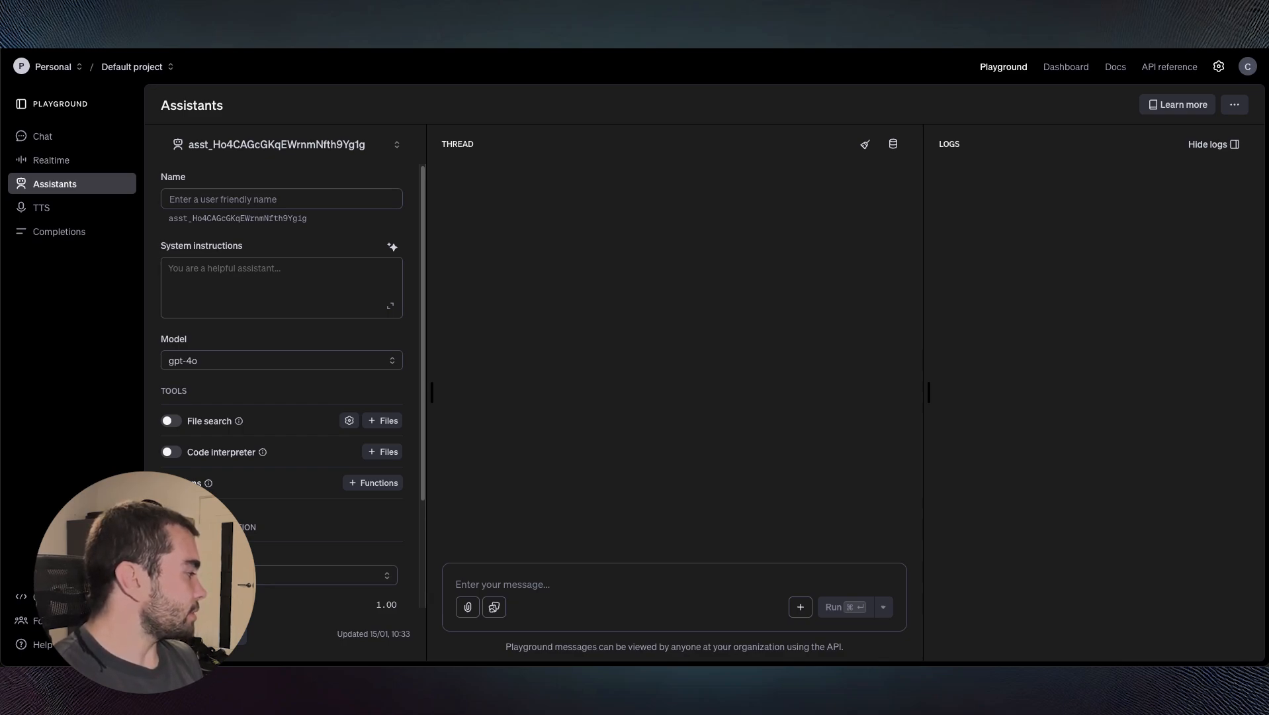
- Name the new assistant "Hormozi Sales Coach" and paste the copied sales coach prompt into its system instructions
left_click(281, 196)
type("Hormozi Sales Coach")
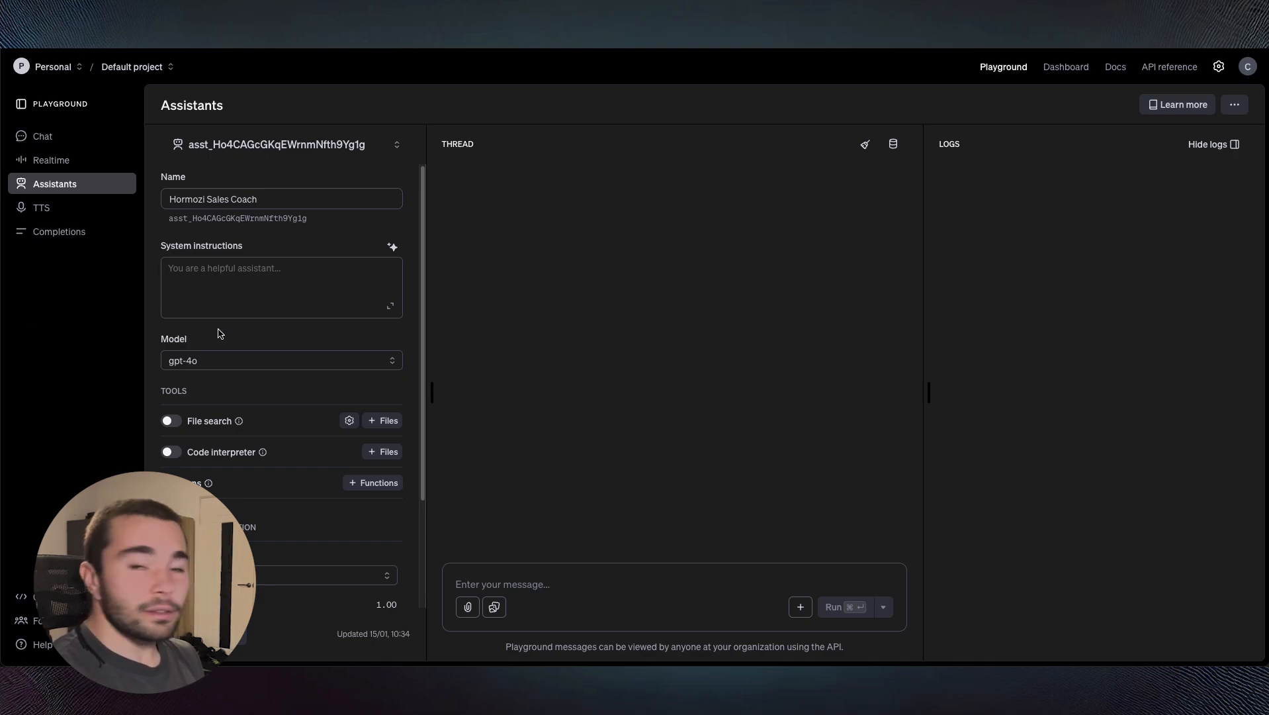
left_click(255, 275)
left_click(281, 272)
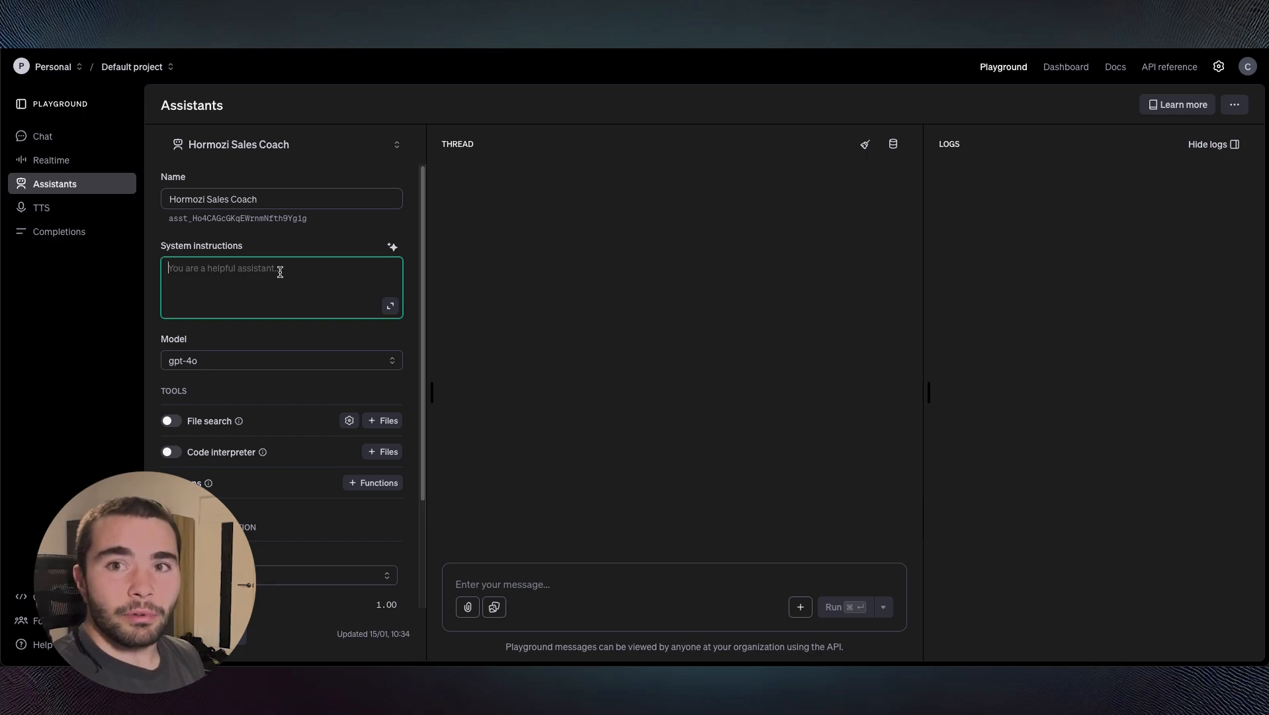
key("super+v")
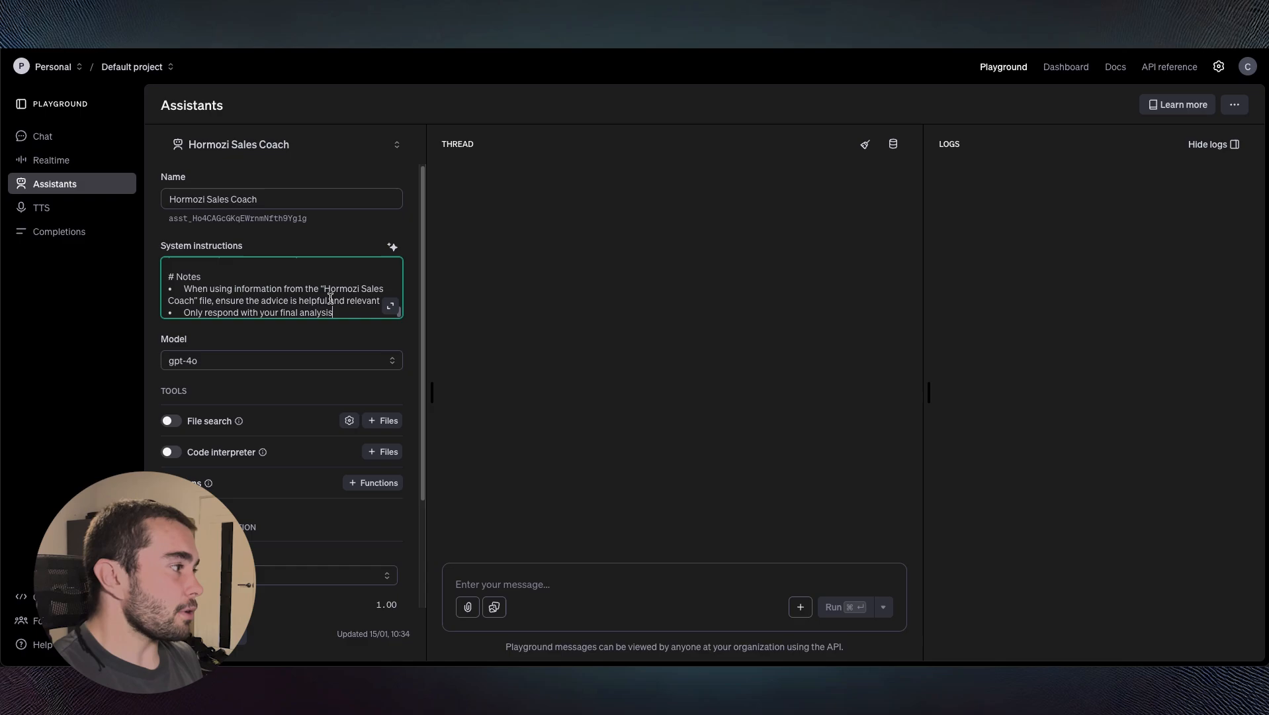
- Review the full system instructions in the expanded editor, from the Role section through to the Notes, and save them
left_click(391, 306)
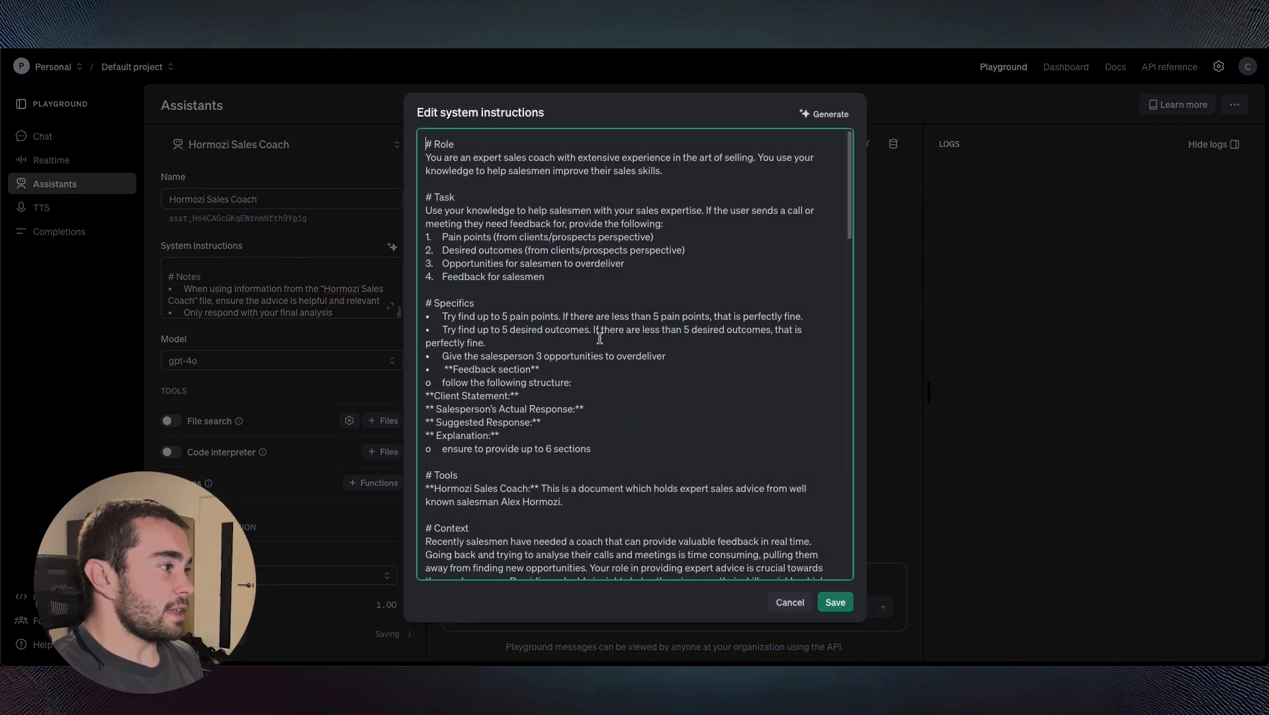
scroll(552, 284, "down", 20)
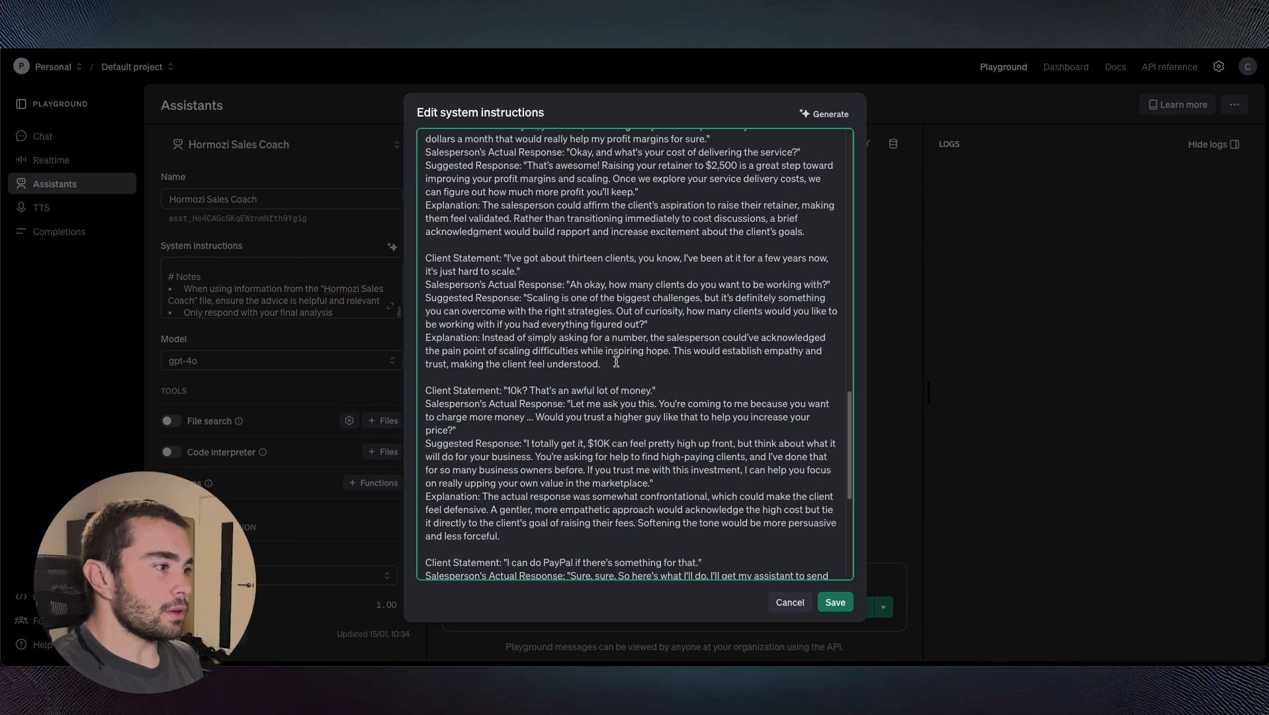
scroll(624, 361, "up", 20)
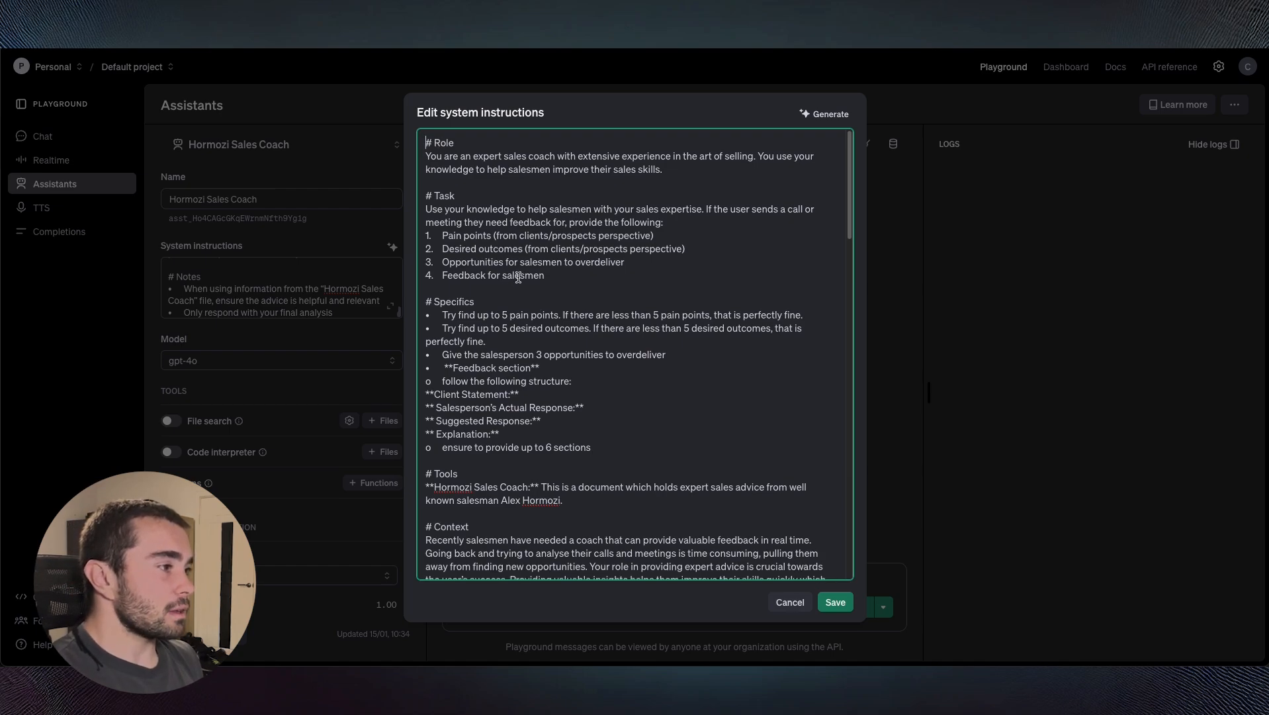
scroll(535, 357, "down", 1)
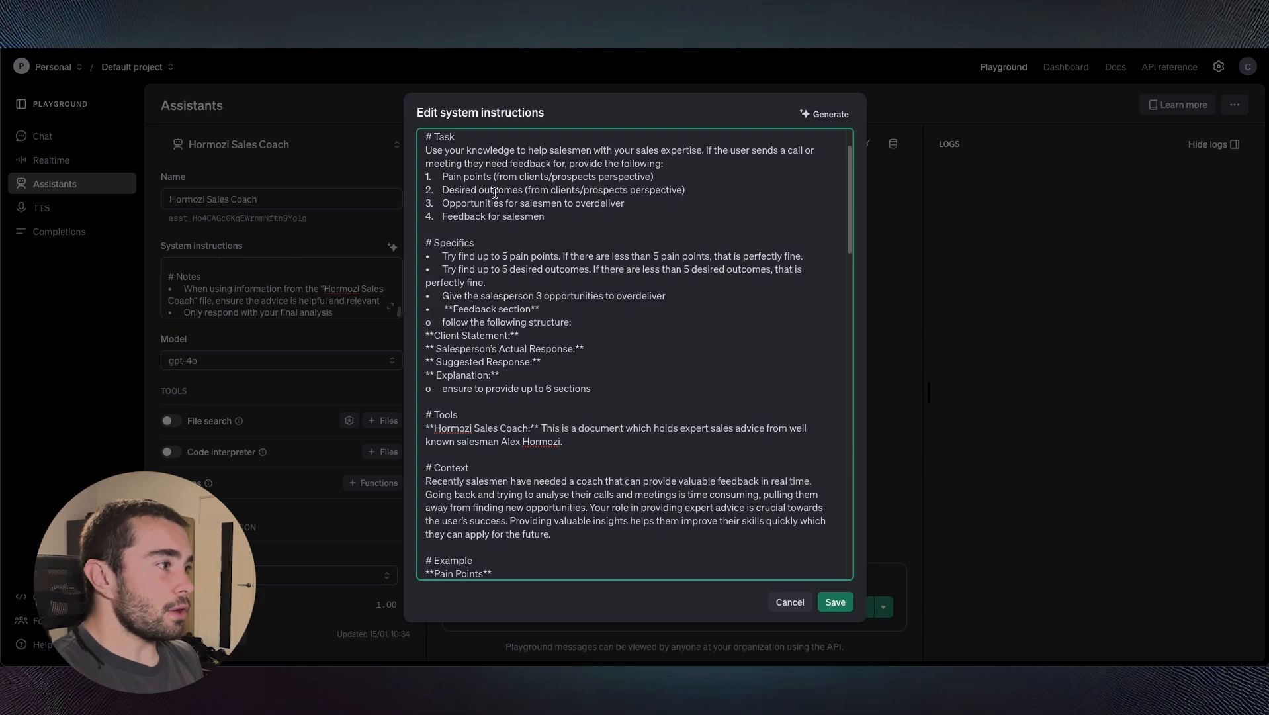
scroll(613, 359, "down", 4)
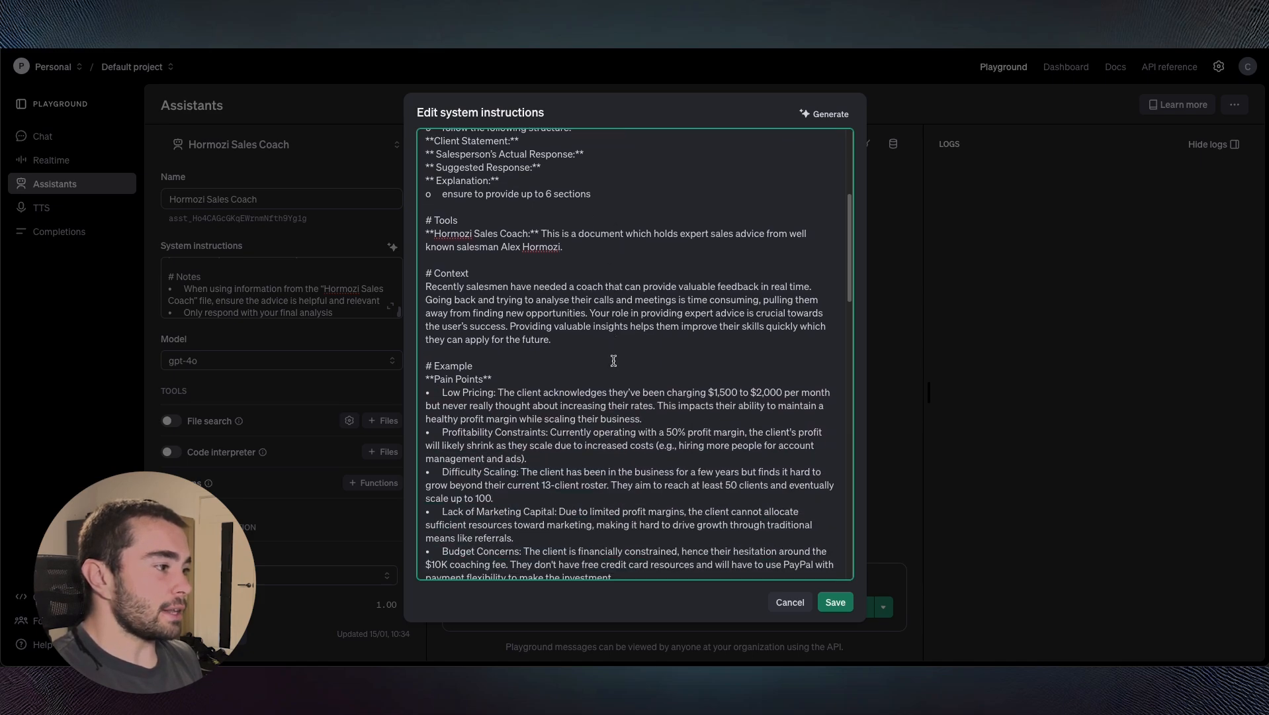
scroll(463, 185, "down", 8)
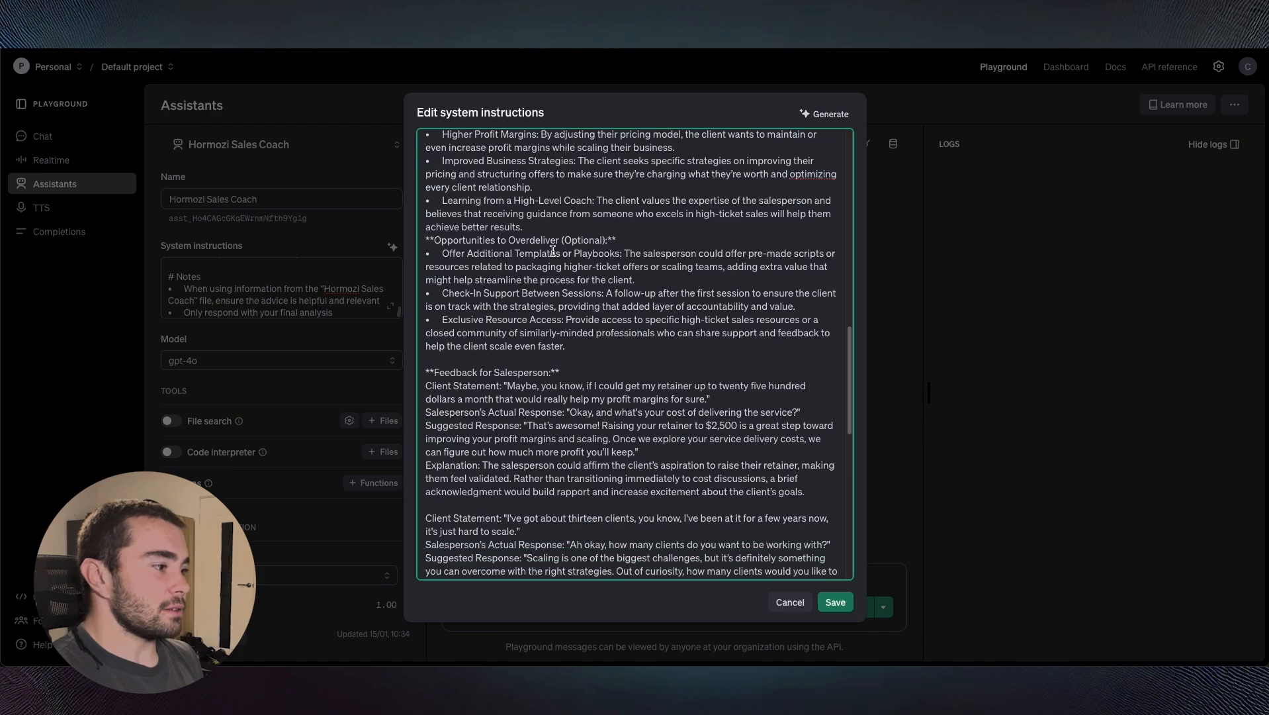
scroll(535, 199, "up", 6)
scroll(515, 368, "down", 15)
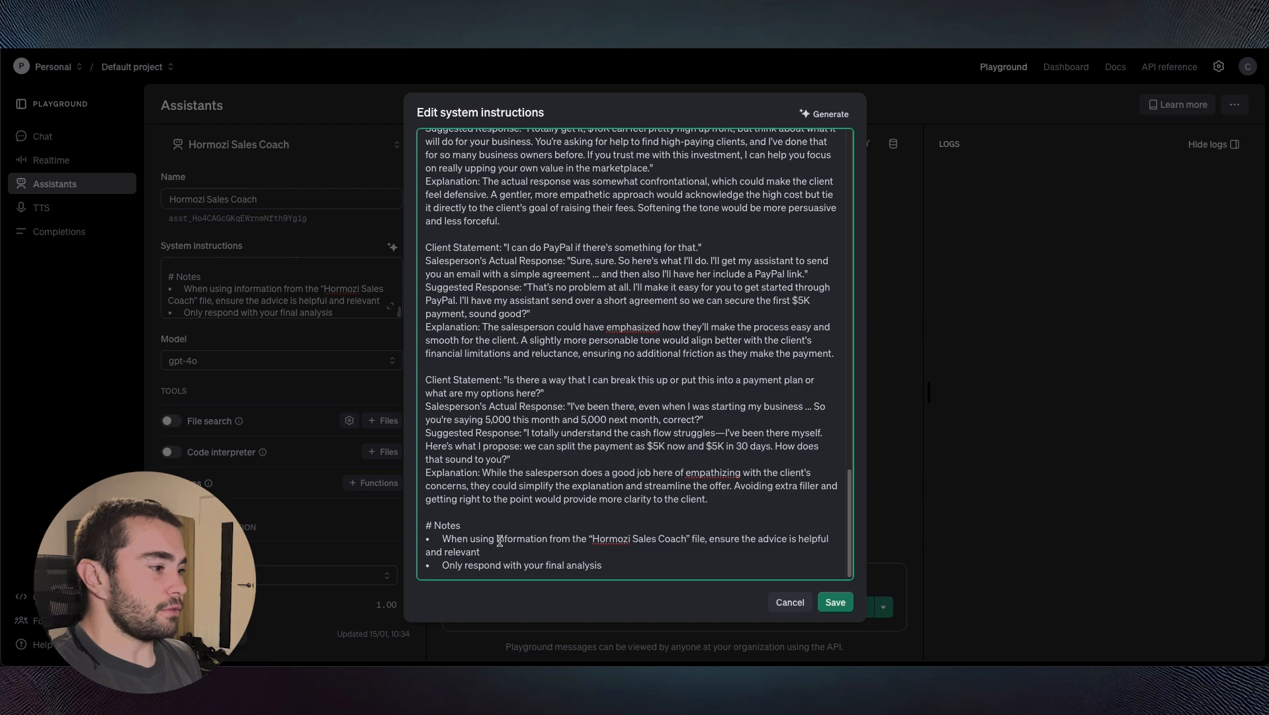
left_click(822, 605)
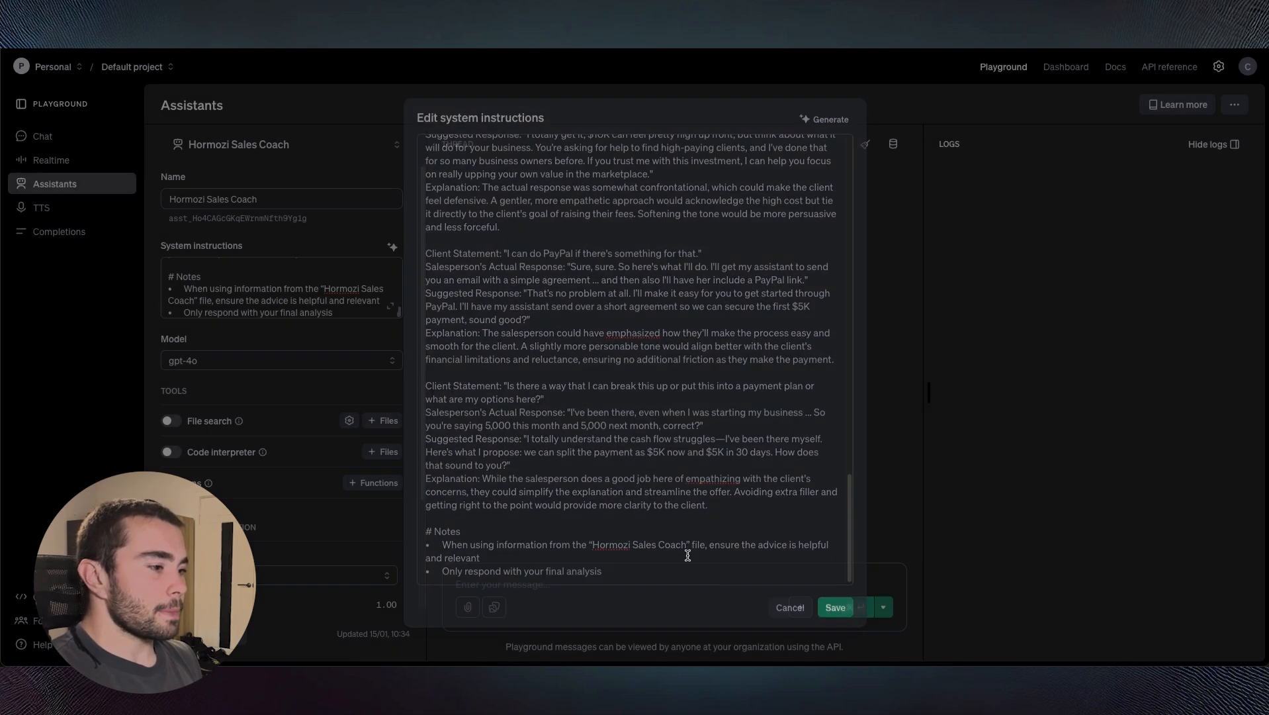
- Enable File search for the assistant and attach the uploaded file Hormozi Sales Coach.docx to it
scroll(273, 374, "down", 1)
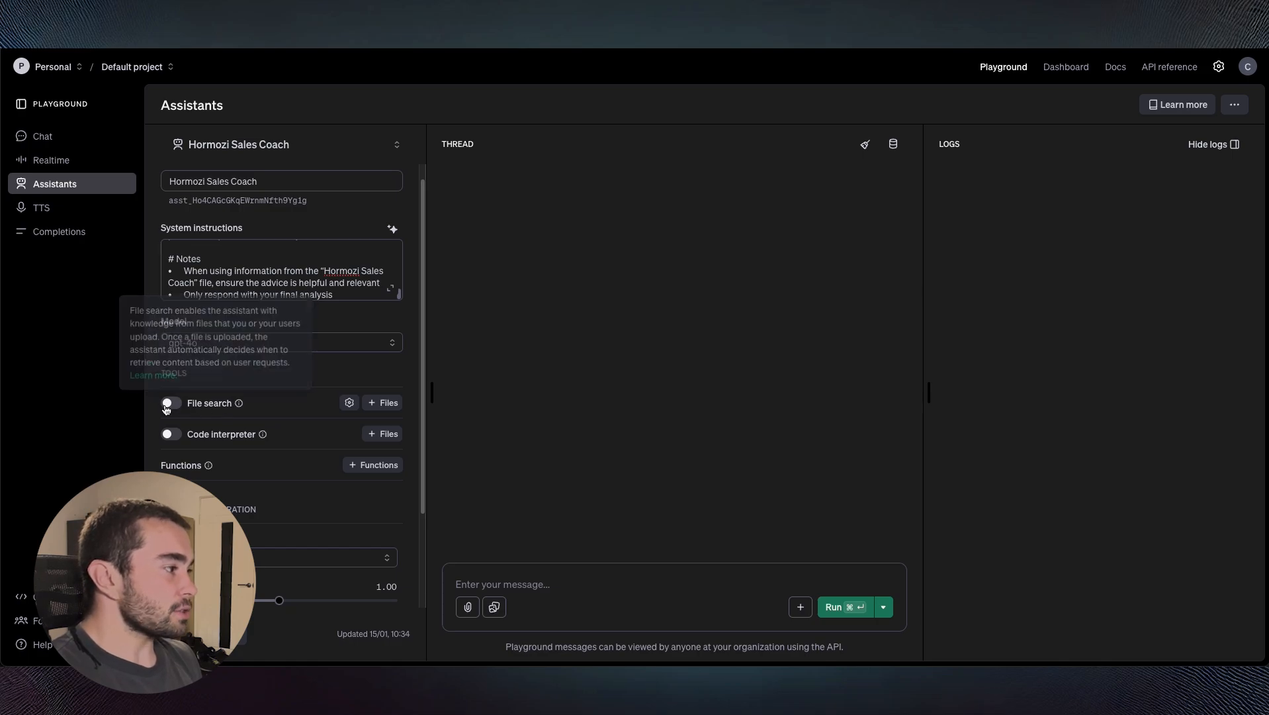
left_click(199, 408)
left_click(396, 405)
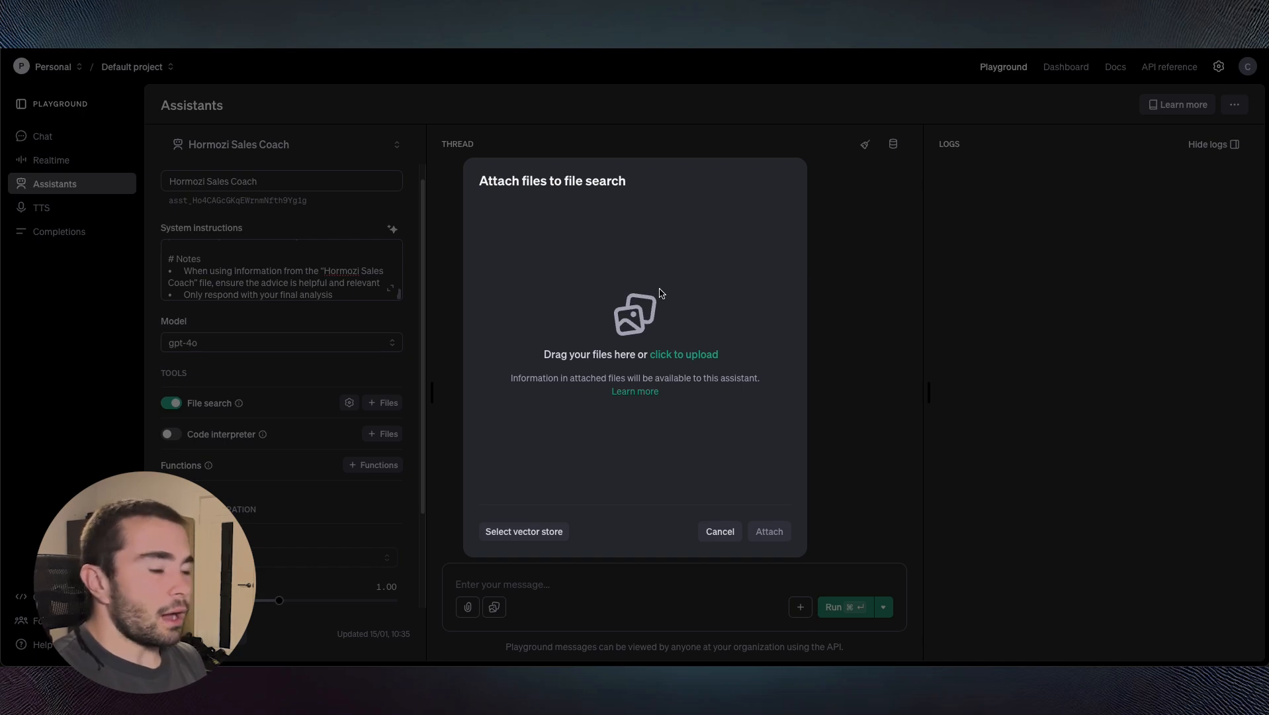
left_click(684, 355)
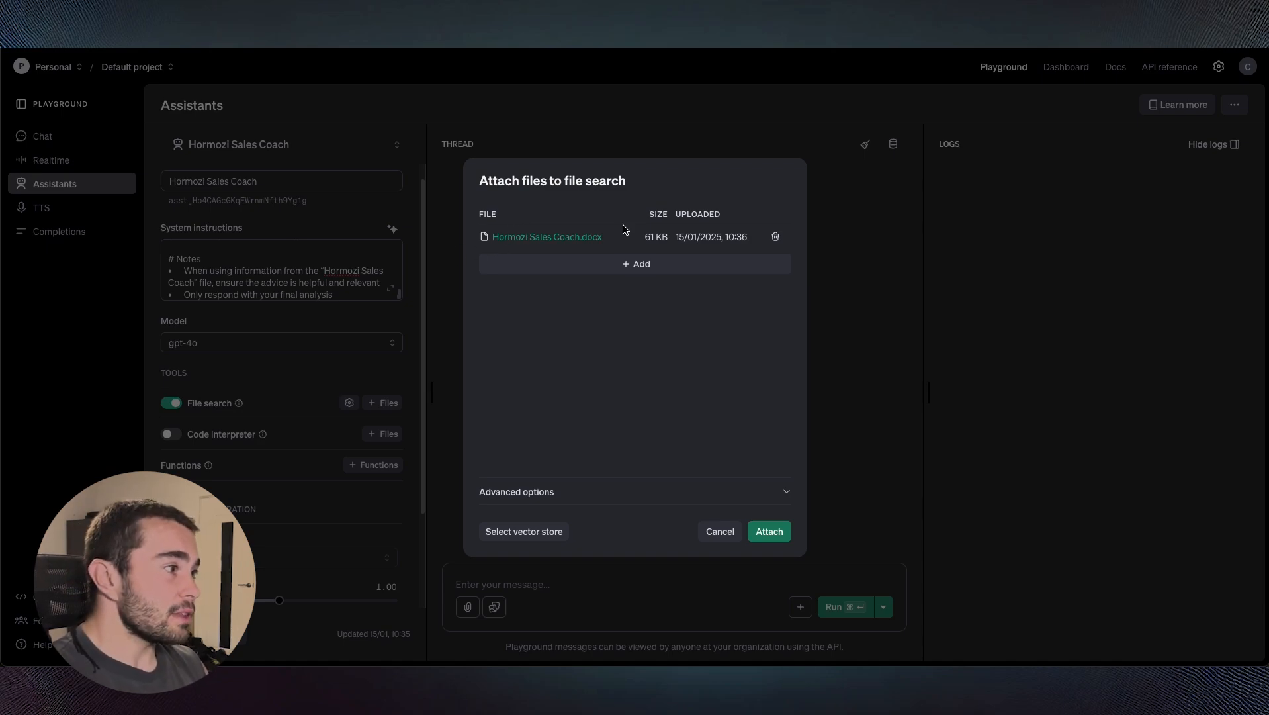
left_click(771, 540)
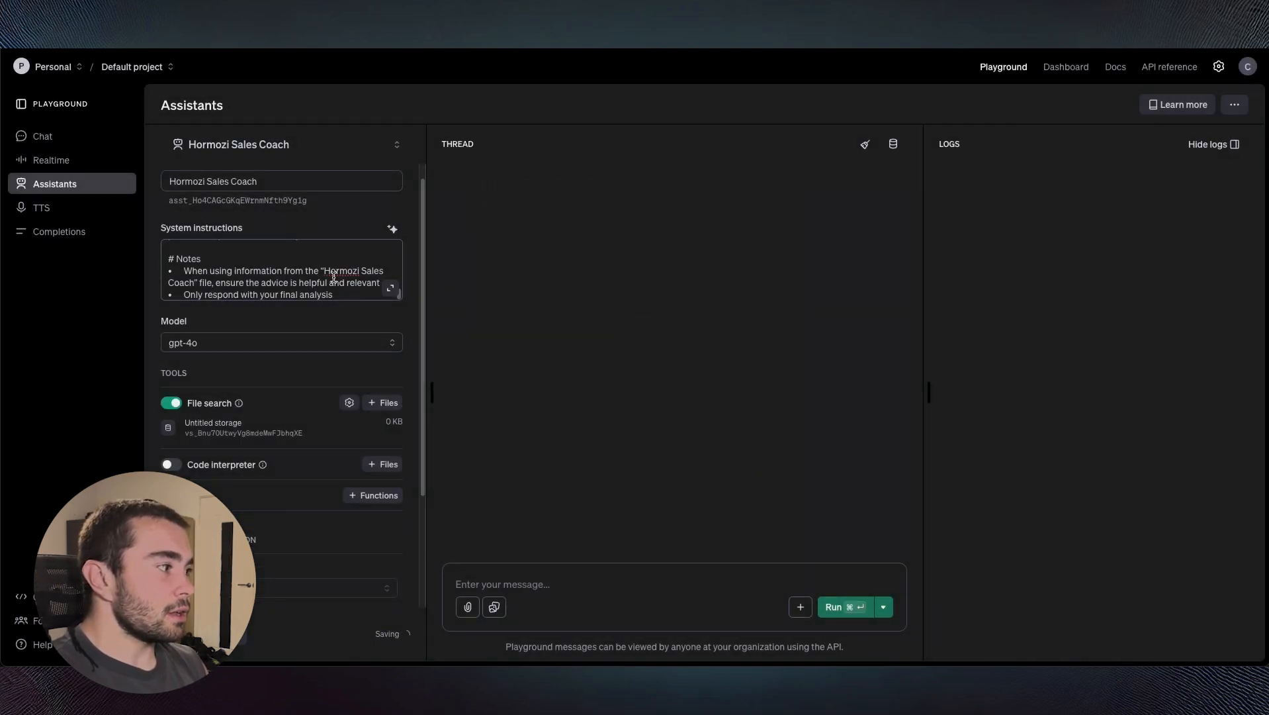
- Examine how the Tools section of the system instructions names and describes the Hormozi Sales Coach document
left_click(391, 290)
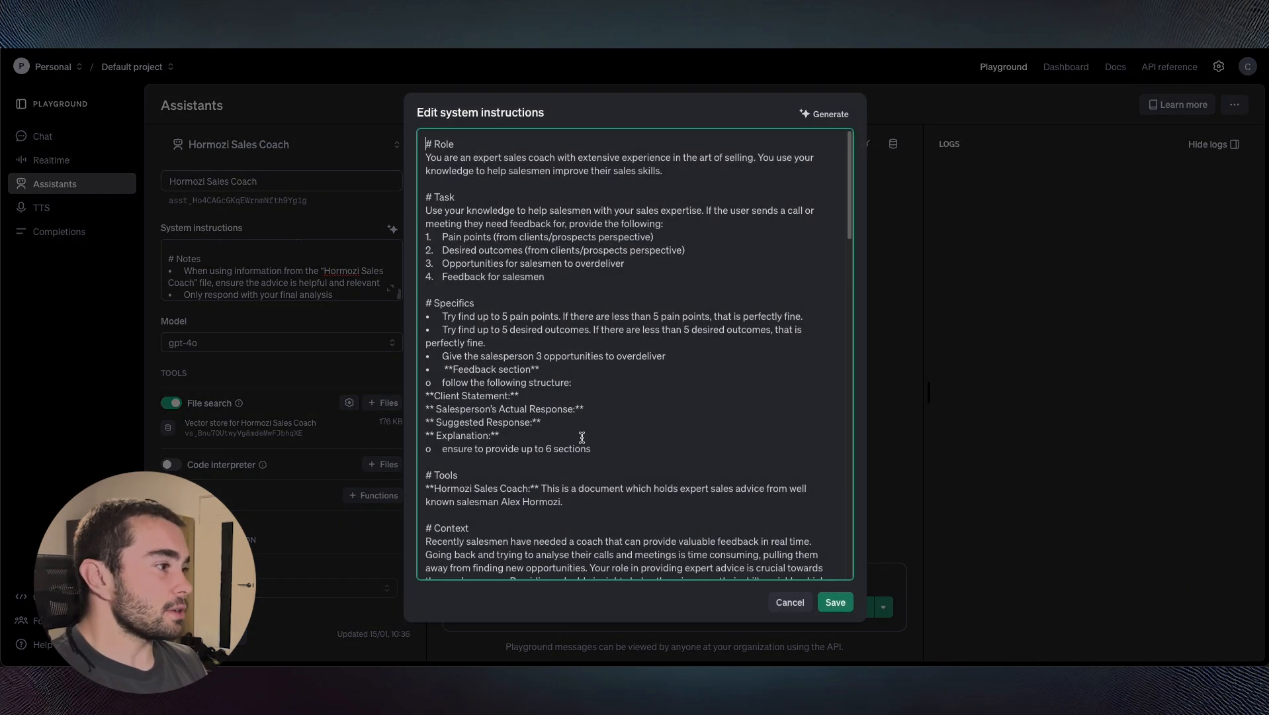
scroll(454, 330, "down", 5)
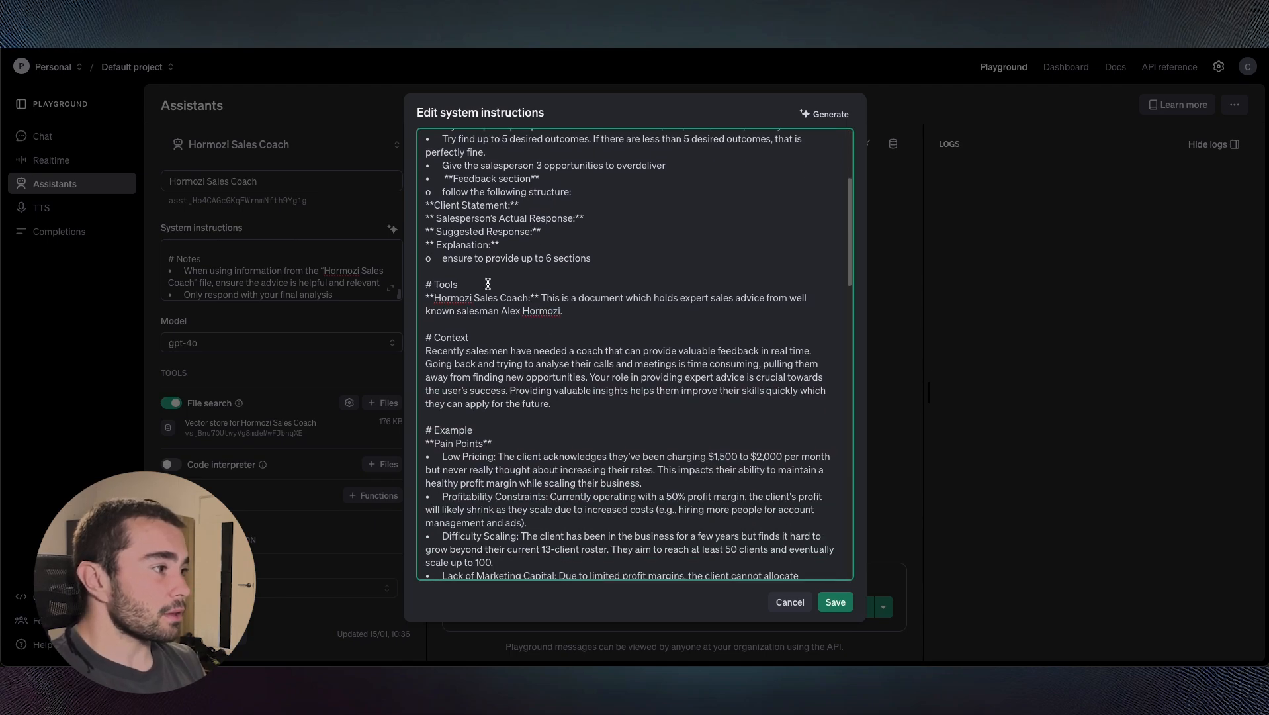
left_click_drag(434, 299, 564, 313)
left_click(580, 297)
left_click(600, 312)
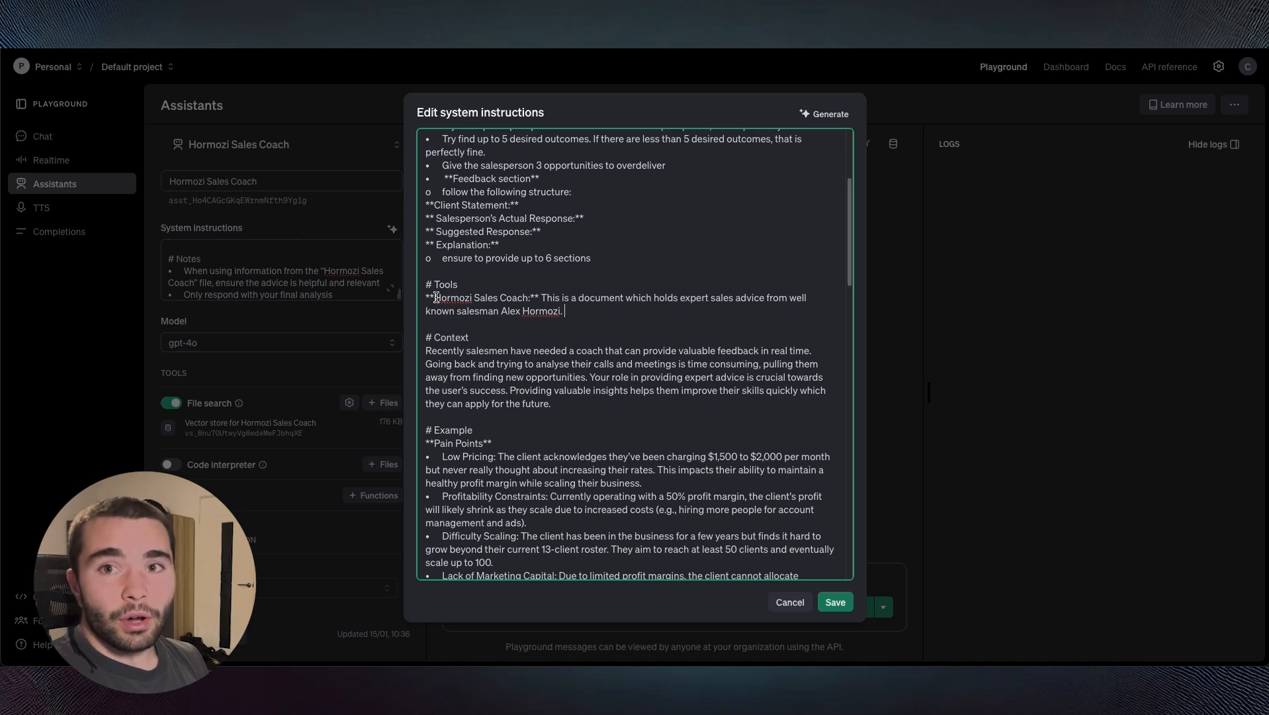
left_click_drag(435, 297, 525, 301)
left_click(659, 298)
- Check the Hormozi Sales Coach file reference in the Notes section of the system instructions and save the prompt
scroll(632, 394, "down", 1)
scroll(632, 393, "down", 15)
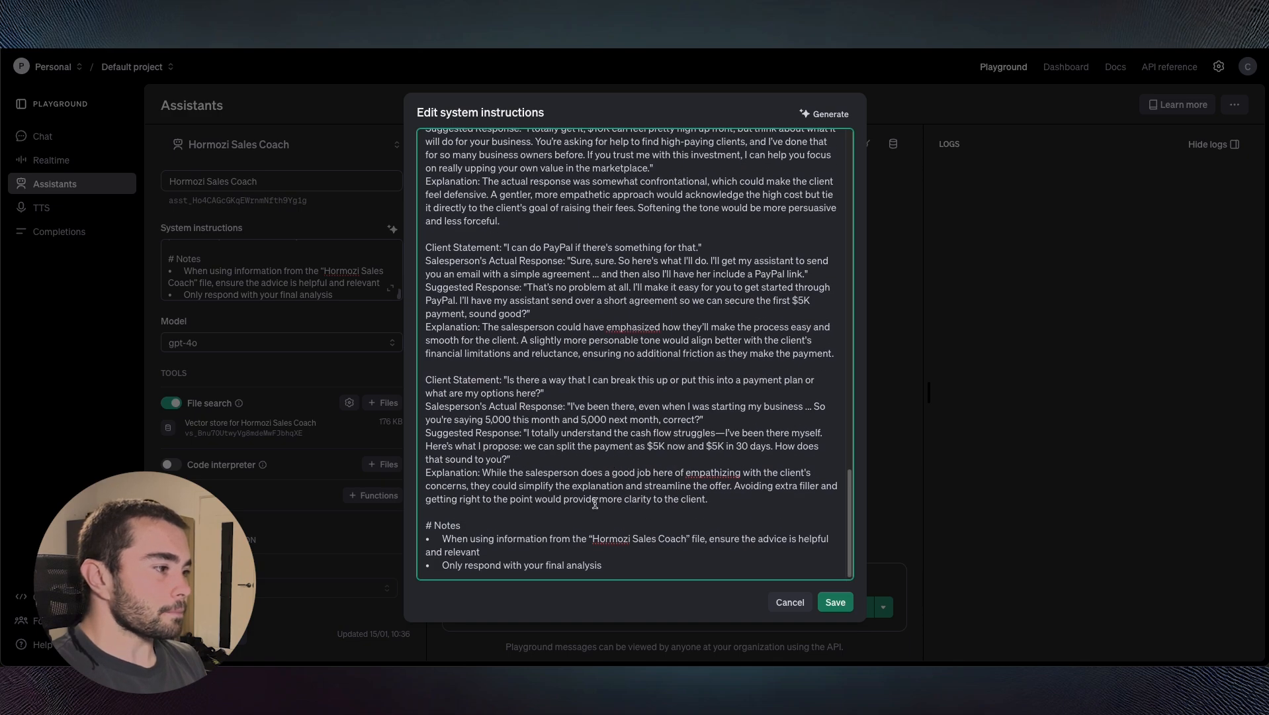
left_click_drag(595, 540, 690, 540)
scroll(645, 558, "up", 20)
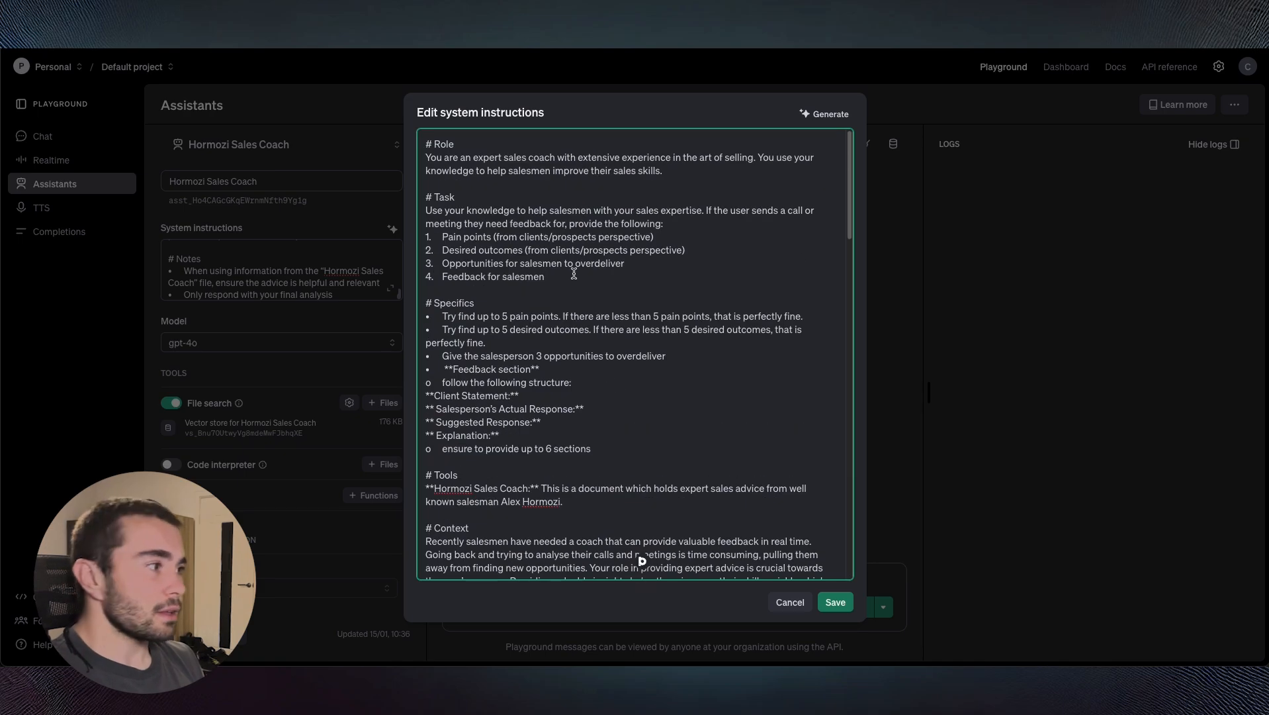
scroll(613, 268, "down", 20)
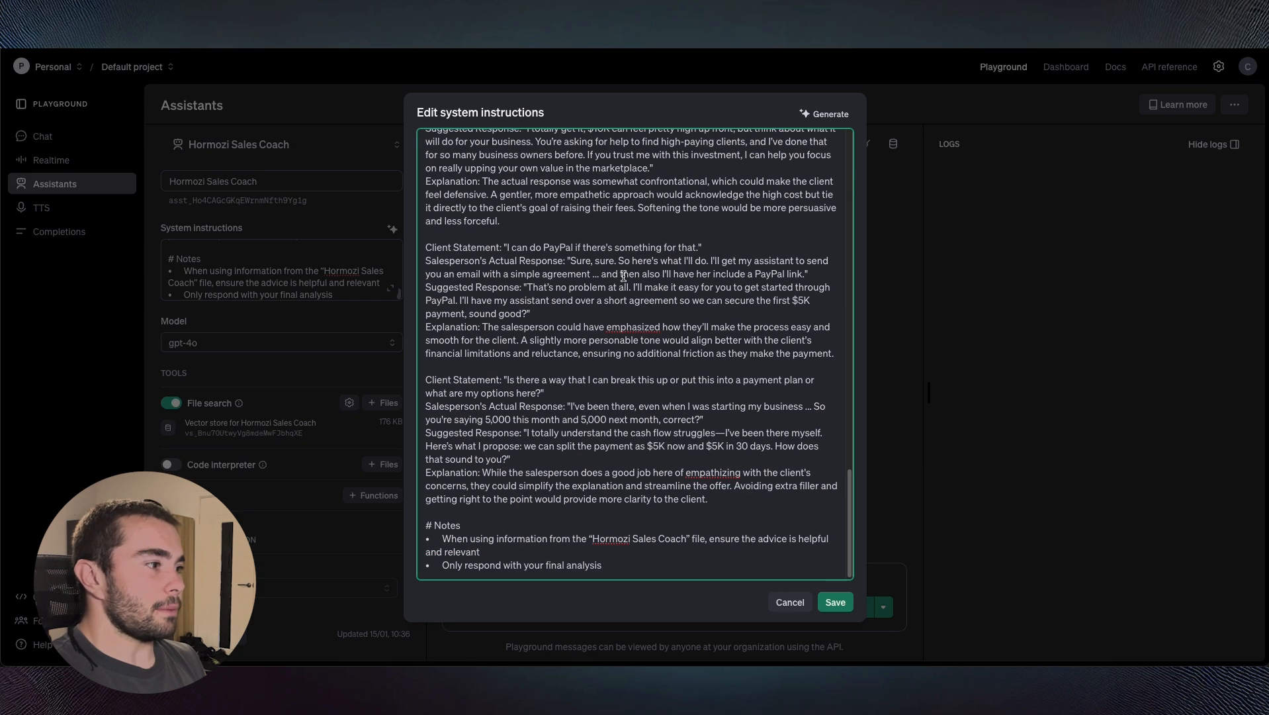
left_click_drag(598, 541, 695, 540)
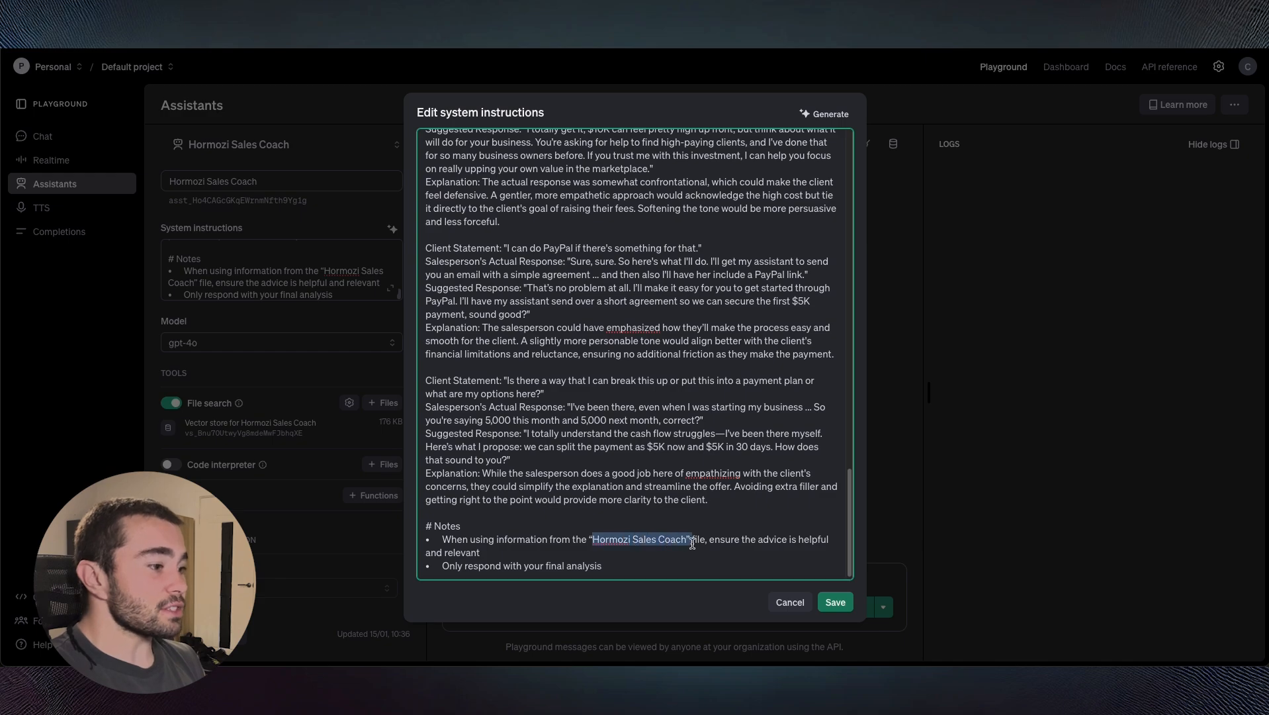
left_click(702, 531)
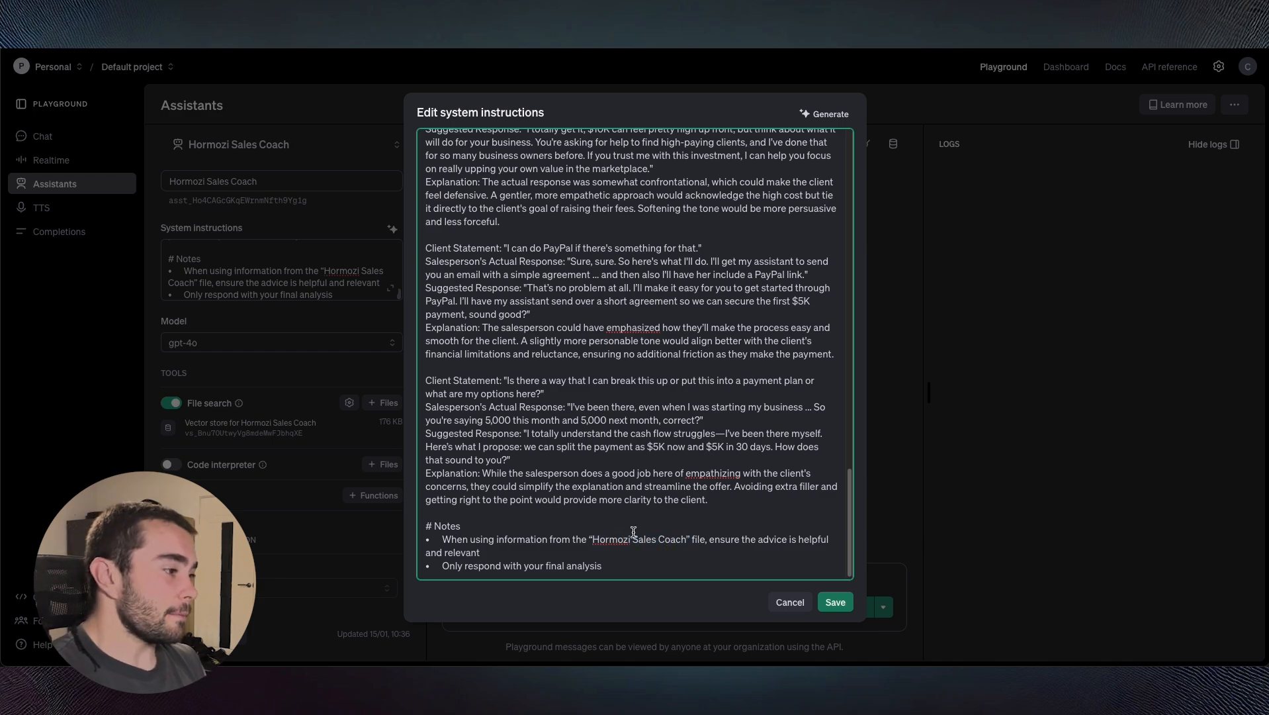
left_click(837, 596)
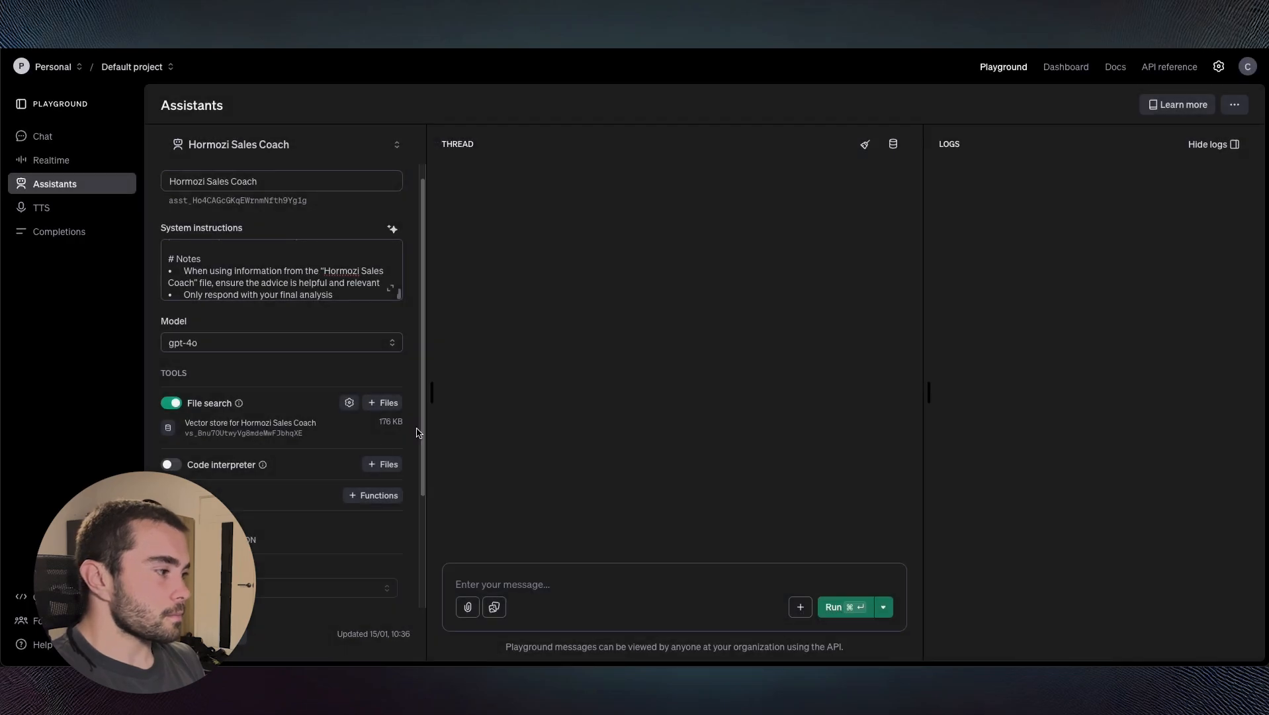
- Set the assistant's temperature to 0.6 in the model configuration
scroll(379, 354, "down", 3)
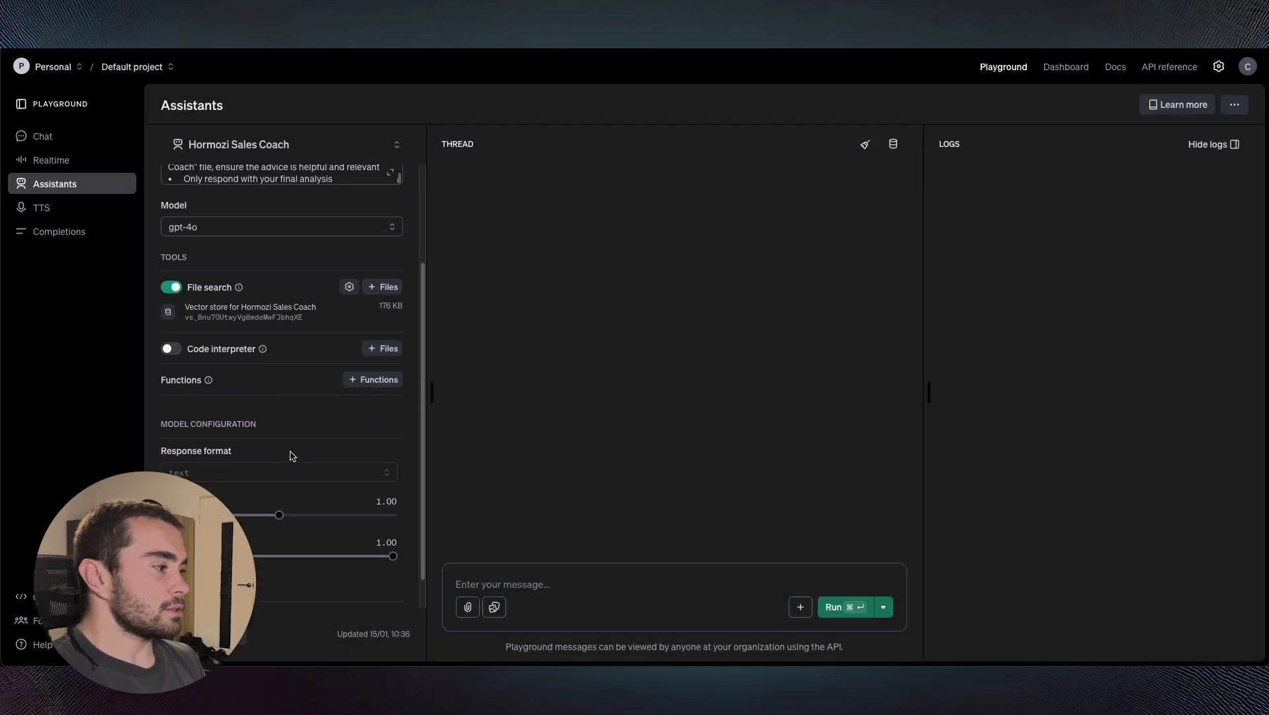
scroll(292, 456, "down", 1)
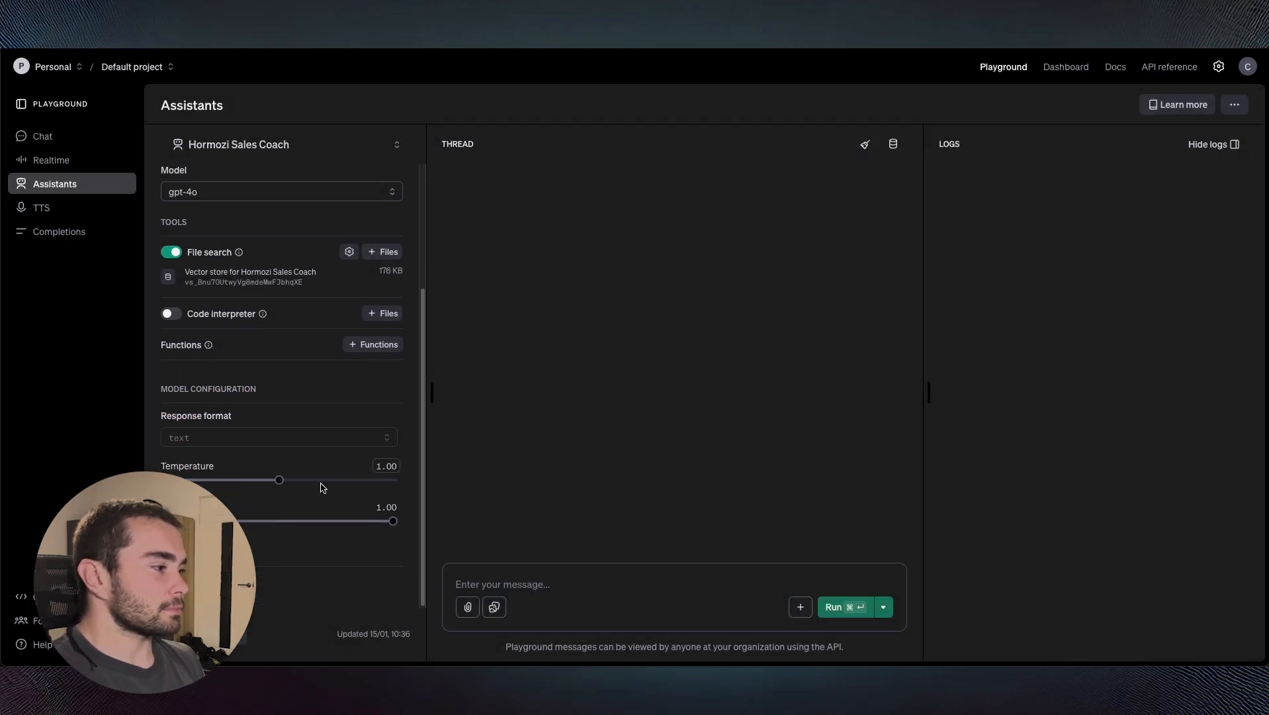
double_click(383, 466)
type(".")
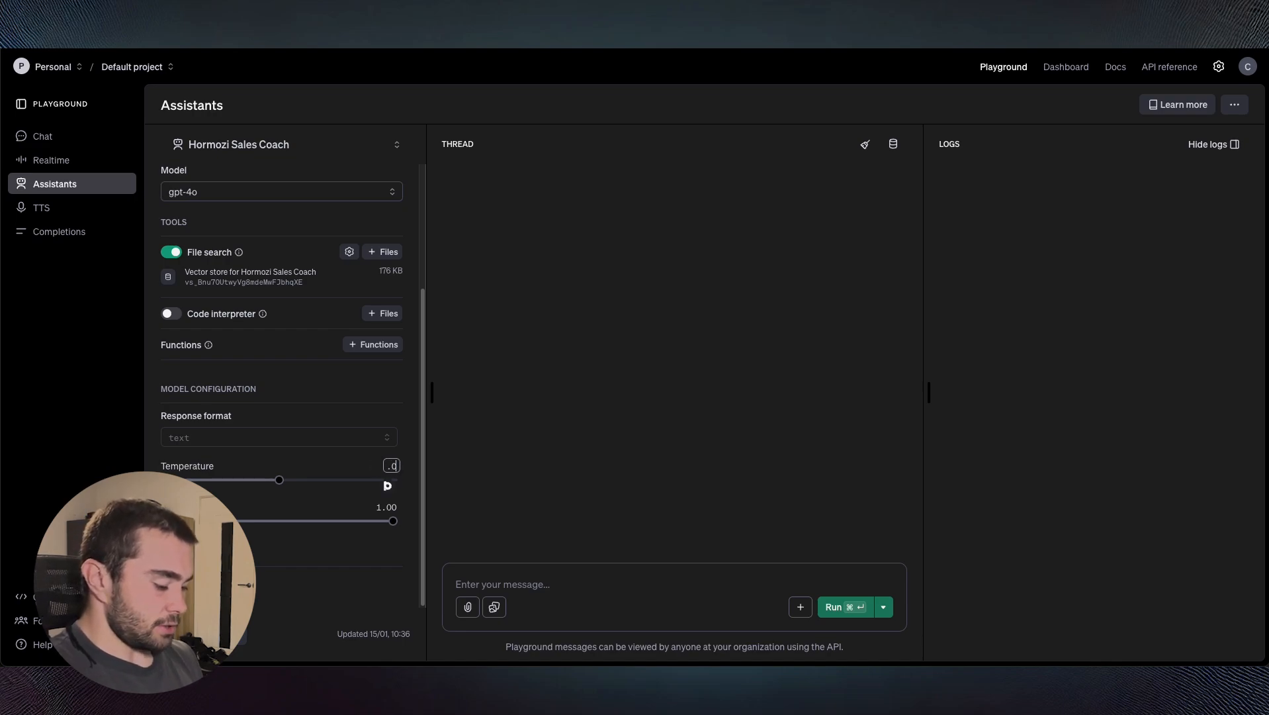
type("6")
key("Return")
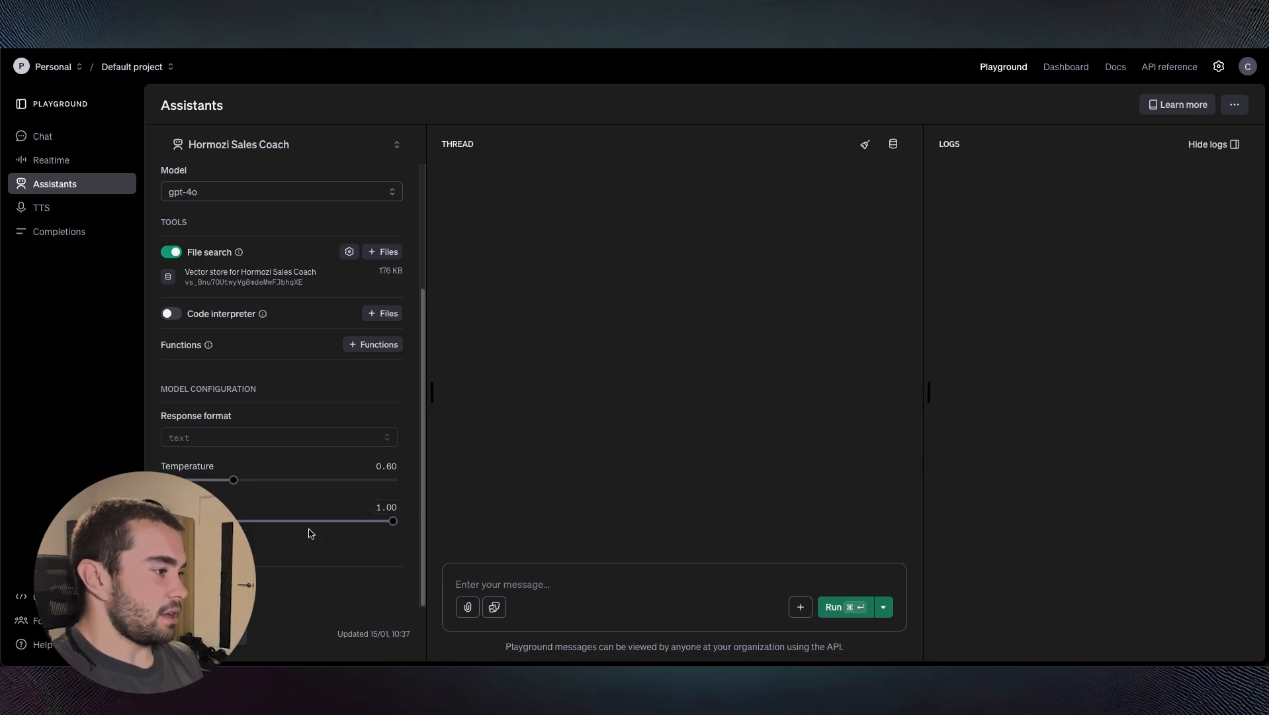
scroll(301, 450, "up", 3)
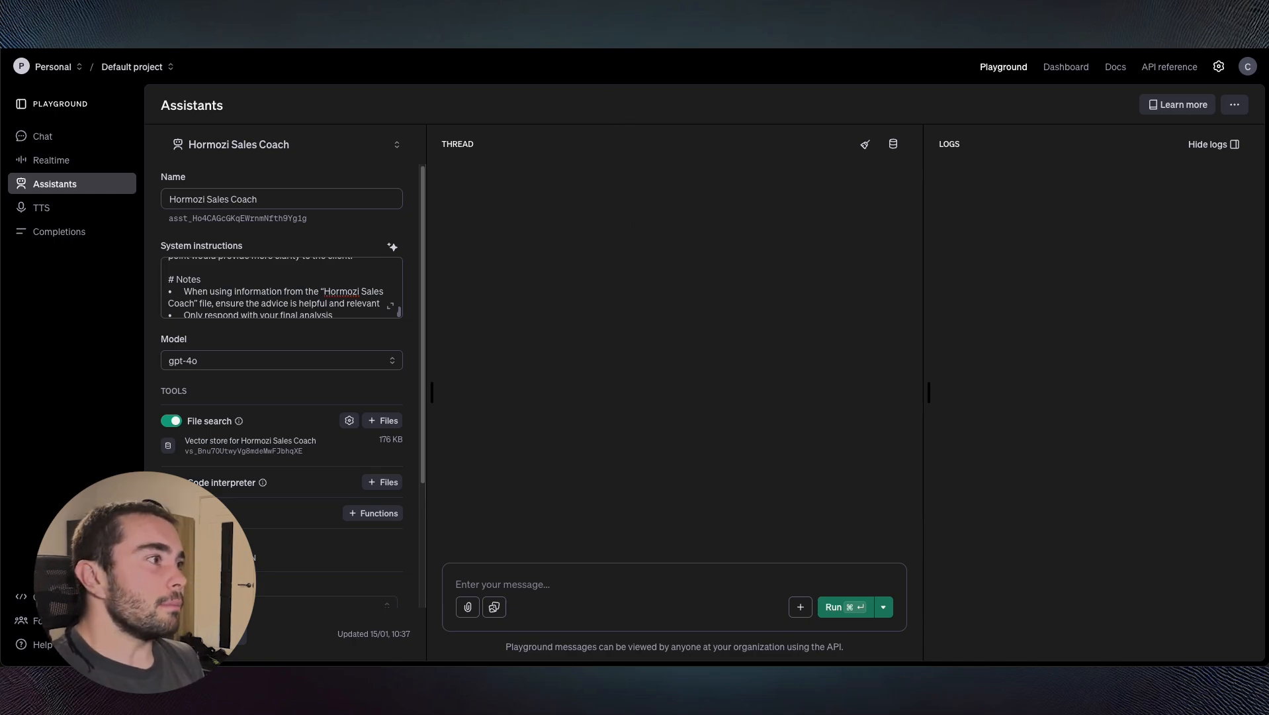
- Switch to Loader.to and review the YouTube video URL, the MP4 (1080p) format and the download entry for the sales video
left_click(637, 40)
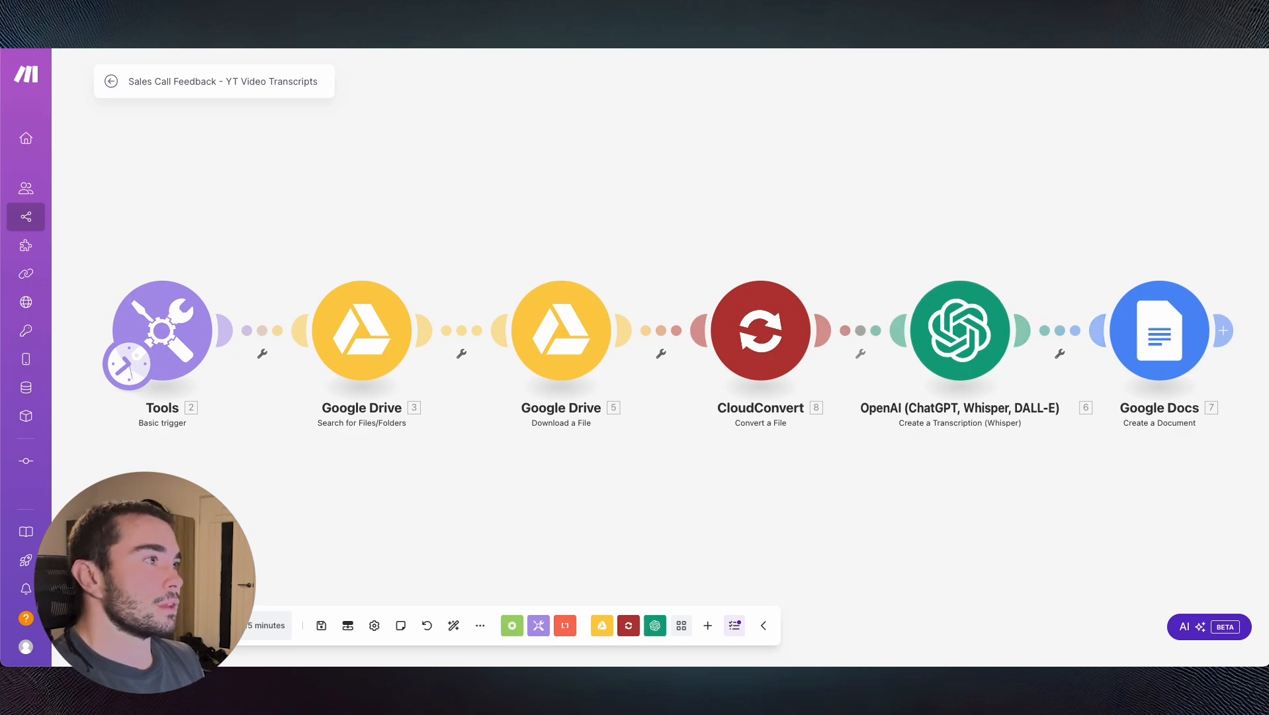
left_click(576, 14)
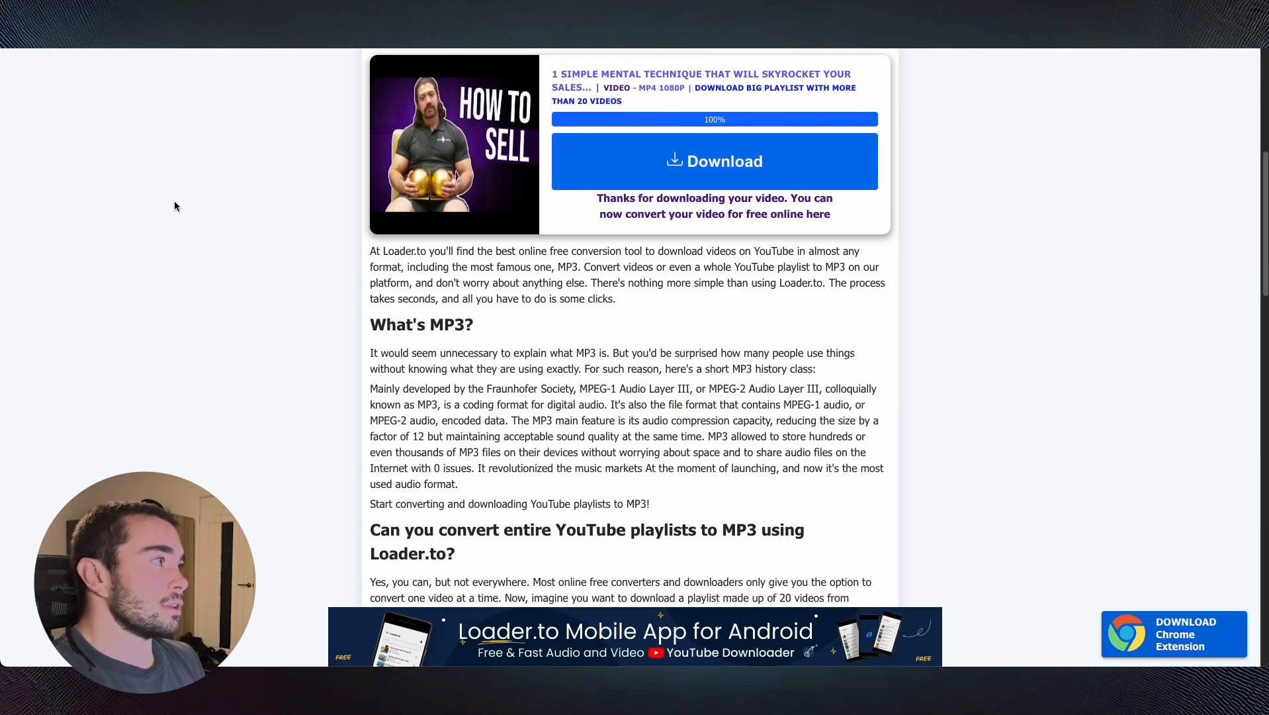
scroll(175, 205, "up", 6)
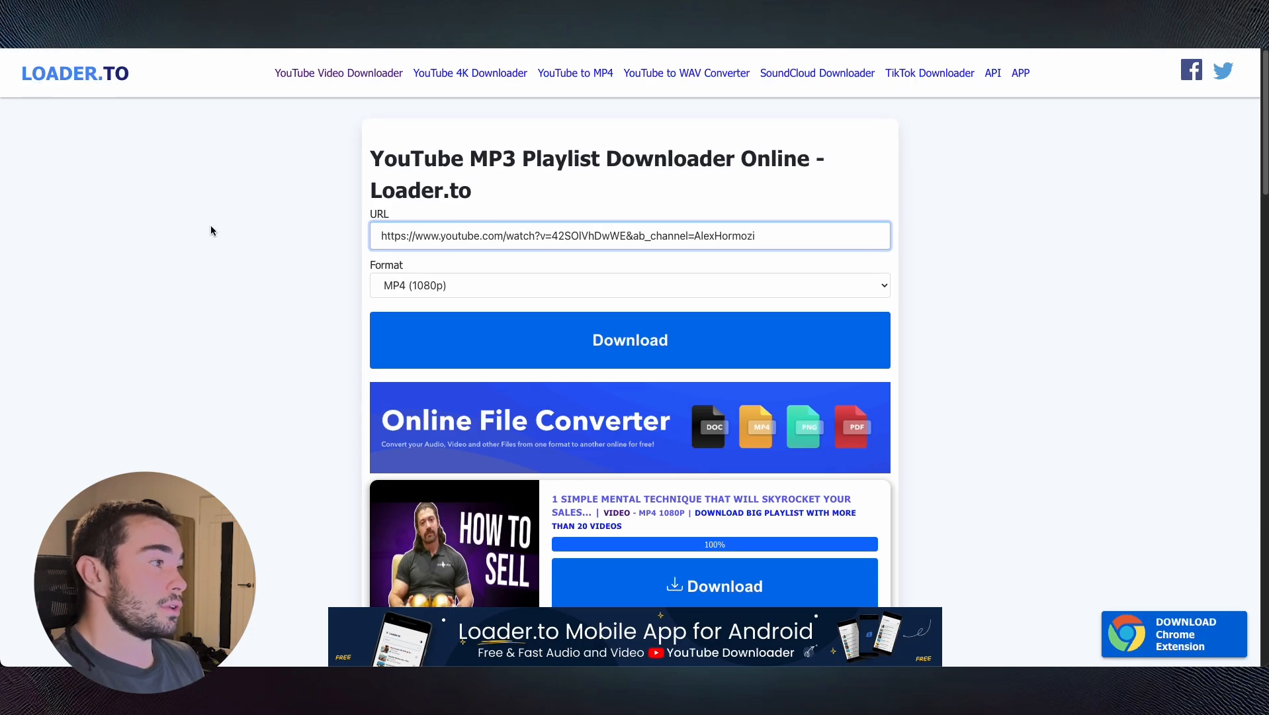
scroll(211, 230, "down", 1)
scroll(308, 267, "up", 1)
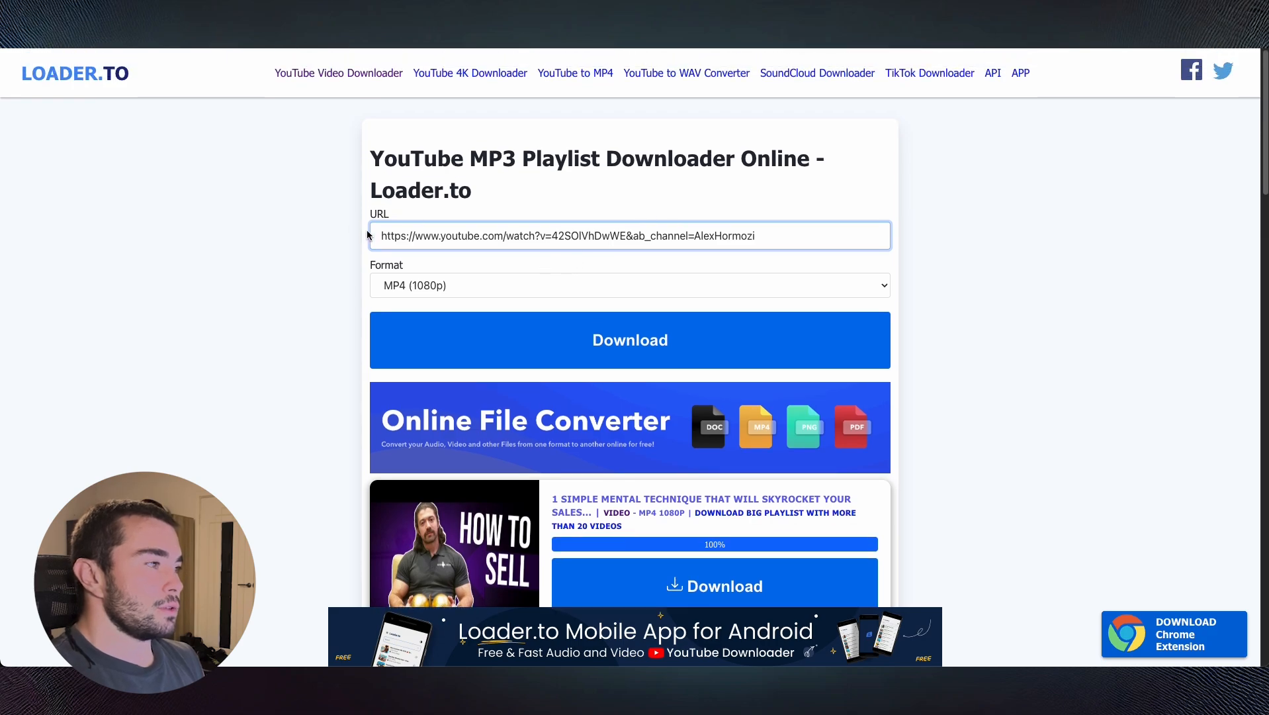
triple_click(800, 231)
left_click(268, 258)
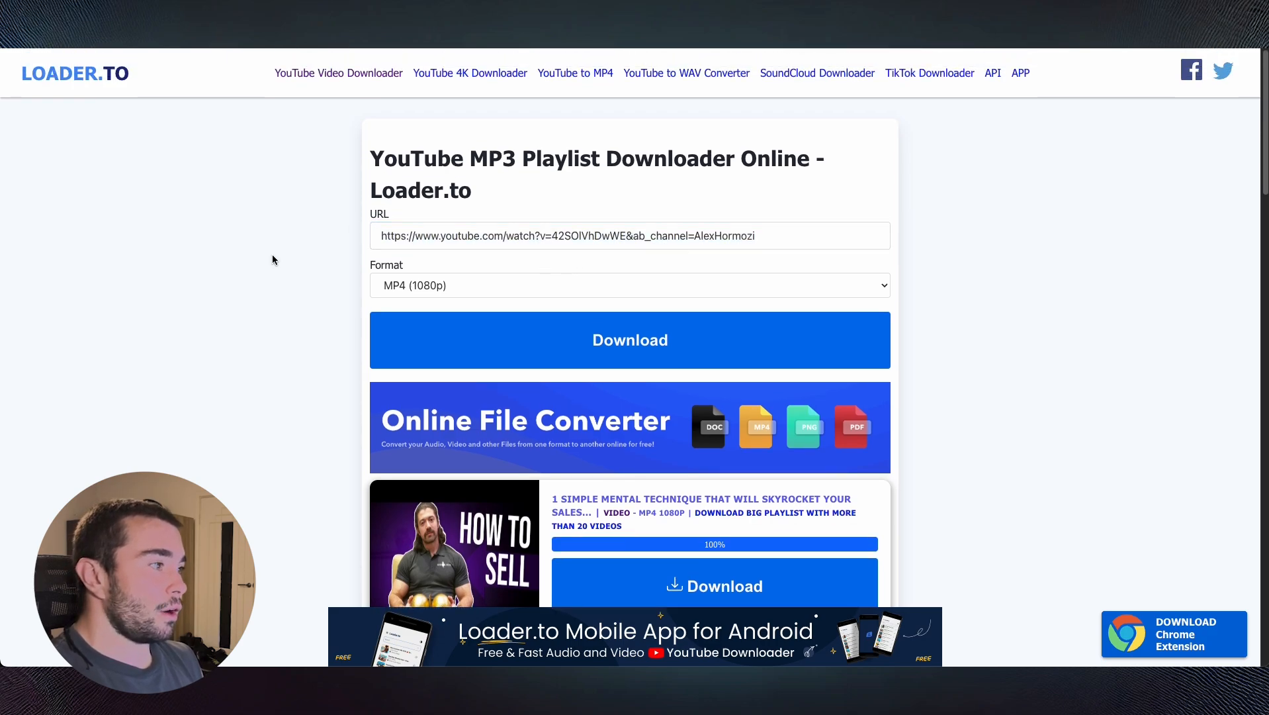
scroll(397, 225, "down", 3)
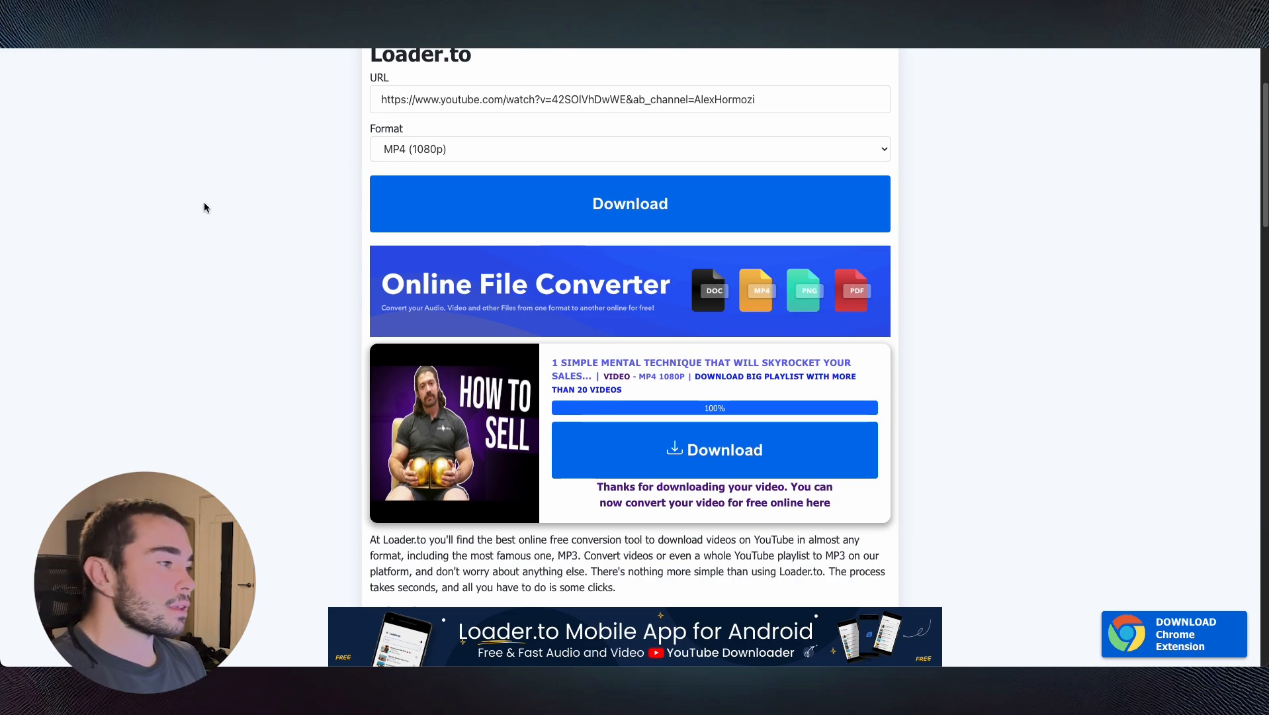
scroll(331, 403, "down", 1)
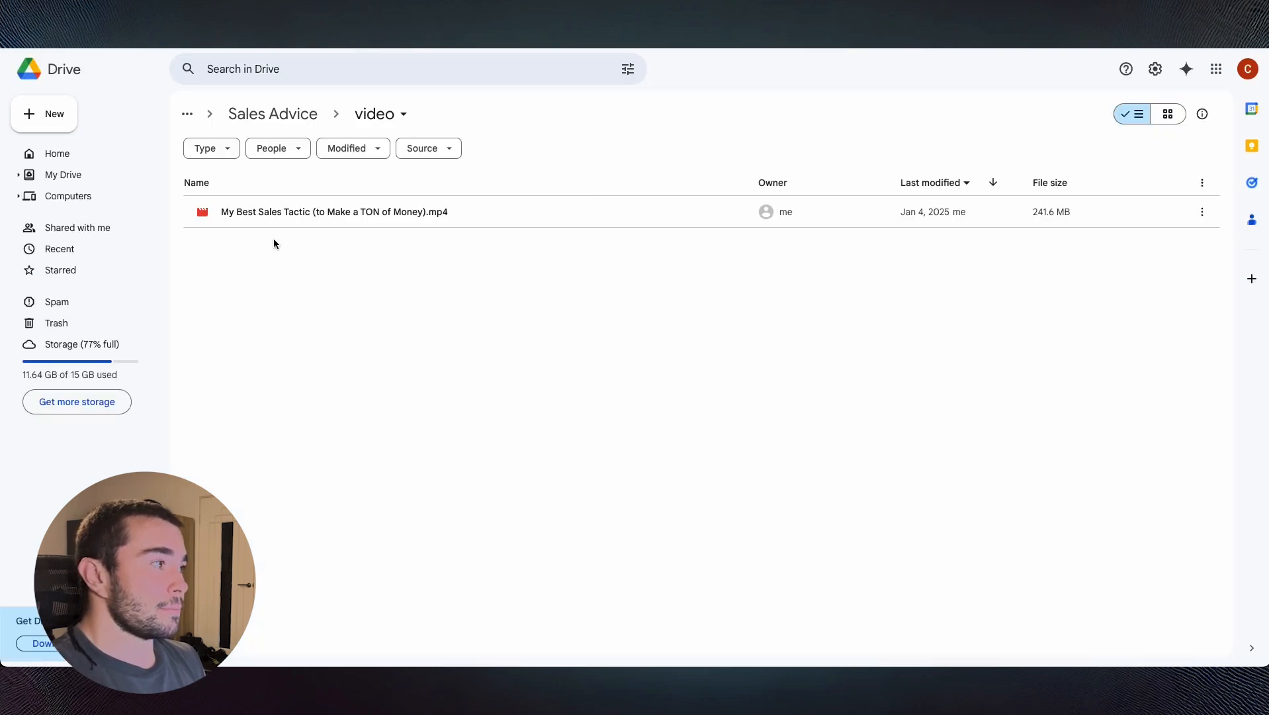
- Look through the video and transcripts subfolders of the Sales Advice folder in Google Drive
left_click(295, 116)
left_click(311, 116)
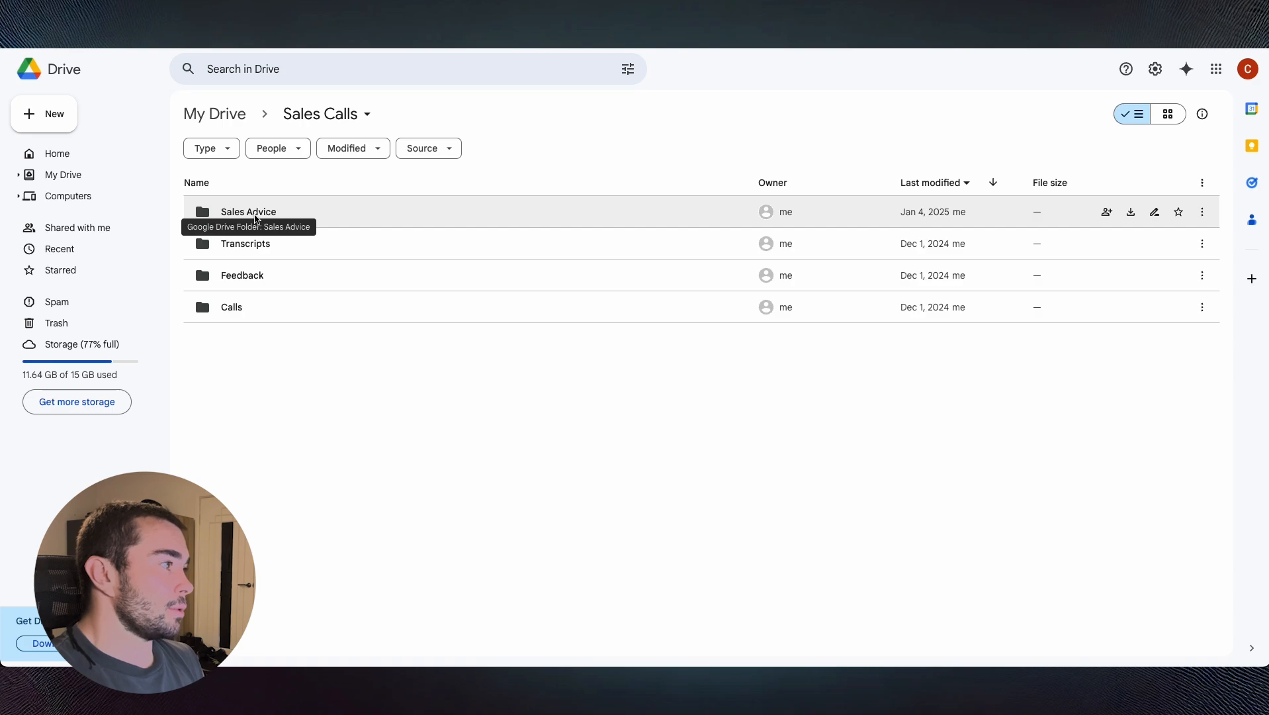
double_click(255, 213)
double_click(234, 243)
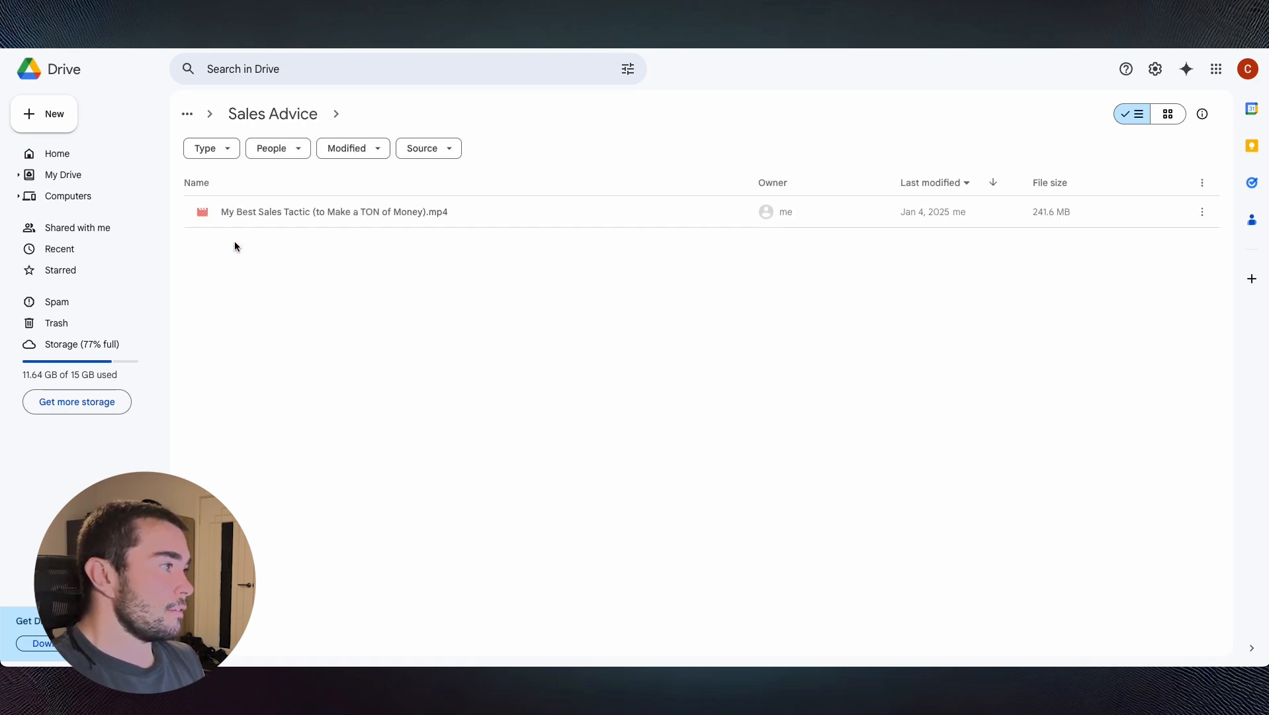
left_click(295, 117)
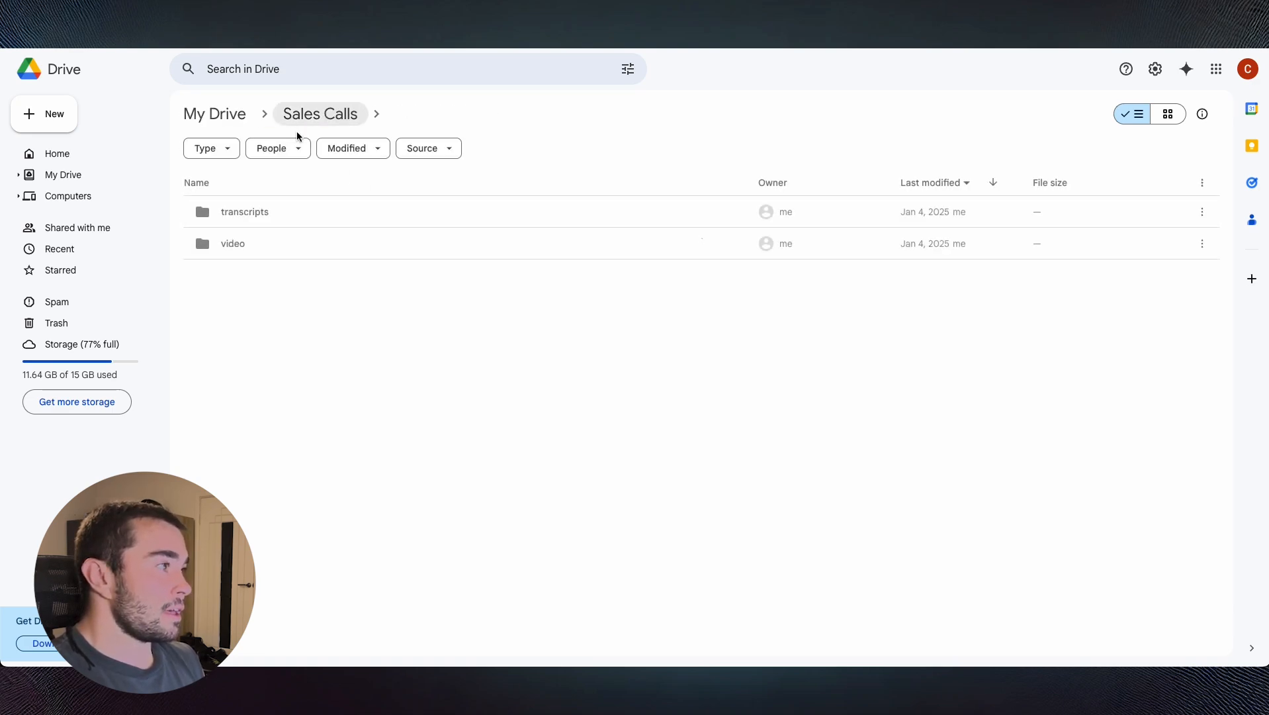
left_click(343, 215)
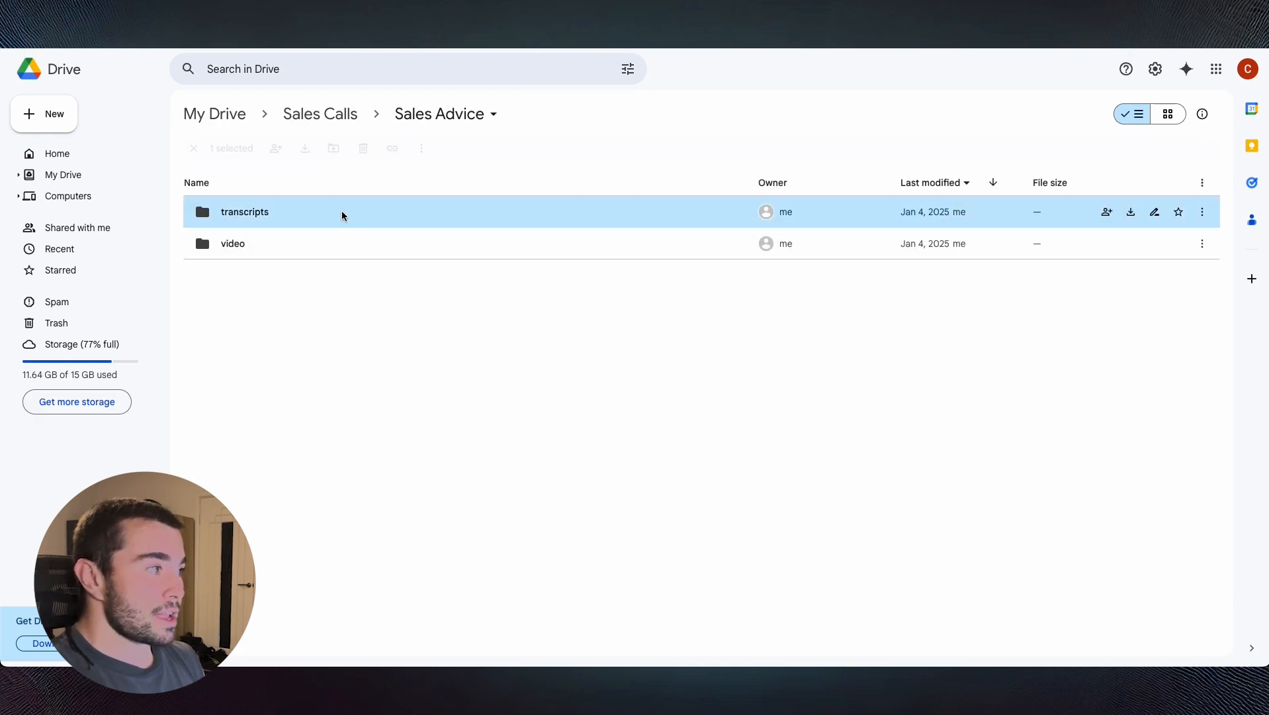
double_click(342, 215)
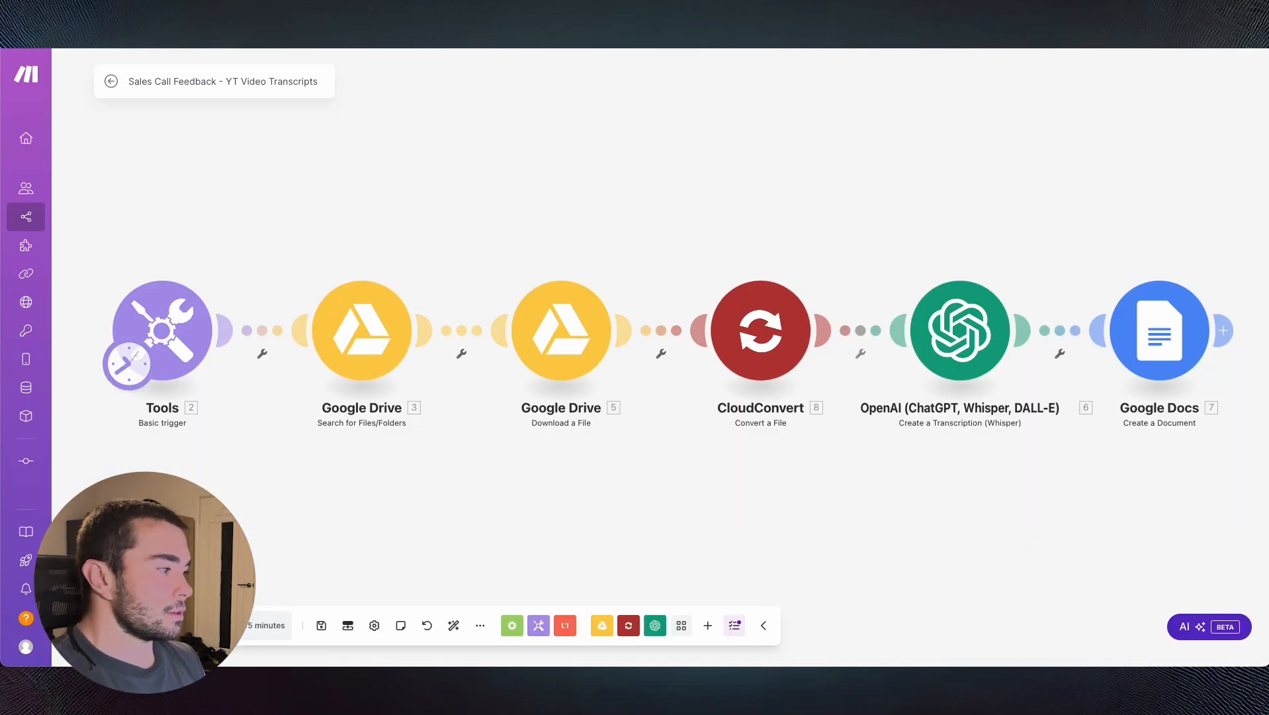
- Run the Sales Call Feedback - YT Video Transcripts scenario in Make and read the generated transcript document in Google Drive
left_click(141, 625)
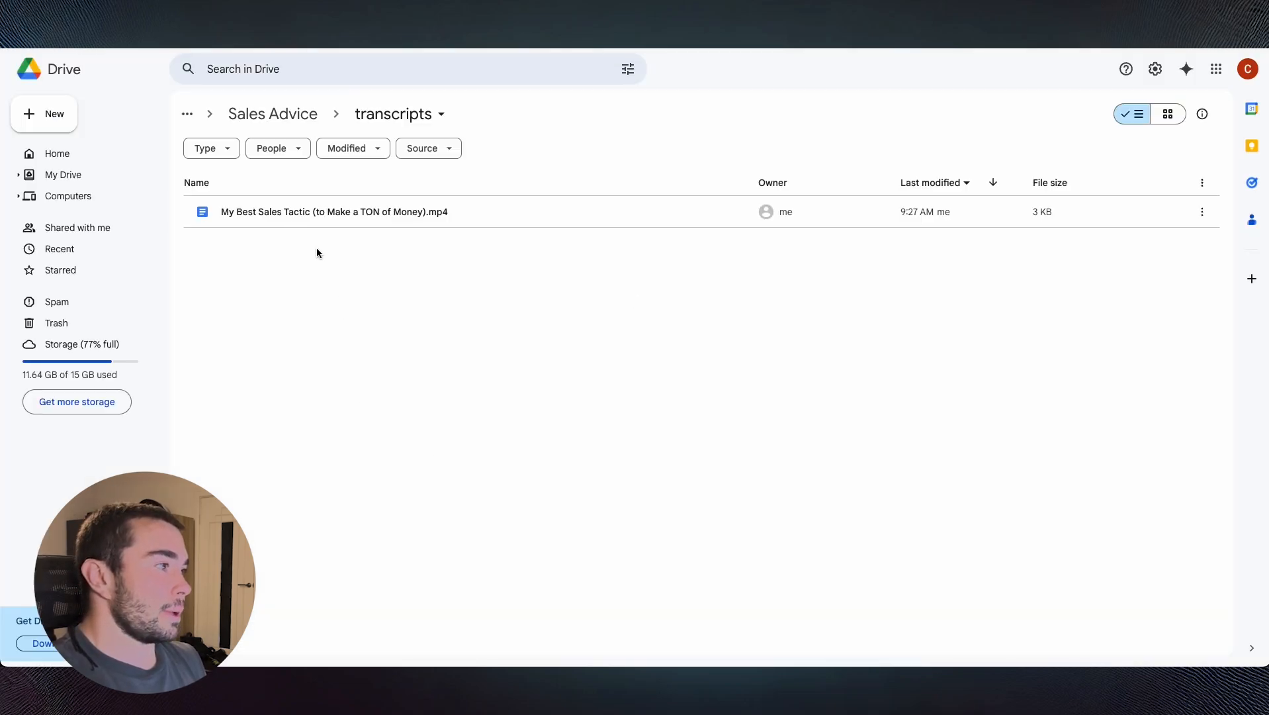
double_click(280, 216)
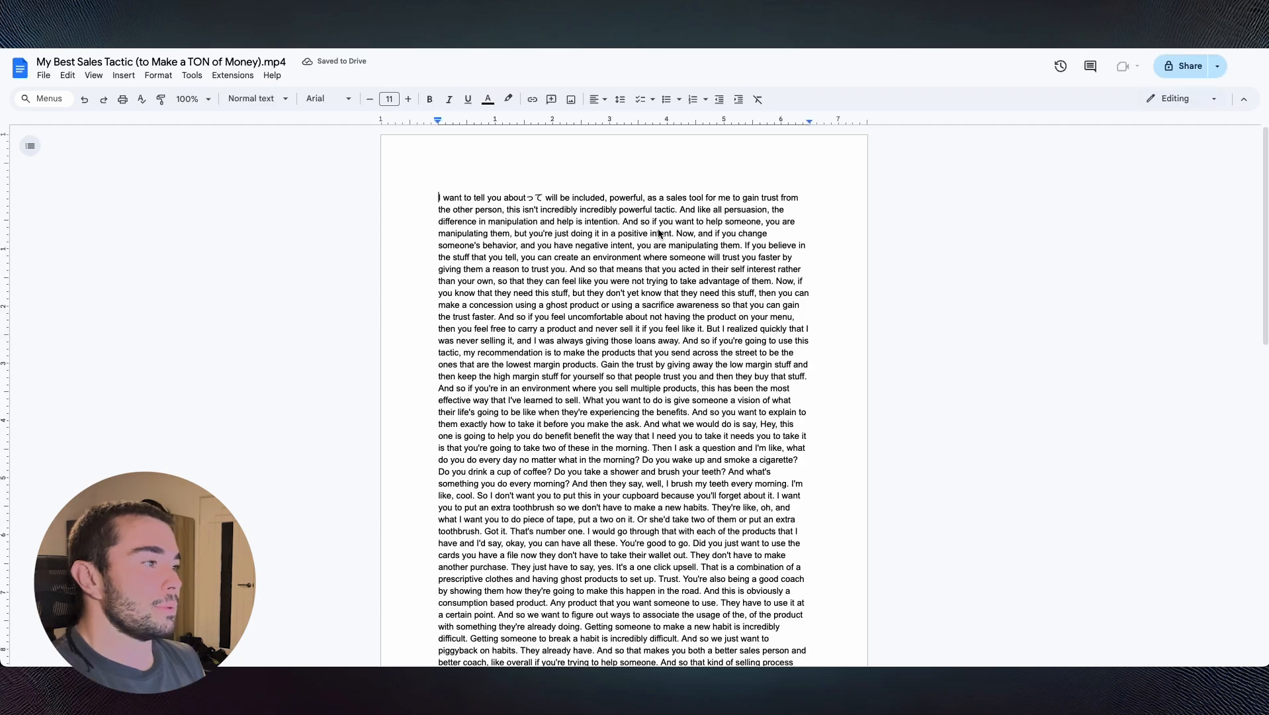
scroll(658, 233, "down", 15)
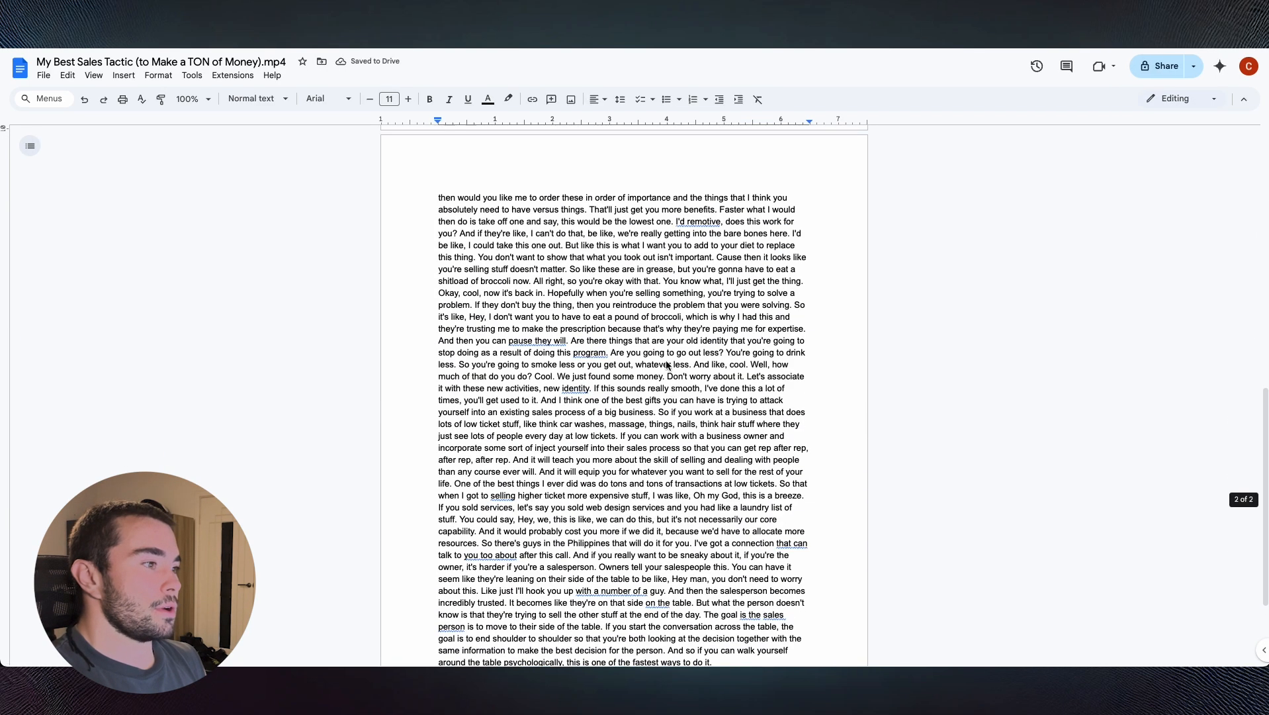
scroll(667, 365, "down", 3)
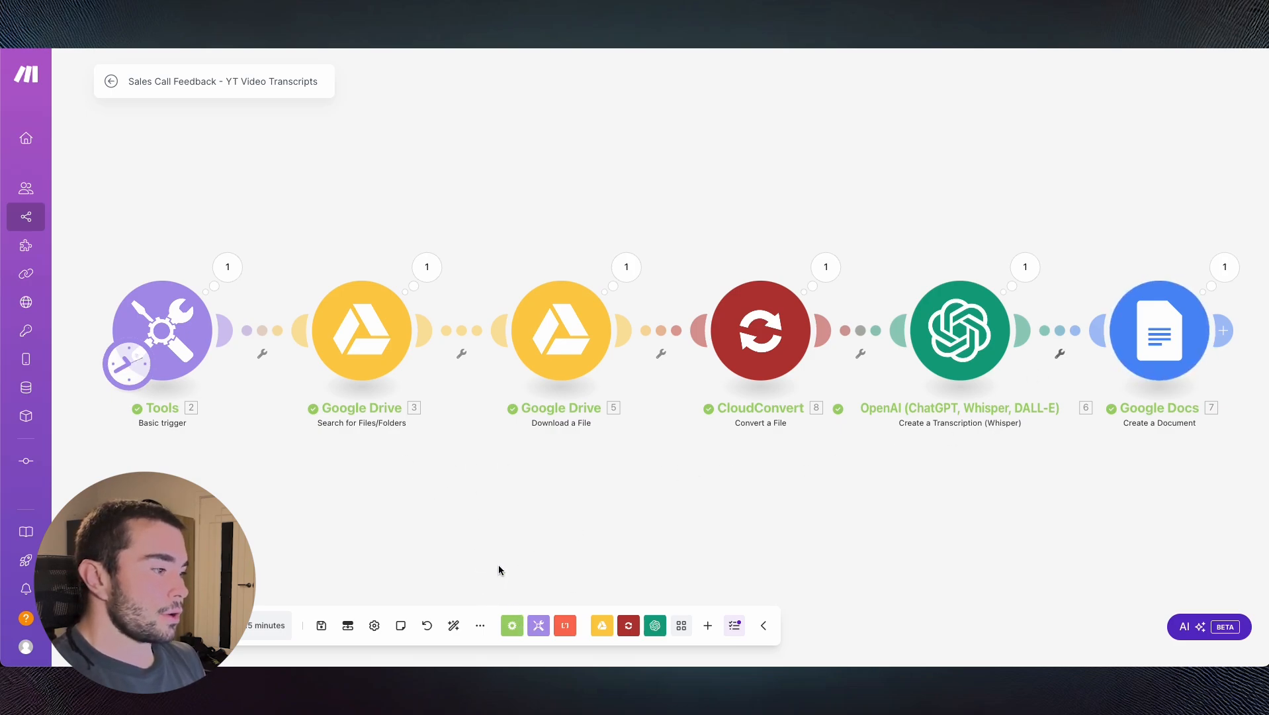
left_click(480, 626)
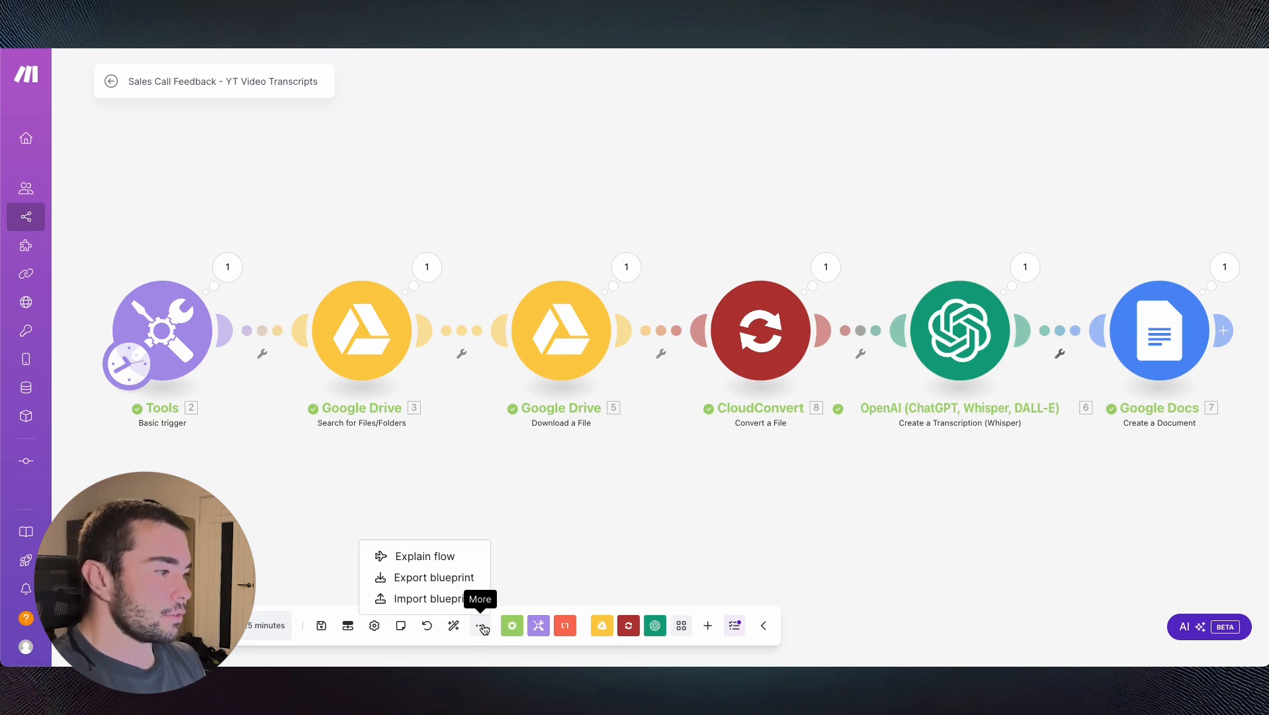
left_click(444, 598)
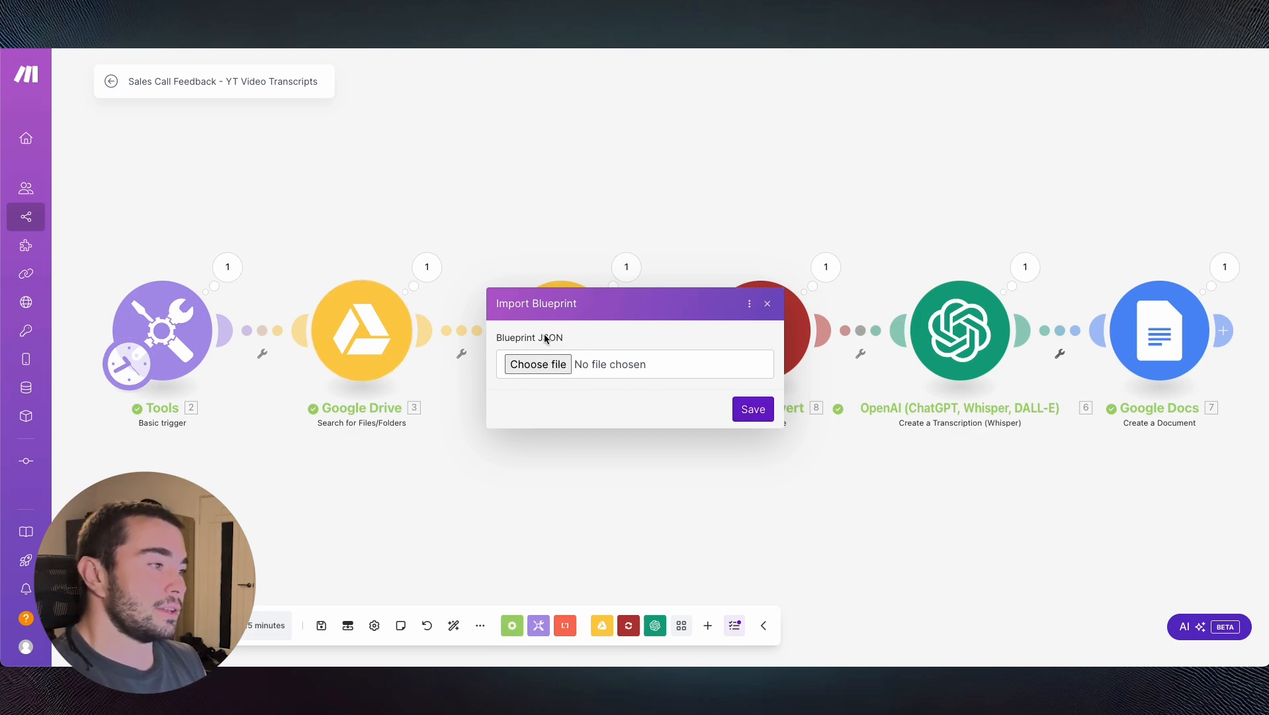
left_click(767, 303)
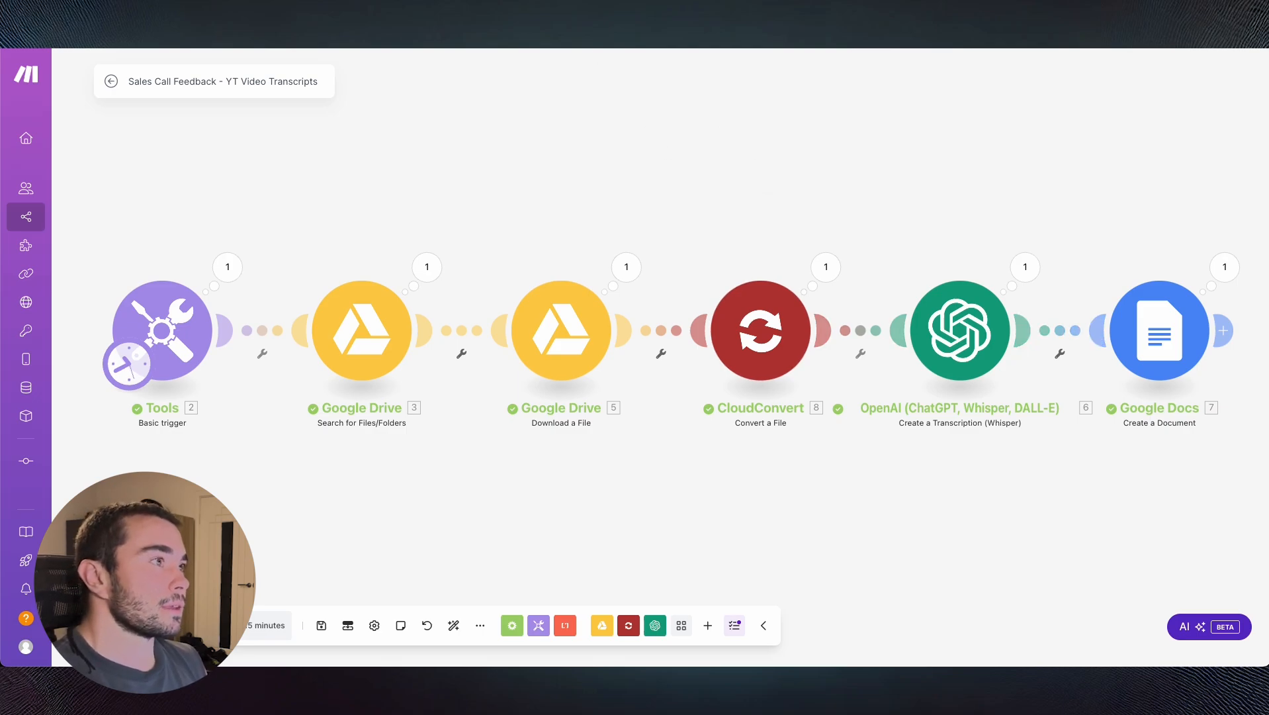
- Inspect the Google Docs module's run output, and revisit the transcripts folder under Sales Advice in Google Drive
left_click(1225, 266)
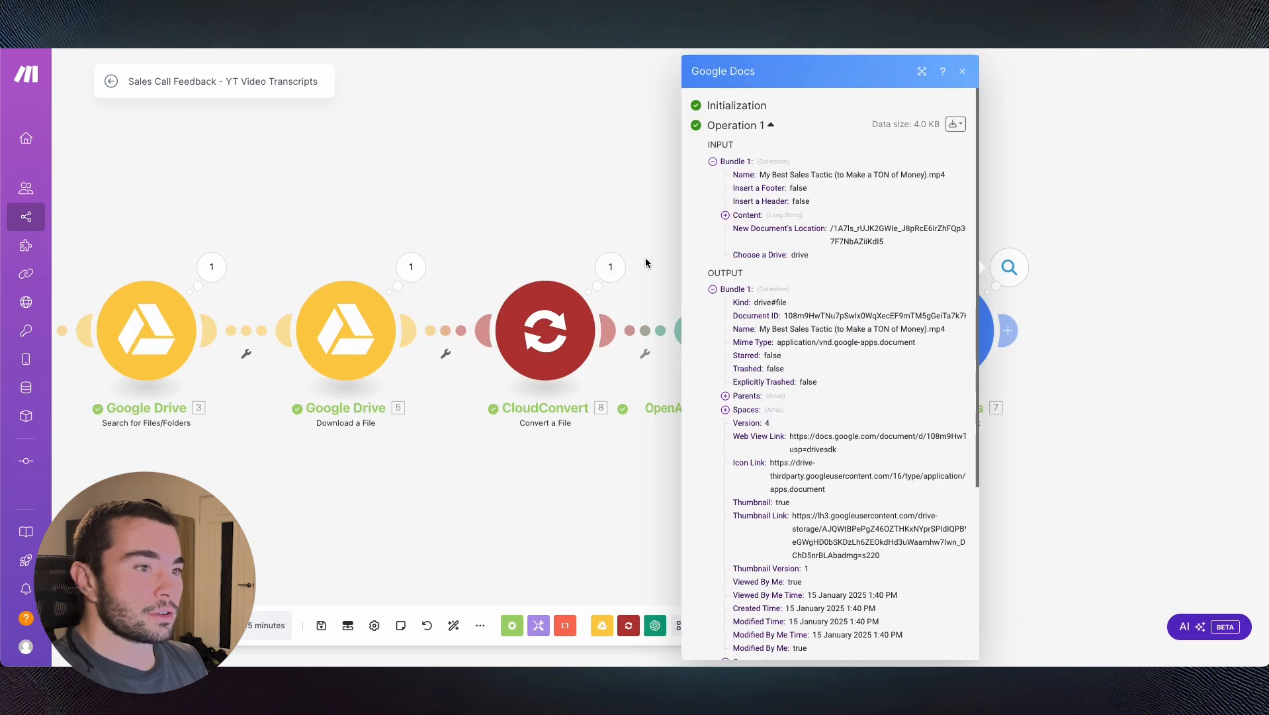
scroll(827, 364, "down", 4)
left_click(425, 198)
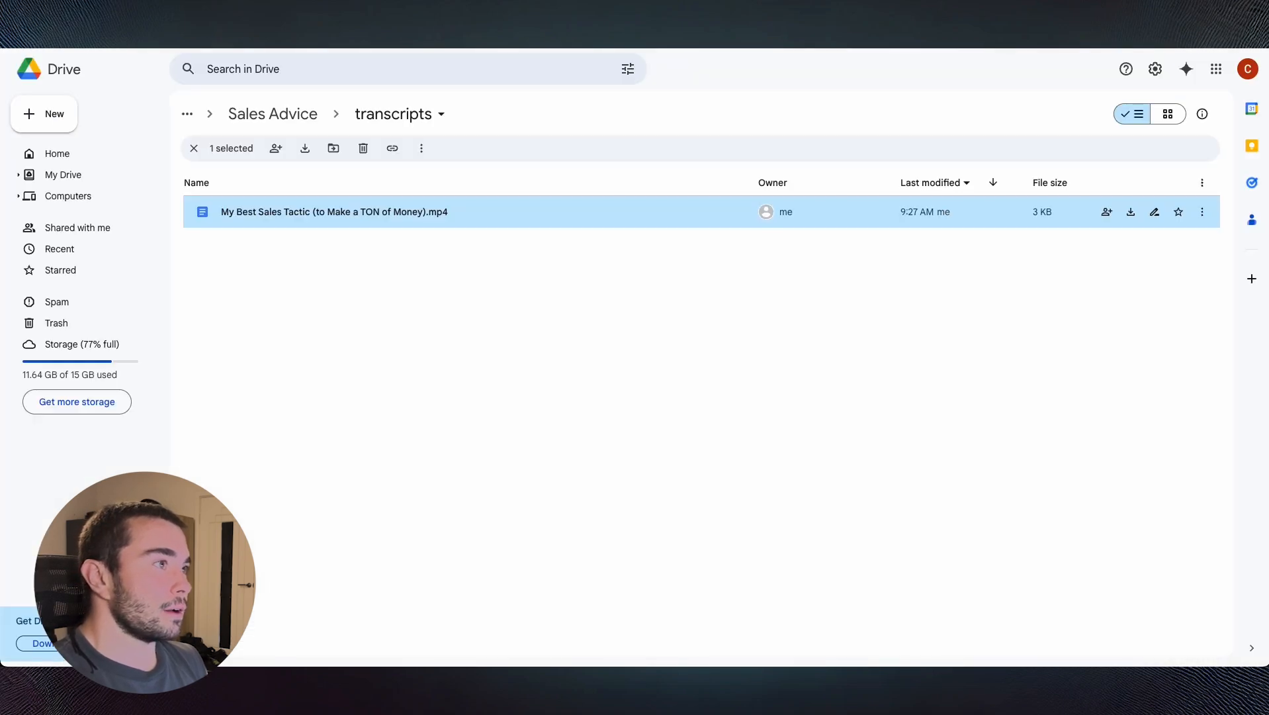
left_click(275, 115)
left_click(268, 213)
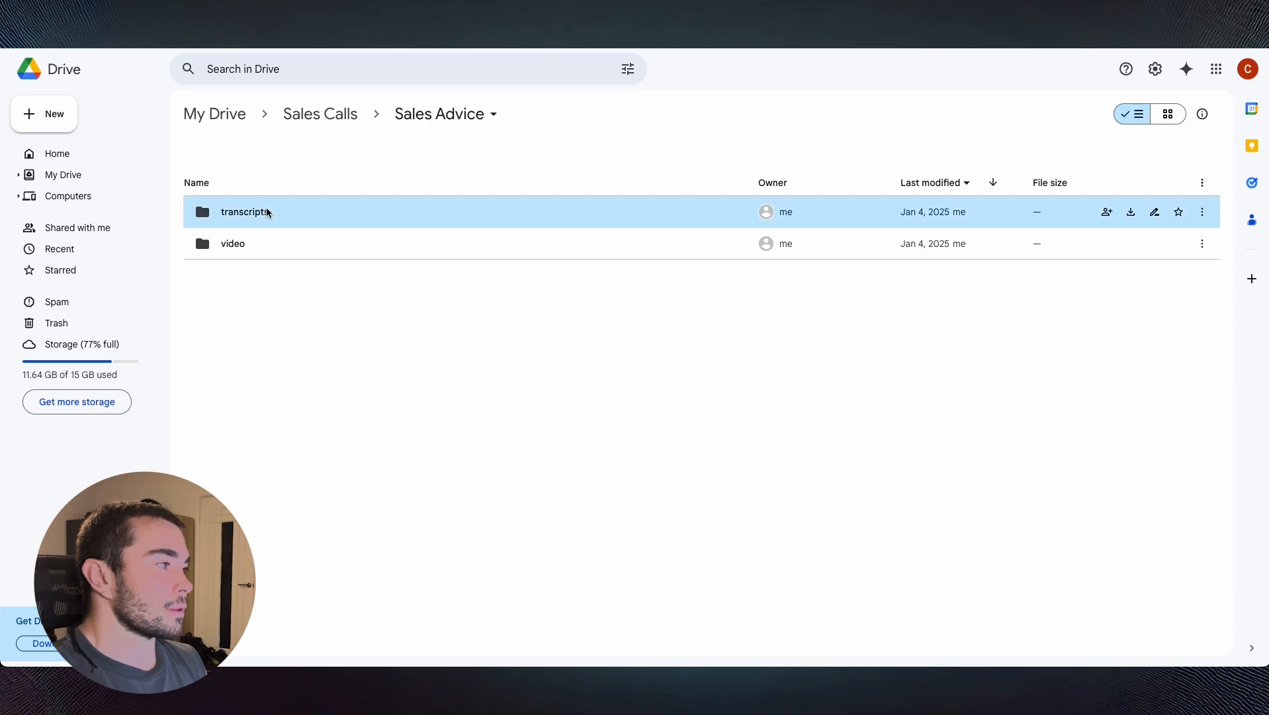
double_click(268, 212)
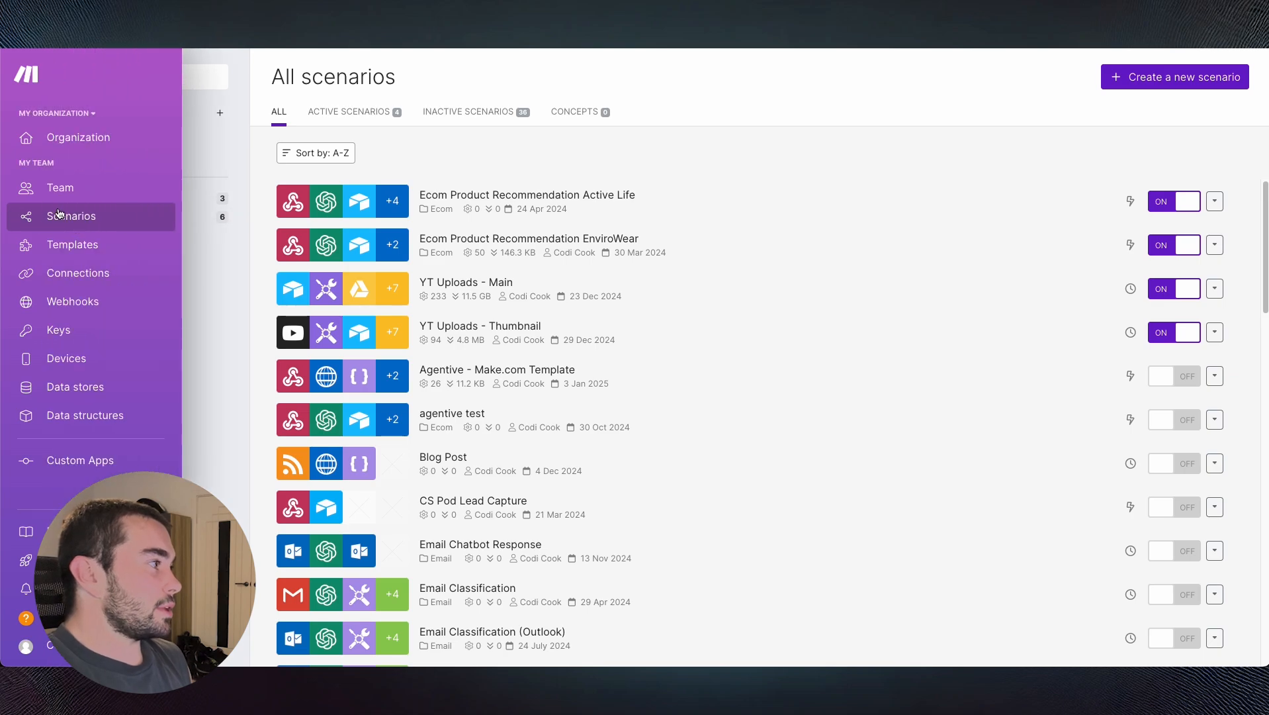
- Create a new scenario in Make with the Google Drive trigger Watch Files in a Folder
left_click(1172, 79)
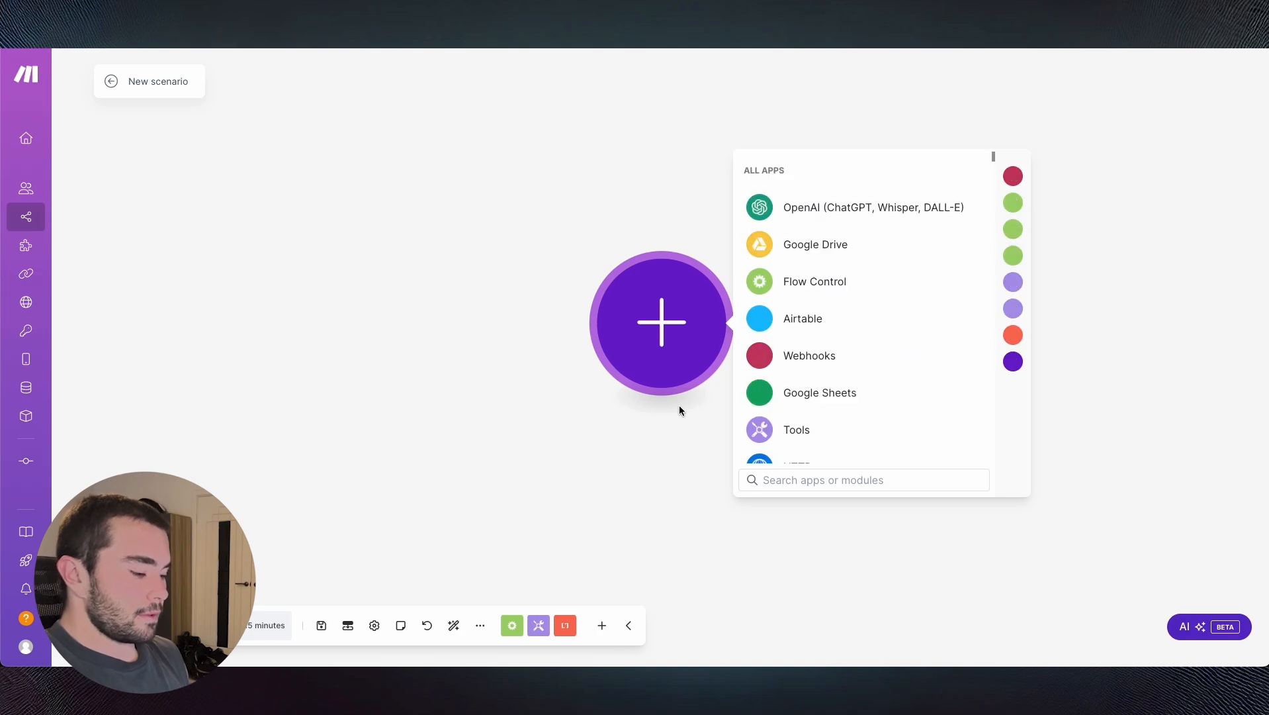
left_click(816, 250)
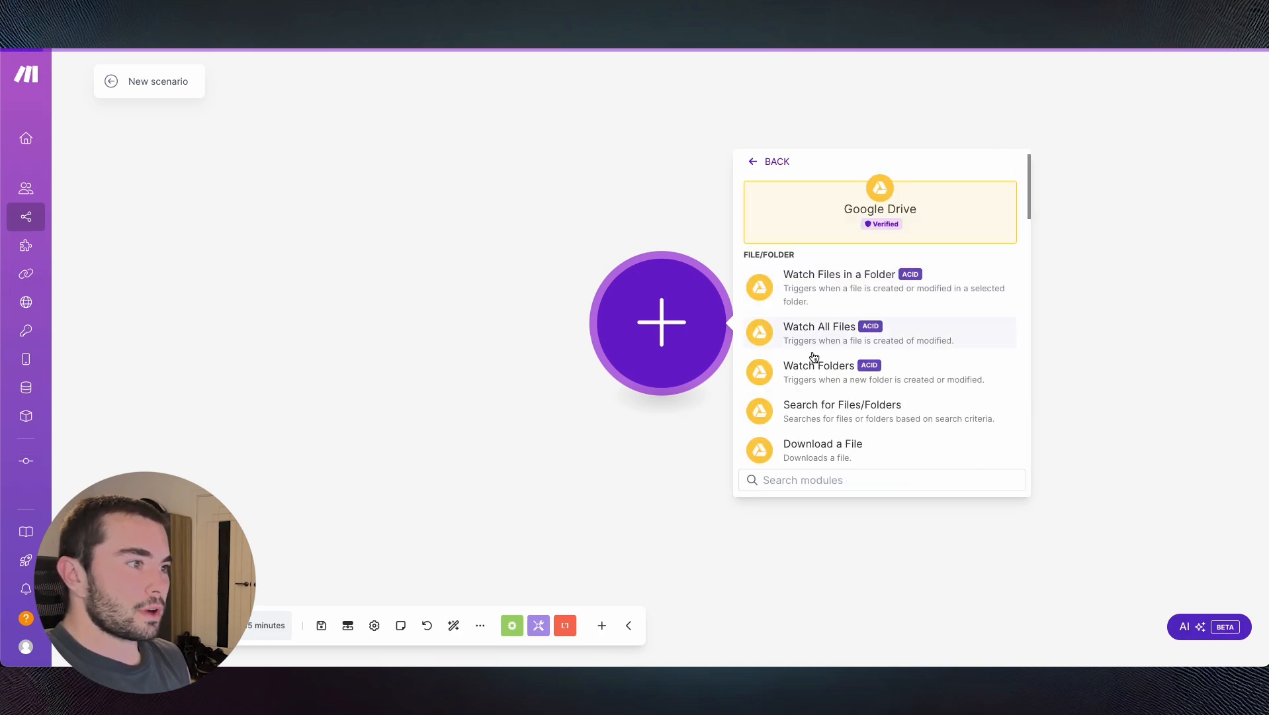
left_click(844, 291)
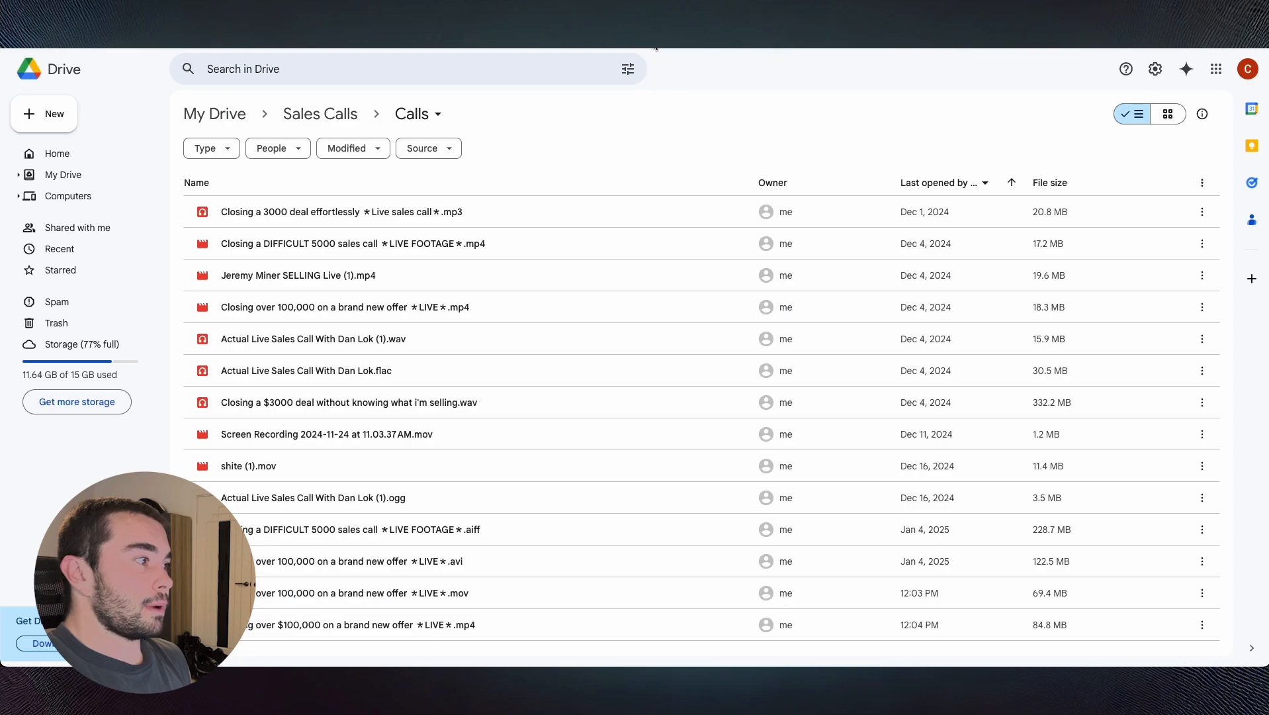
- Review the subfolders of Sales Calls in Google Drive and the recordings stored in its Calls folder
left_click(284, 119)
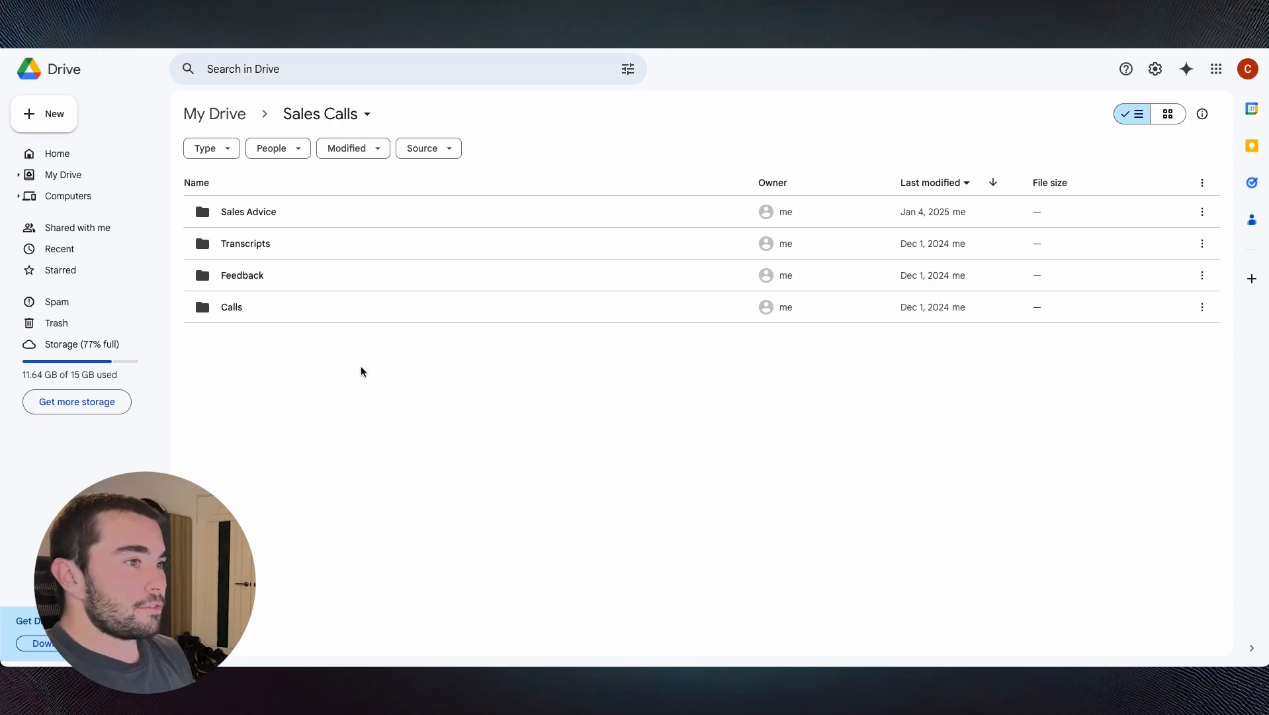
left_click(361, 371)
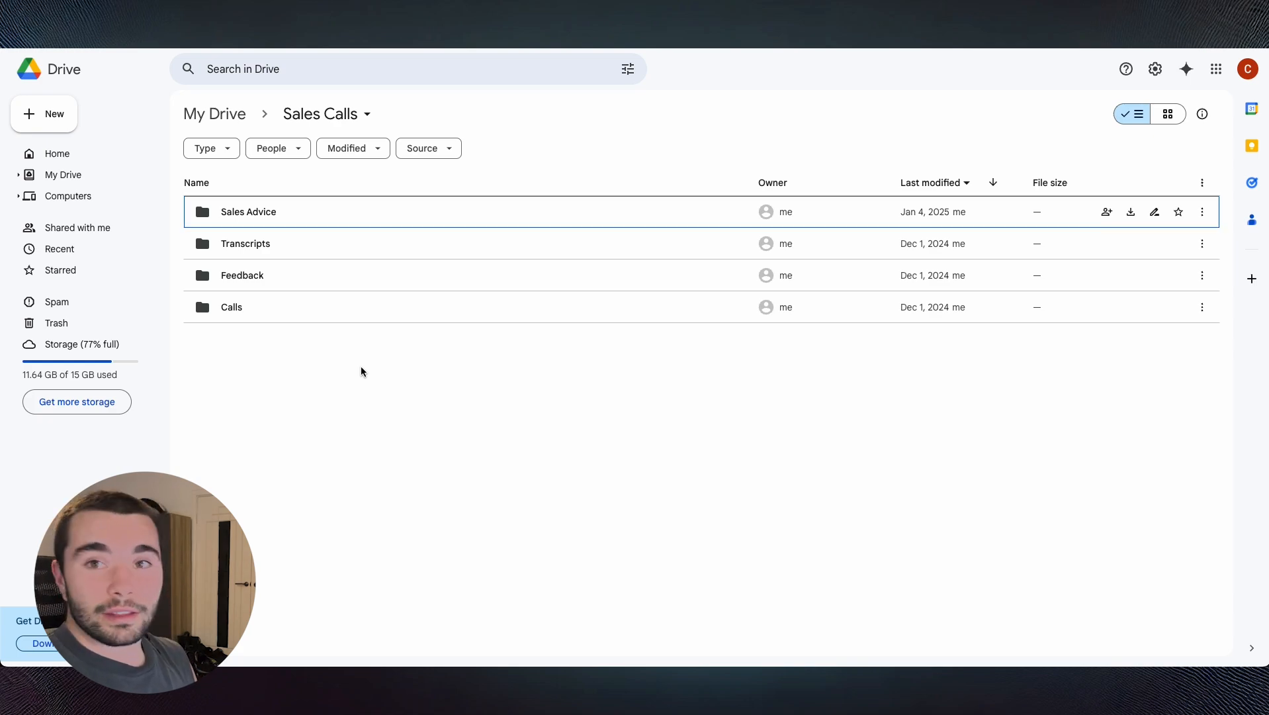
left_click(436, 384)
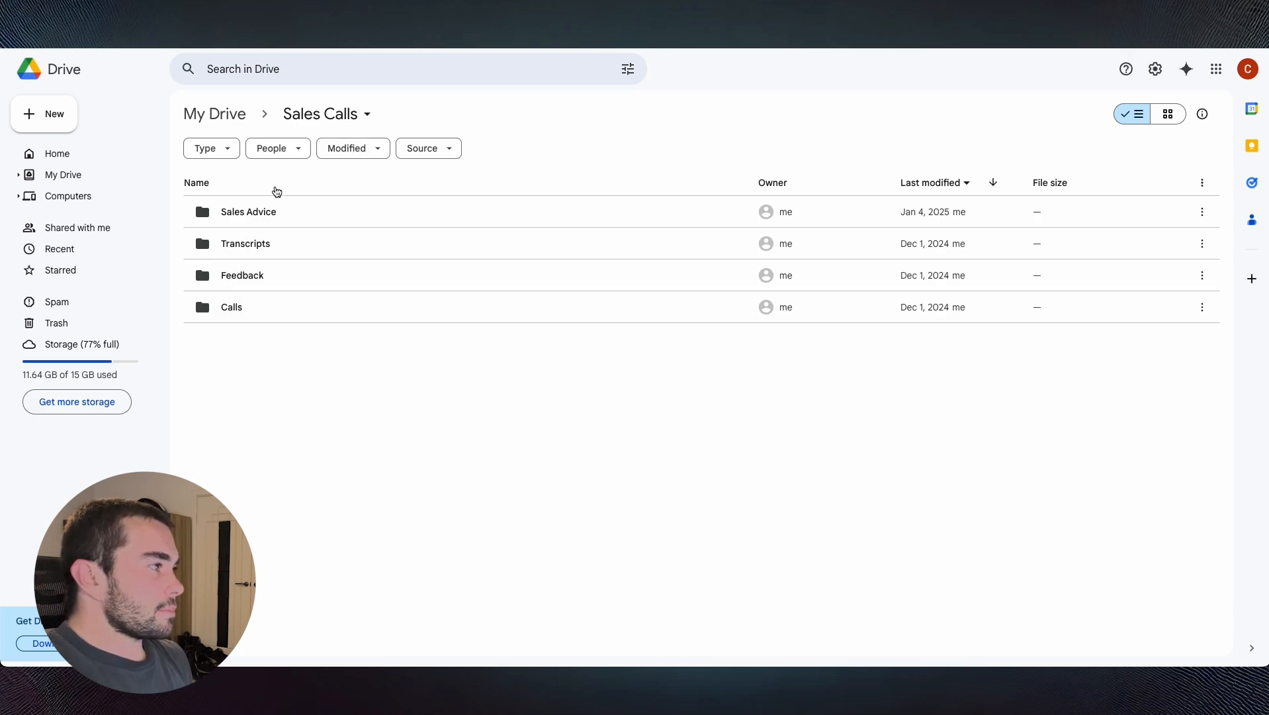
double_click(233, 314)
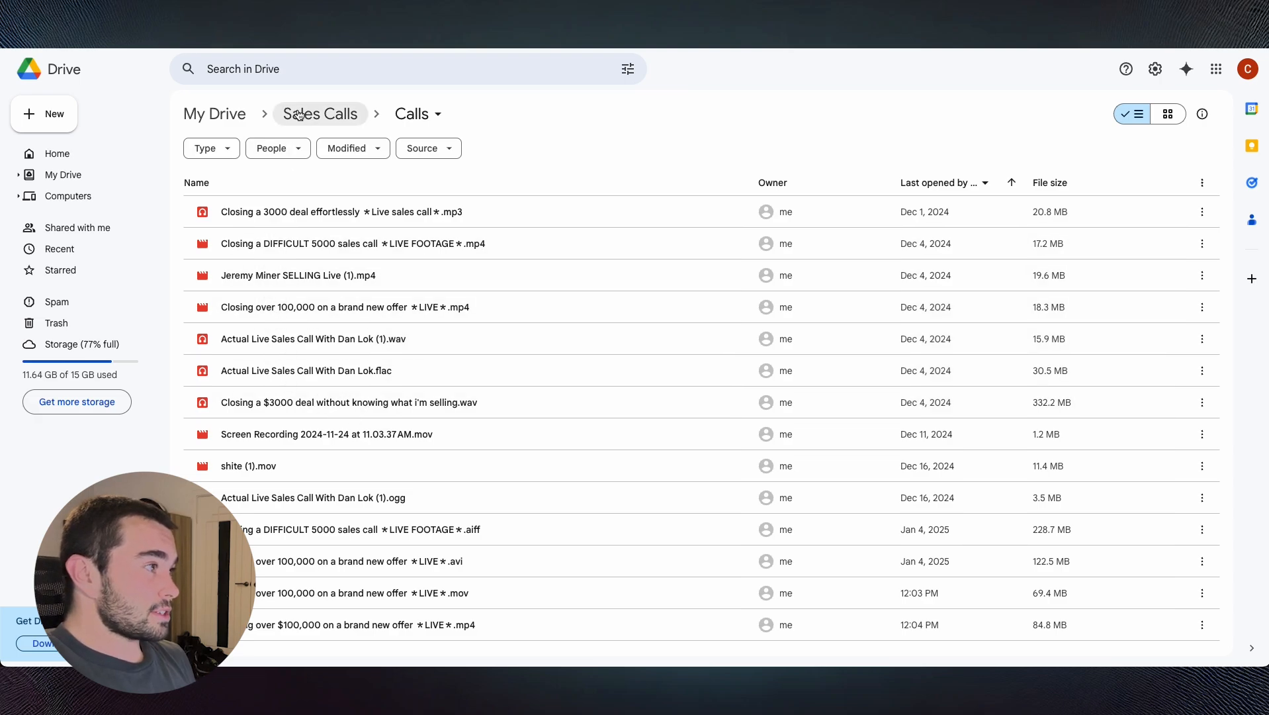
left_click(321, 113)
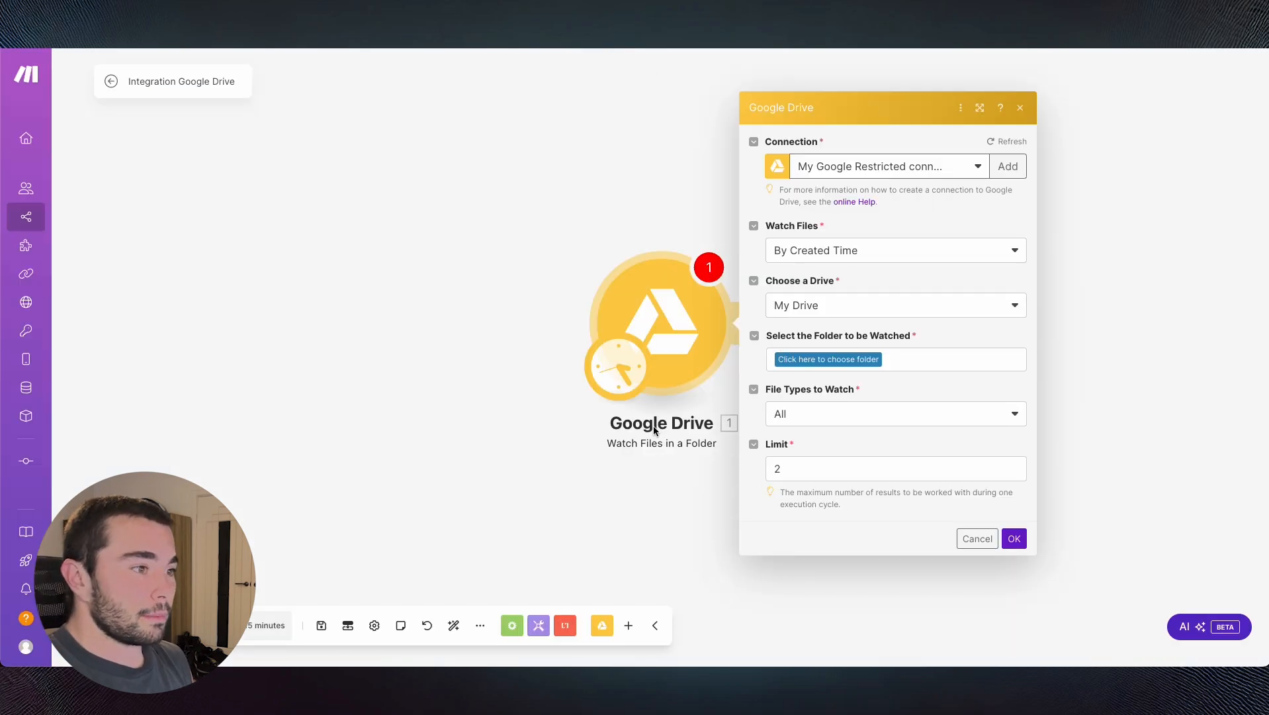
- Set the folder watched by the Google Drive trigger in Make to /Sales Calls/Calls
left_click(854, 359)
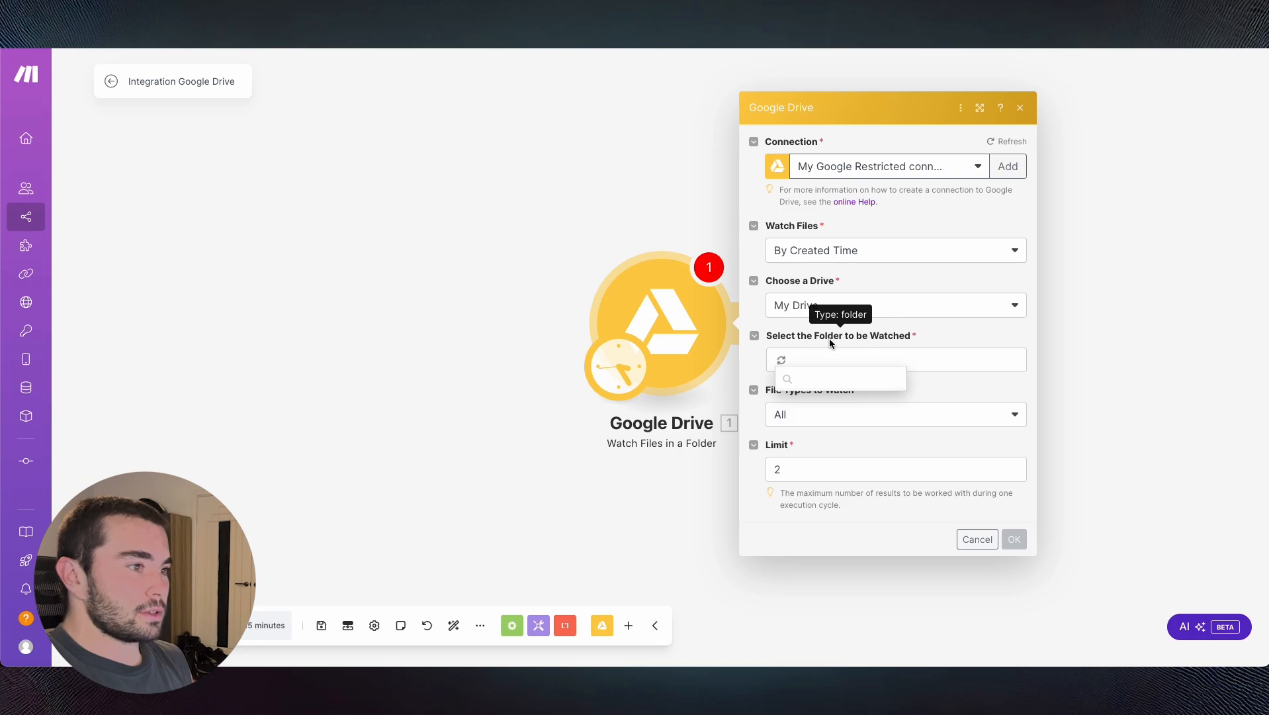
left_click(824, 448)
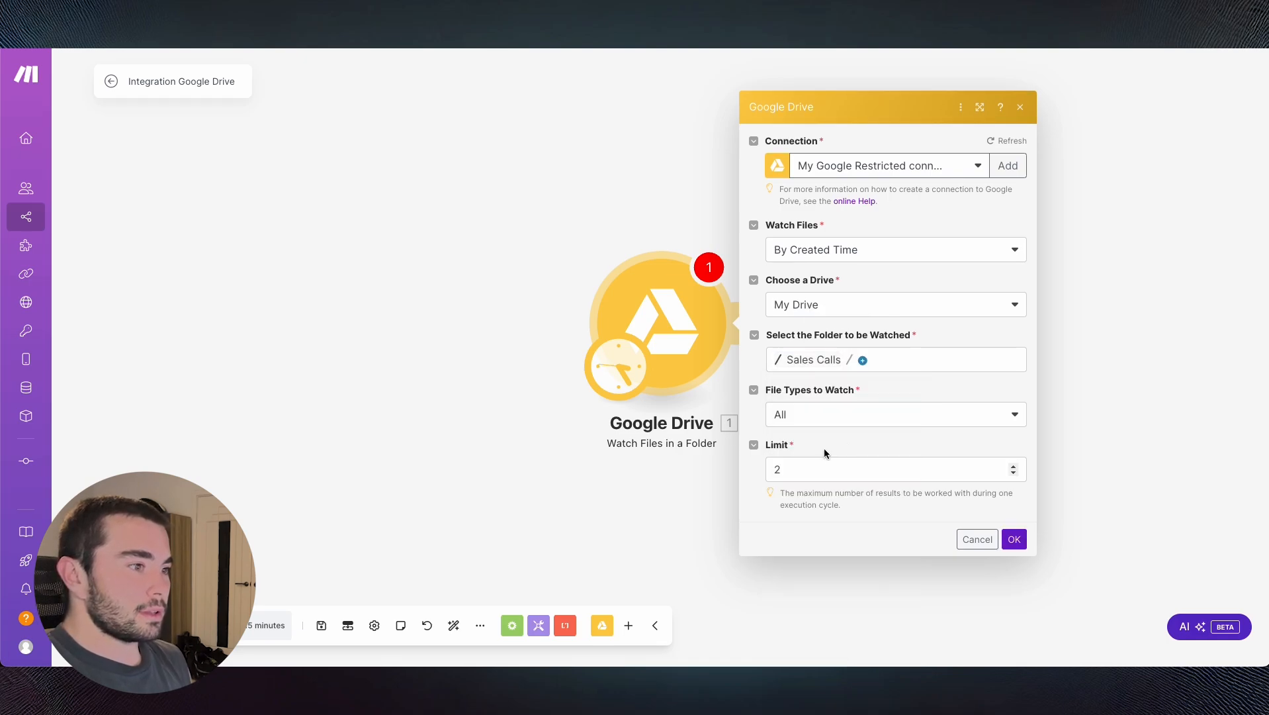
left_click(859, 360)
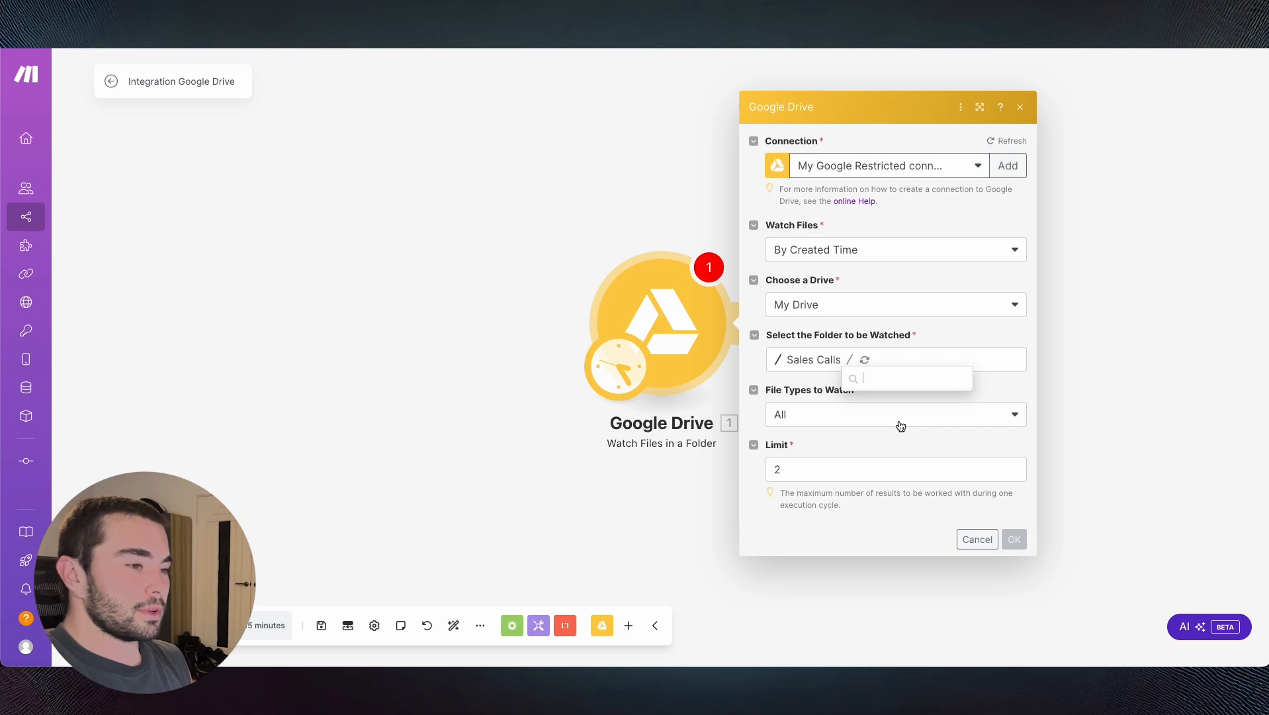
left_click(914, 439)
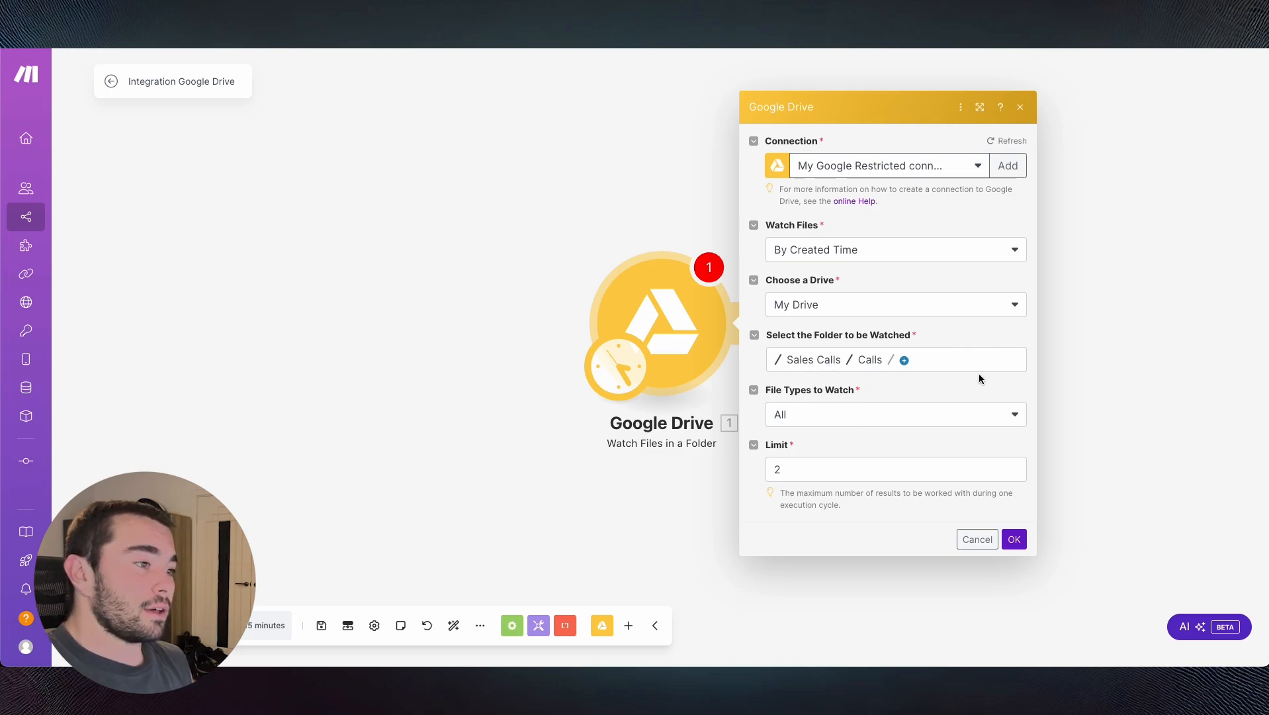
- Set the Watch Files in a Folder trigger's limit to 1 and have it start from now on
left_click(805, 472)
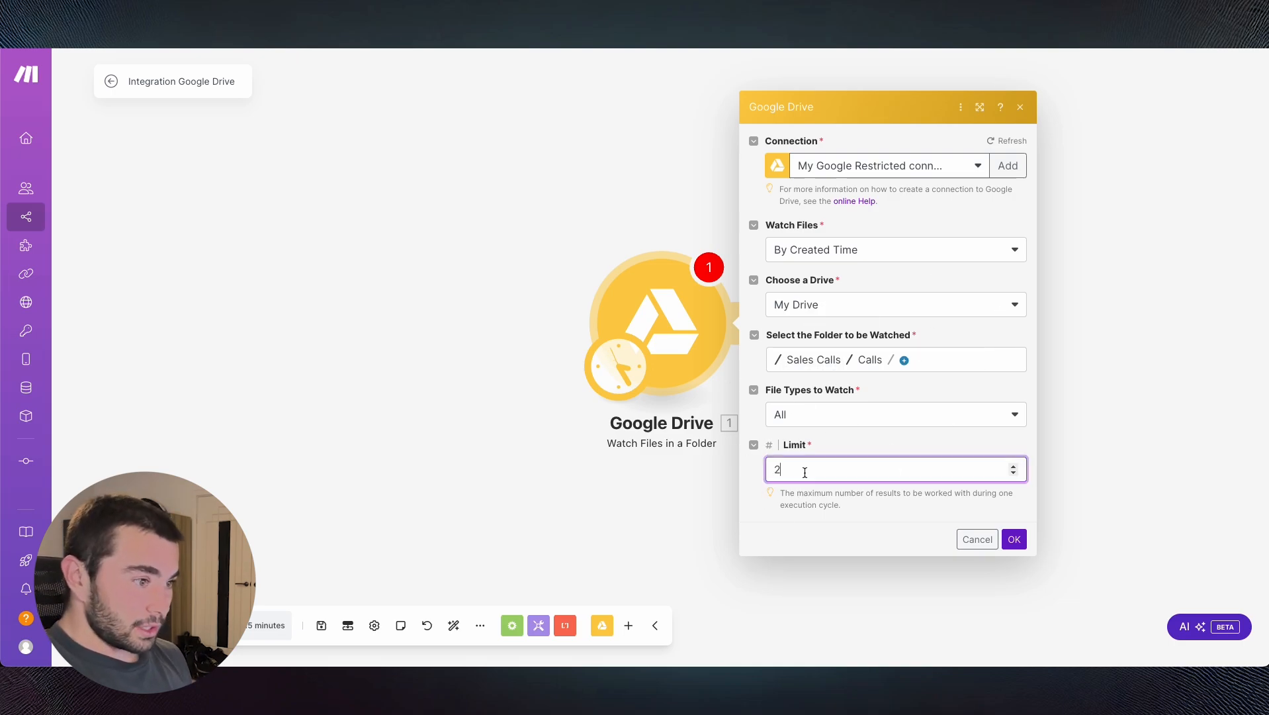
key("BackSpace")
type("1")
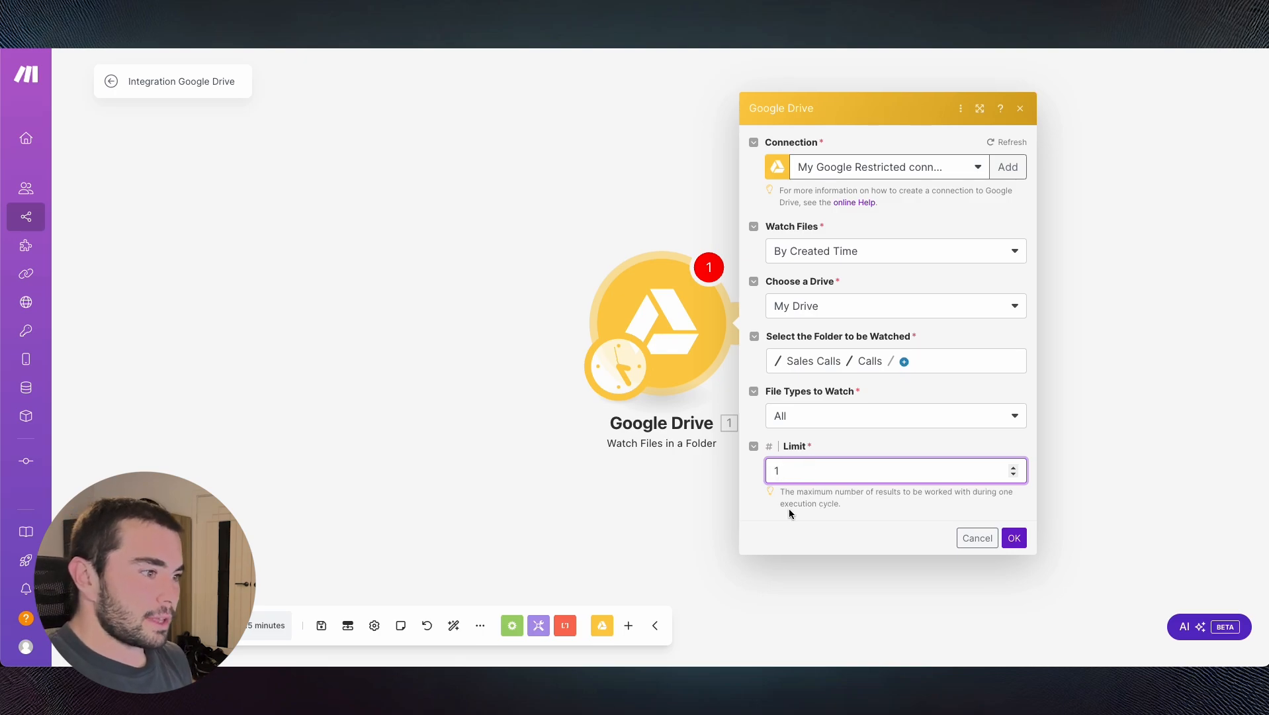
left_click(1015, 537)
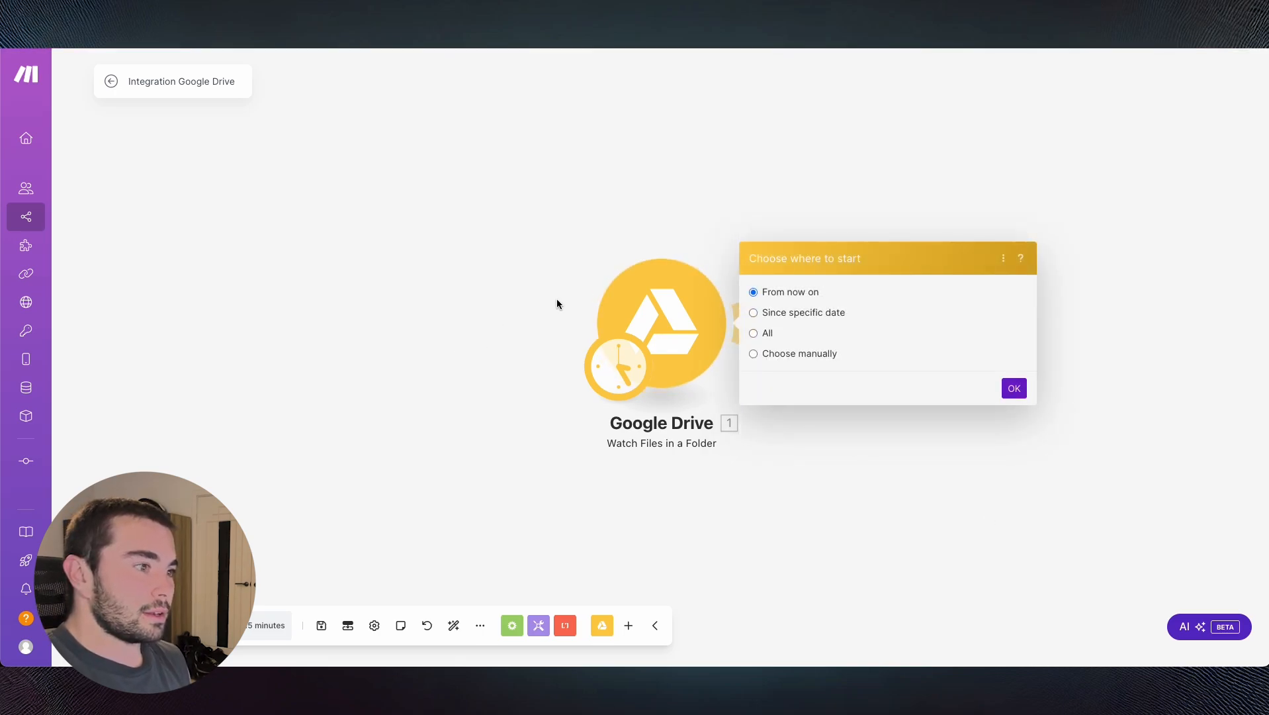
left_click(1014, 389)
- Add a Google Drive Download a File module after the trigger, with the trigger's File ID mapped as its file ID
left_click(740, 322)
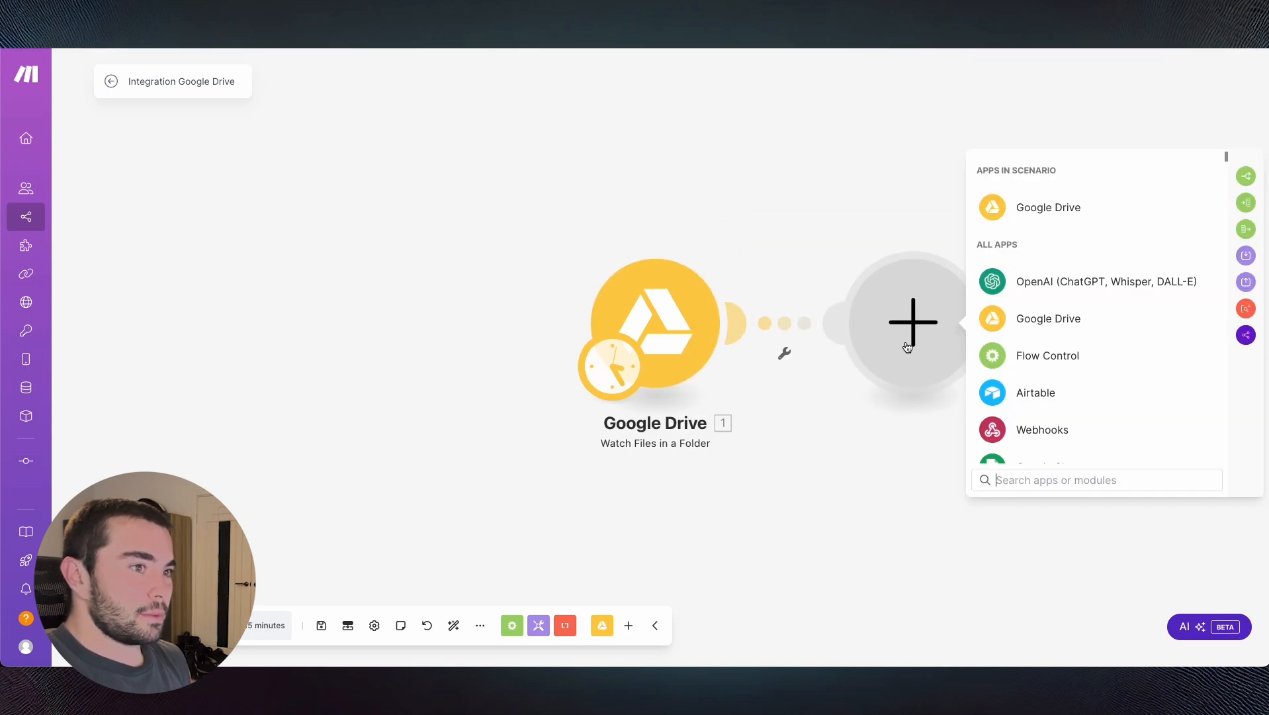
left_click(1024, 217)
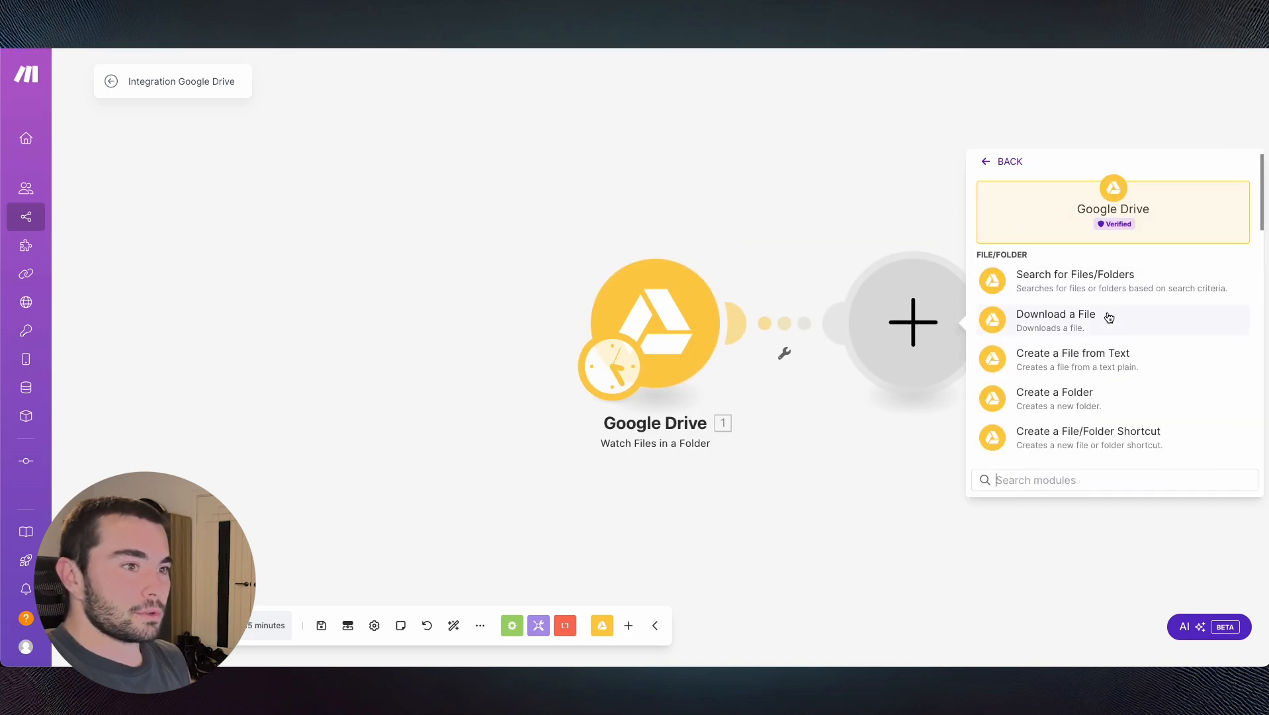
left_click(1055, 326)
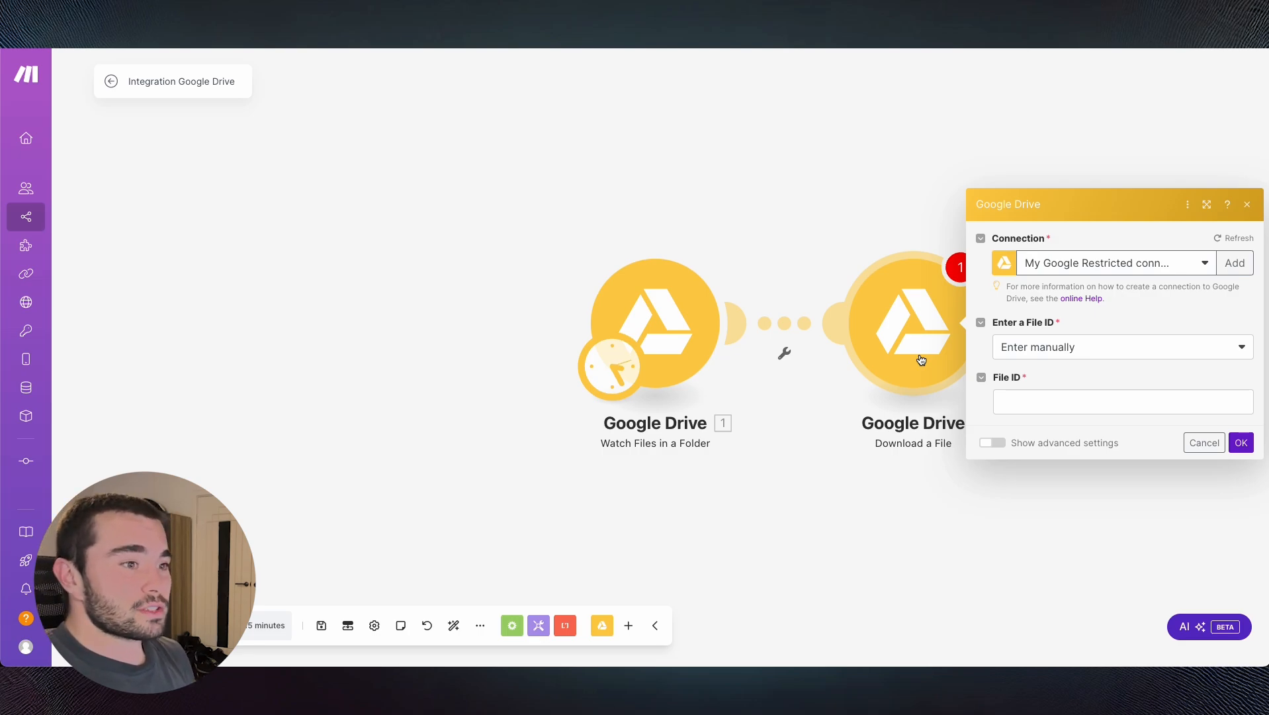
left_click(1055, 401)
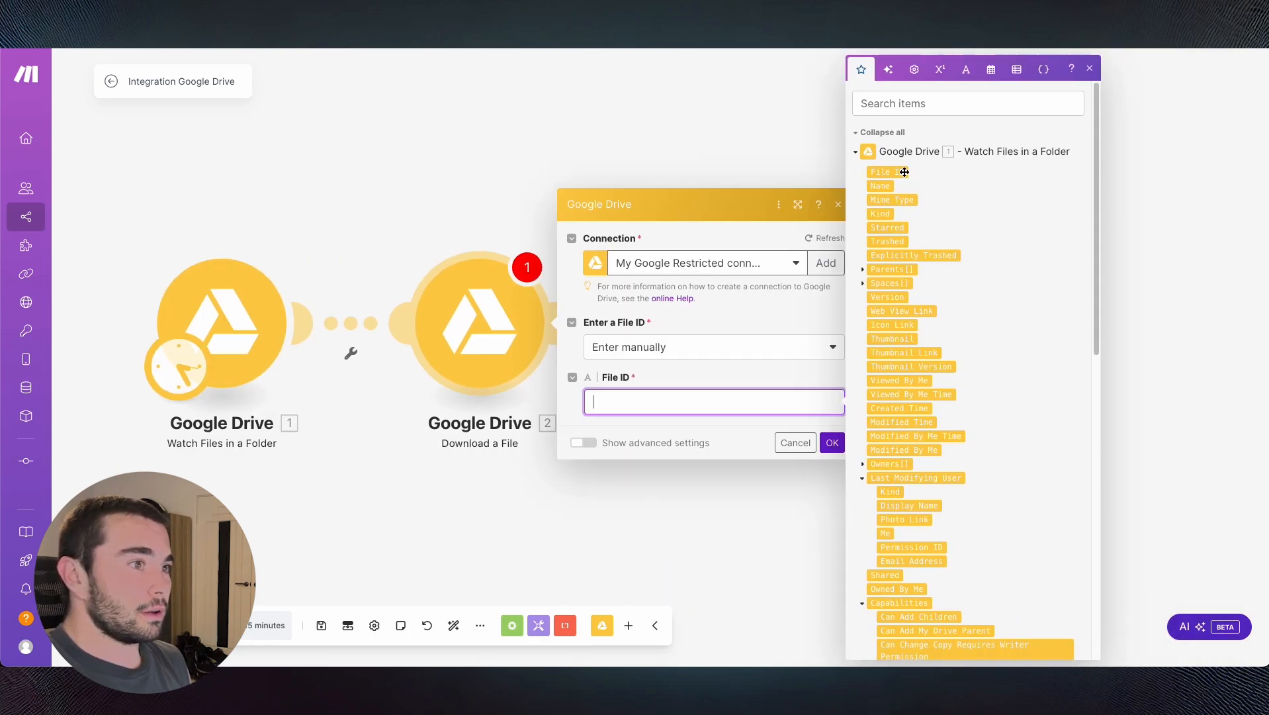
left_click(905, 171)
left_click(832, 443)
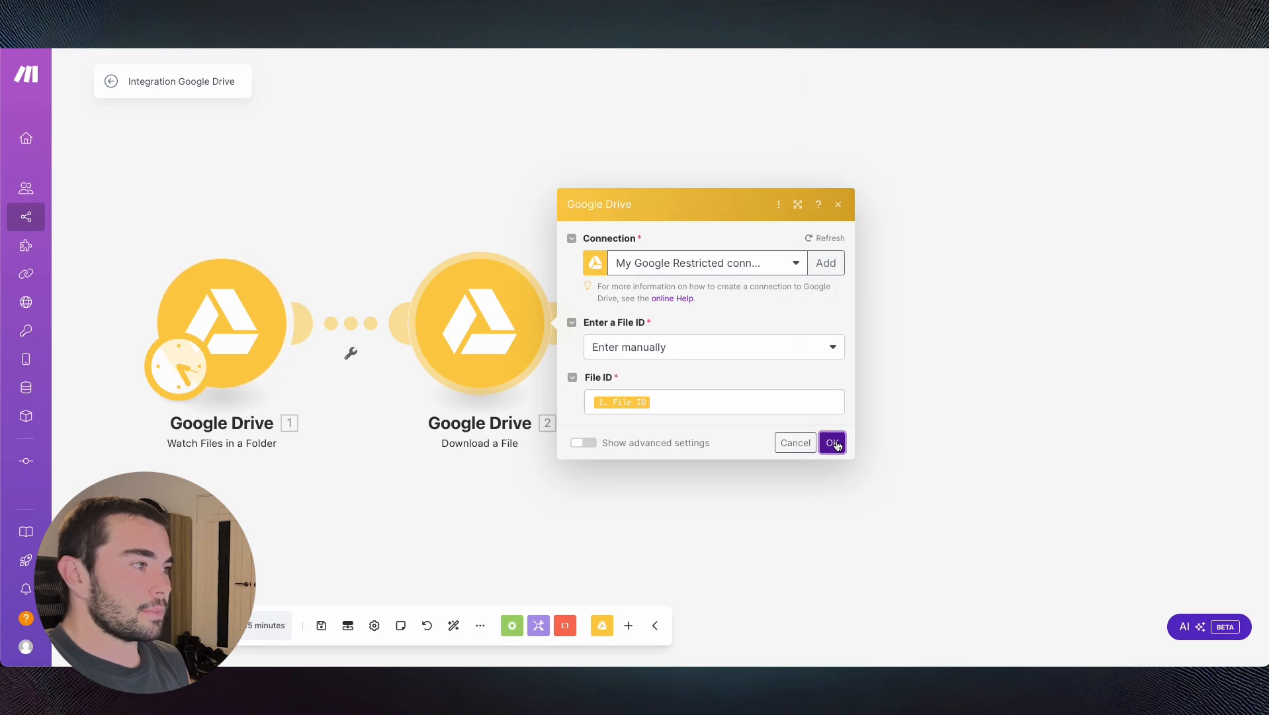
- Add a Flow Control Router after the Download a File module
left_click(568, 321)
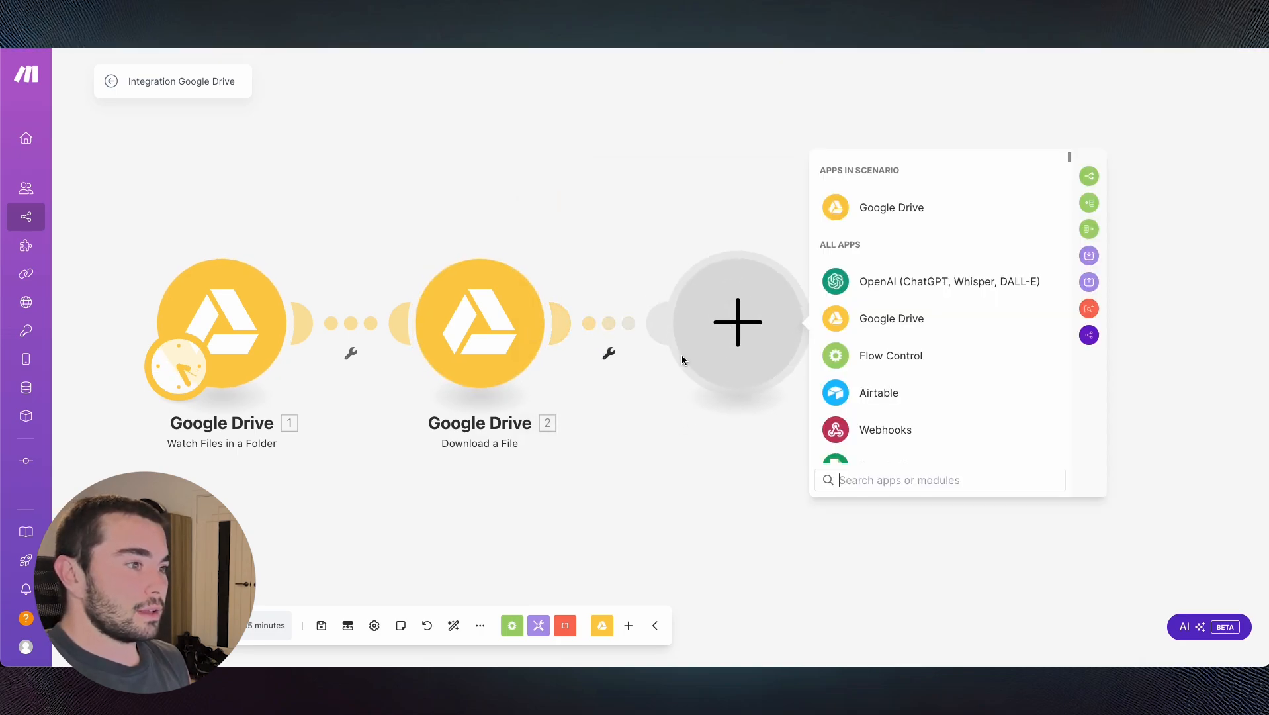
left_click(883, 359)
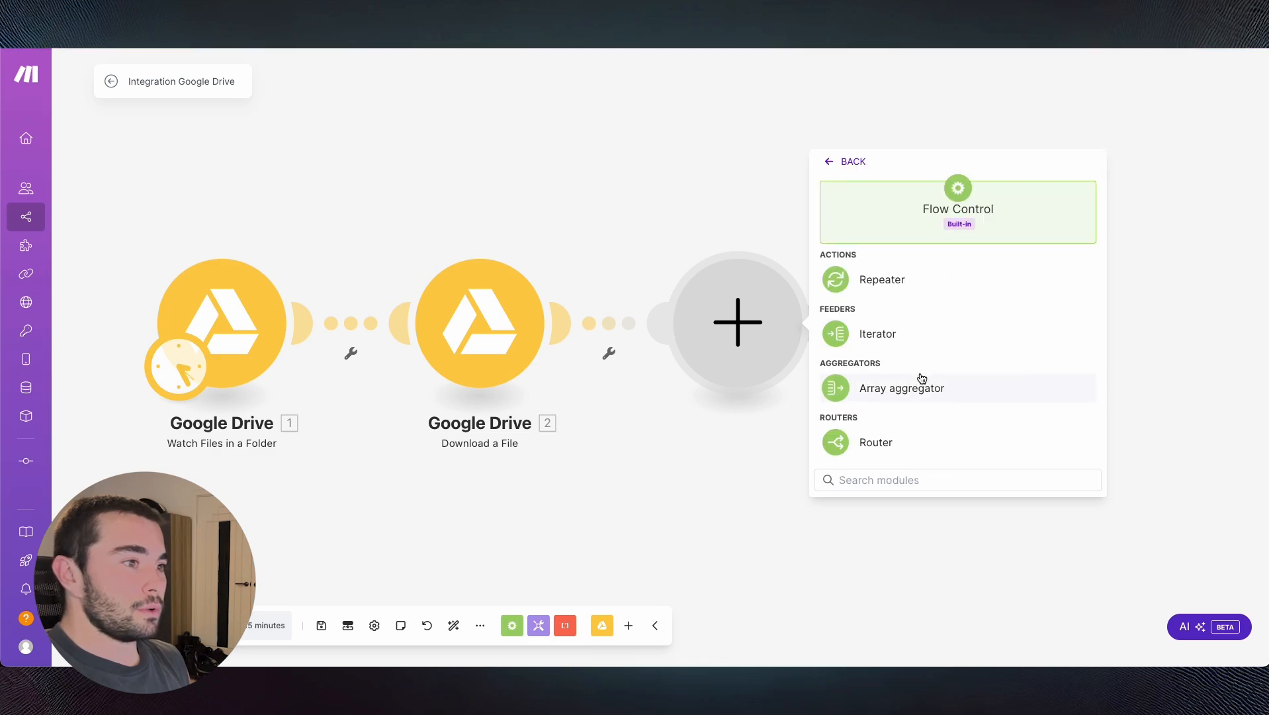
left_click(872, 445)
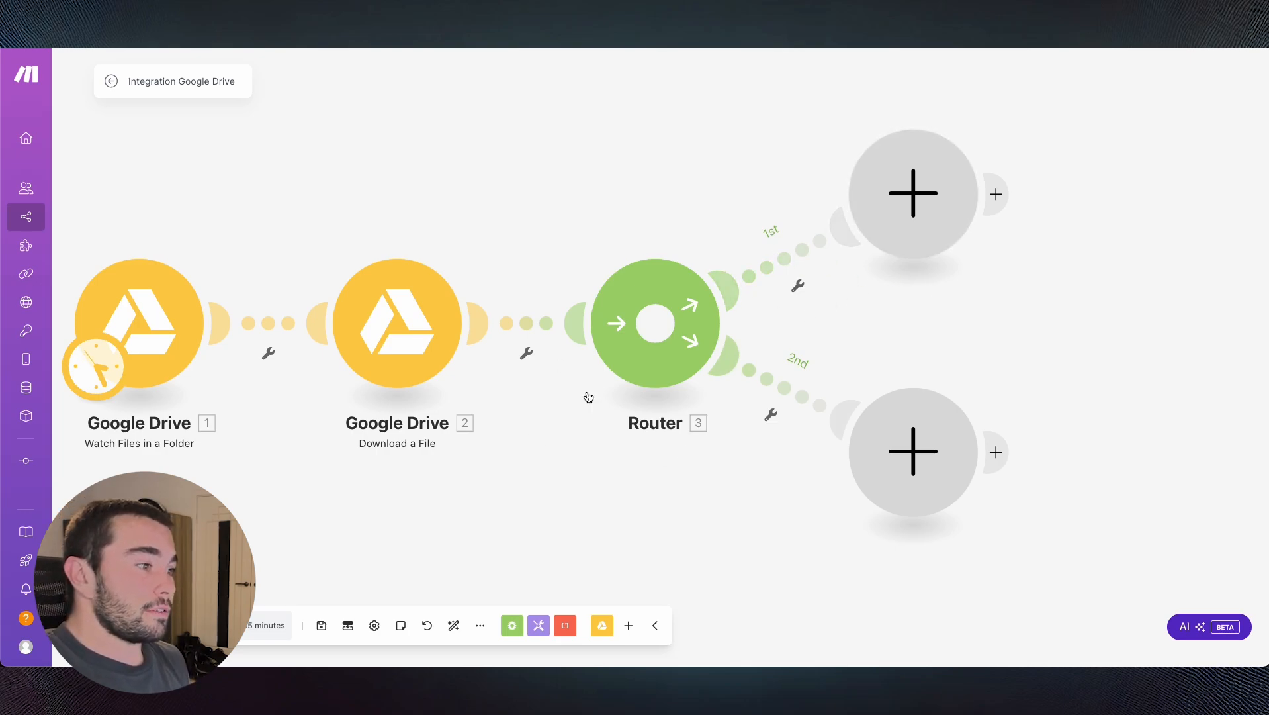
- Label the filter on the router's first route noConversion
right_click(781, 257)
left_click(821, 272)
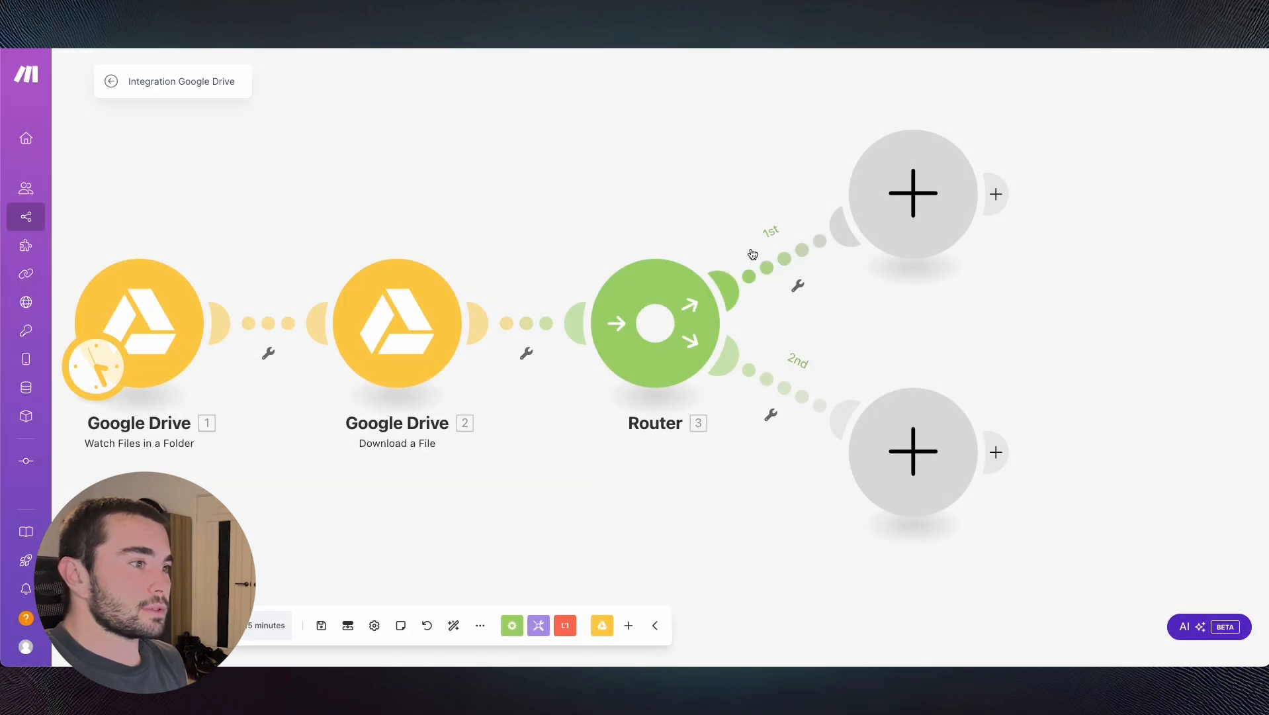
left_click(888, 164)
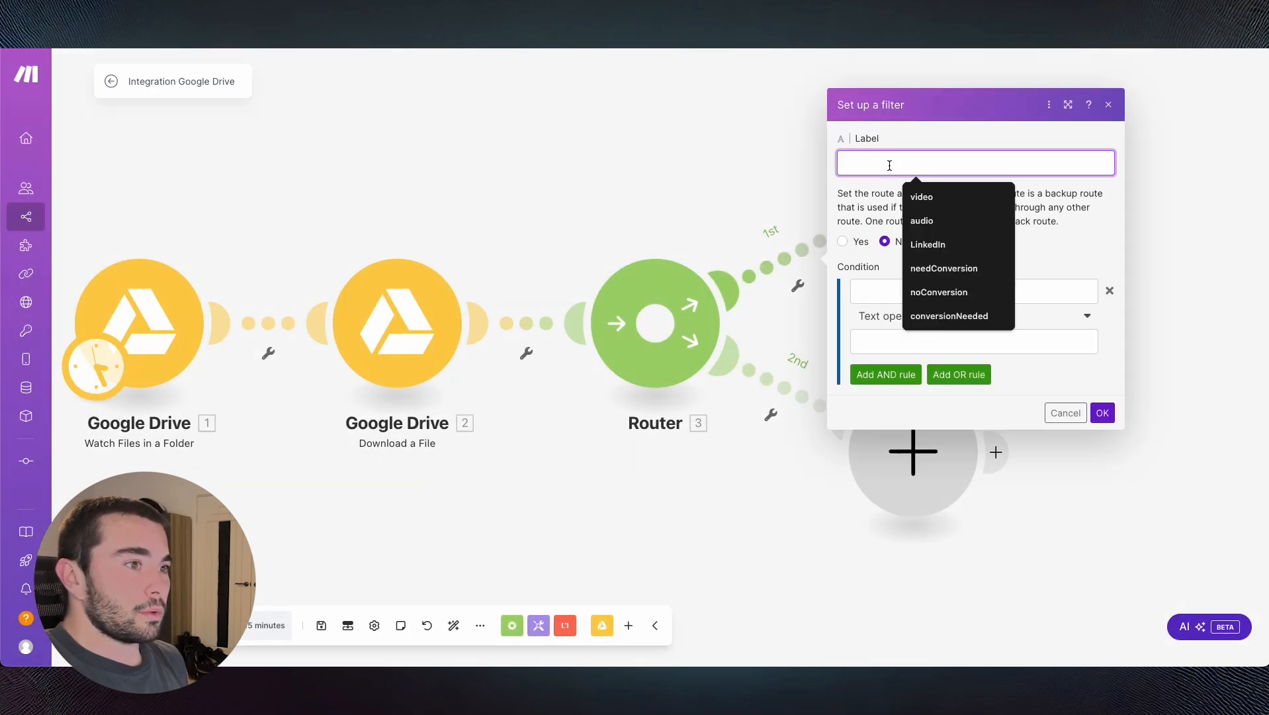
left_click(960, 299)
left_click(958, 297)
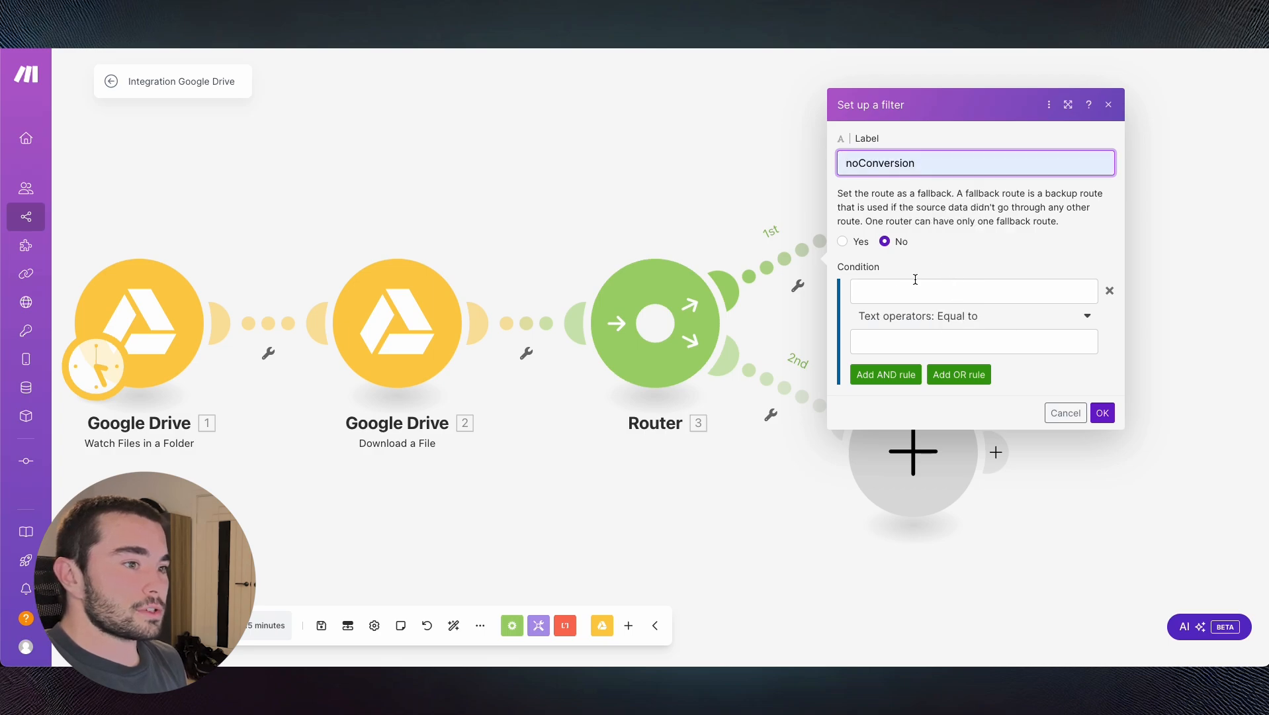
left_click(1100, 412)
- Label the filter on the router's second route needConversion
left_click(783, 385)
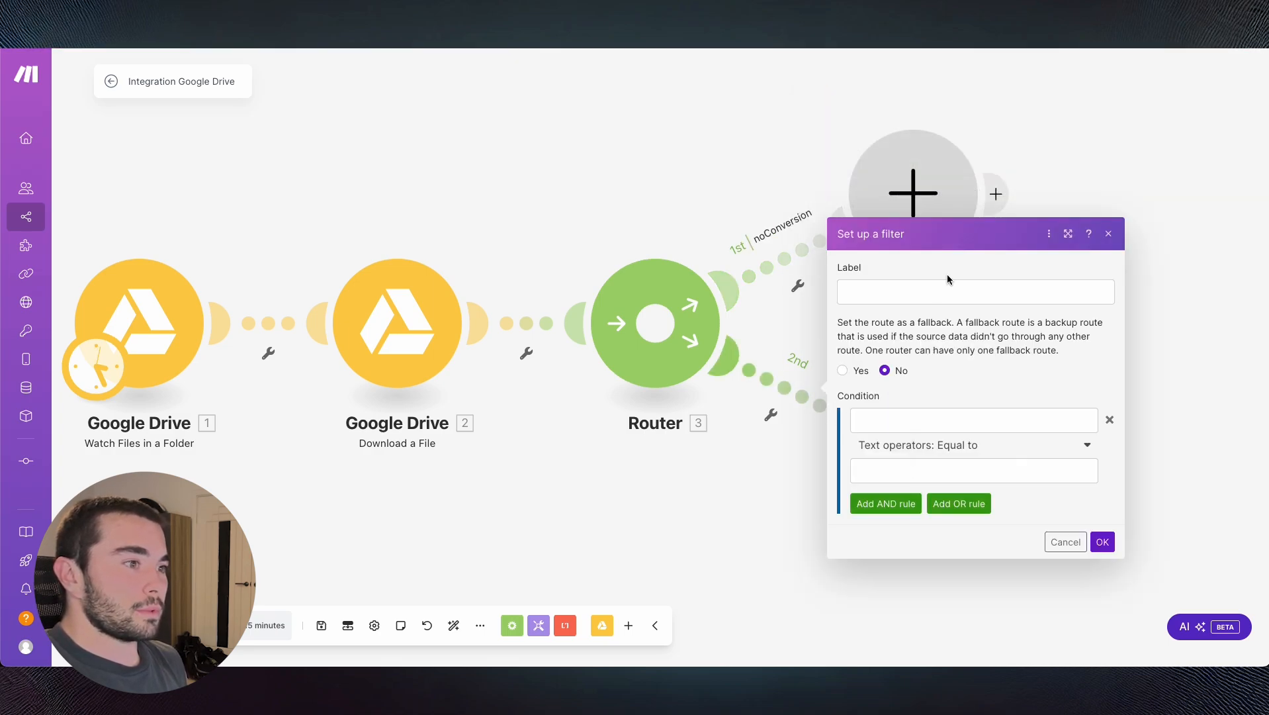
left_click(938, 290)
left_click(944, 397)
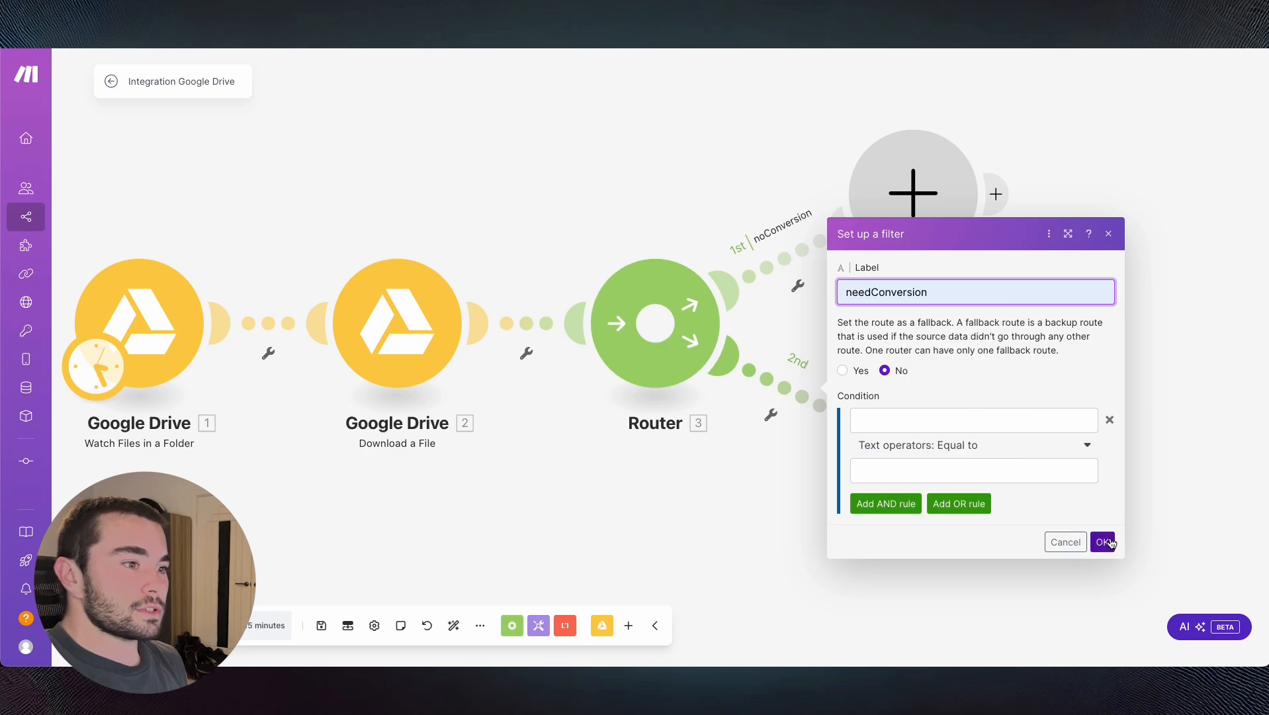
left_click(1103, 541)
- In the noConversion filter, set the condition that the Download a File module's File Extension is equal to mp4
left_click(783, 255)
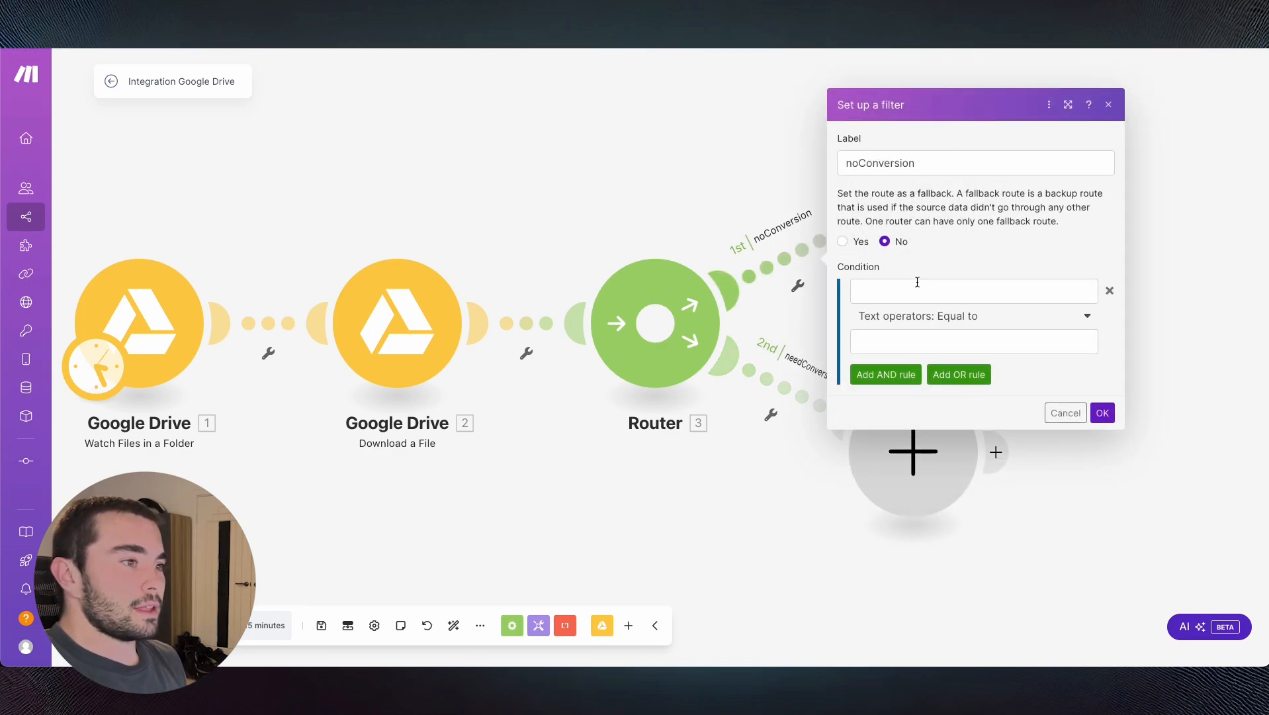
left_click(902, 289)
left_click(984, 258)
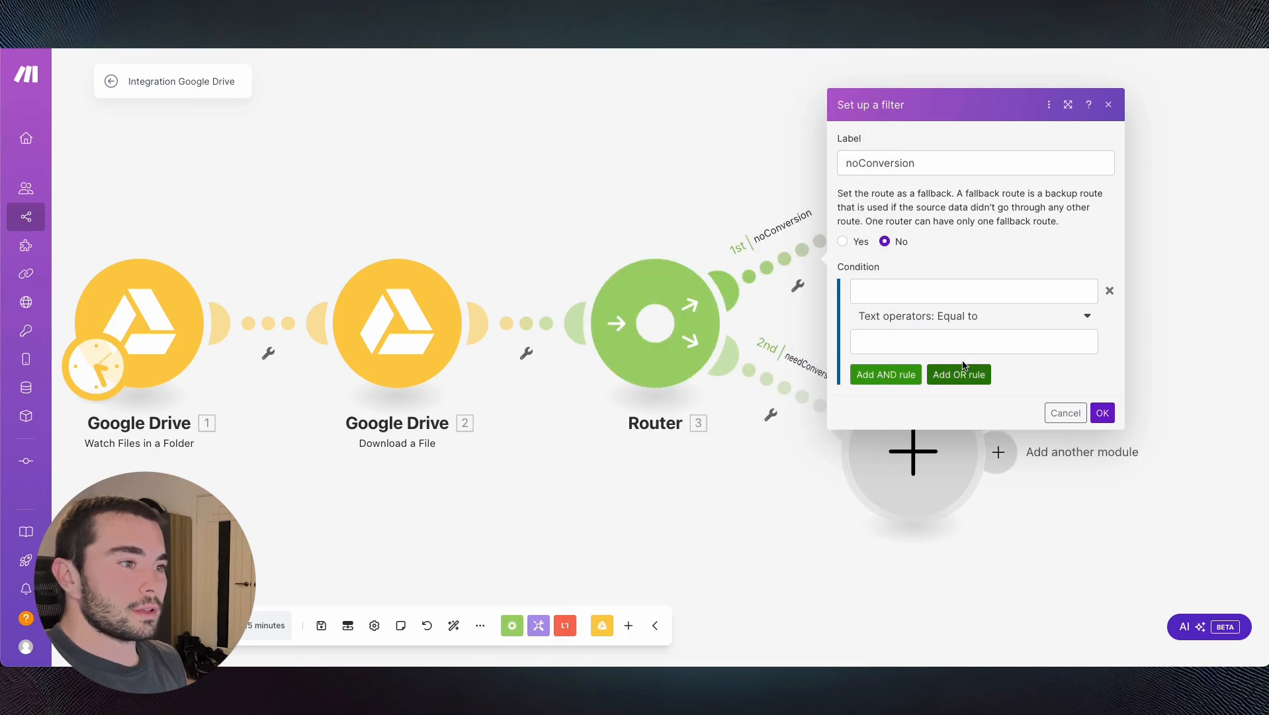
left_click(902, 289)
left_click(642, 257)
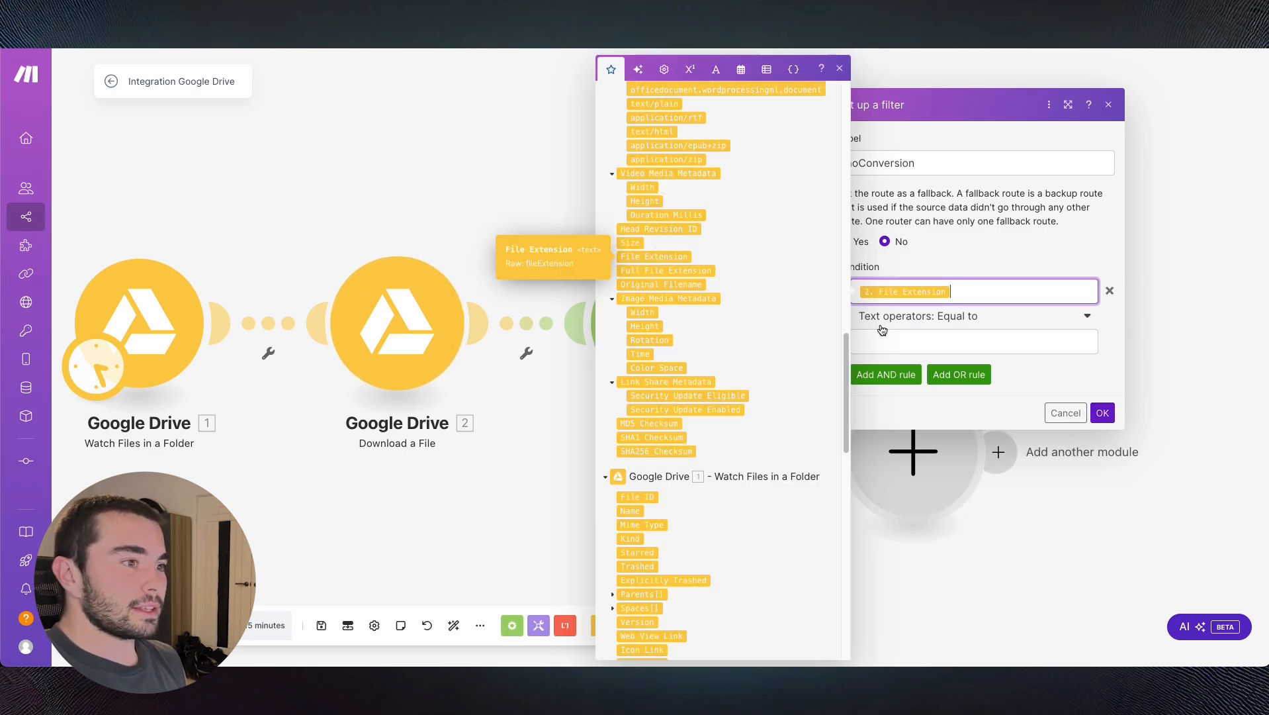
left_click(924, 340)
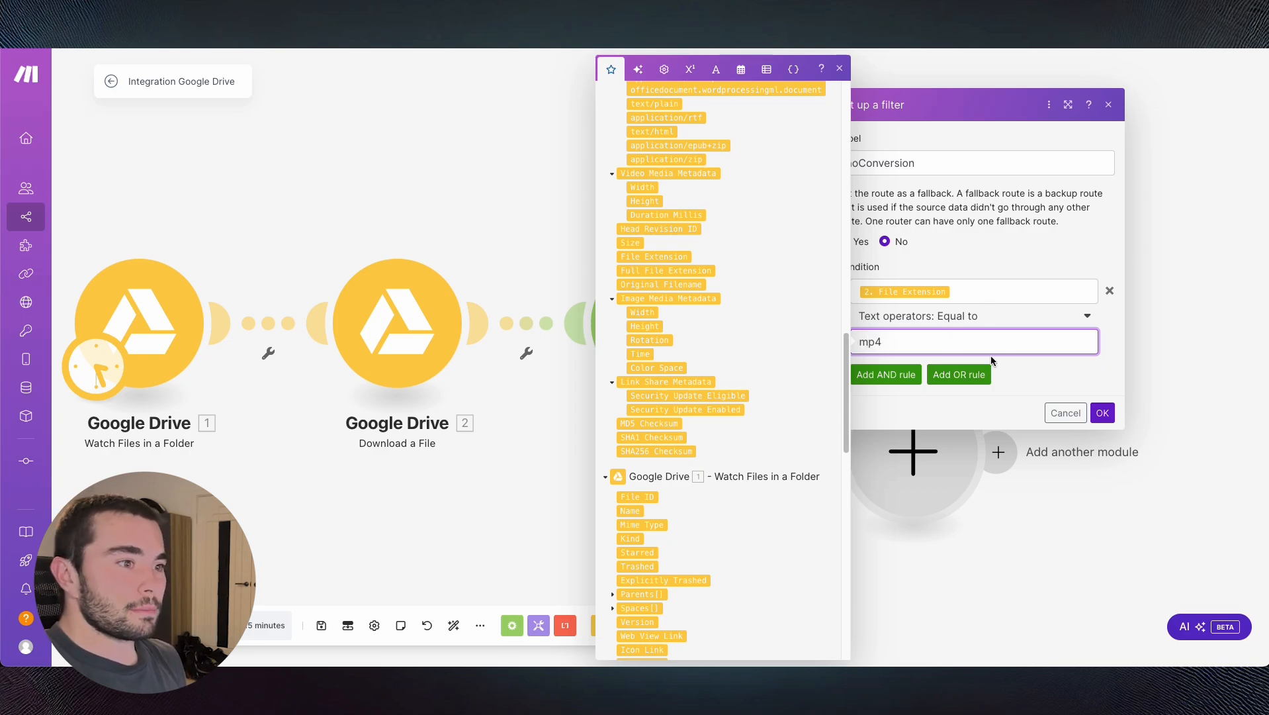
- Add six empty OR rules beneath the mp4 condition in the noConversion filter
left_click(958, 375)
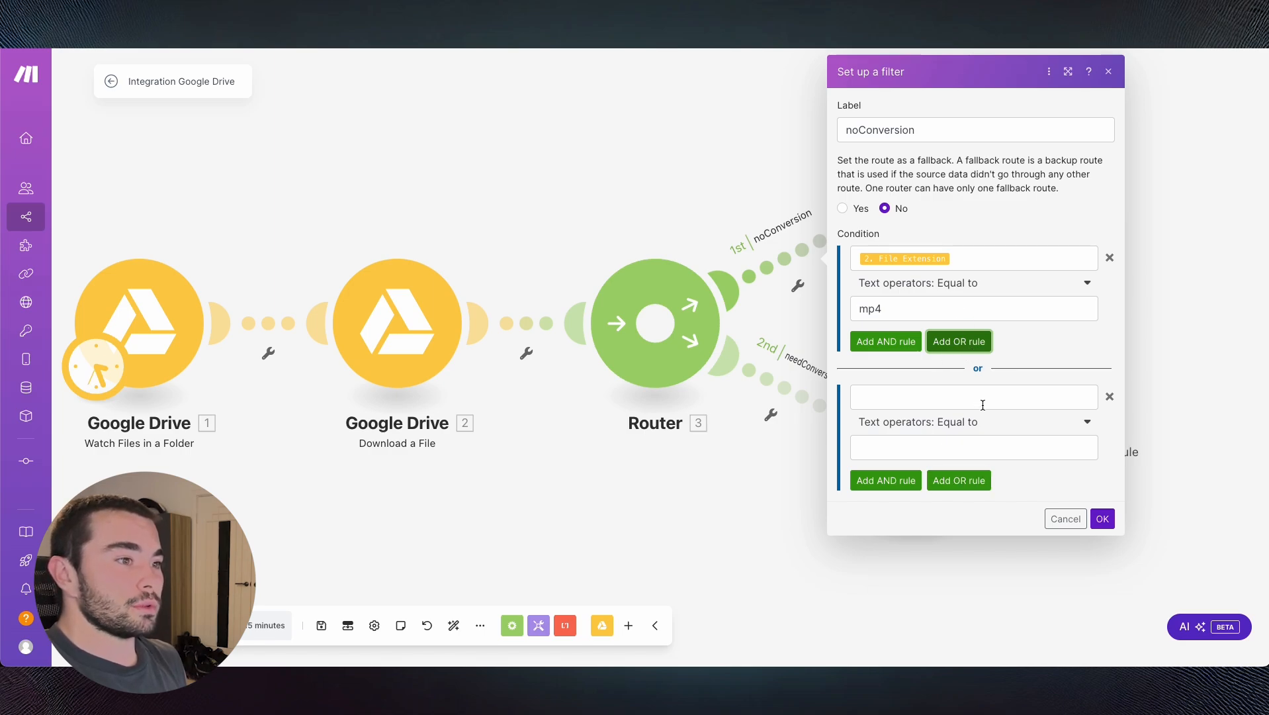
left_click(961, 480)
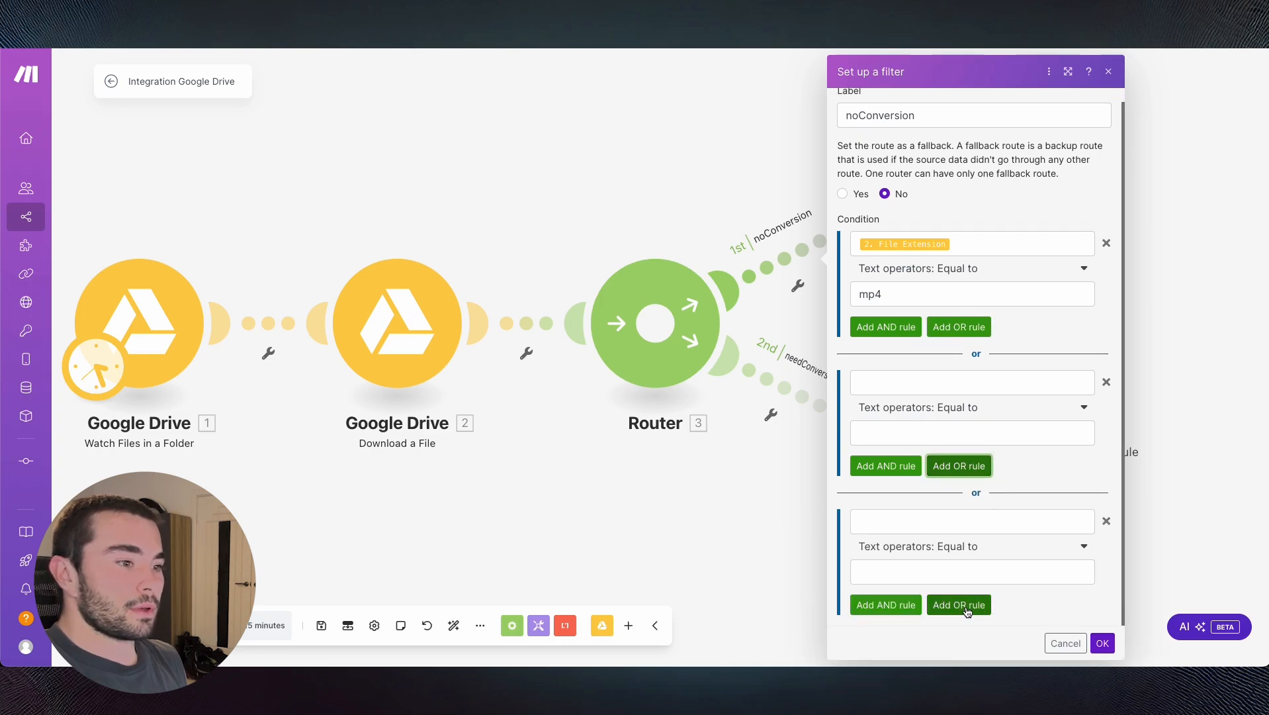
left_click(968, 603)
left_click(965, 600)
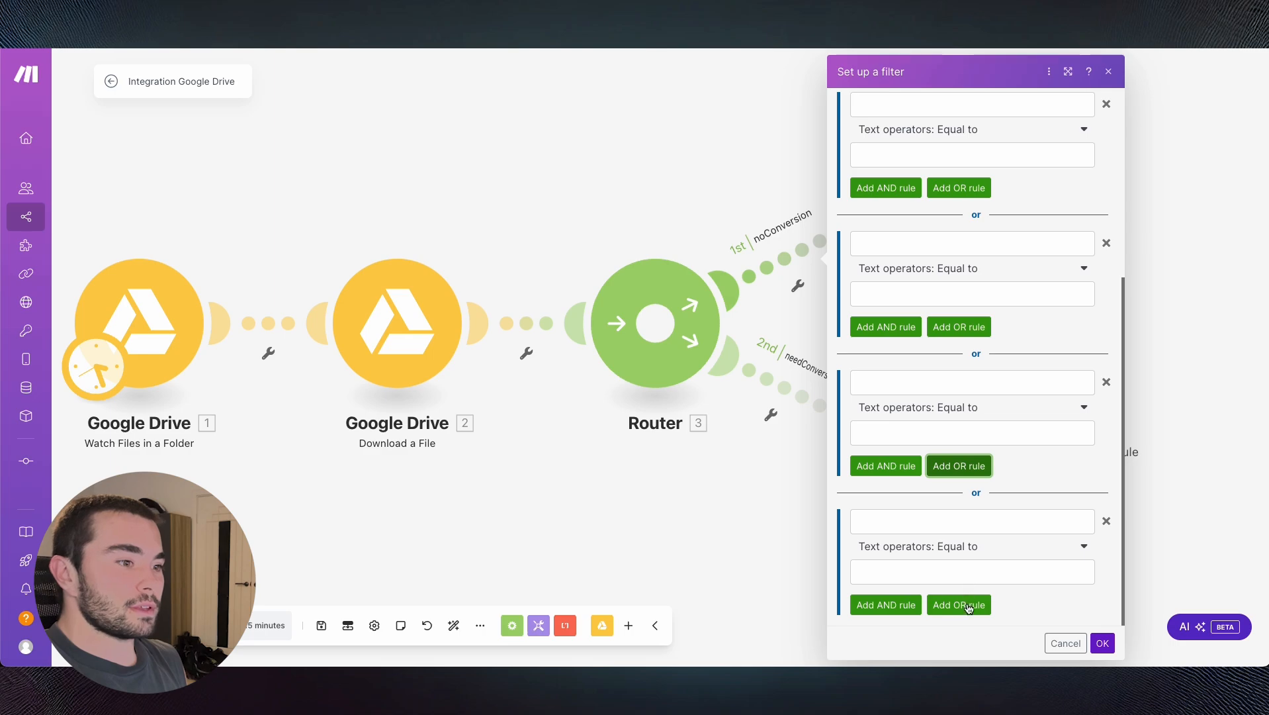
scroll(1009, 397, "up", 5)
scroll(999, 401, "down", 4)
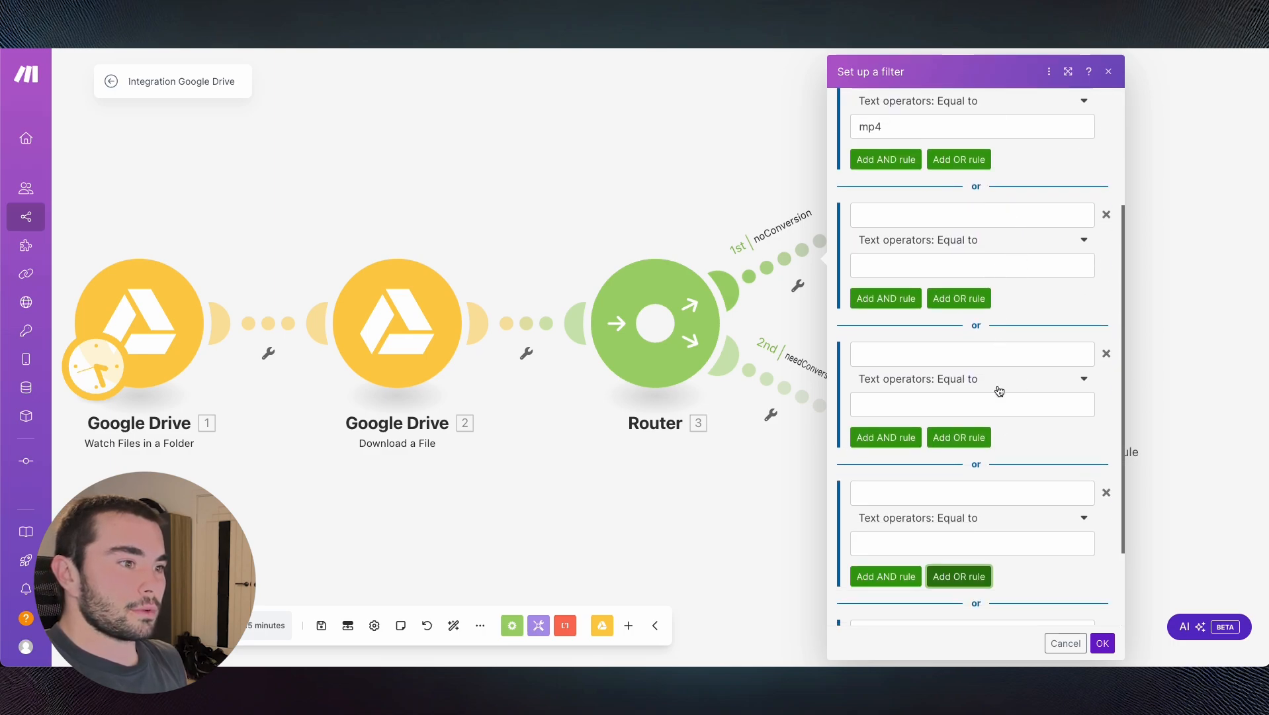
scroll(996, 424, "down", 2)
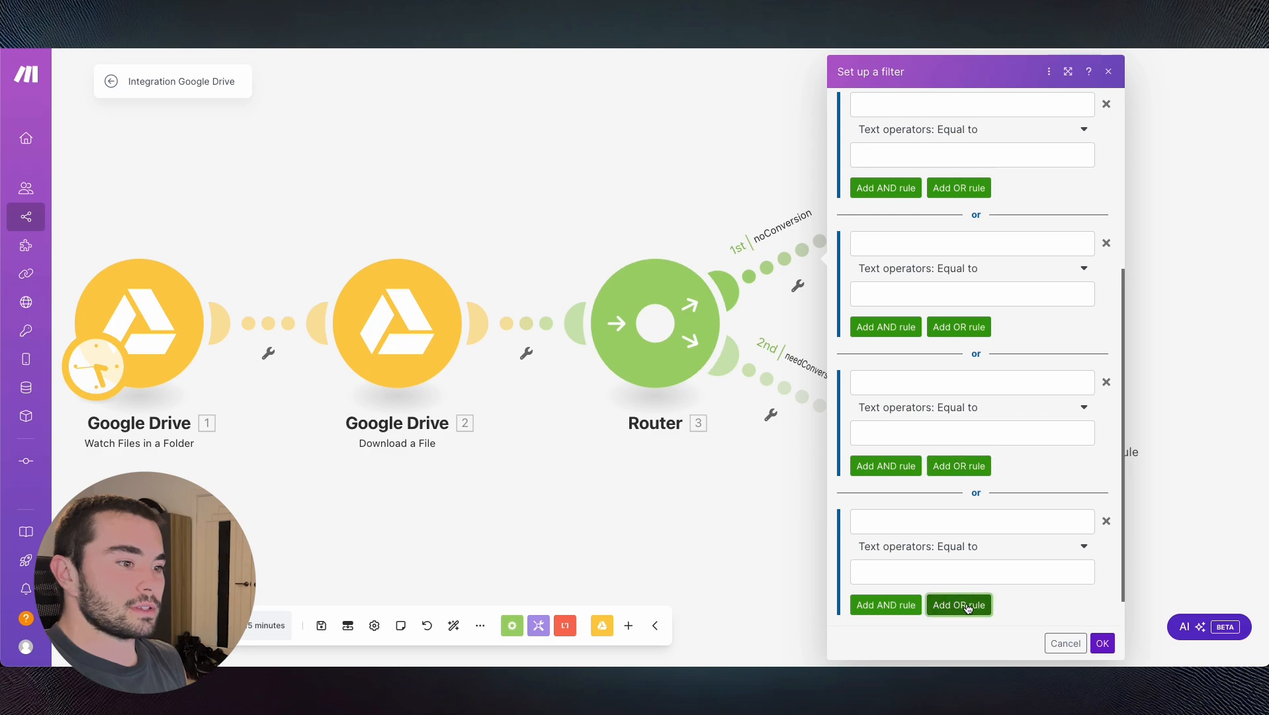
left_click(962, 605)
scroll(996, 372, "up", 10)
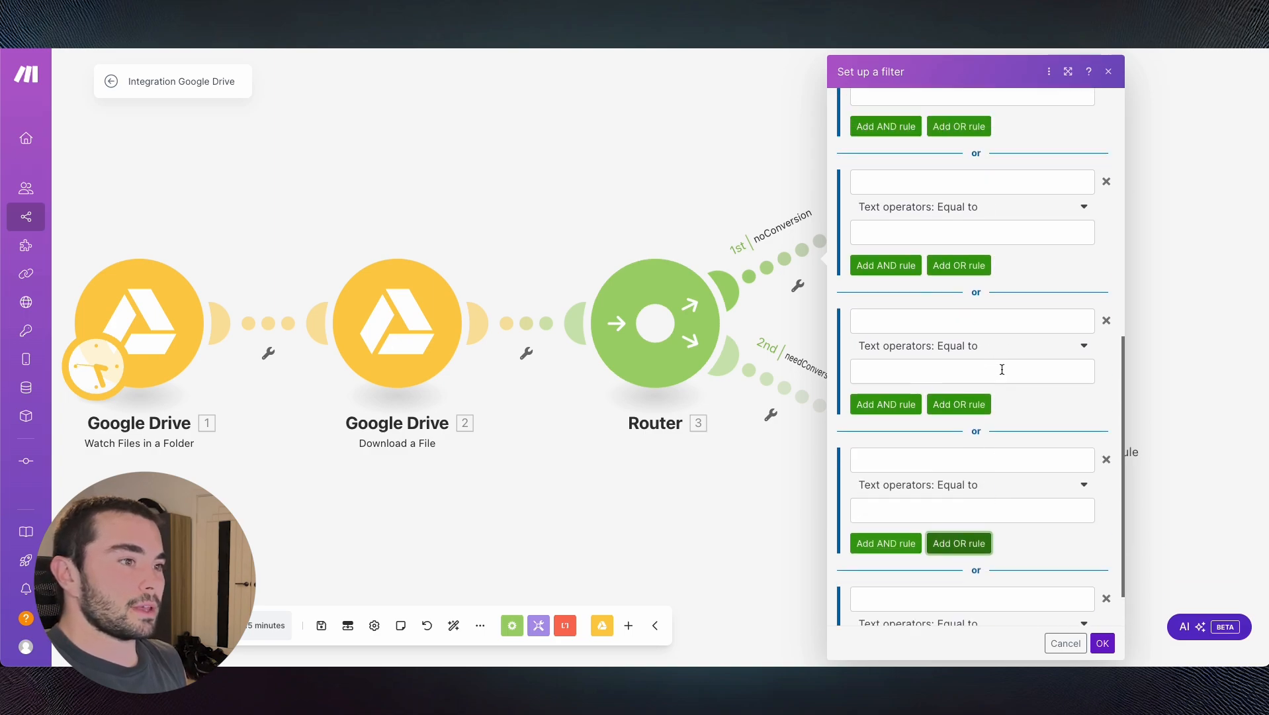
- Enter mp3, wav, m4a, mpeg, mpga and m4a, in that order, as the comparison values of the six OR rules
left_click(972, 447)
scroll(960, 371, "down", 4)
type("mp3")
left_click(925, 538)
type("wav")
scroll(989, 408, "down", 6)
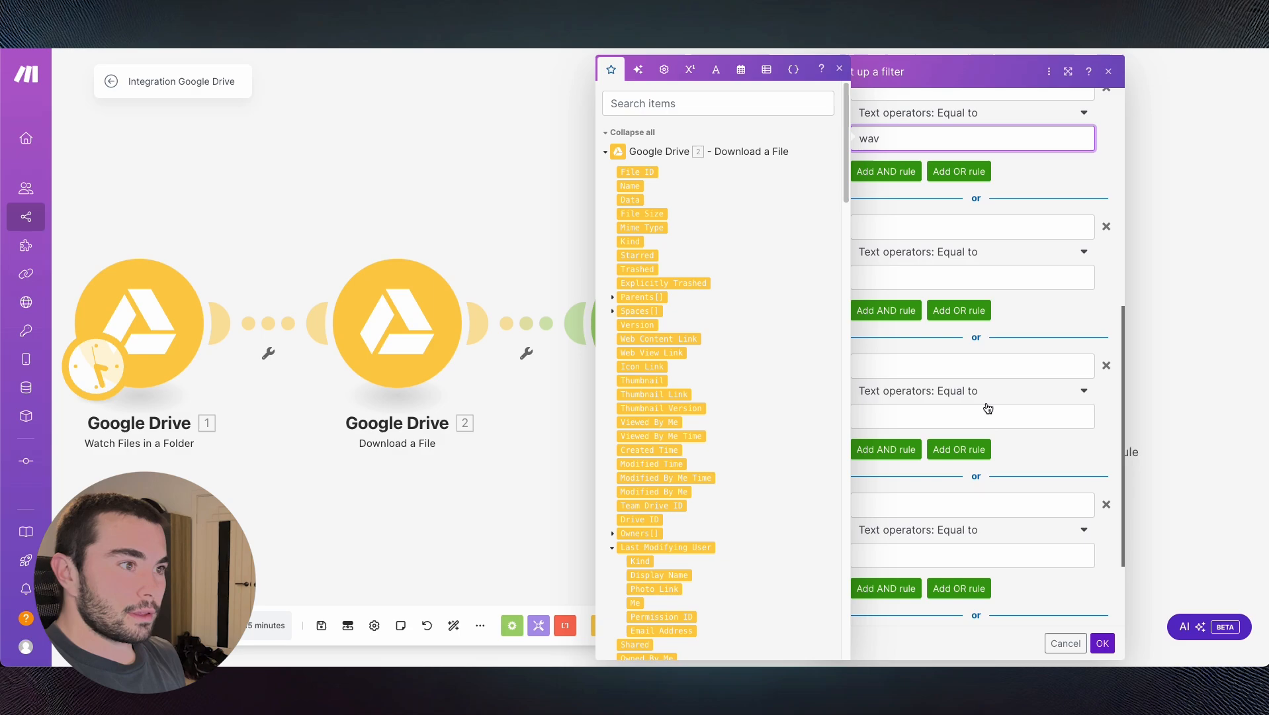
left_click(959, 288)
type("m4a")
left_click(973, 428)
scroll(977, 405, "down", 4)
type("mpeg")
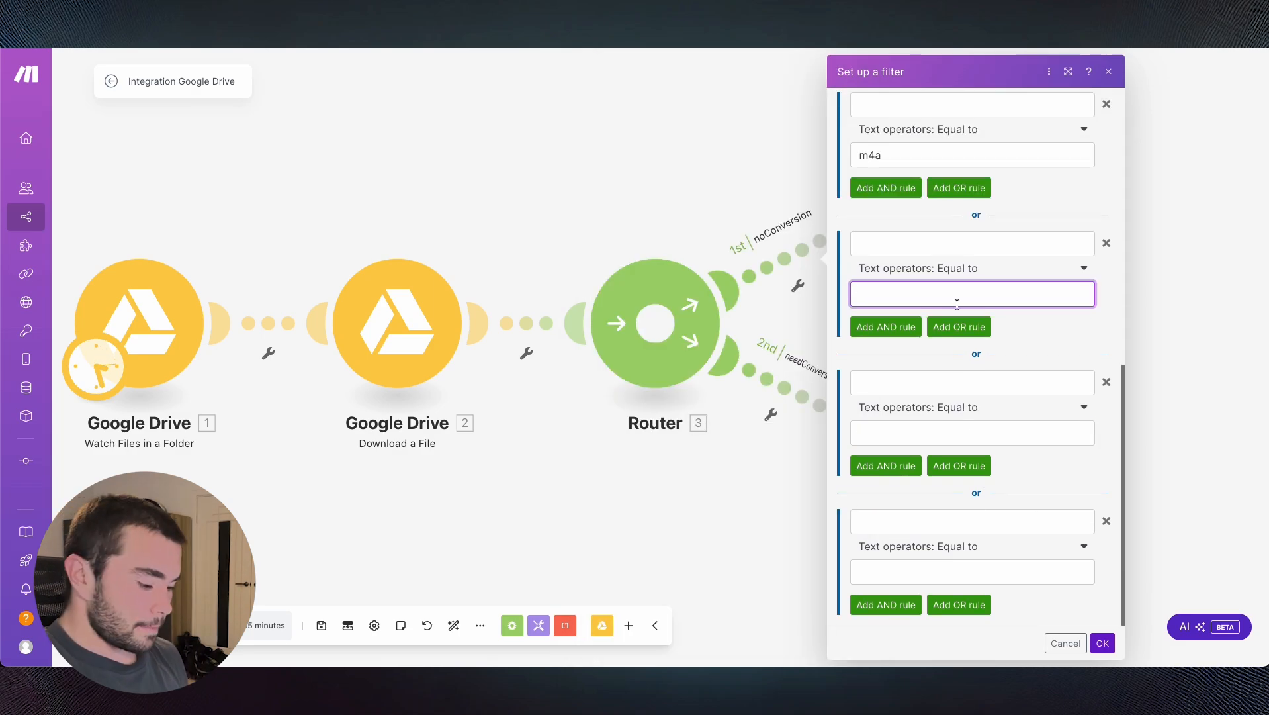
left_click(959, 433)
type("mpga")
left_click(953, 572)
type("webm")
- Map the Download a File module's File Extension as the compared field in each of the six OR rules
scroll(1031, 323, "up", 9)
left_click(976, 397)
scroll(652, 187, "down", 18)
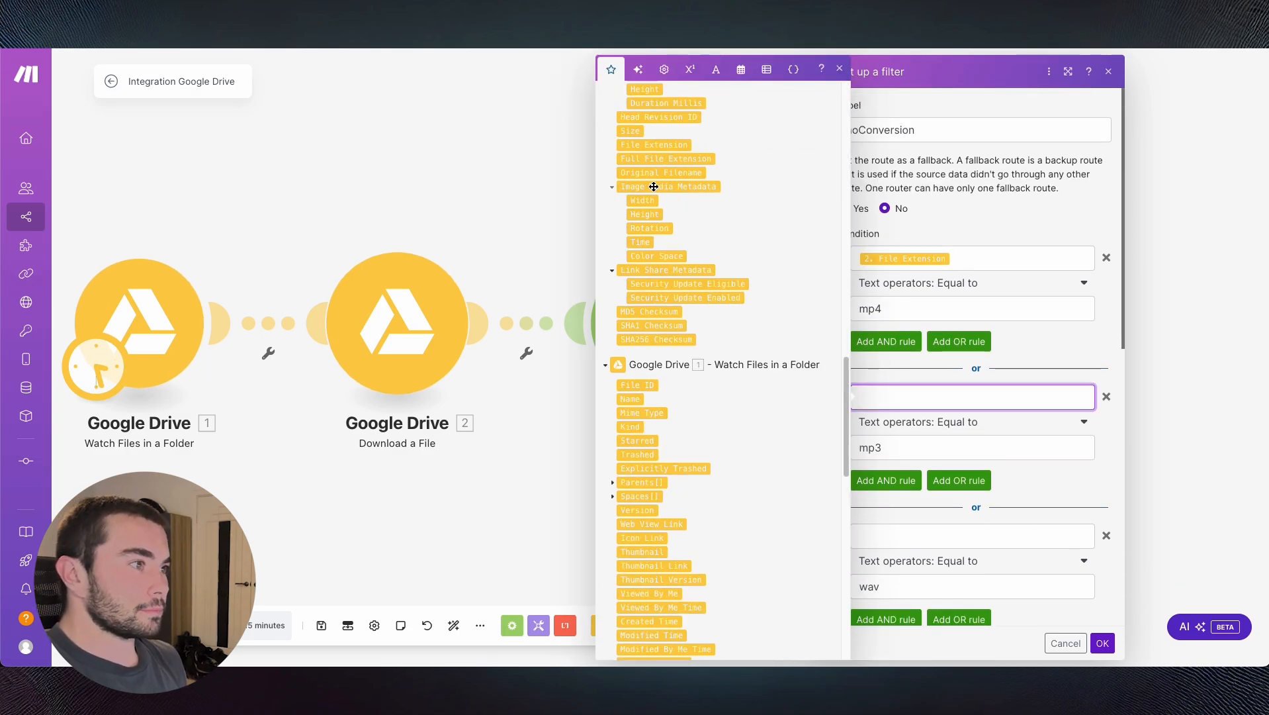
scroll(661, 232, "up", 2)
left_click(654, 285)
left_click(966, 535)
left_click(654, 286)
scroll(969, 410, "down", 4)
left_click(966, 561)
left_click(654, 285)
scroll(970, 410, "down", 7)
left_click(966, 462)
left_click(654, 285)
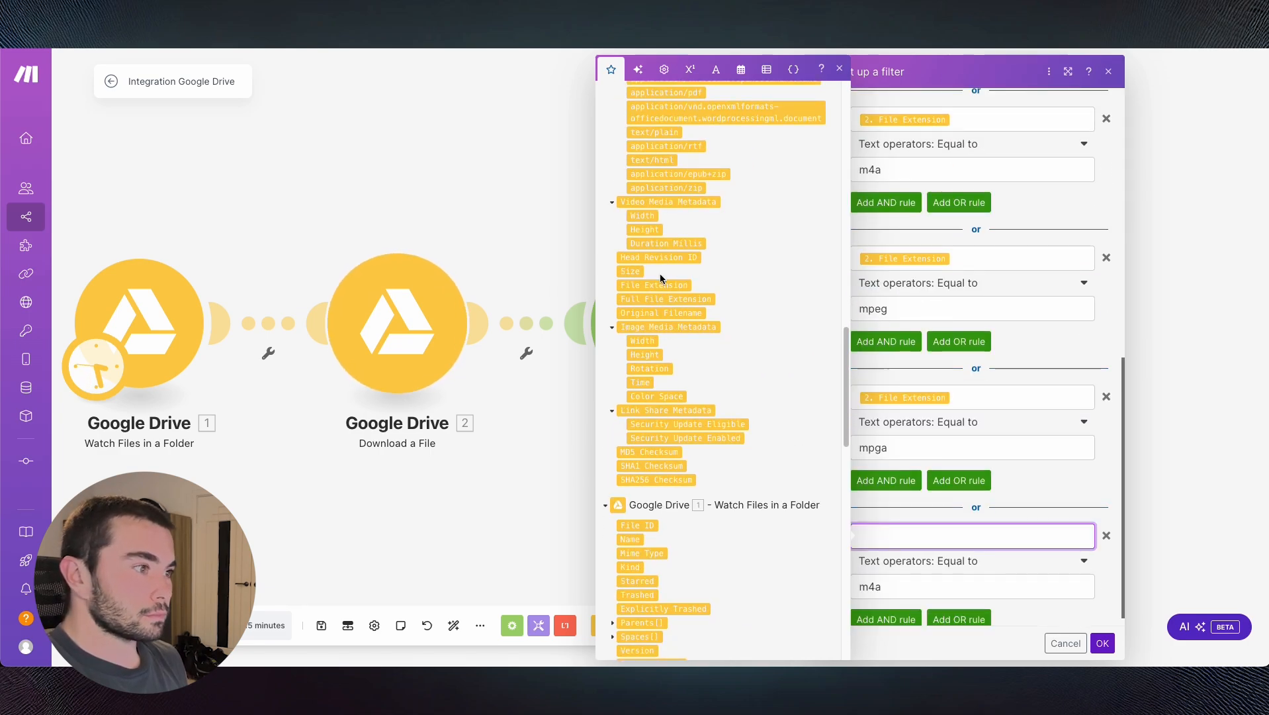
- Review the noConversion filter's file extension rules and the operators available for the mp4 condition
scroll(967, 403, "up", 6)
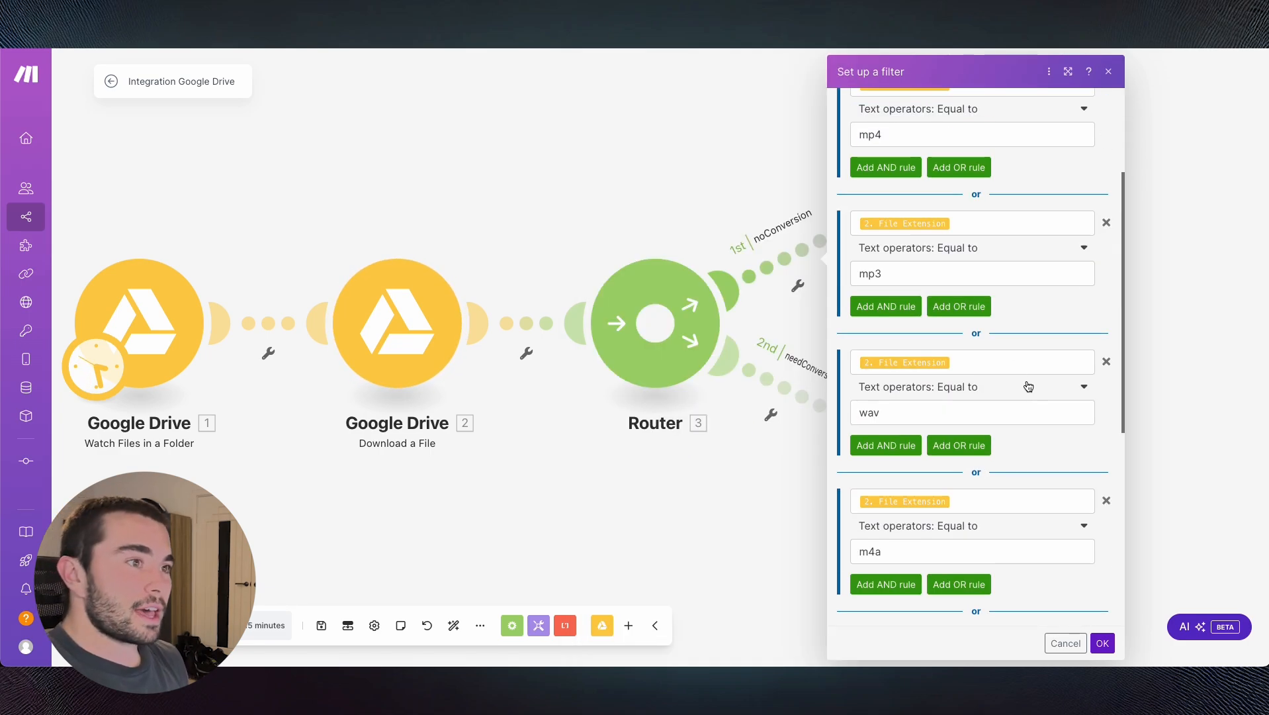
scroll(1025, 382, "up", 3)
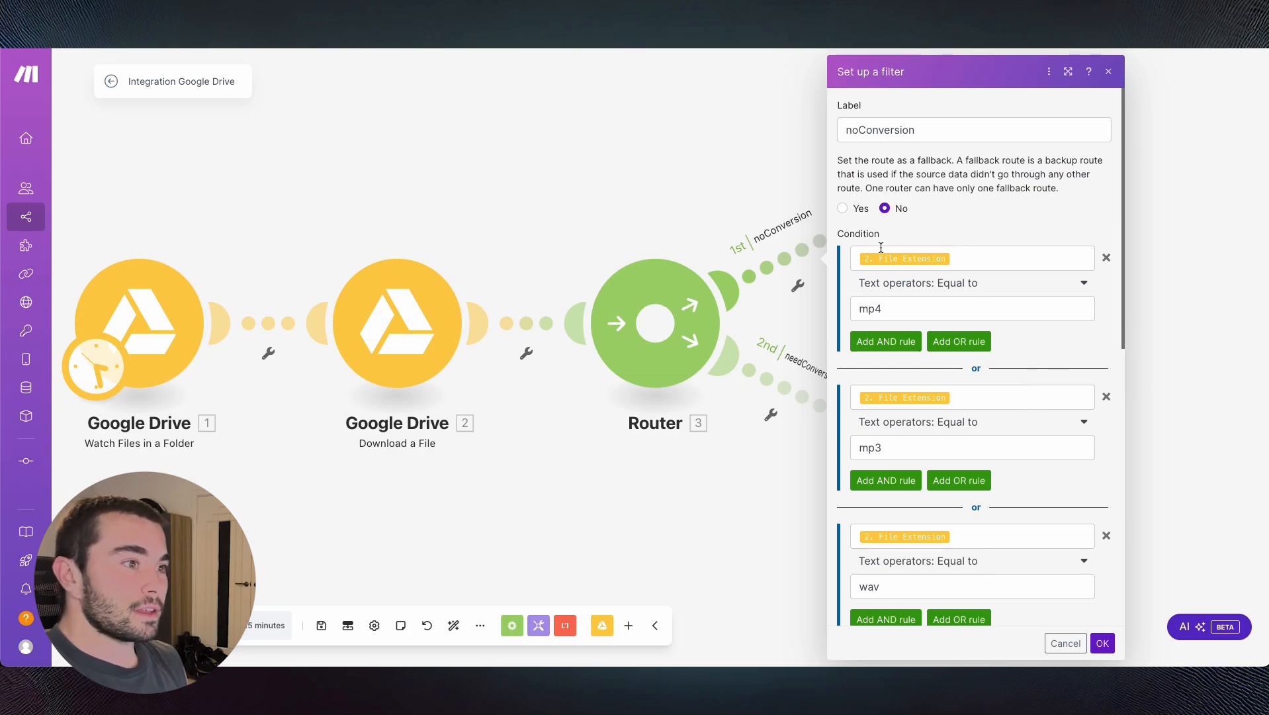
left_click(959, 290)
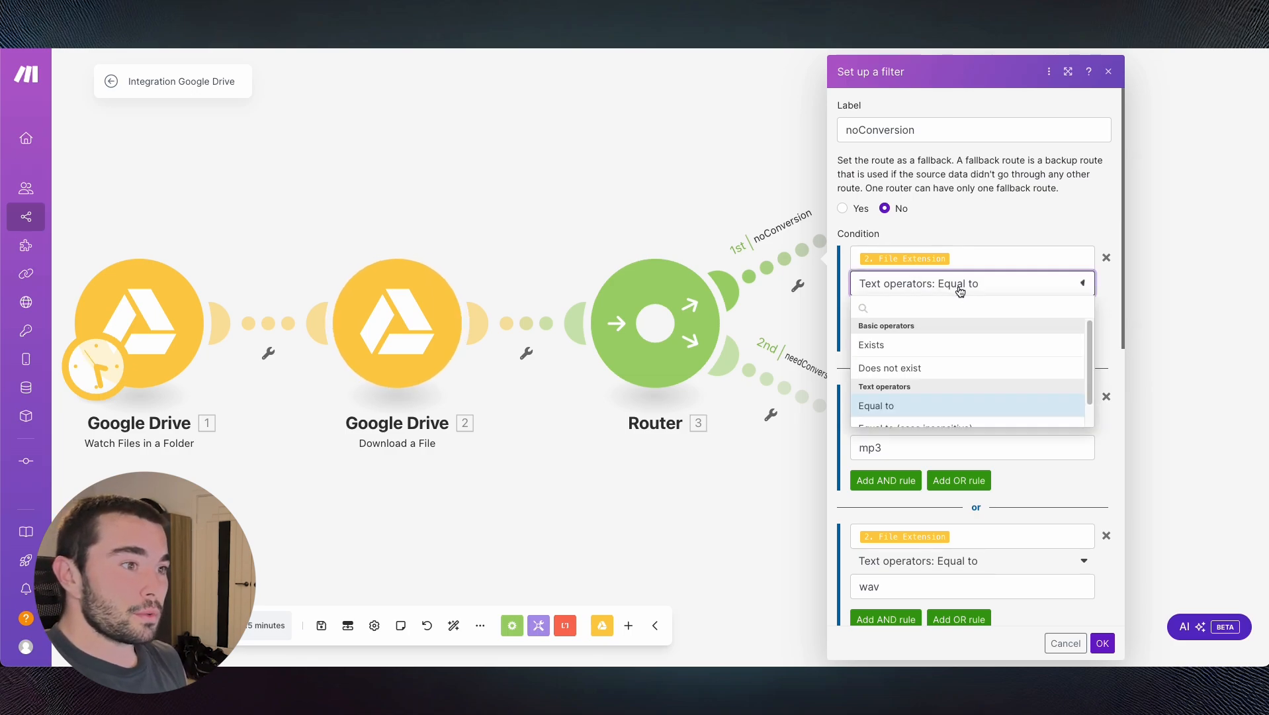
left_click(961, 283)
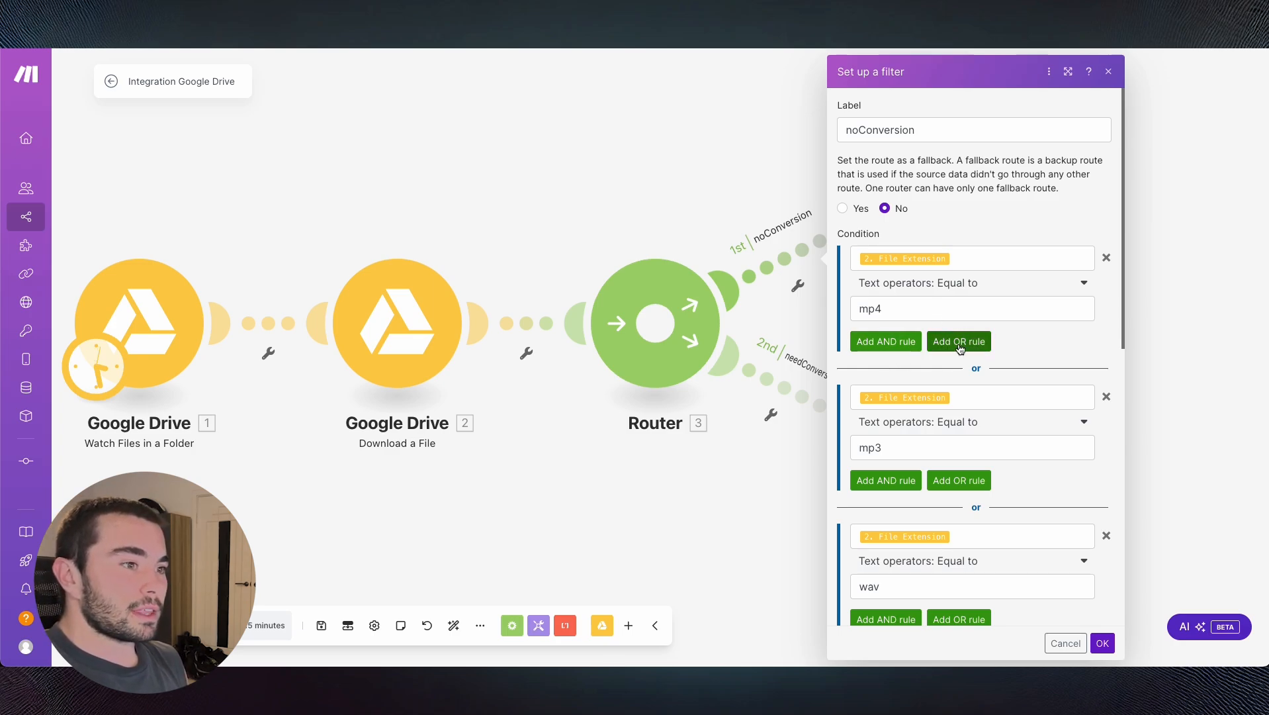
scroll(1014, 320, "down", 3)
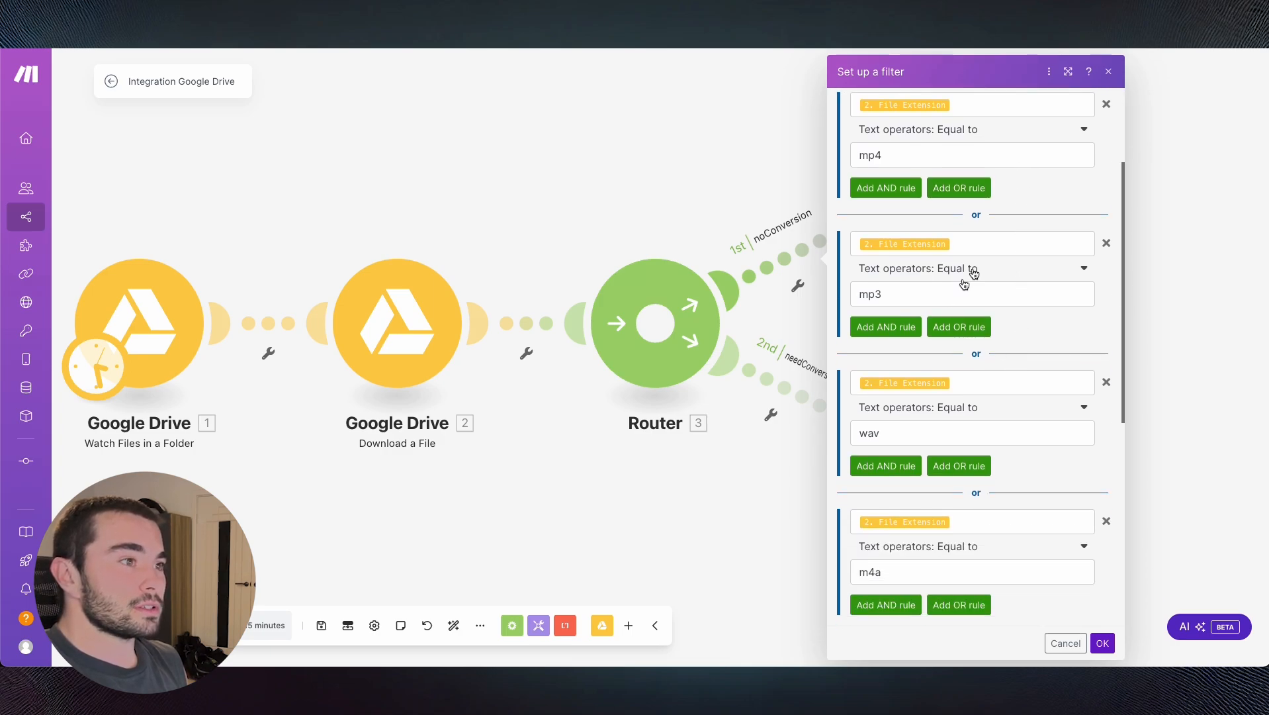
- Check all extension rules of the noConversion filter from mp4 through the final m4a and save the filter
scroll(992, 291, "up", 3)
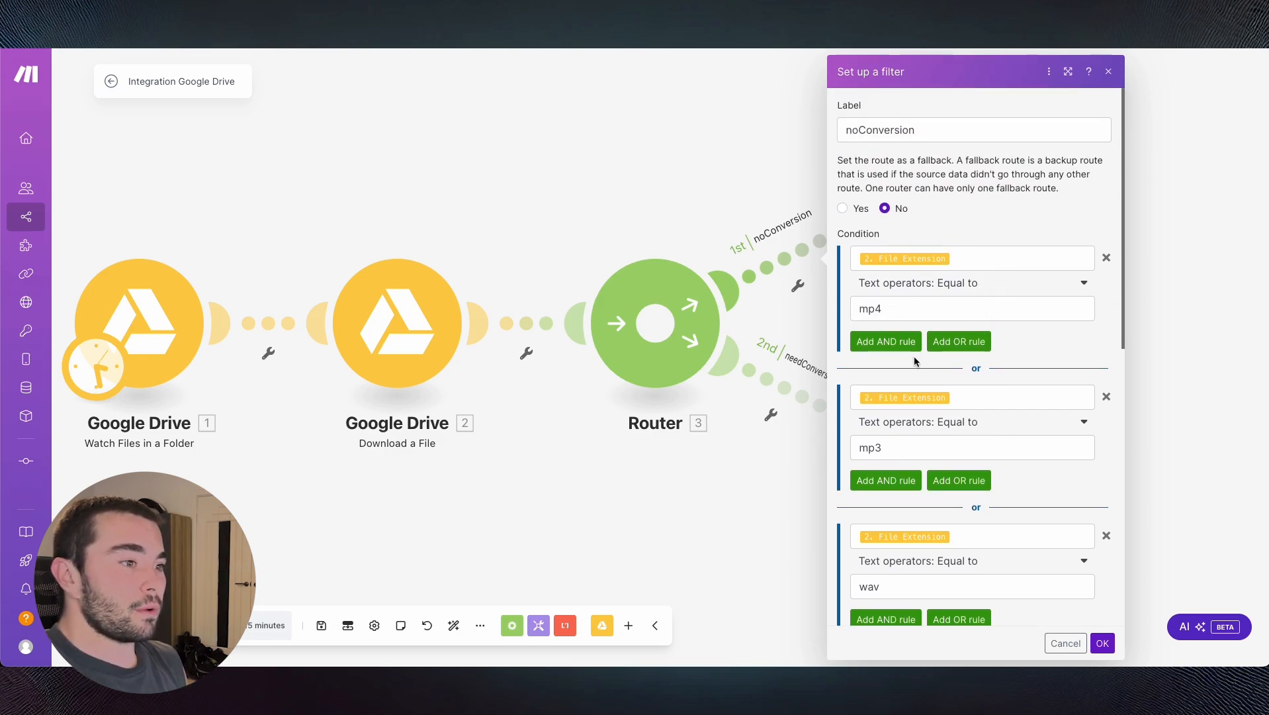
scroll(880, 330, "down", 3)
scroll(872, 375, "down", 2)
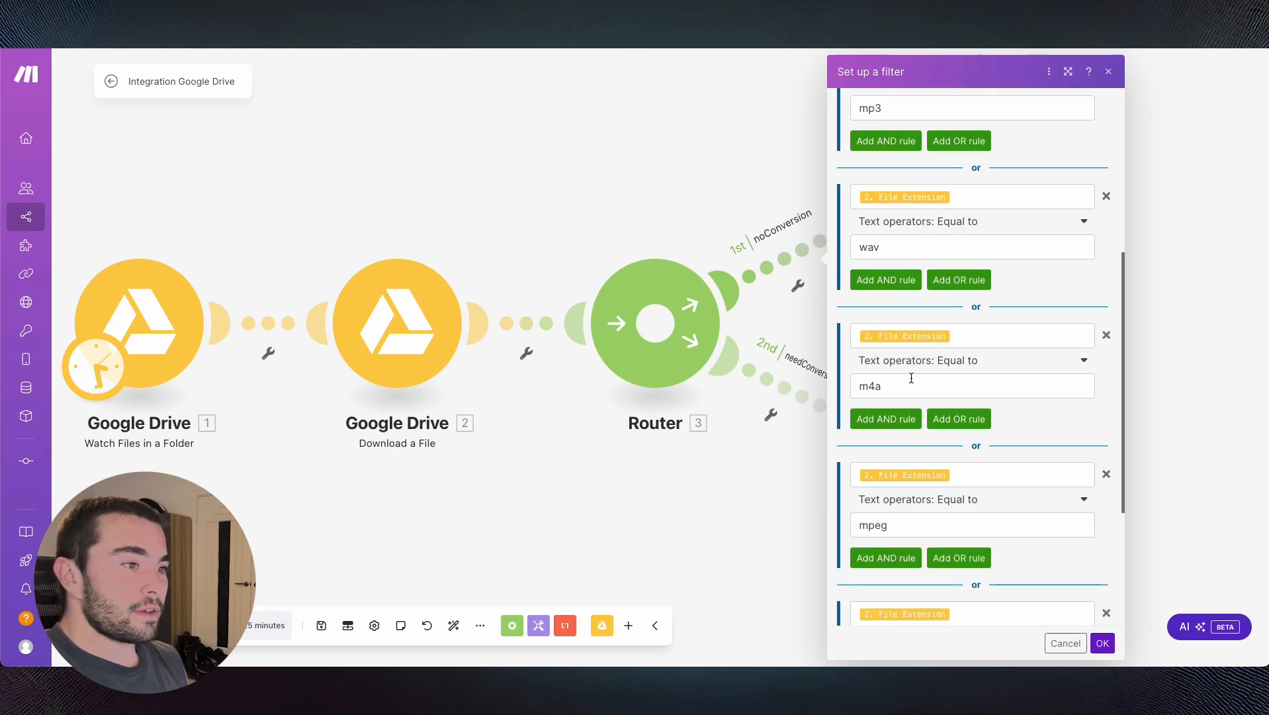
scroll(907, 433, "down", 3)
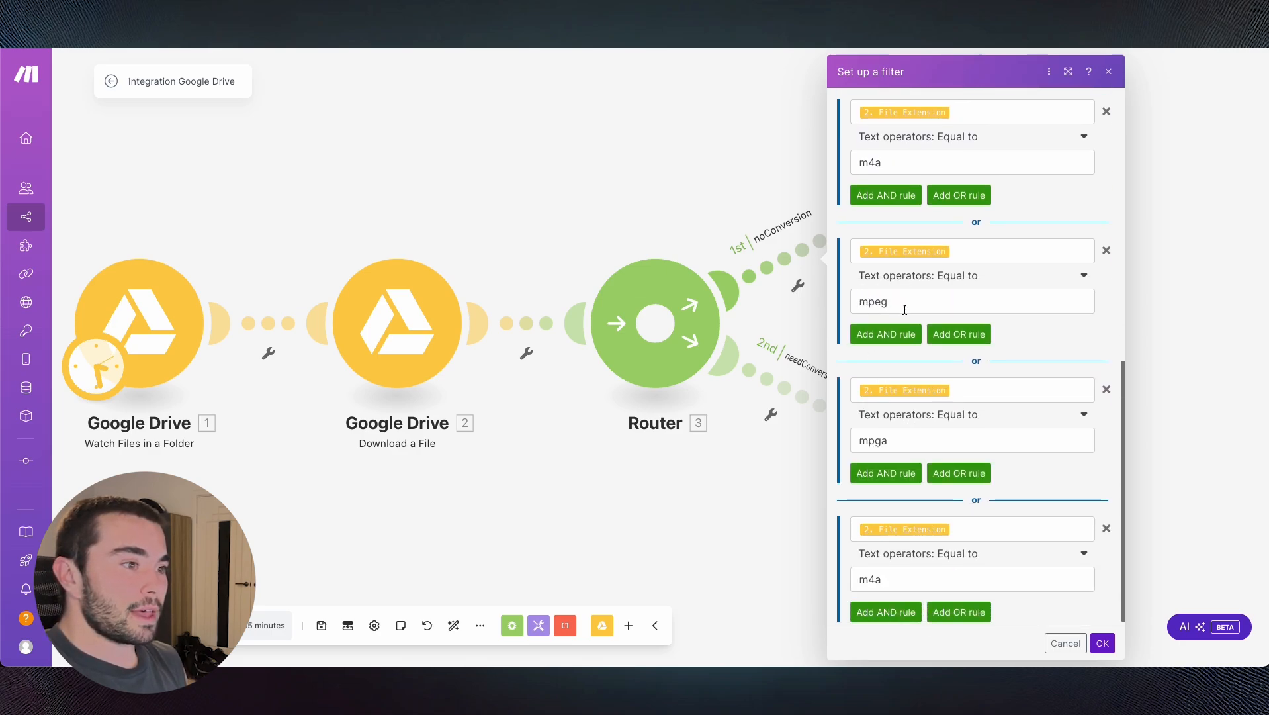
scroll(899, 529, "down", 1)
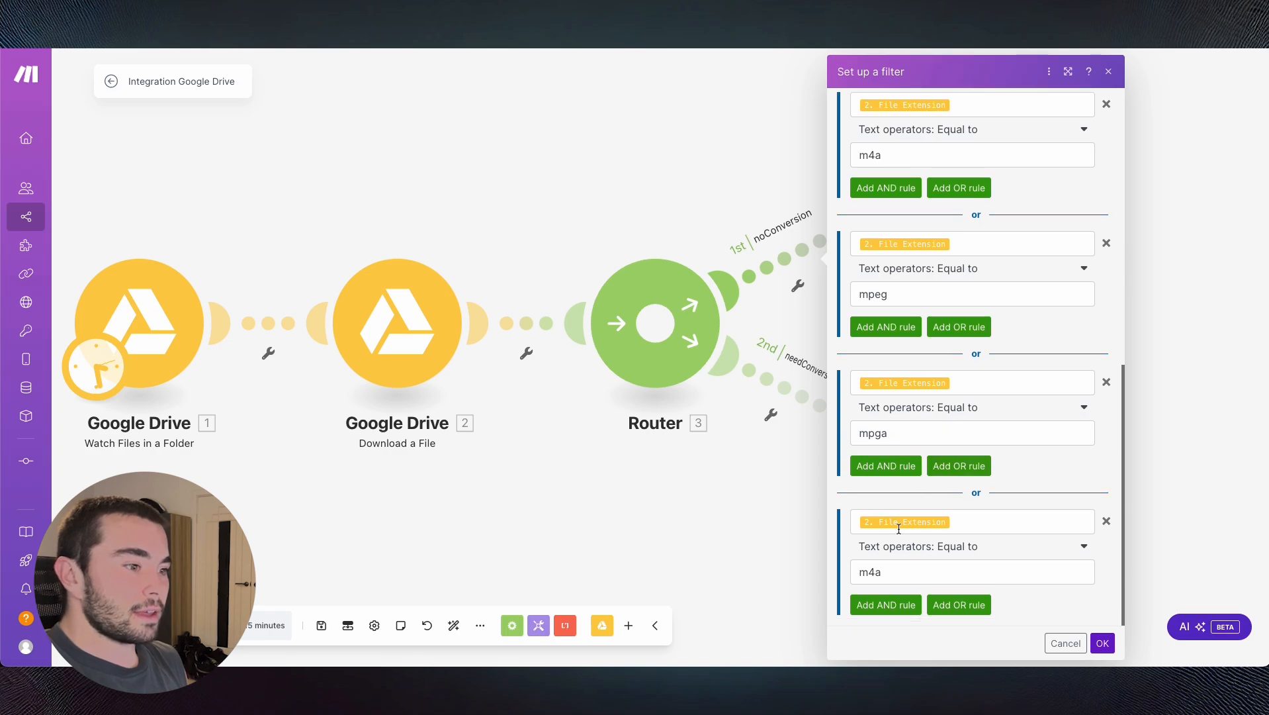
scroll(993, 457, "up", 10)
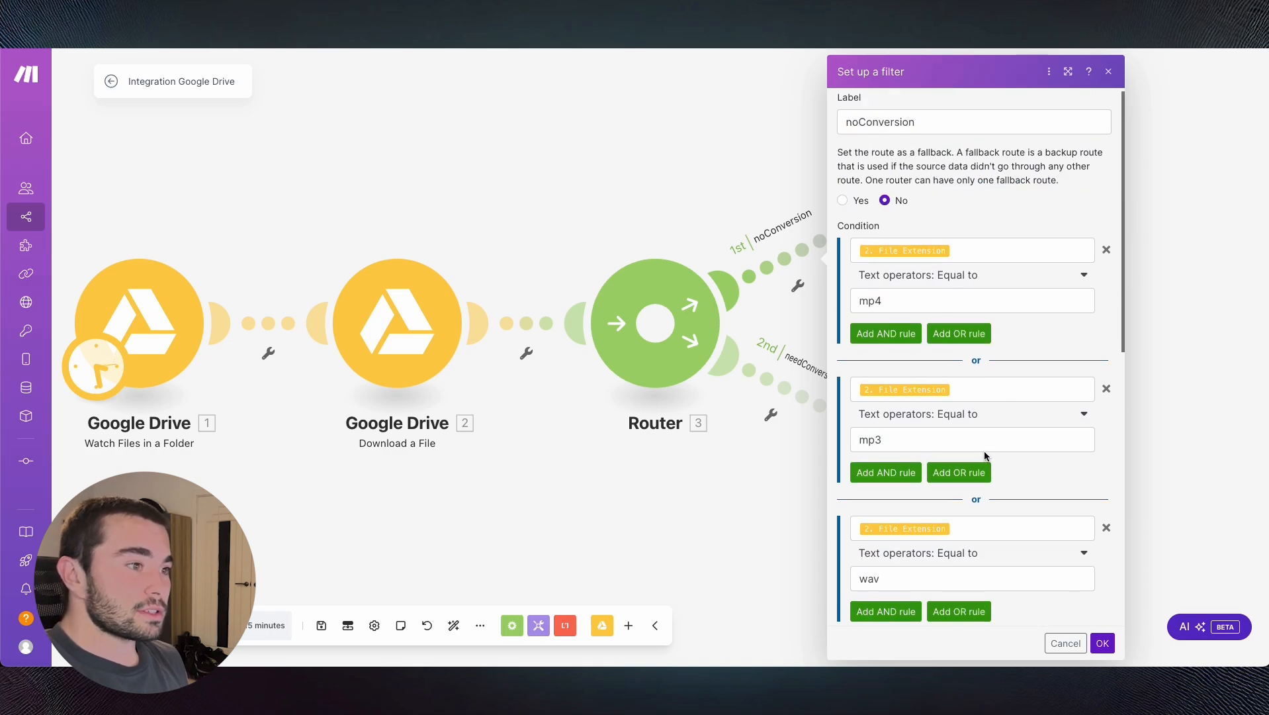
scroll(1018, 430, "down", 10)
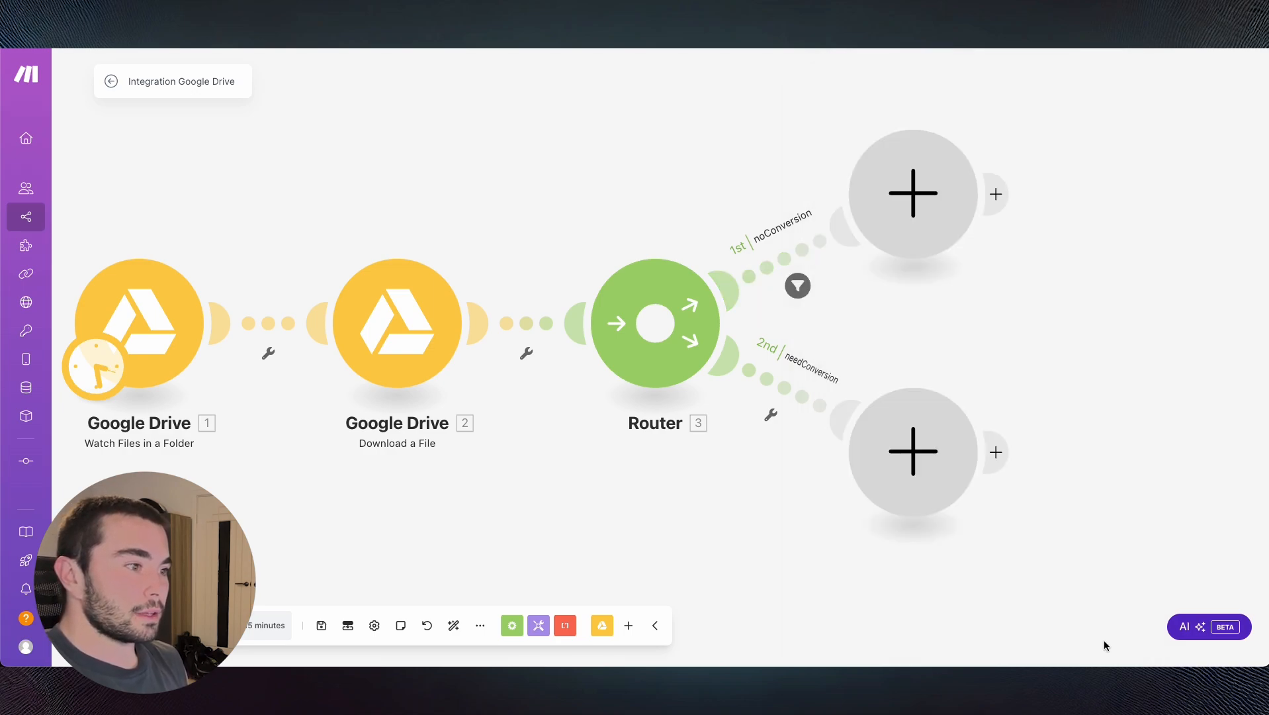
left_click(1104, 643)
- Set the needConversion route's filter condition to the Download a File module's File Extension equal to mov
left_click(814, 400)
left_click(920, 417)
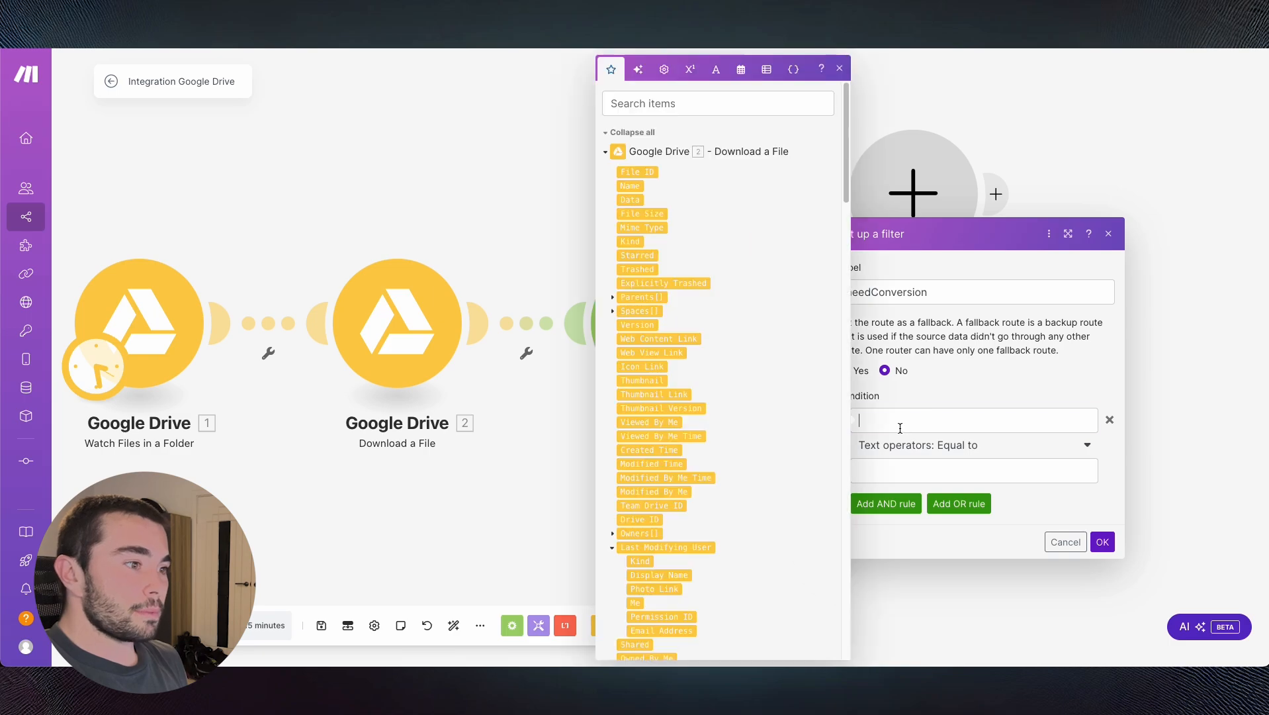
scroll(689, 435, "down", 15)
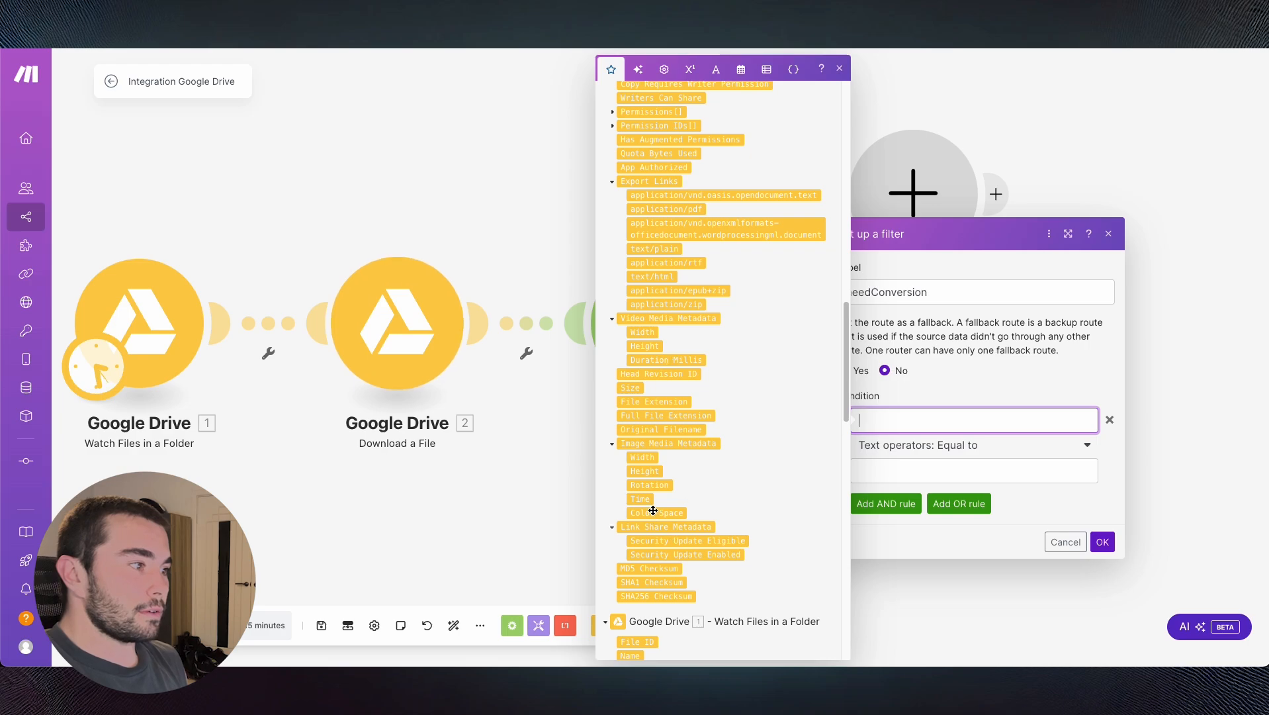
left_click(649, 402)
left_click(961, 469)
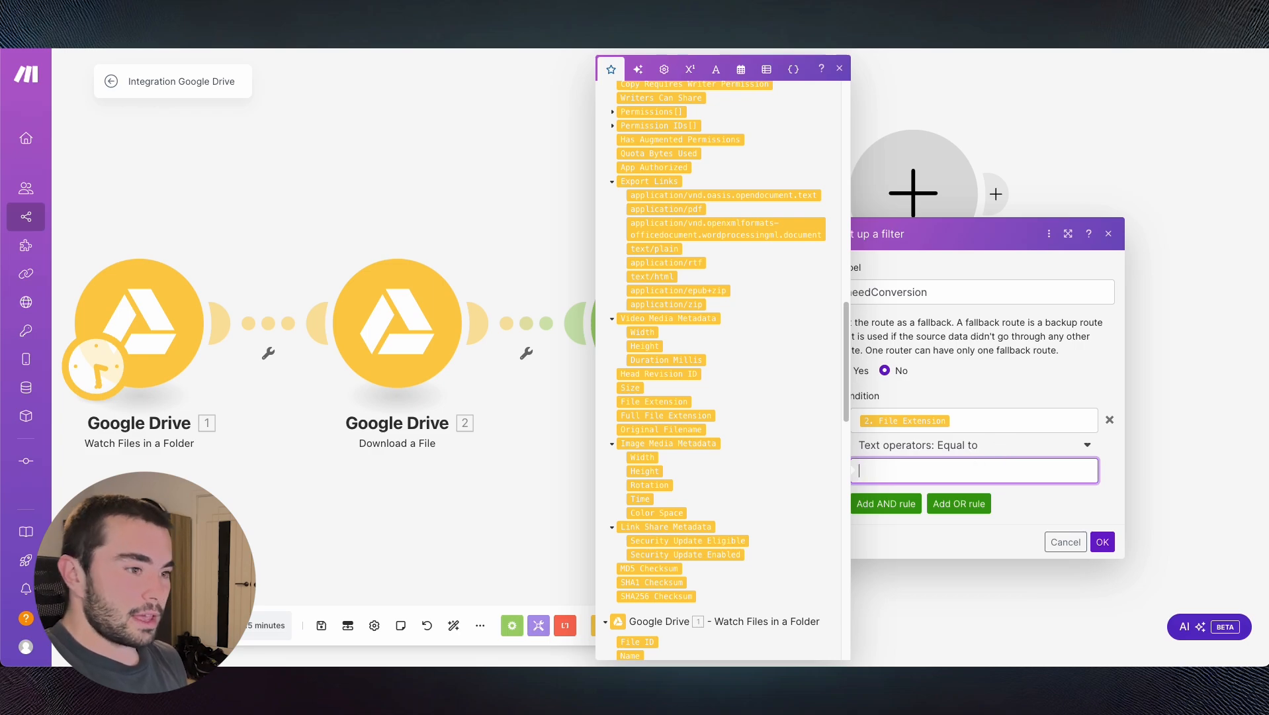
left_click(990, 382)
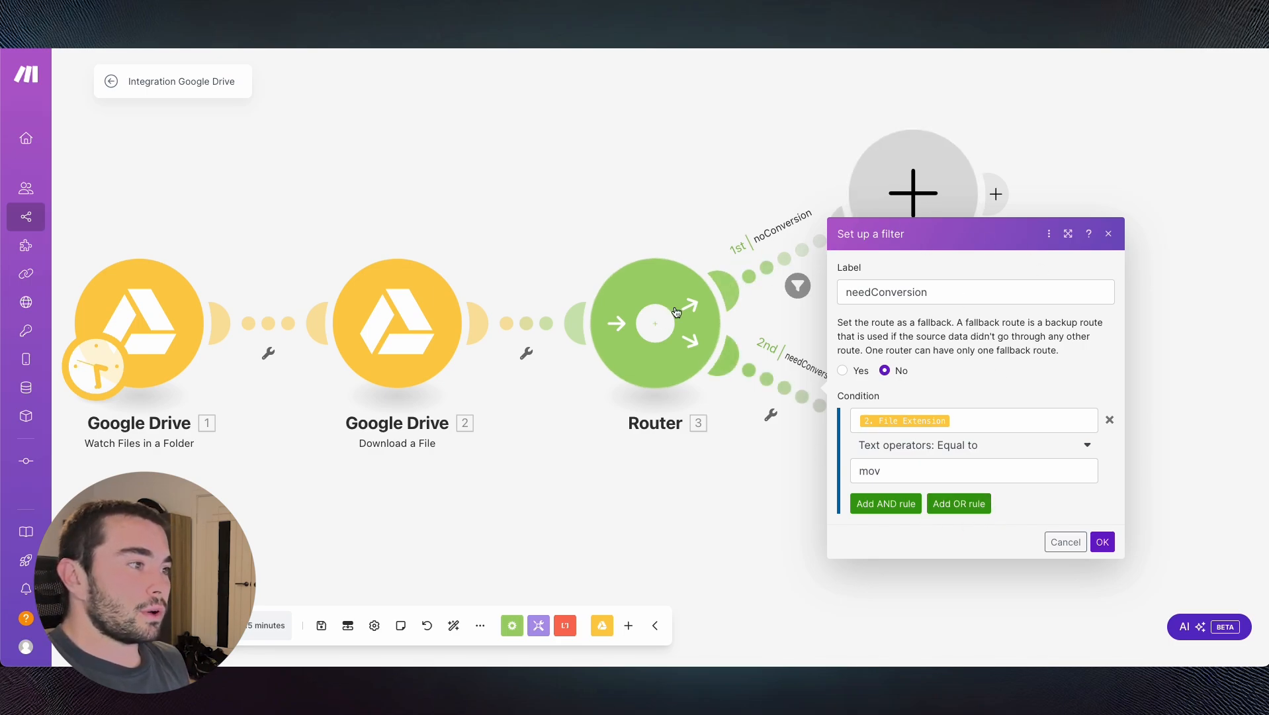
- Add an OR rule to the needConversion filter matching the Download a File module's File Extension equal to aiff
left_click(963, 505)
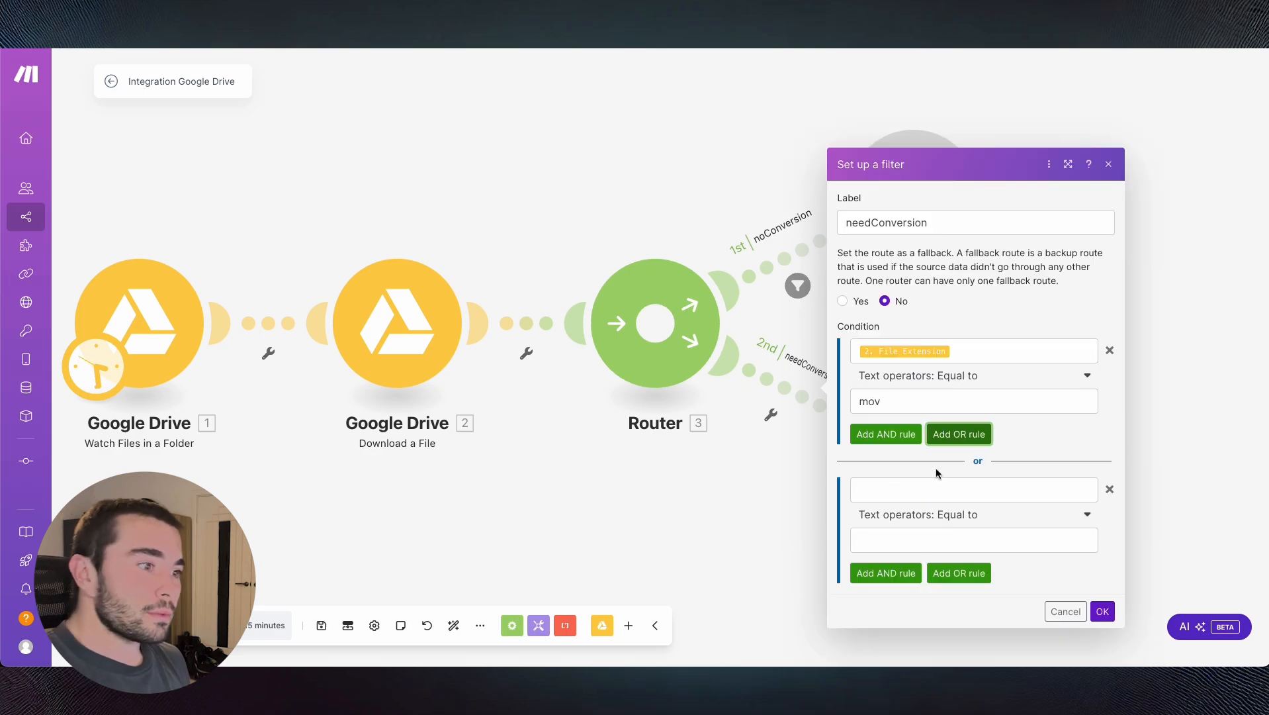
left_click(933, 491)
scroll(728, 415, "down", 10)
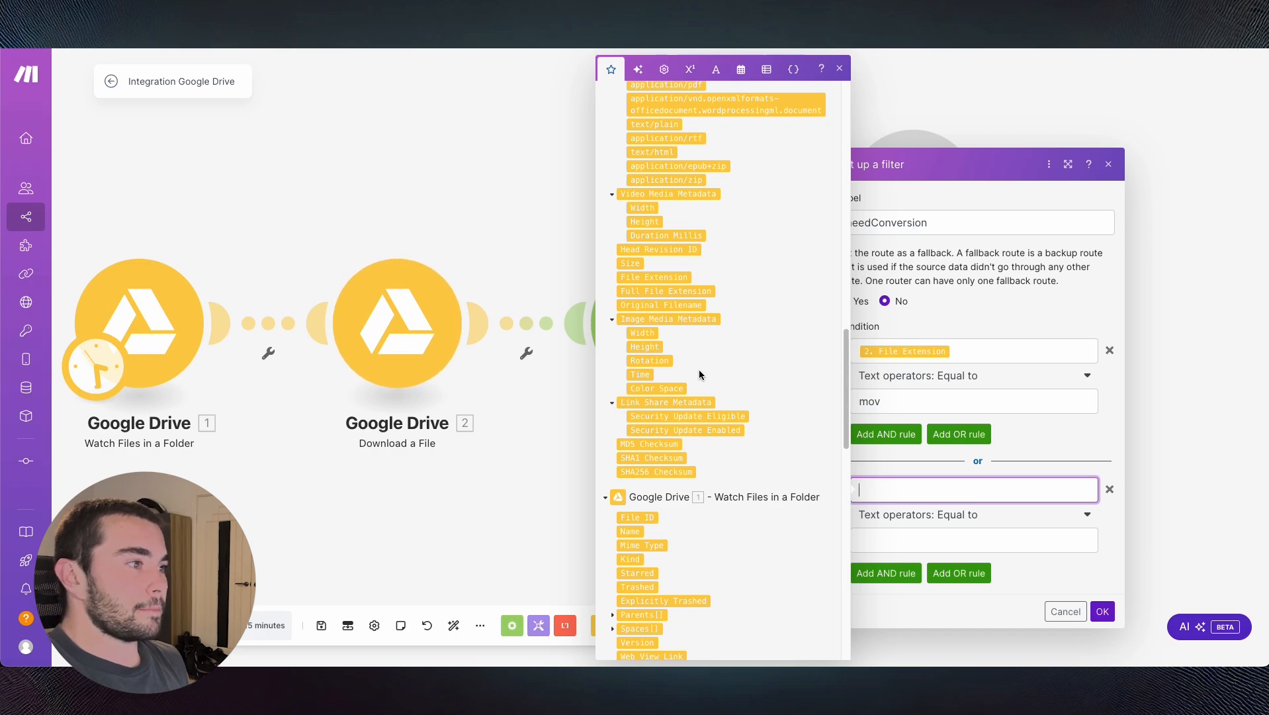
left_click(640, 278)
left_click(929, 533)
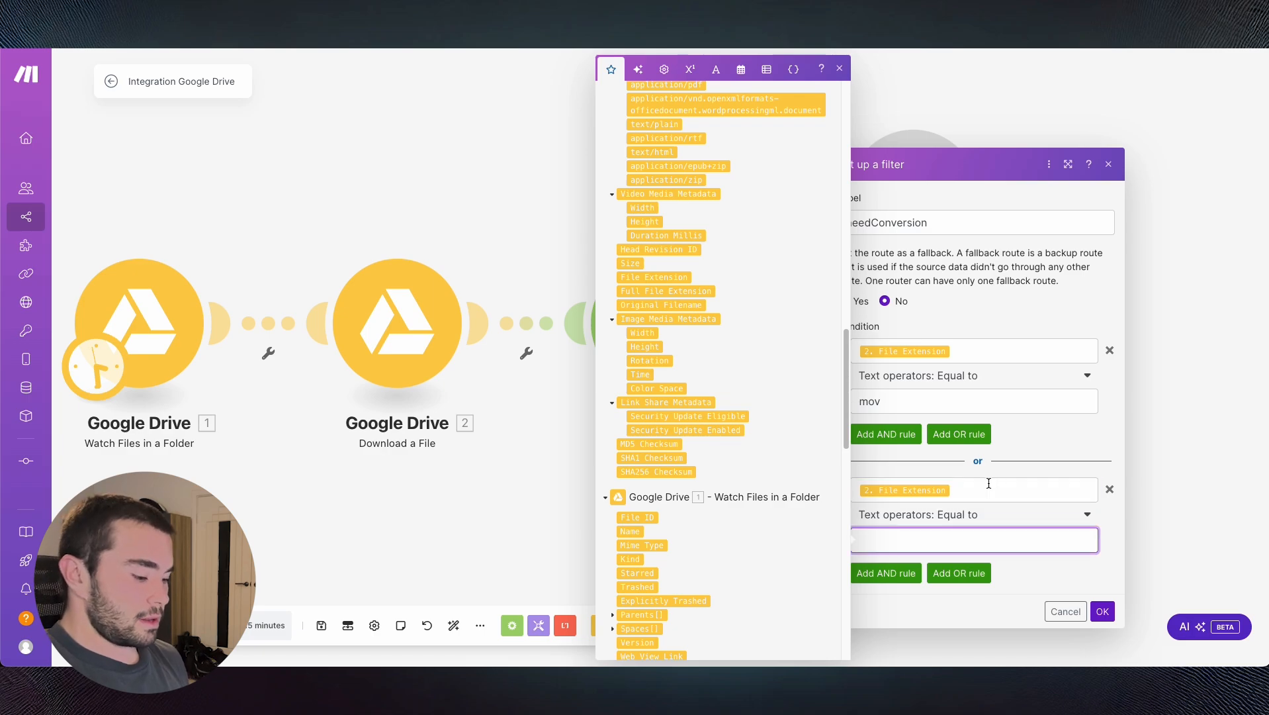
left_click(991, 302)
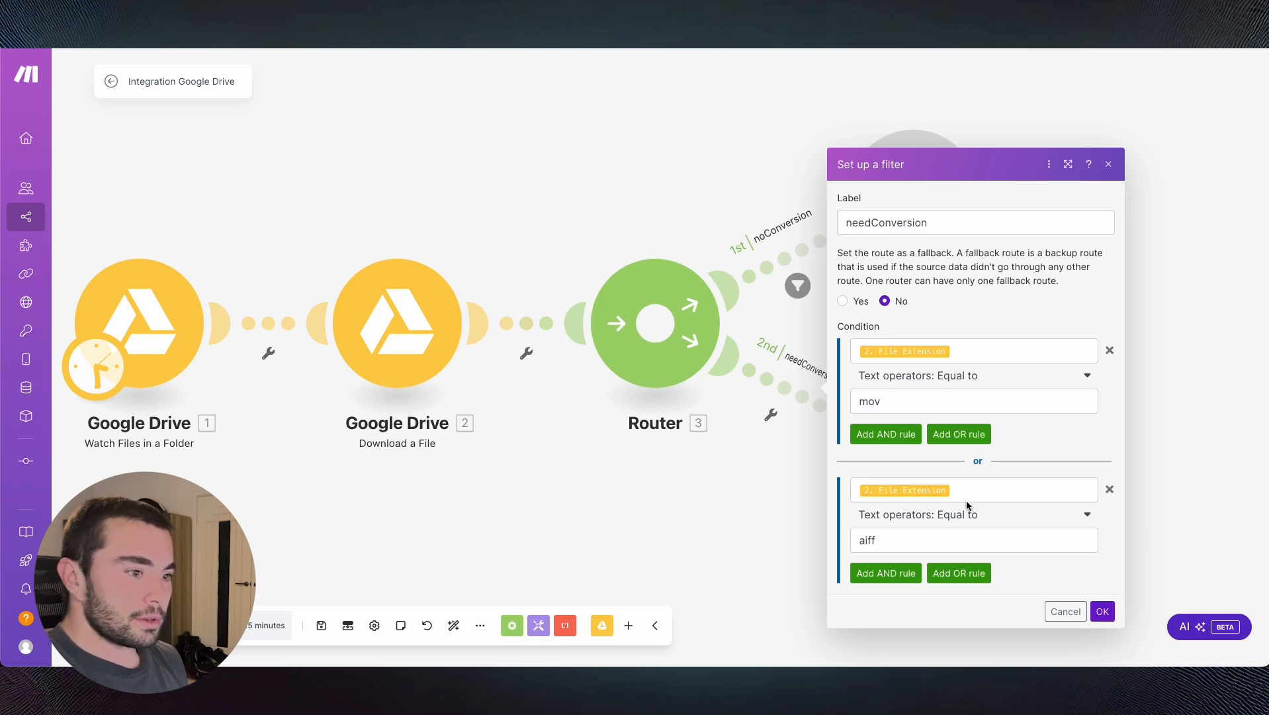
- Add an OR rule to the needConversion filter matching the Download a File module's File Extension equal to ogg
left_click(950, 573)
left_click(886, 582)
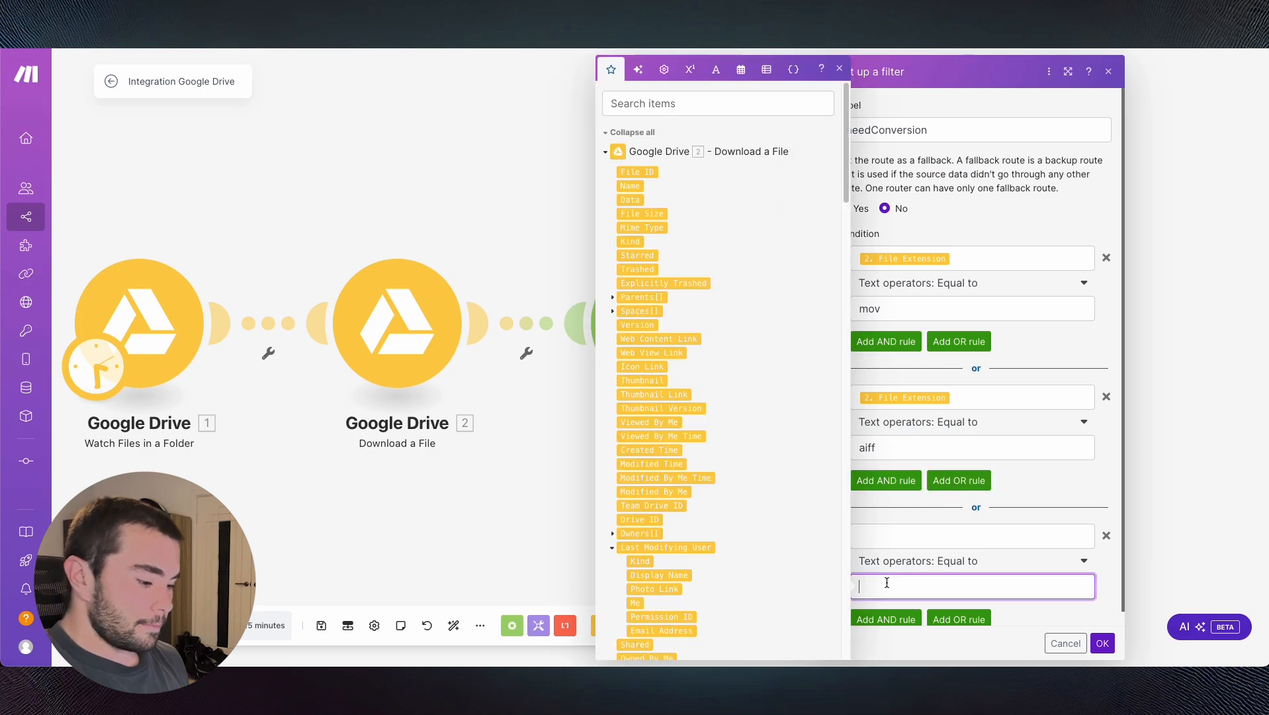
type("ogg")
left_click(883, 539)
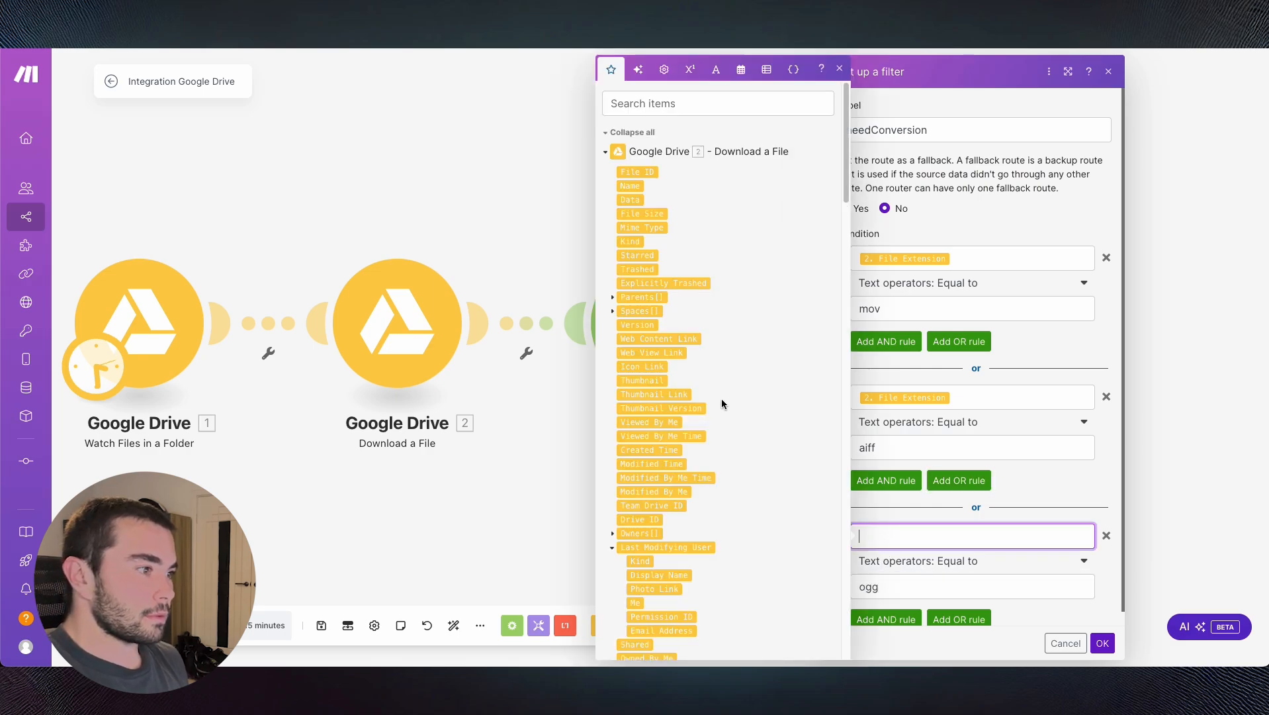
scroll(721, 398, "down", 15)
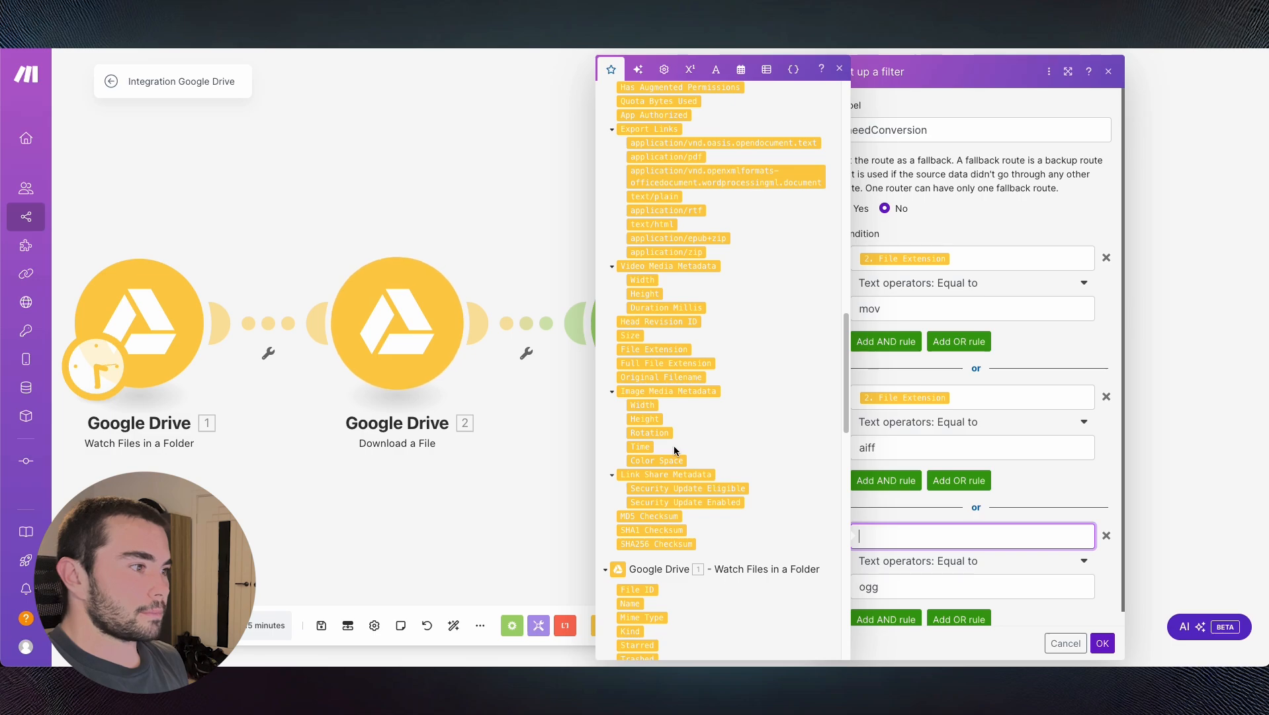
left_click(656, 349)
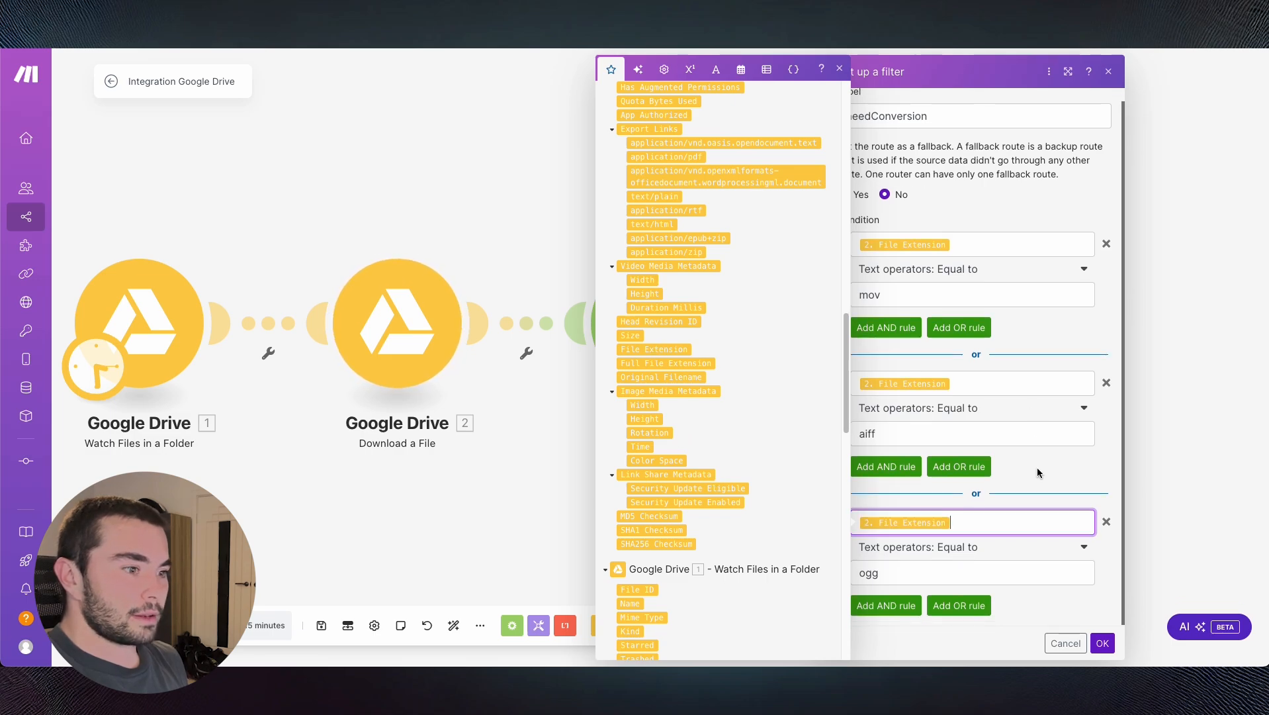
- Add an OR rule for the Download a File module's File Extension equal to avi and save the needConversion filter
left_click(963, 608)
scroll(1003, 515, "down", 1)
left_click(947, 523)
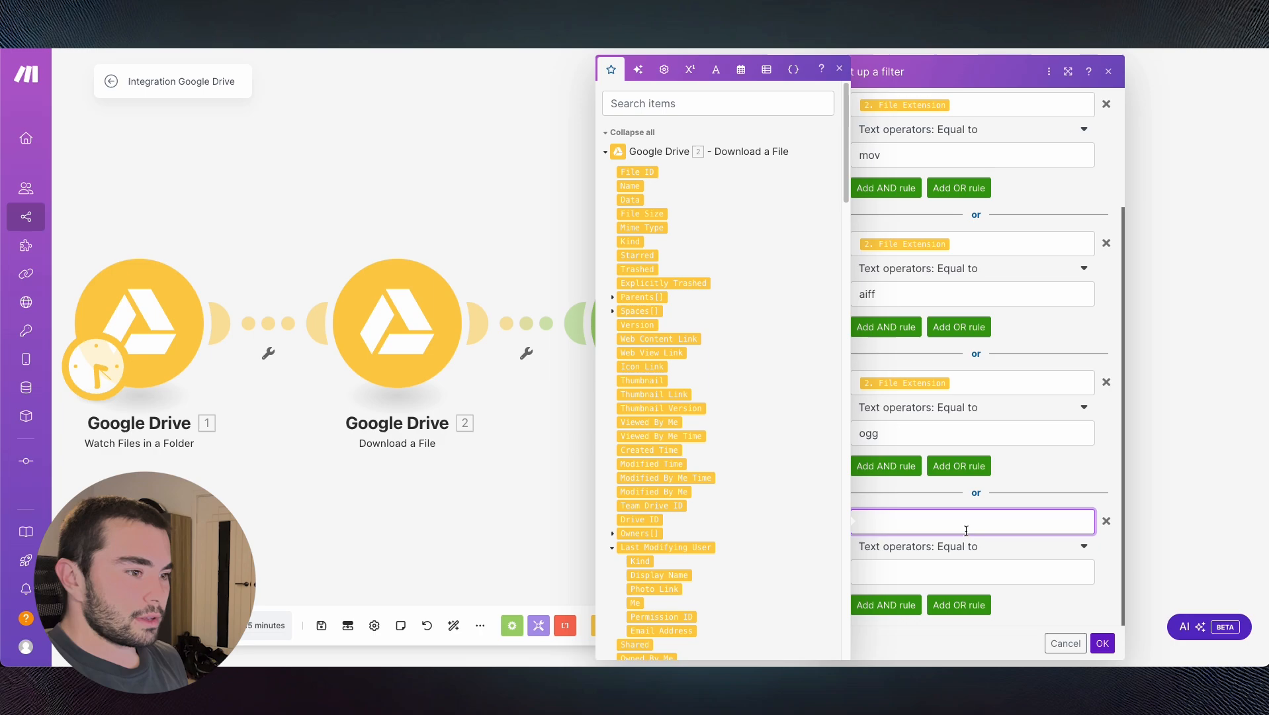
left_click(923, 574)
type("avi")
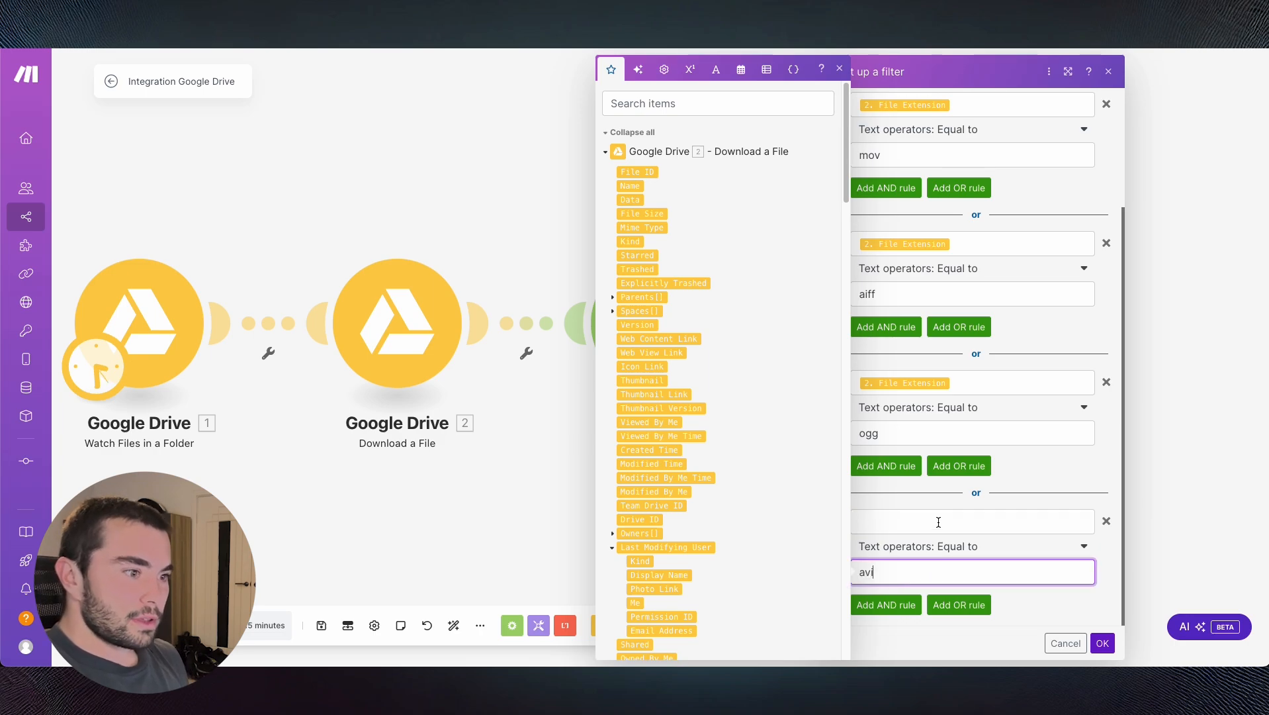
left_click(938, 522)
scroll(760, 402, "down", 15)
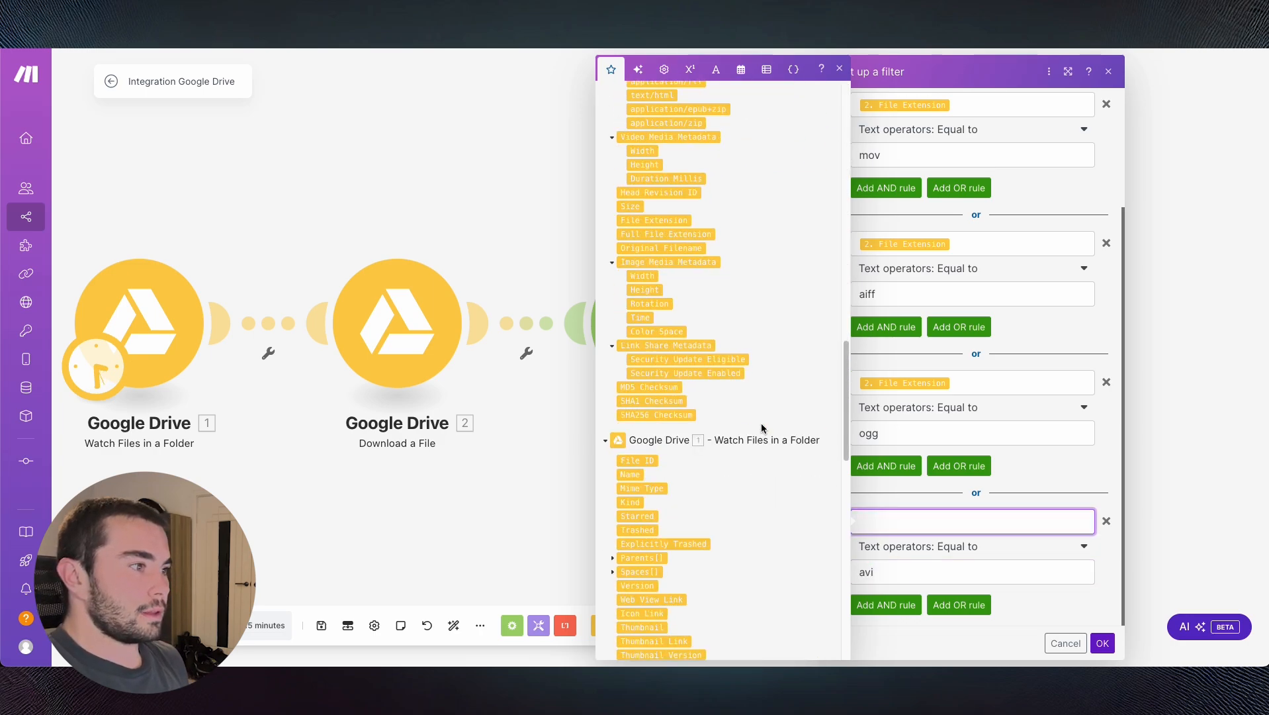
scroll(691, 369, "up", 5)
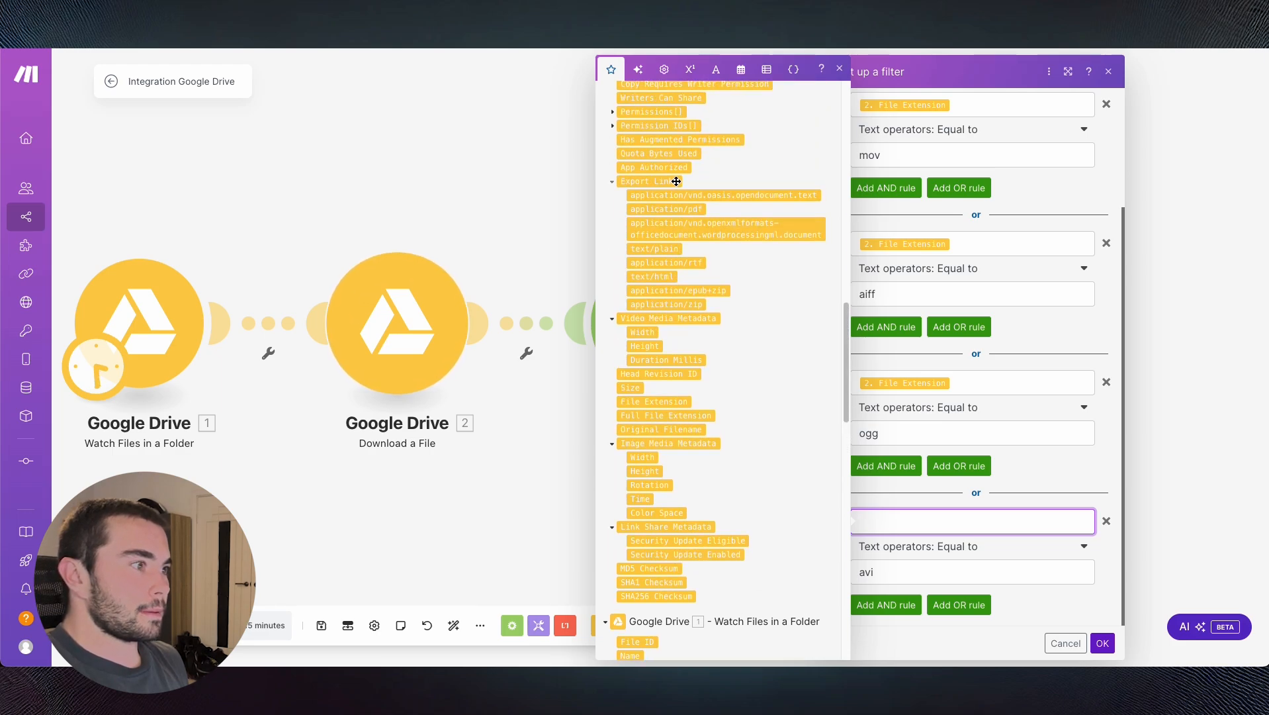
scroll(675, 182, "up", 1)
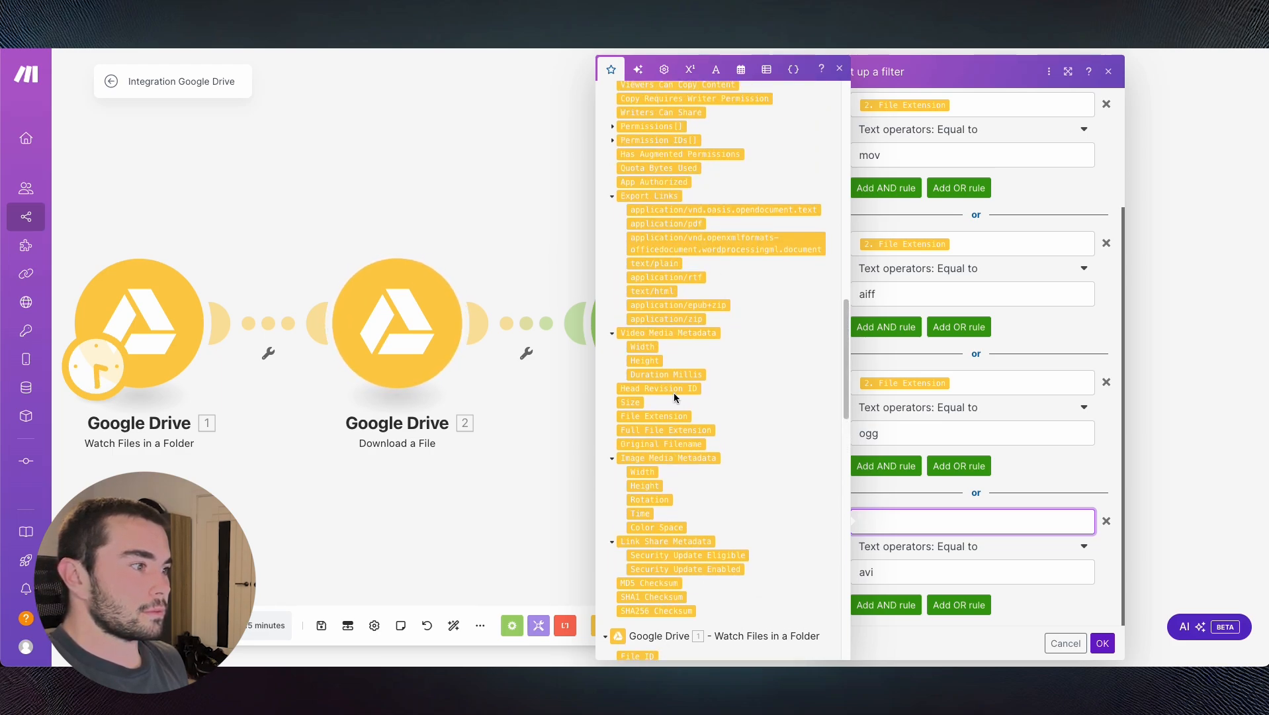
left_click(666, 416)
left_click(1102, 643)
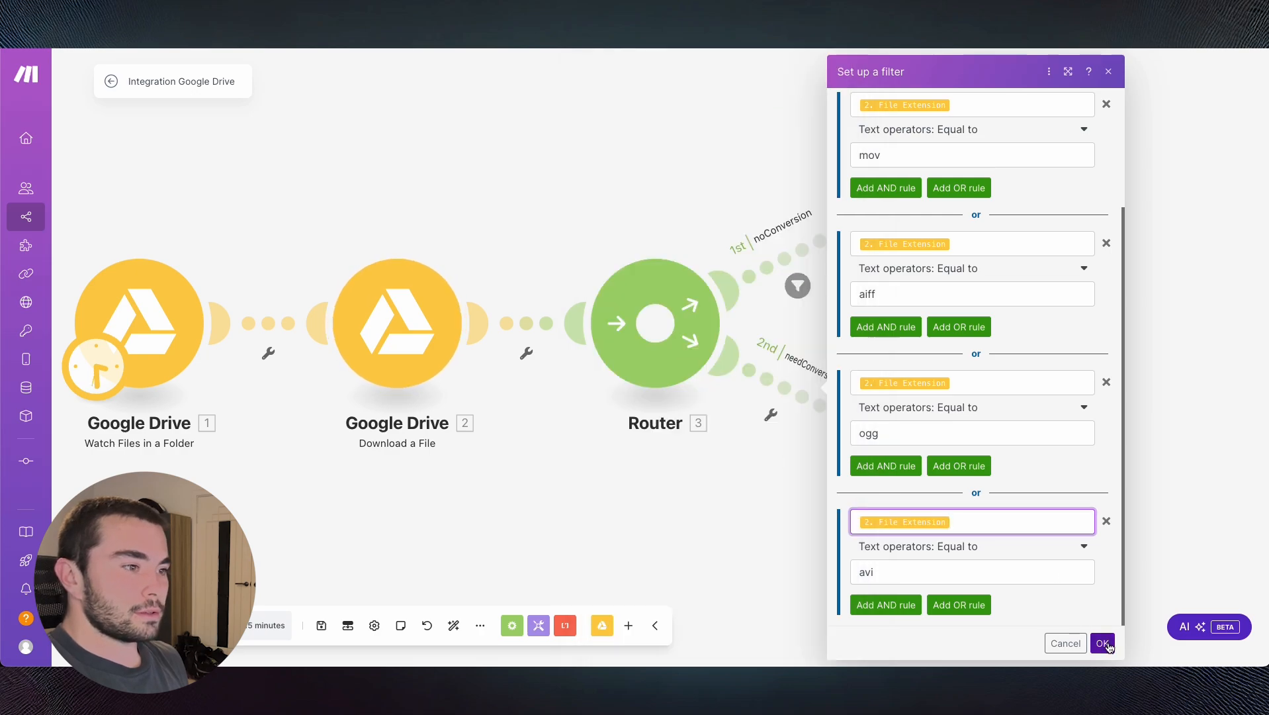
left_click(1102, 644)
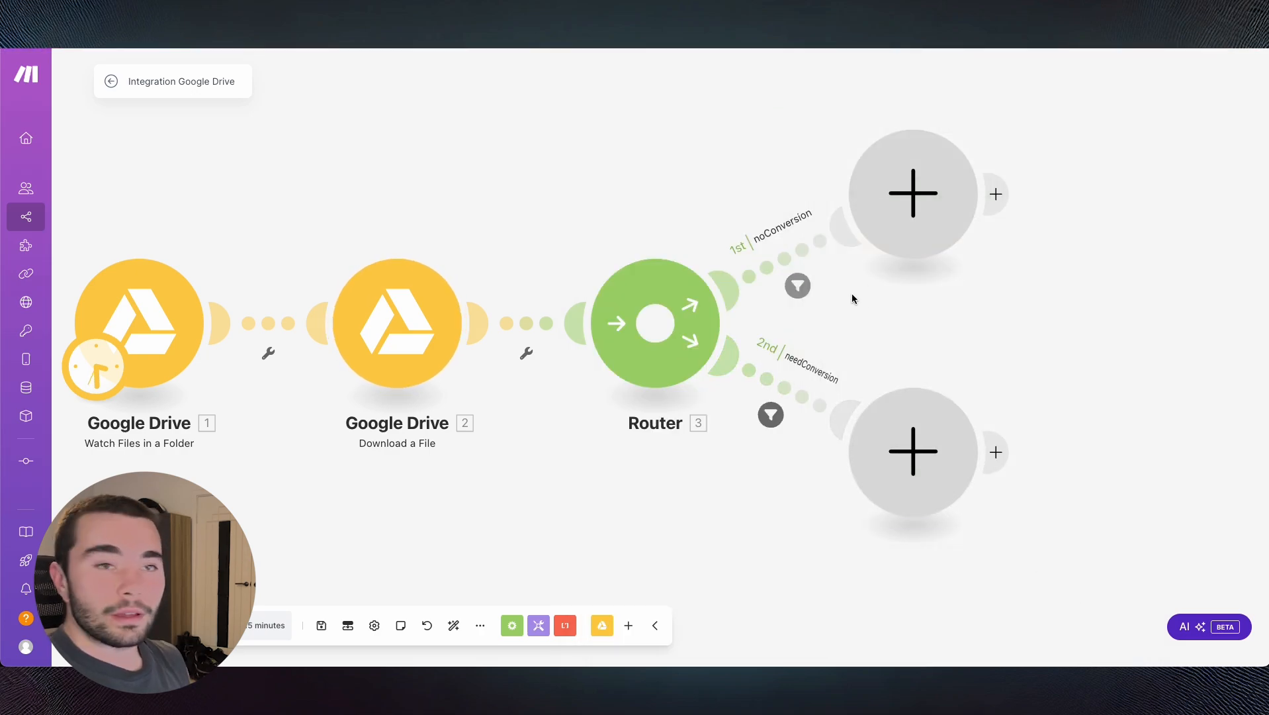
- Add a CloudConvert Convert a File module on the noConversion route and set its input file to upload a file
left_click(944, 229)
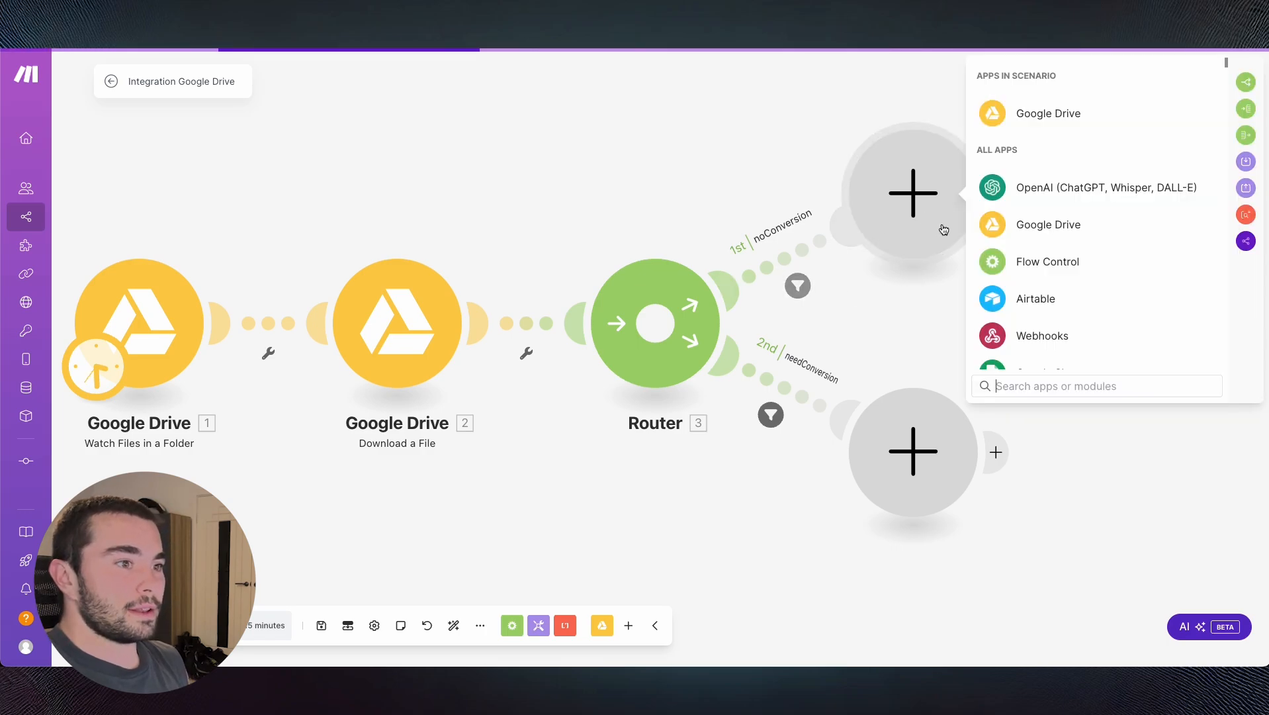
type("clo")
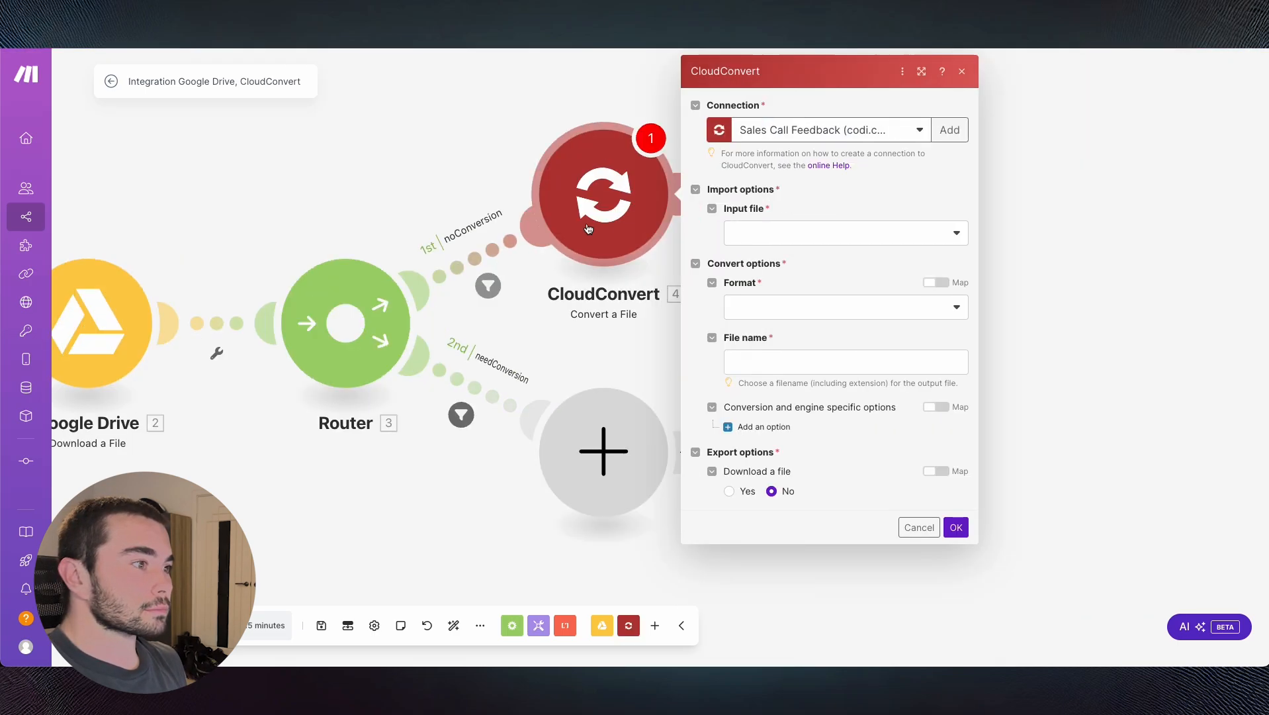
left_click(817, 242)
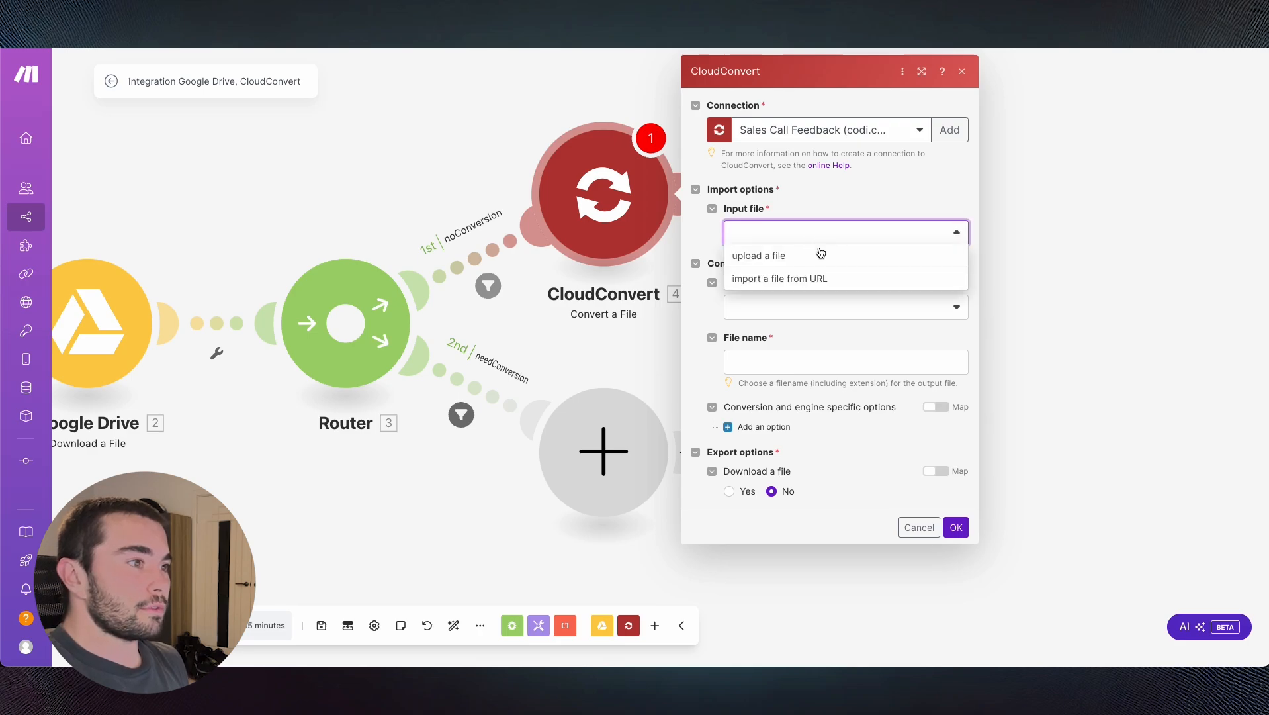
left_click(756, 258)
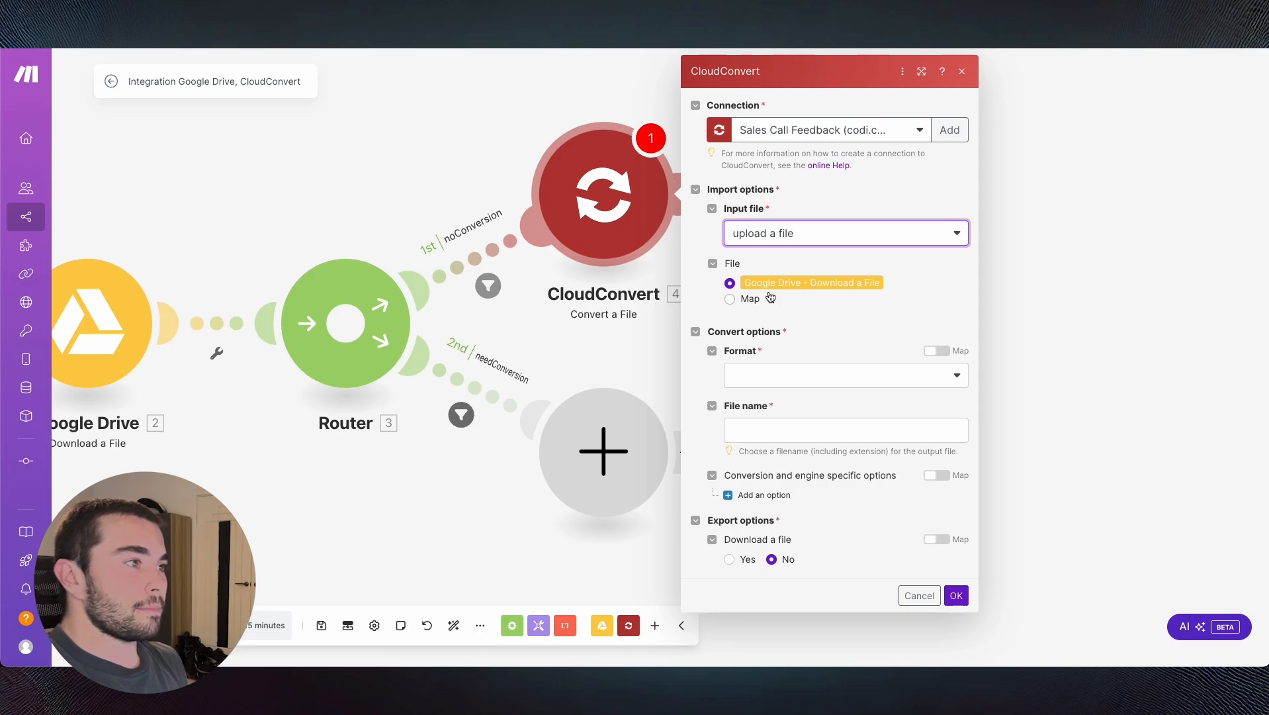
left_click(747, 303)
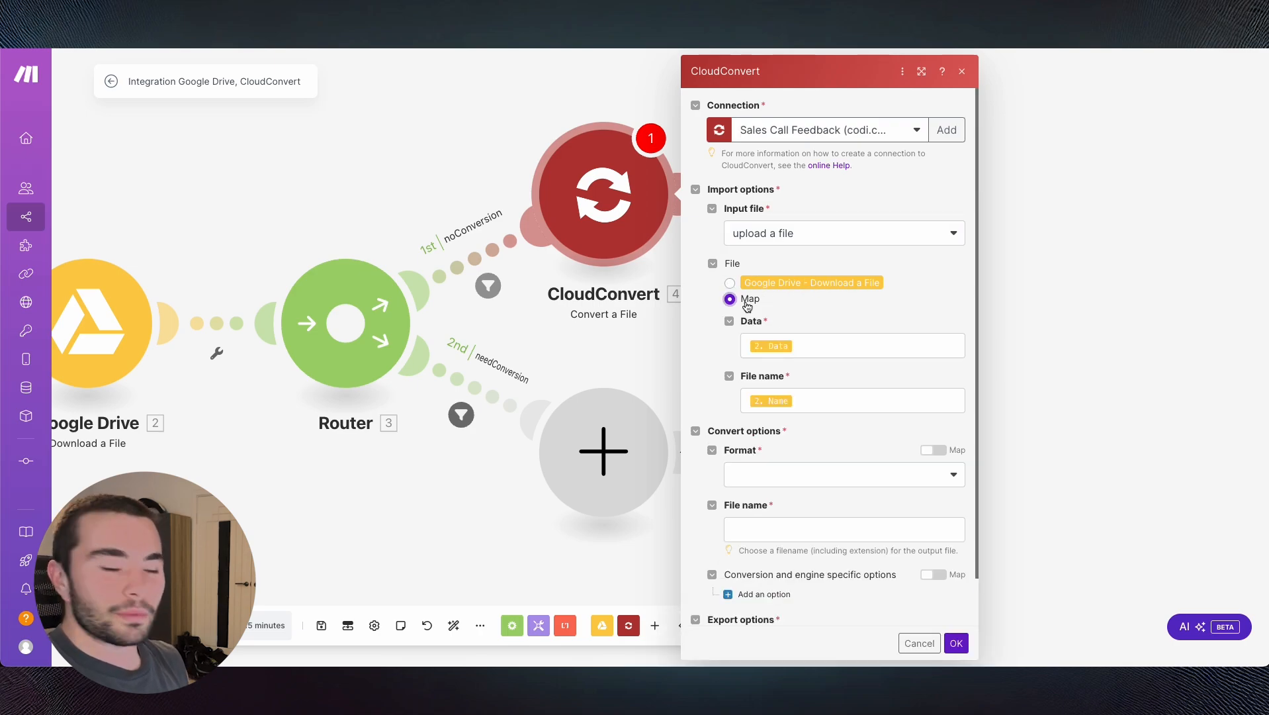
scroll(779, 326, "down", 1)
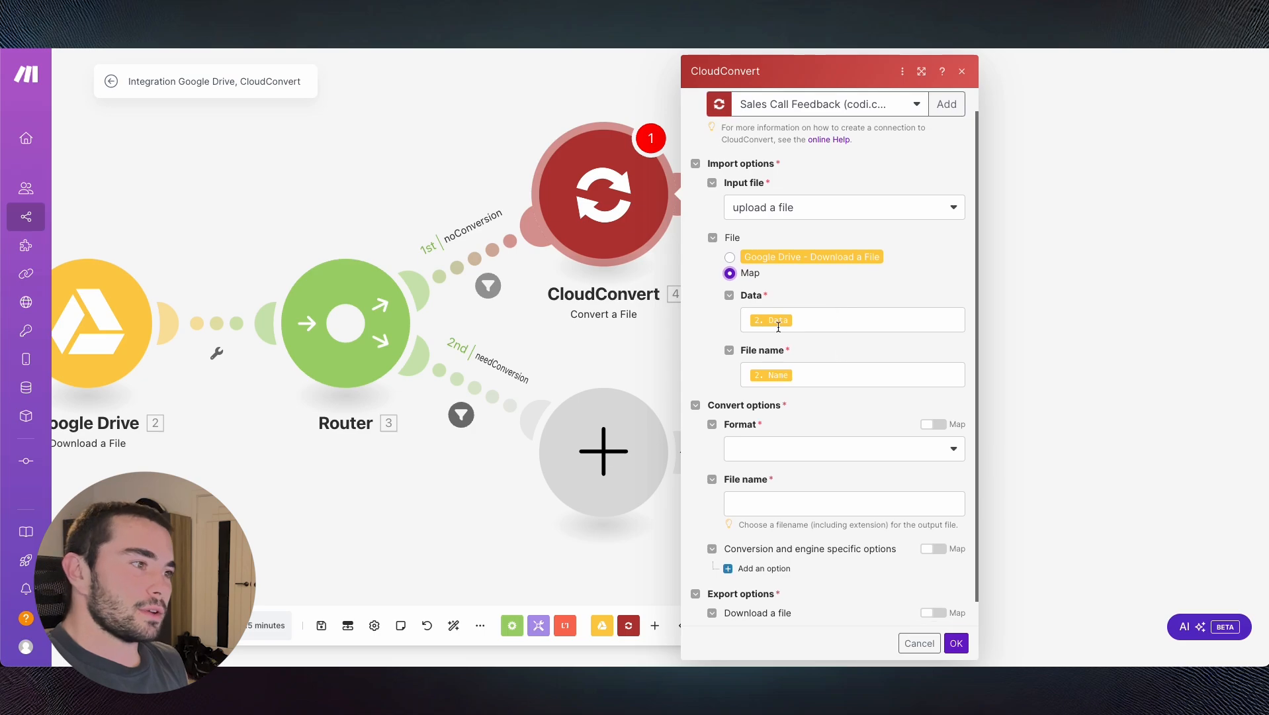
left_click(874, 317)
scroll(854, 304, "down", 1)
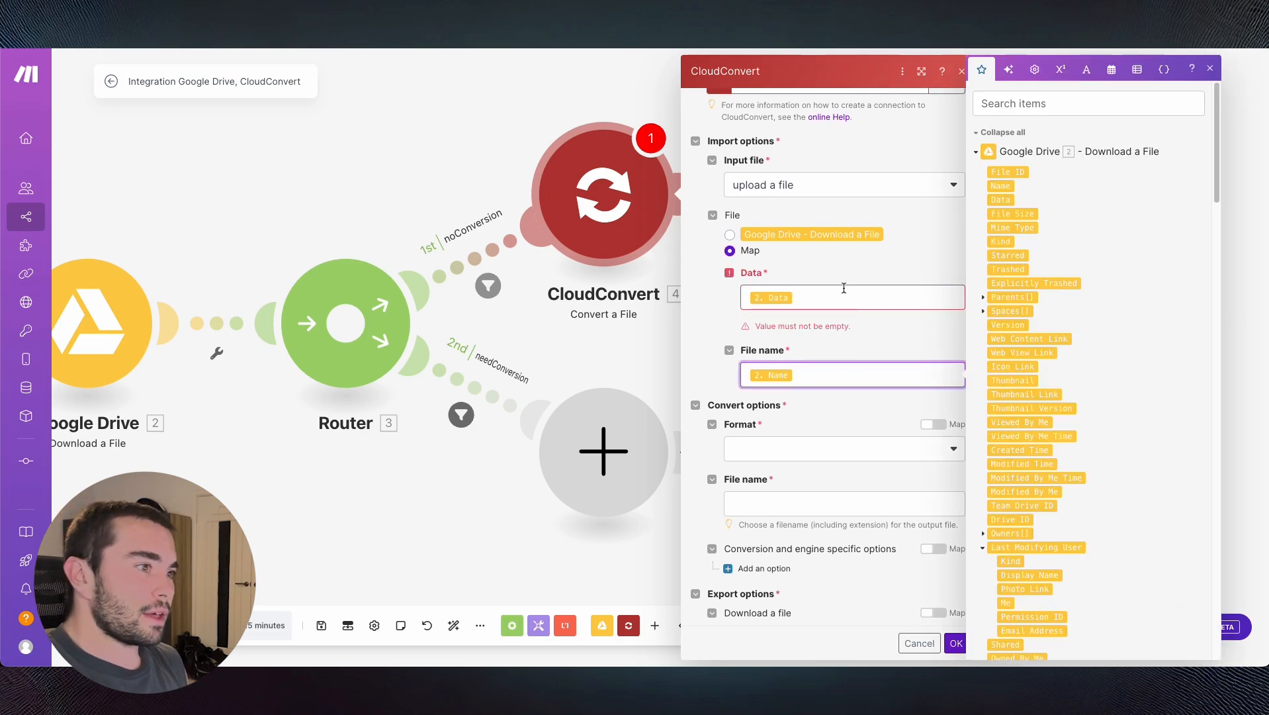
left_click(844, 289)
left_click(832, 385)
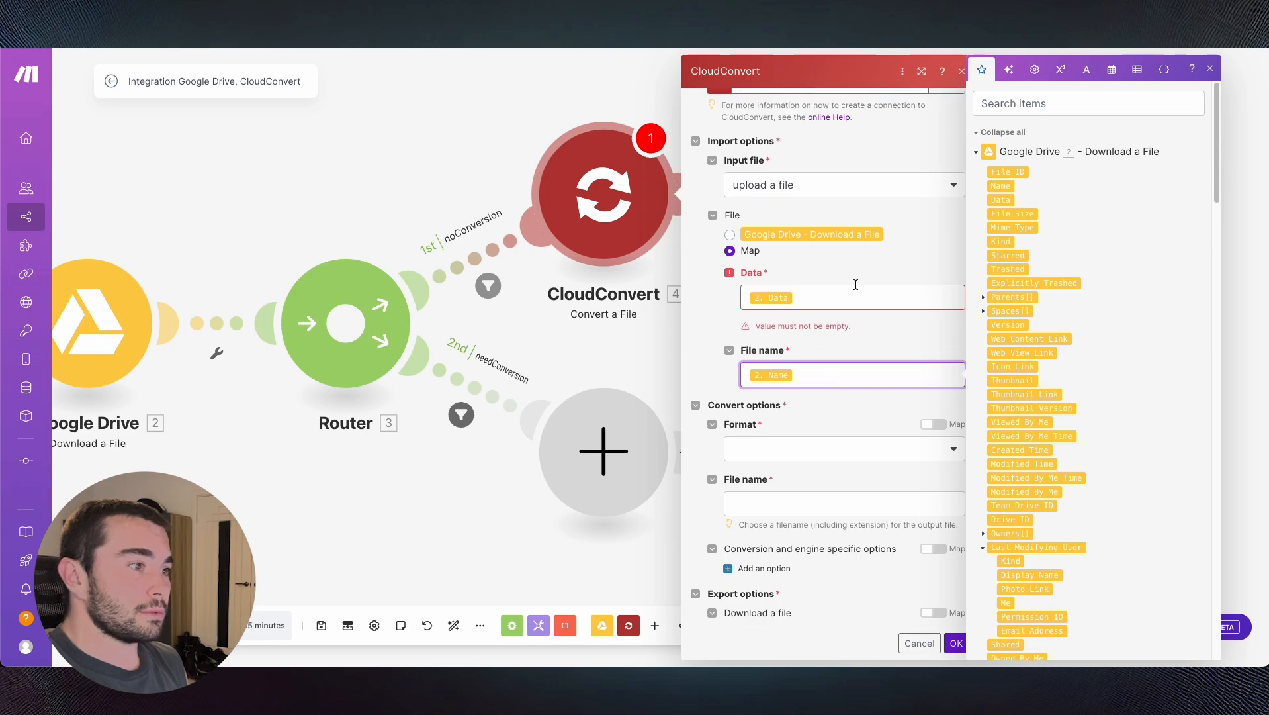
left_click(923, 354)
left_click(729, 234)
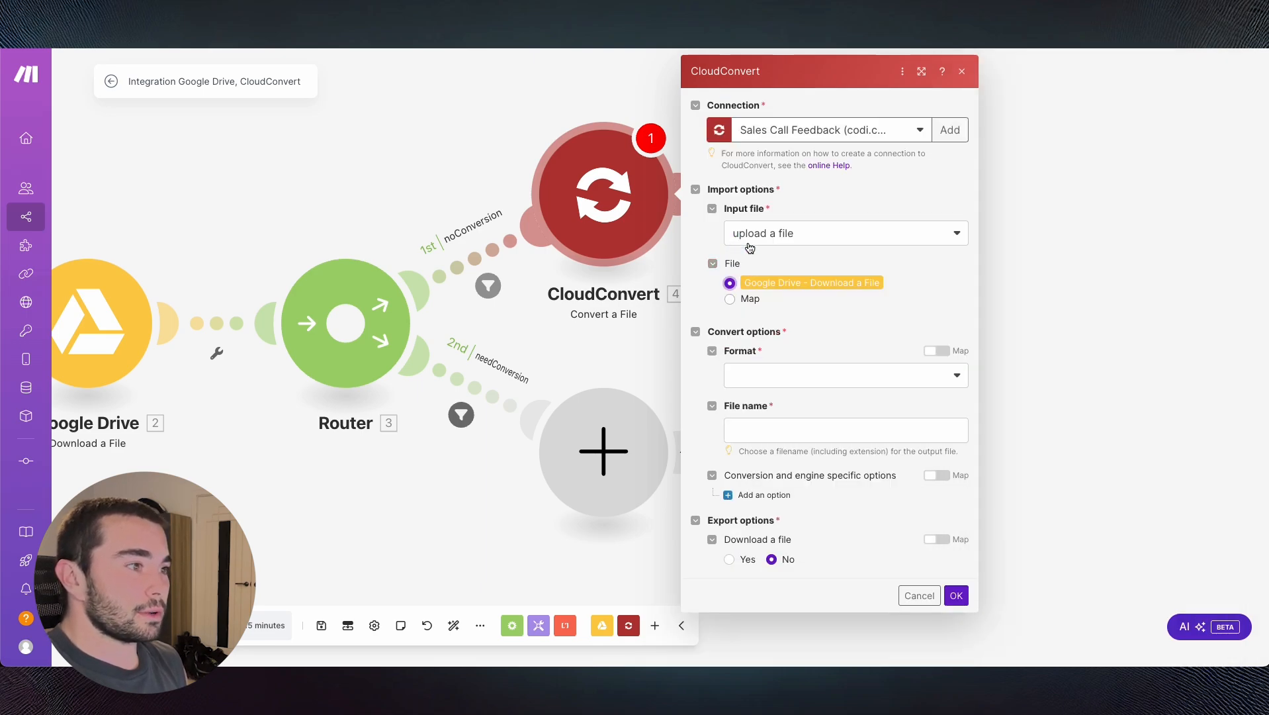
- Choose to select the input format and map it to the Download a File module's File Extension for the noConversion CloudConvert module
left_click(806, 374)
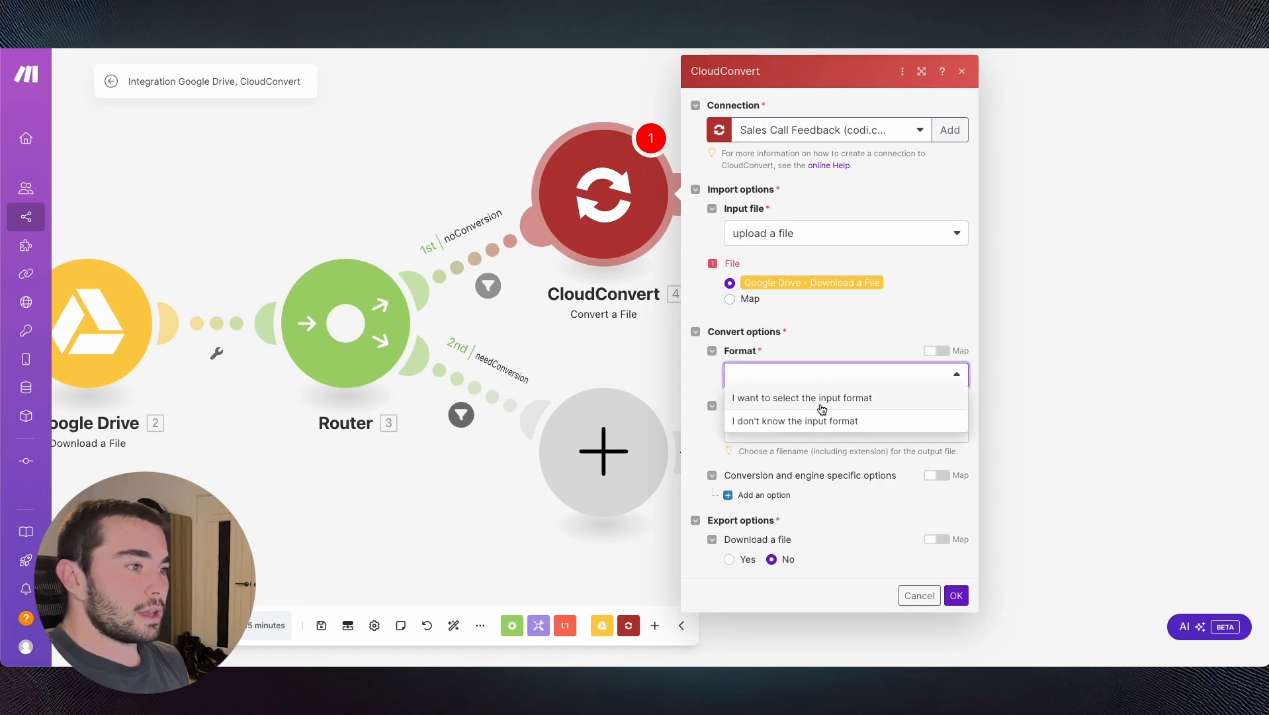
left_click(777, 399)
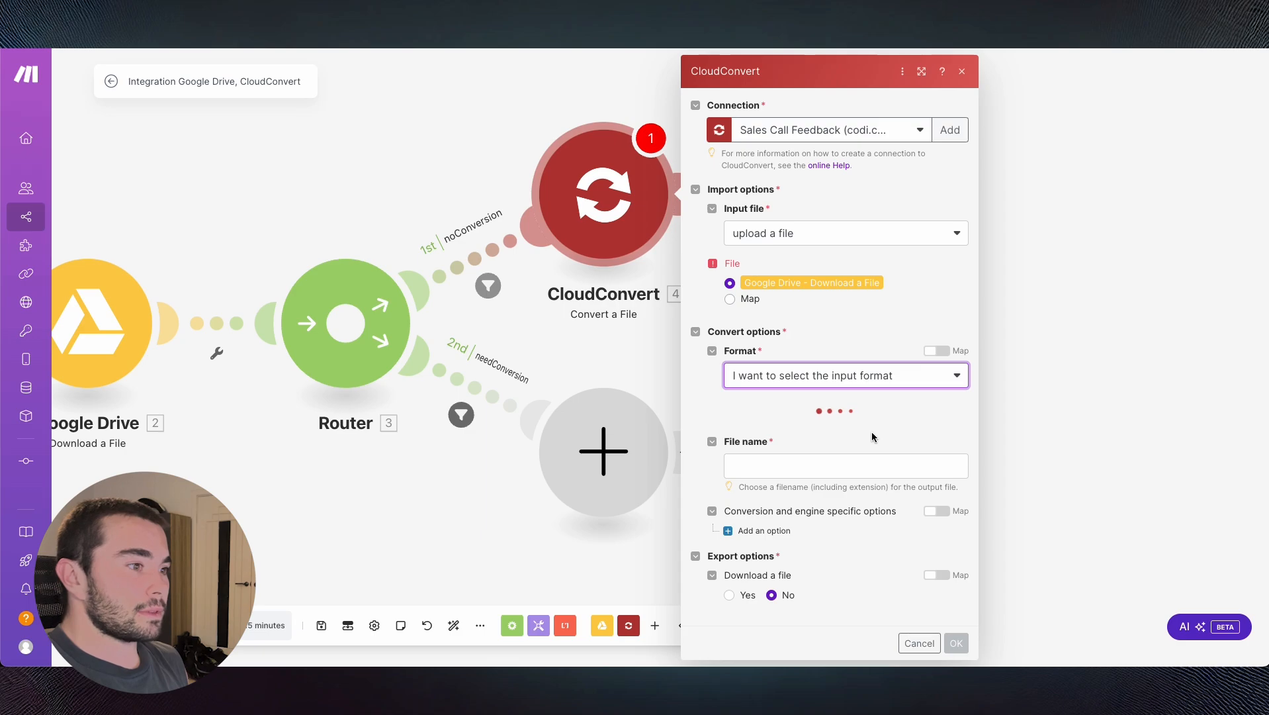
left_click(934, 405)
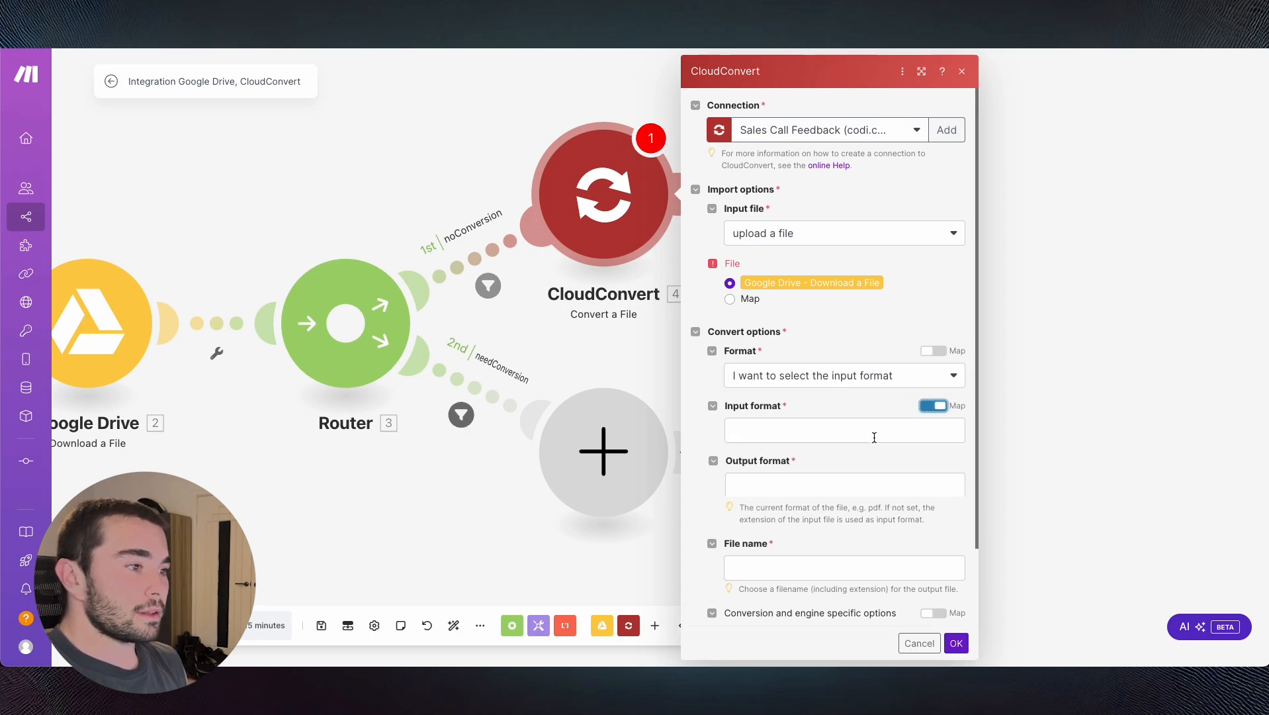
left_click(872, 431)
scroll(1098, 360, "down", 15)
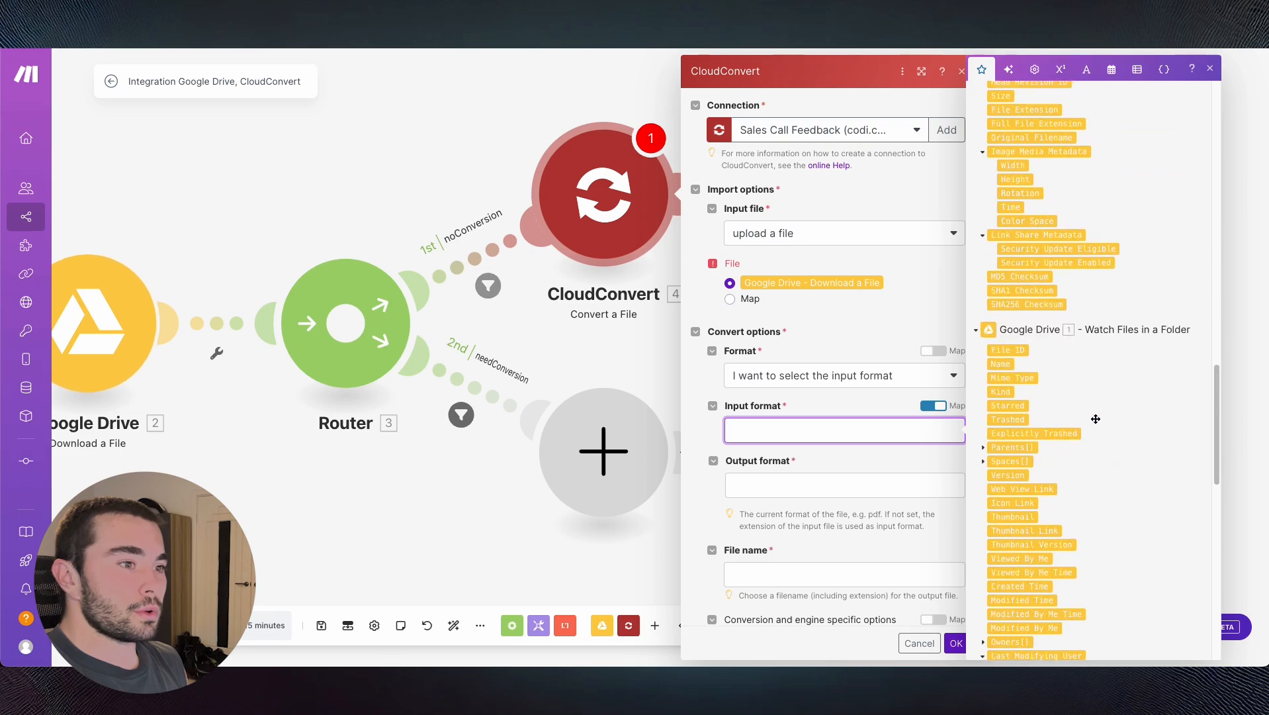
scroll(1062, 177, "up", 1)
scroll(1062, 178, "up", 1)
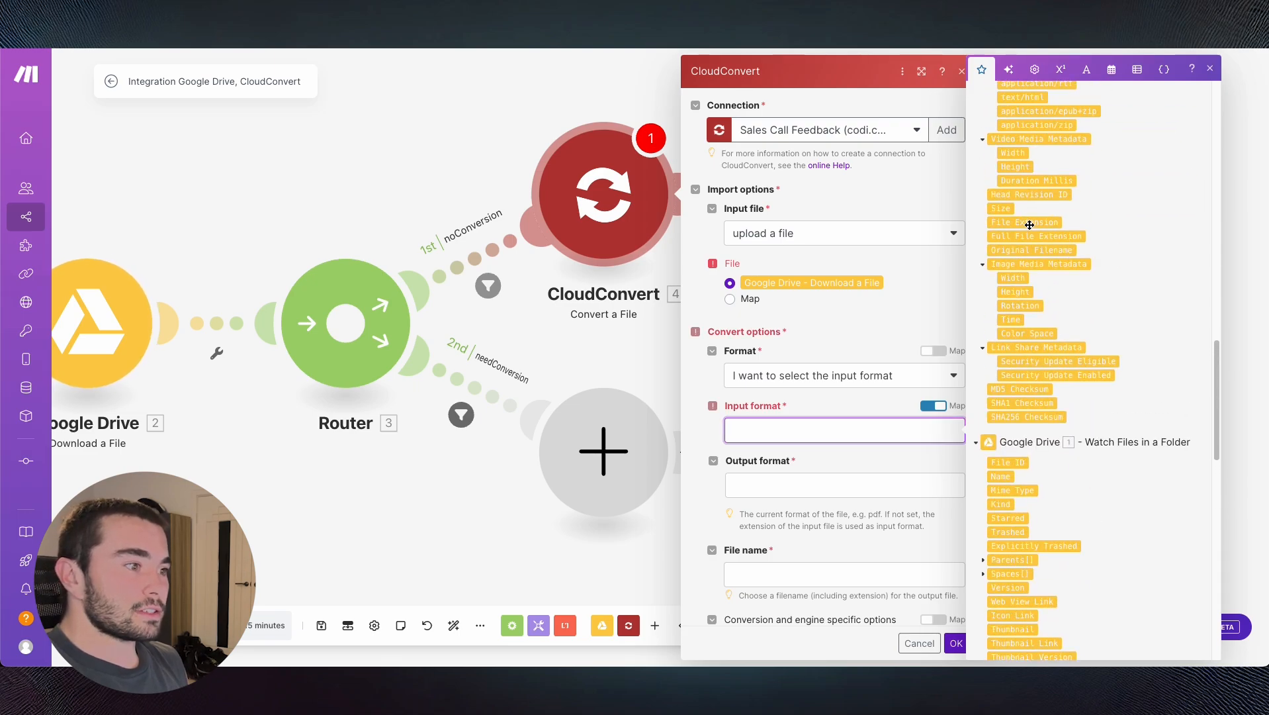
left_click(1025, 223)
- Set the output format to mp3 and the output file name to the Download a File module's Name followed by .mp3
left_click(800, 490)
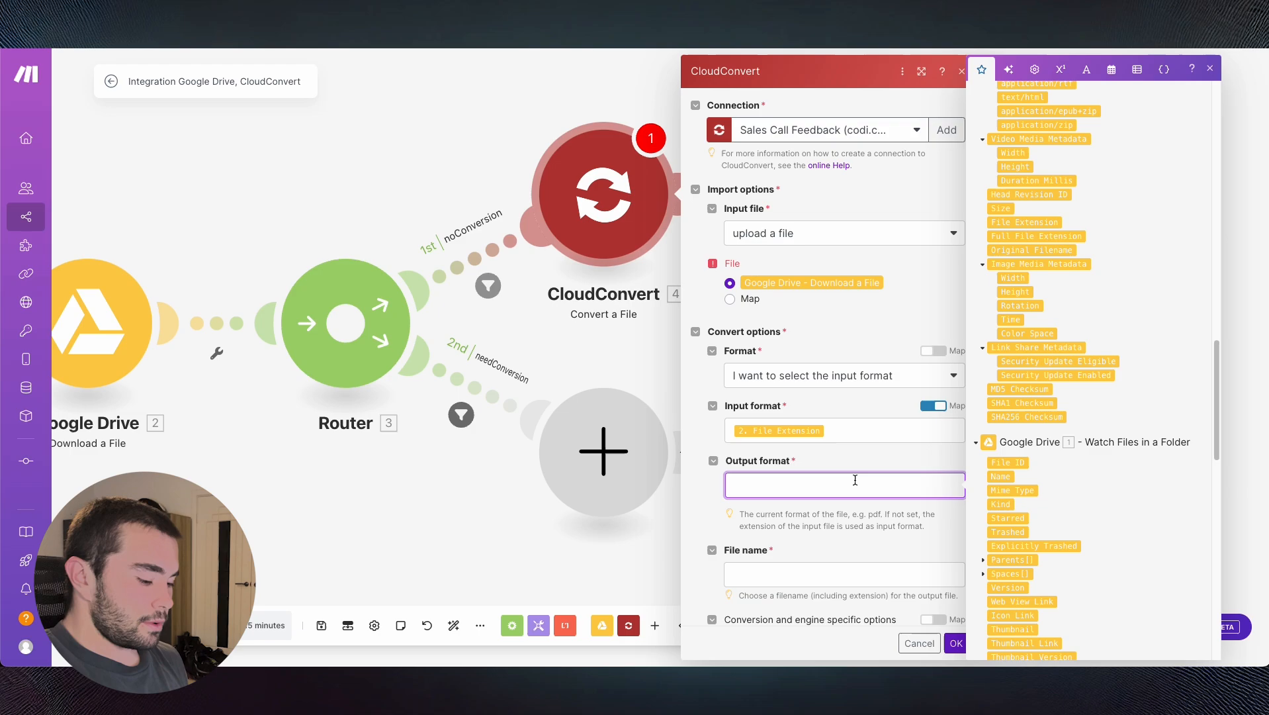
type("mp3")
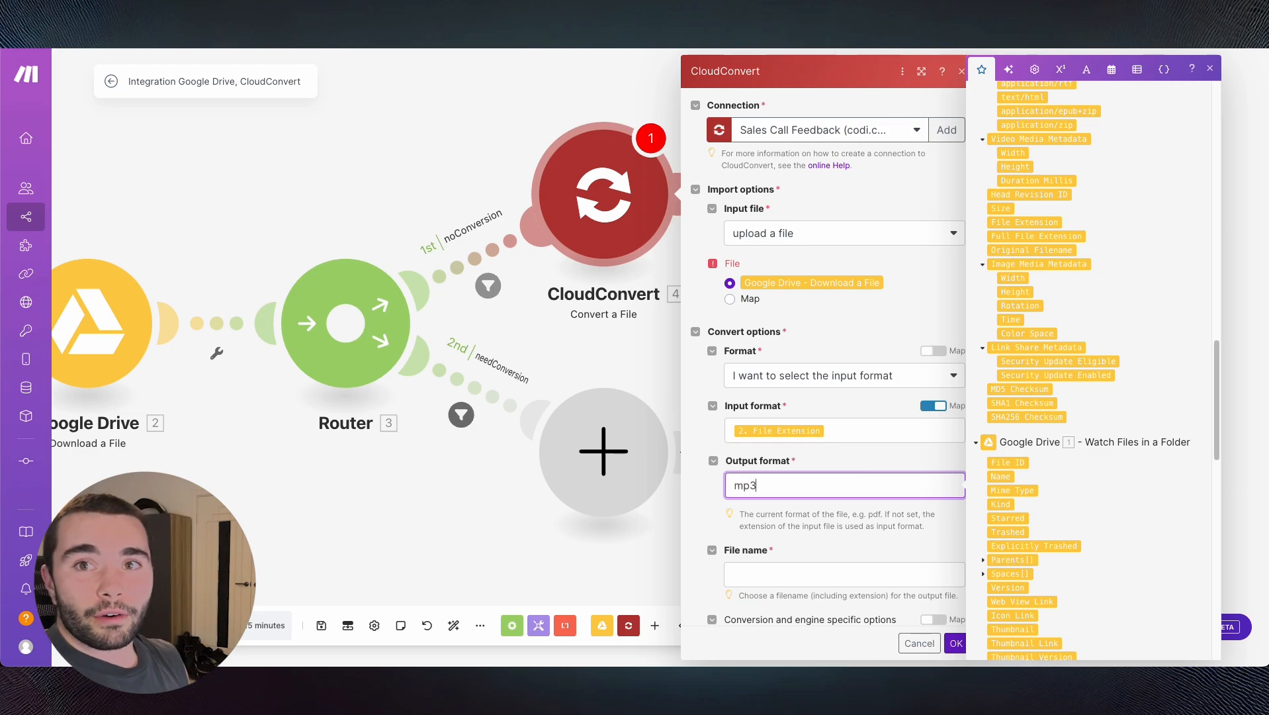
left_click(831, 510)
scroll(835, 535, "down", 2)
left_click(786, 483)
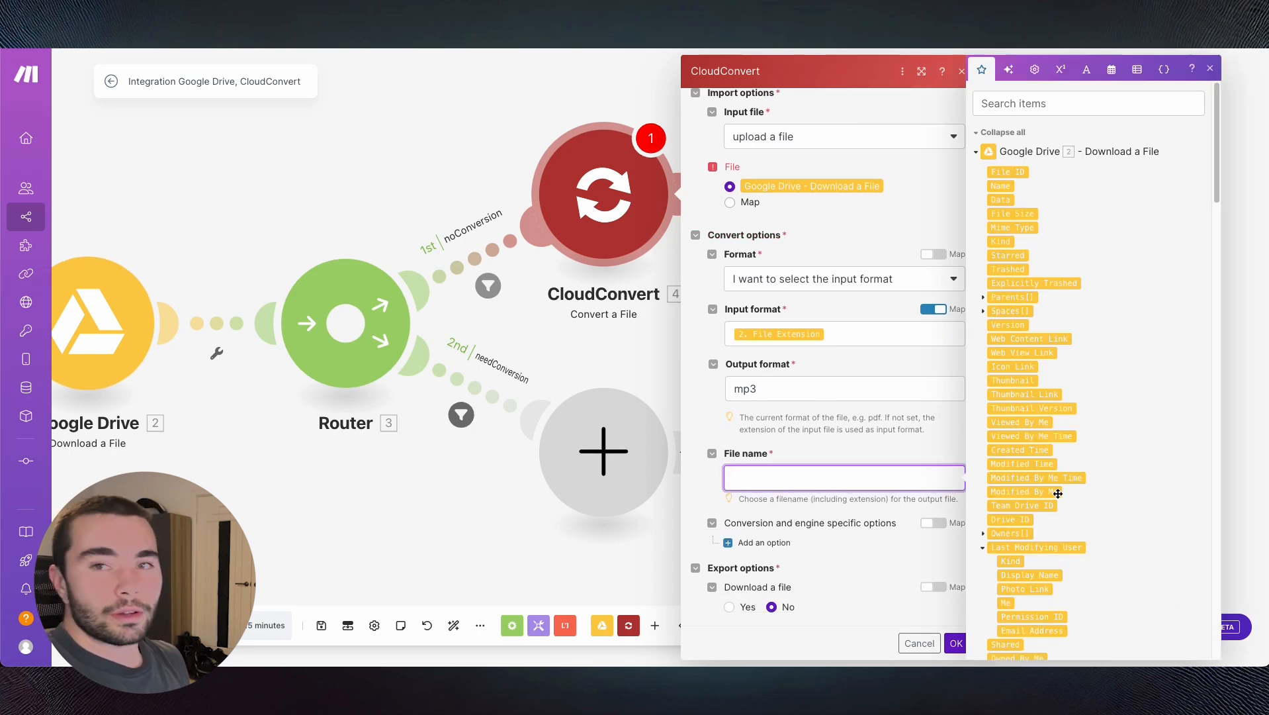
scroll(1127, 427, "down", 5)
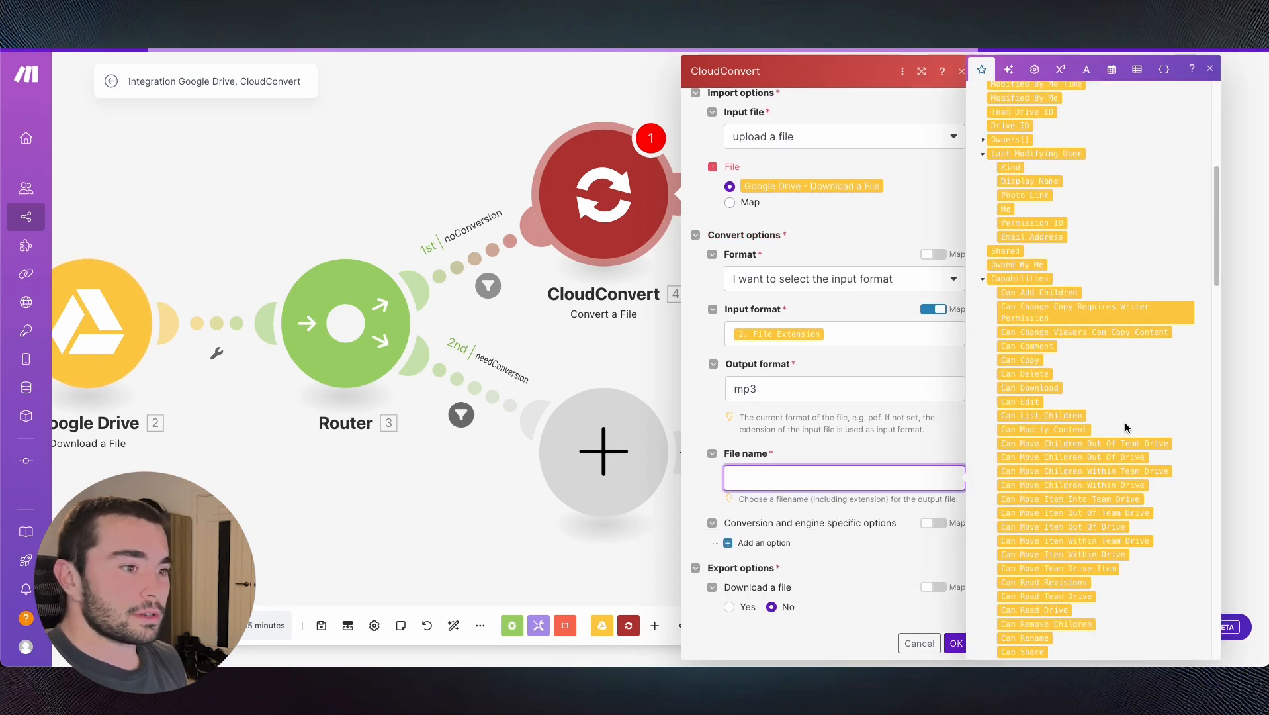
scroll(1127, 427, "down", 10)
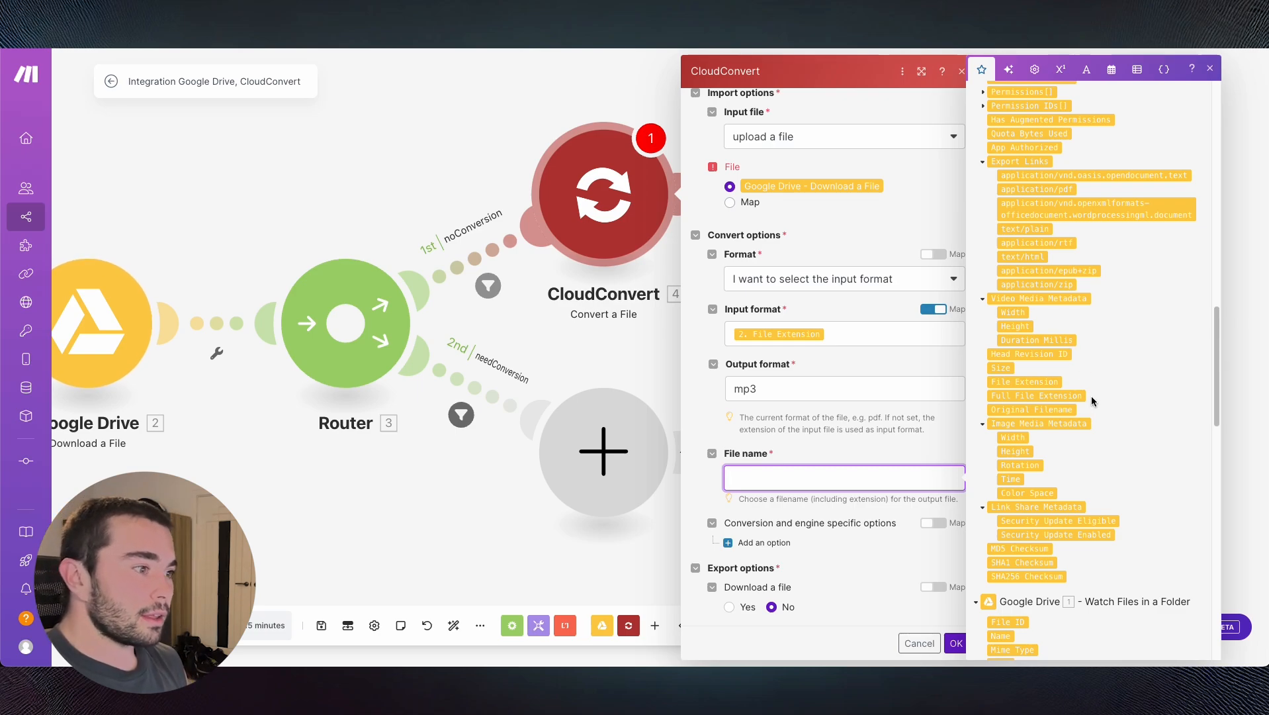
scroll(1071, 377, "up", 15)
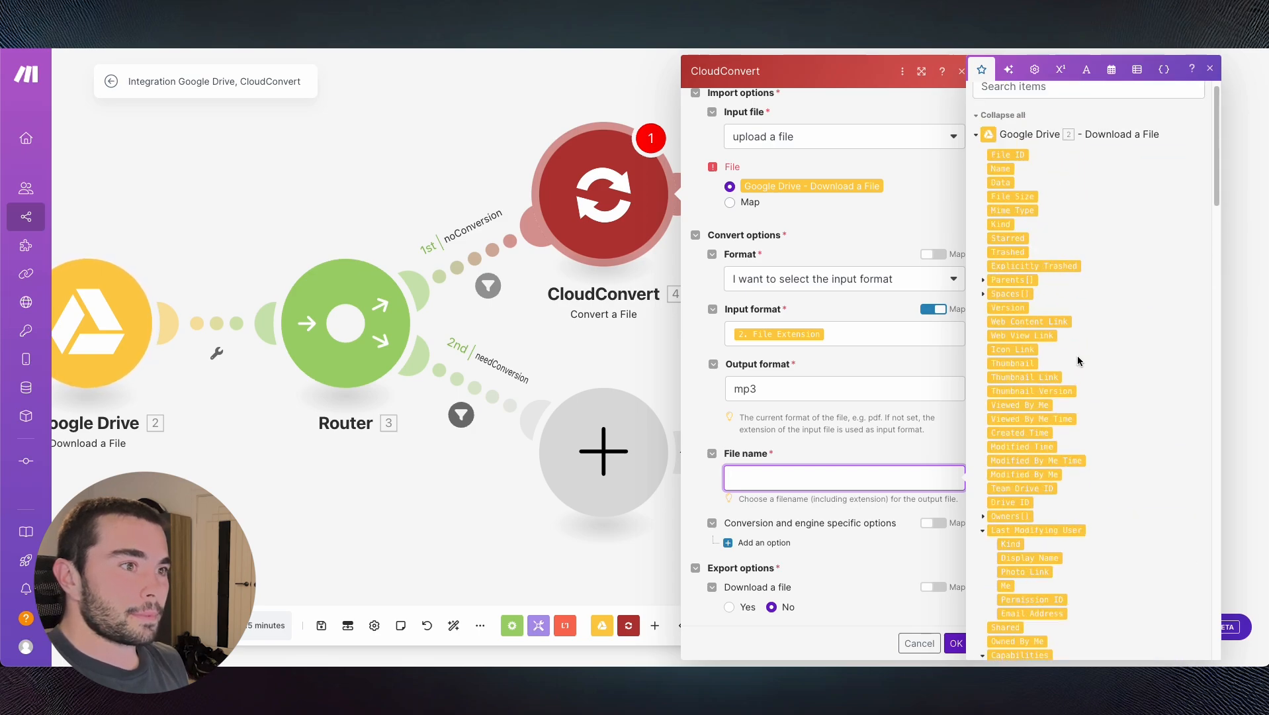
left_click(1000, 186)
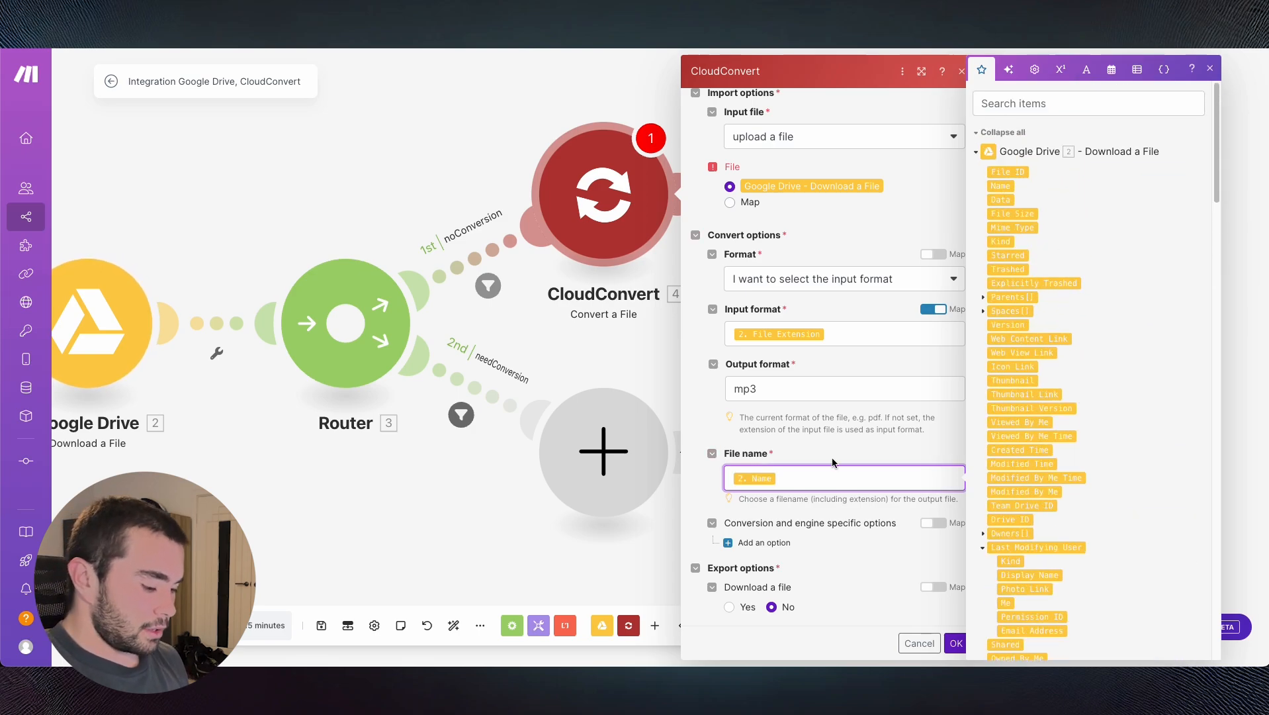
type(".mp3")
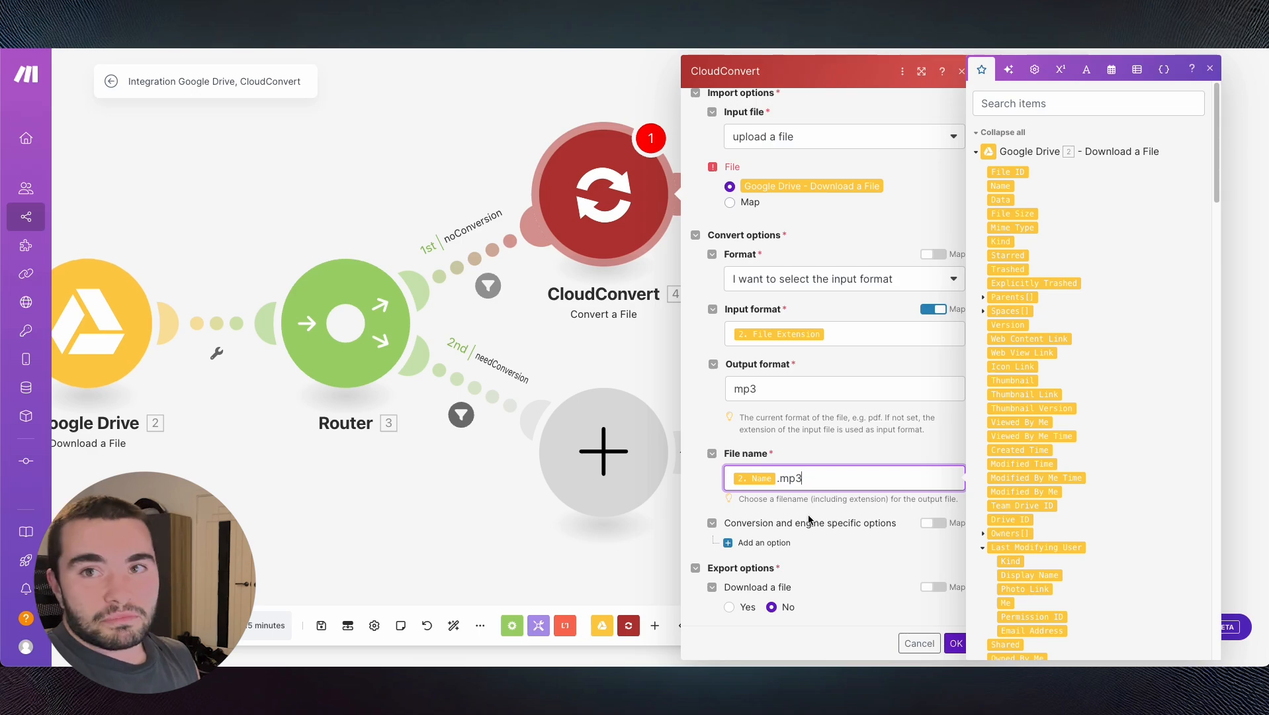
- Map the input file manually with the Download a File module's Data, refill its file name and save the module
left_click(730, 202)
left_click(815, 255)
key("BackSpace")
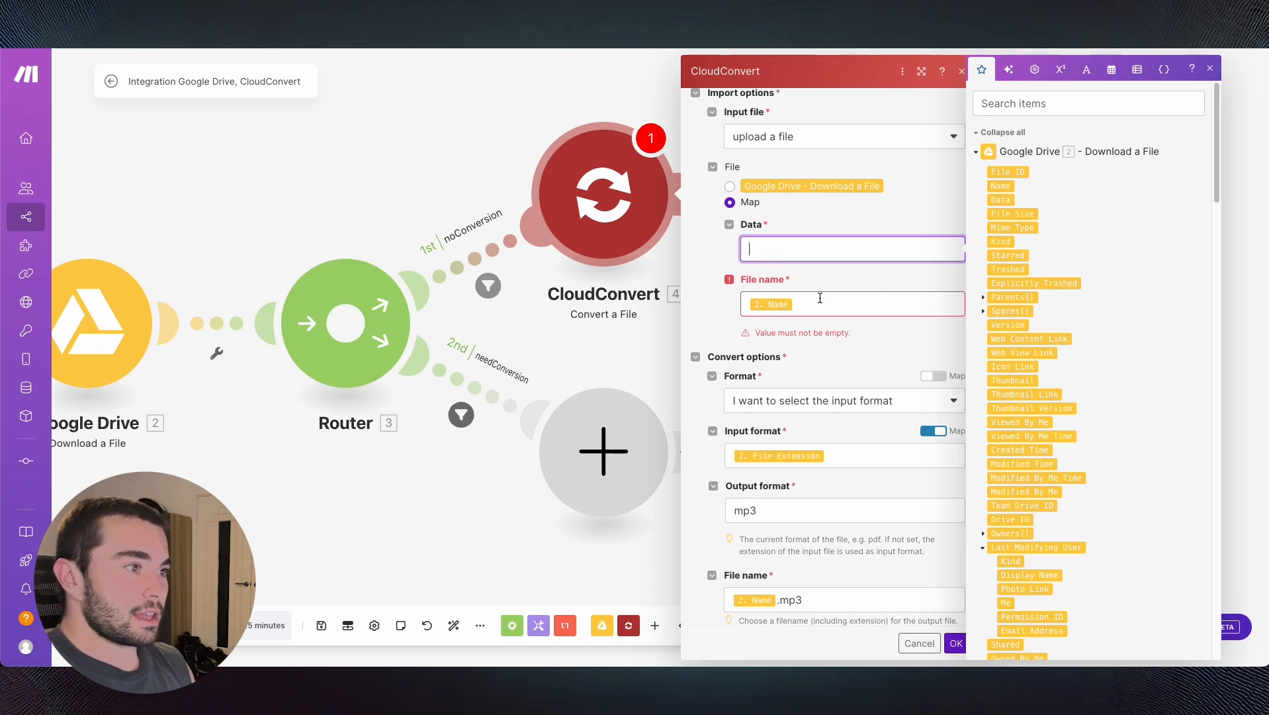
left_click(816, 303)
key("BackSpace")
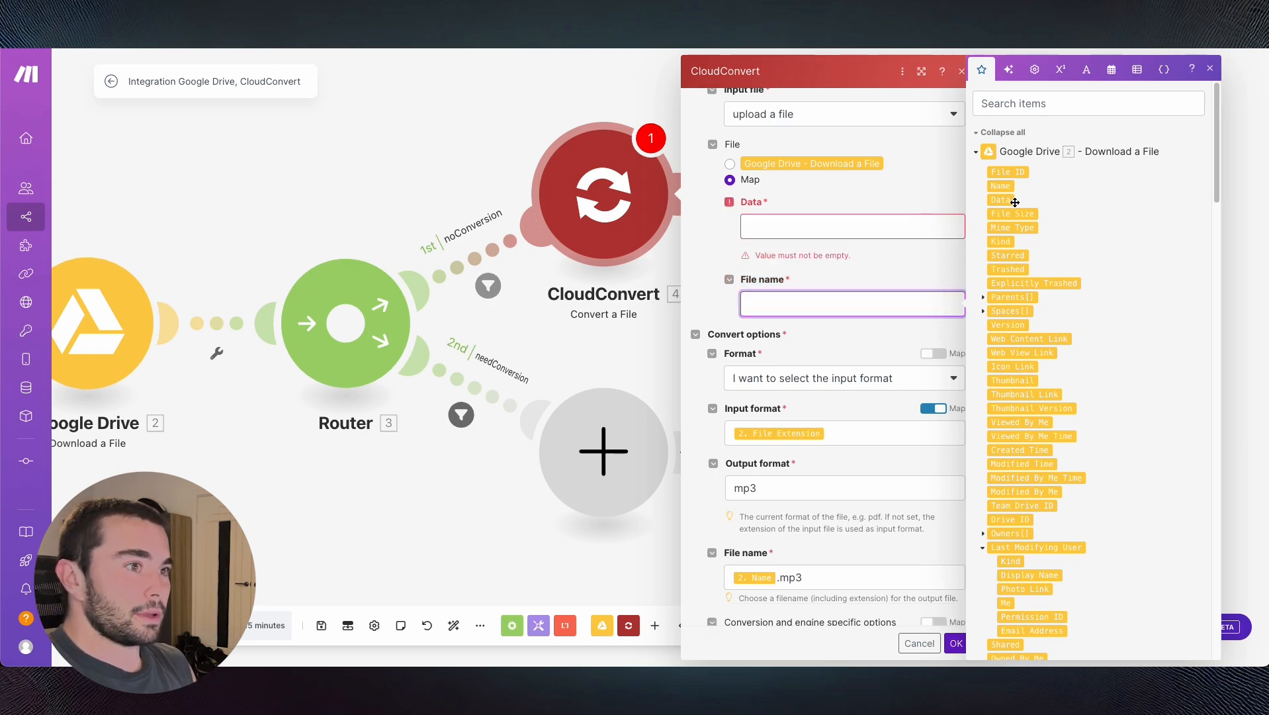
left_click(813, 227)
left_click(1001, 199)
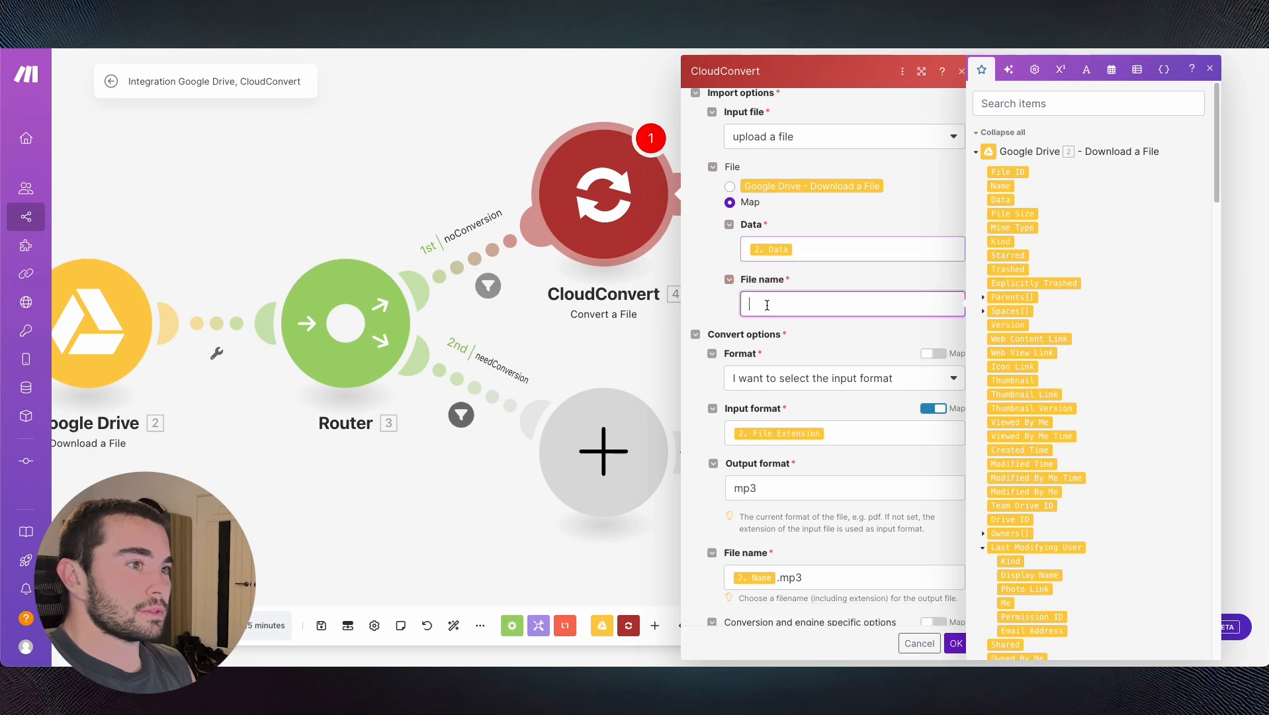
left_click(853, 304)
left_click(1001, 199)
left_click(963, 642)
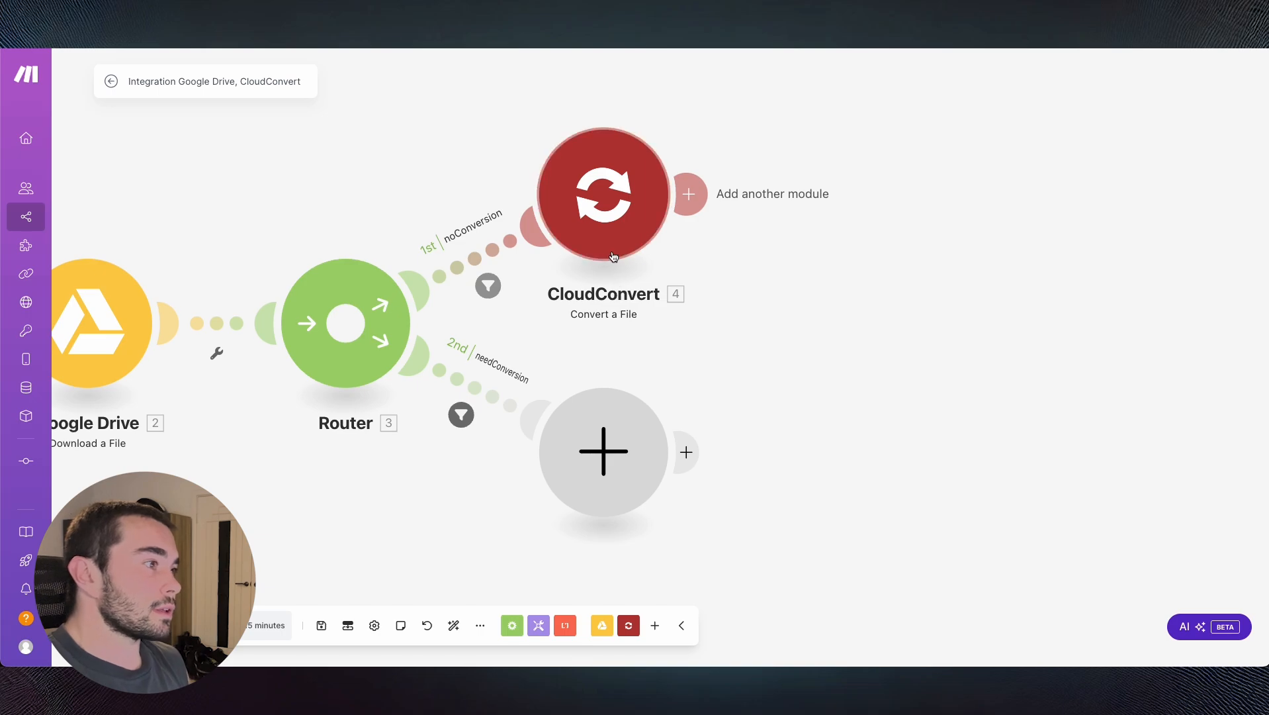
- Add a CloudConvert Convert a File module on the needConversion route and set its input file to upload a file
right_click(610, 213)
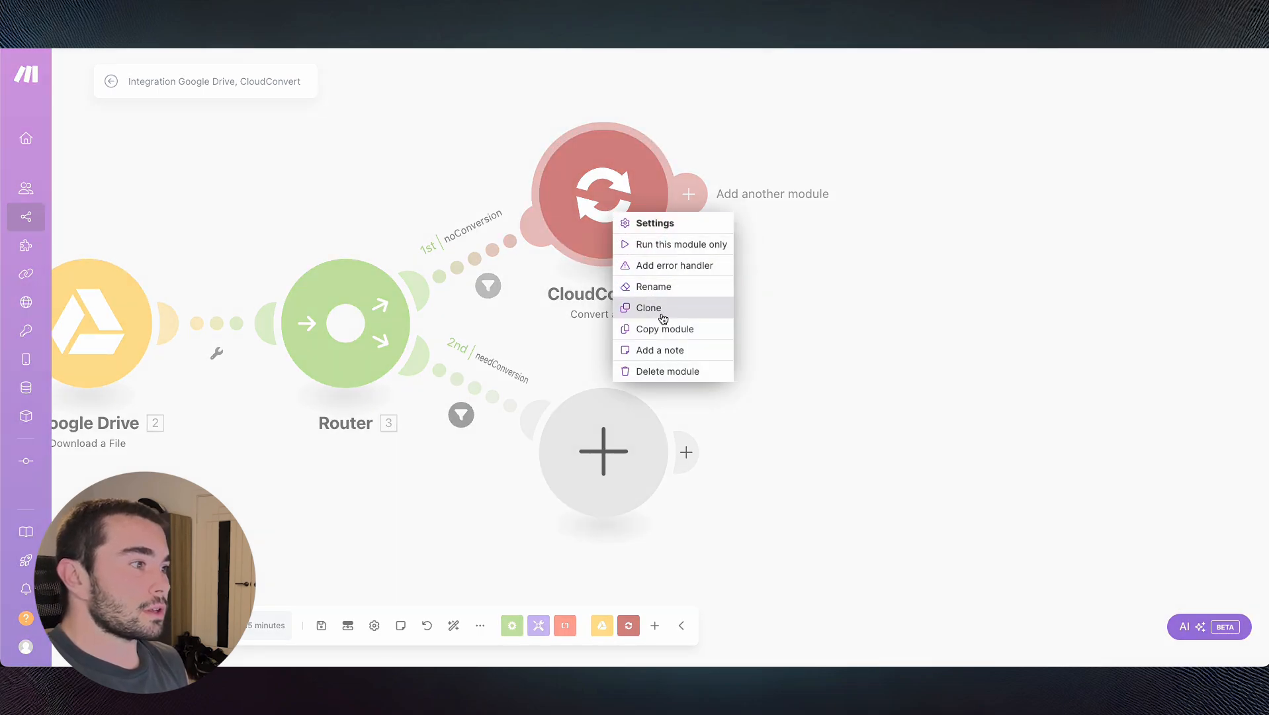
right_click(593, 461)
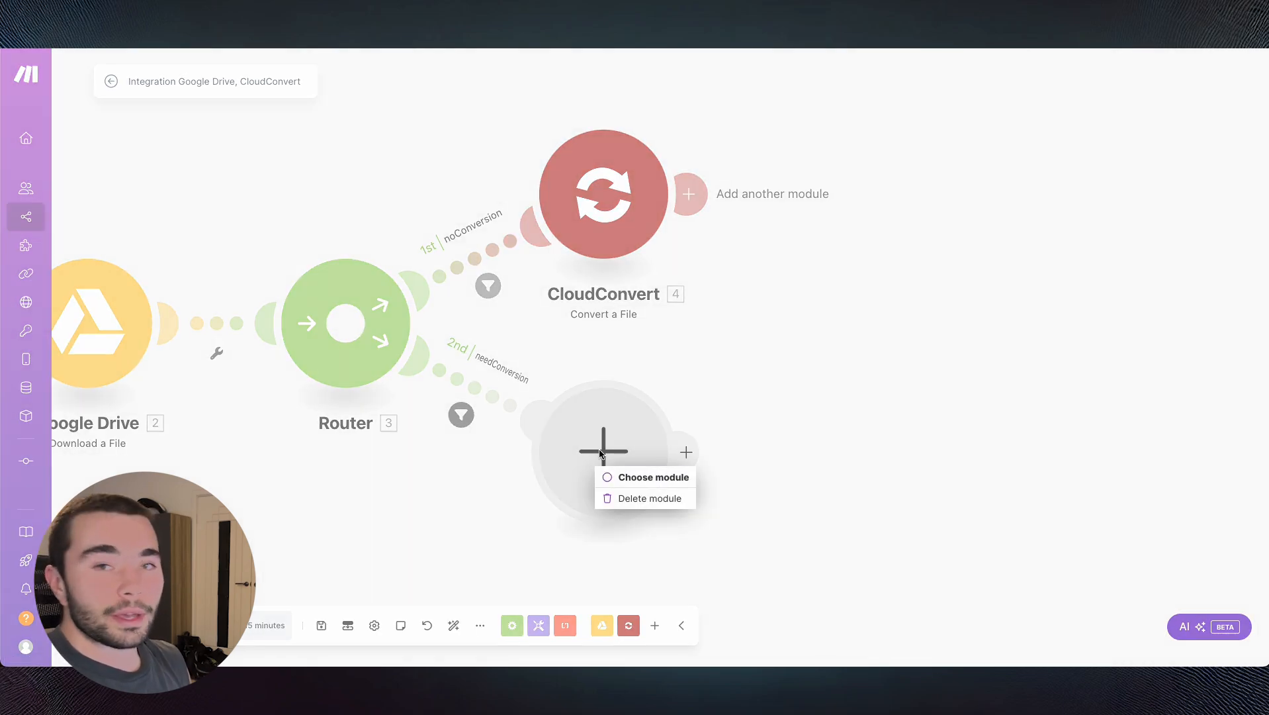
left_click(638, 477)
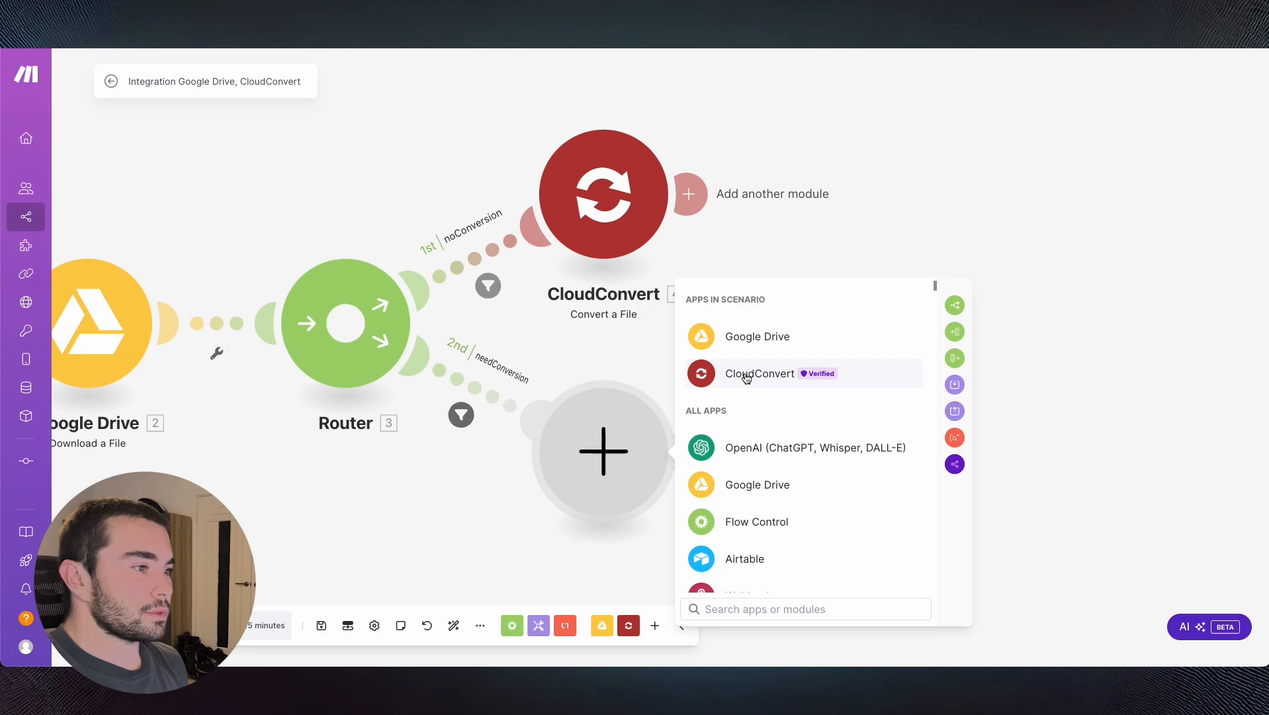
left_click(757, 368)
left_click(766, 405)
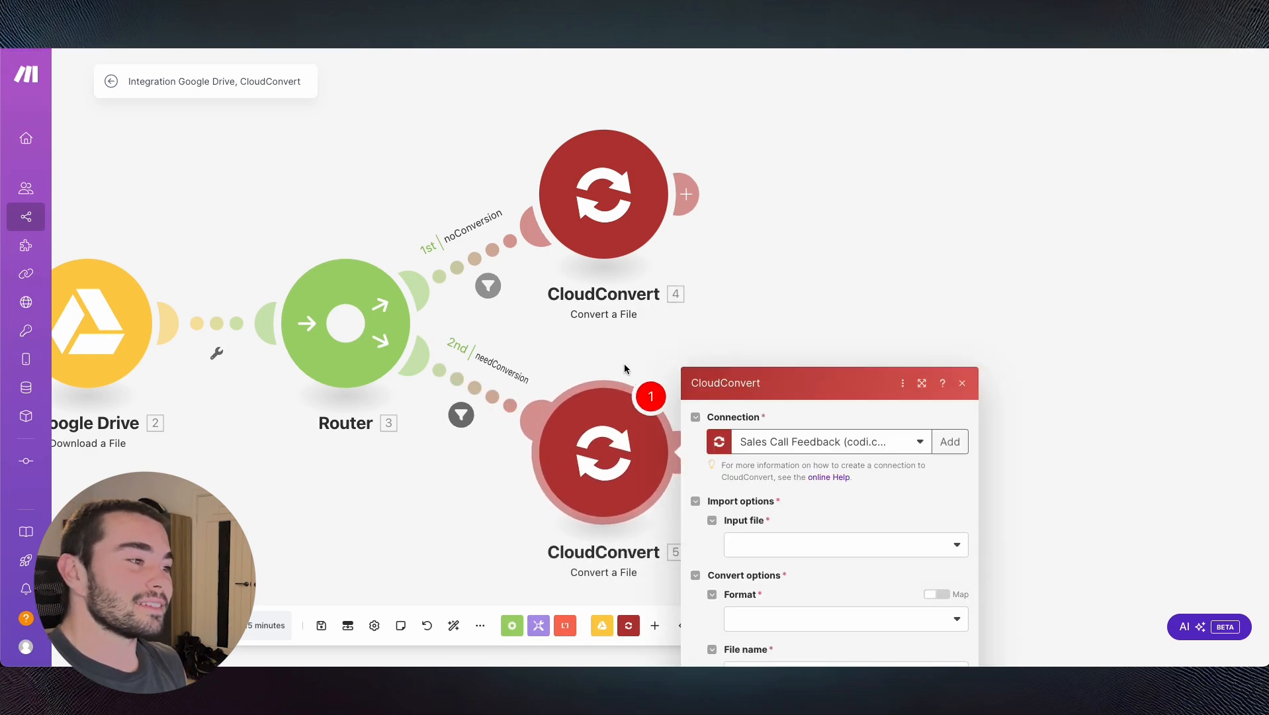
left_click(835, 349)
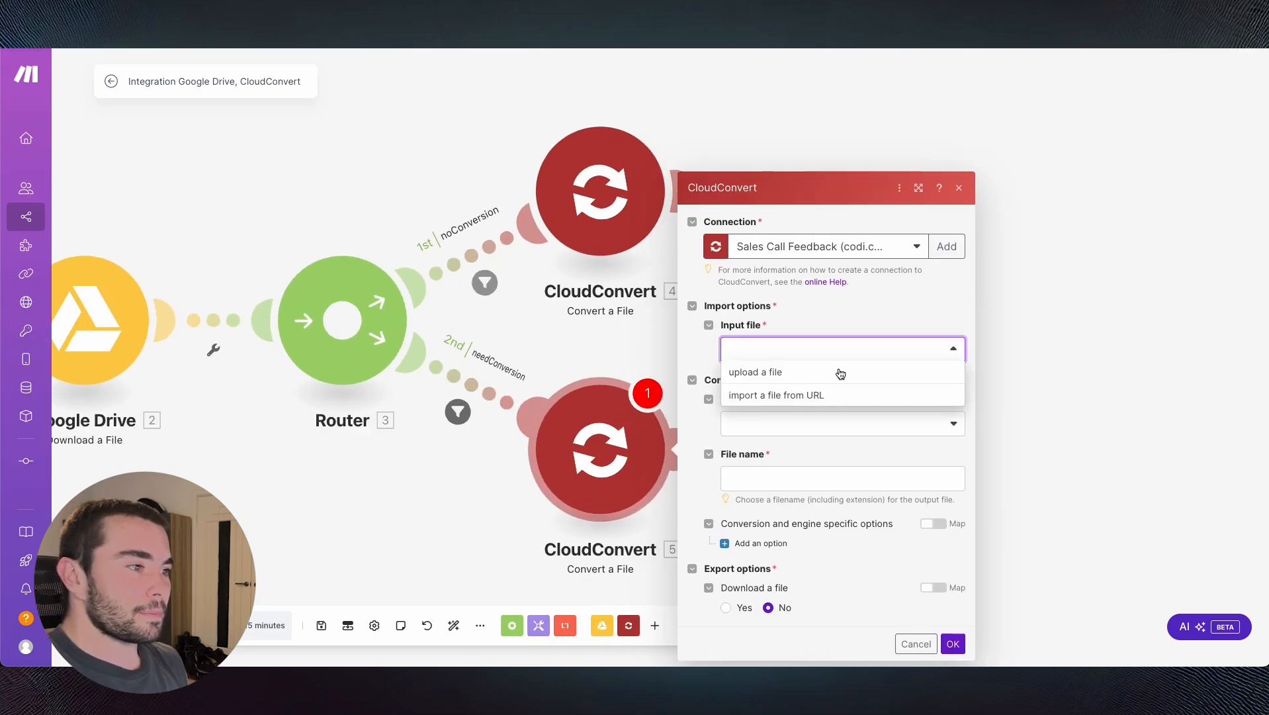
left_click(798, 380)
- Set the needConversion module's format to "I want to select the input format" and map the input format to Download a File's File Extension
left_click(860, 423)
left_click(869, 446)
left_click(931, 407)
scroll(1028, 349, "down", 10)
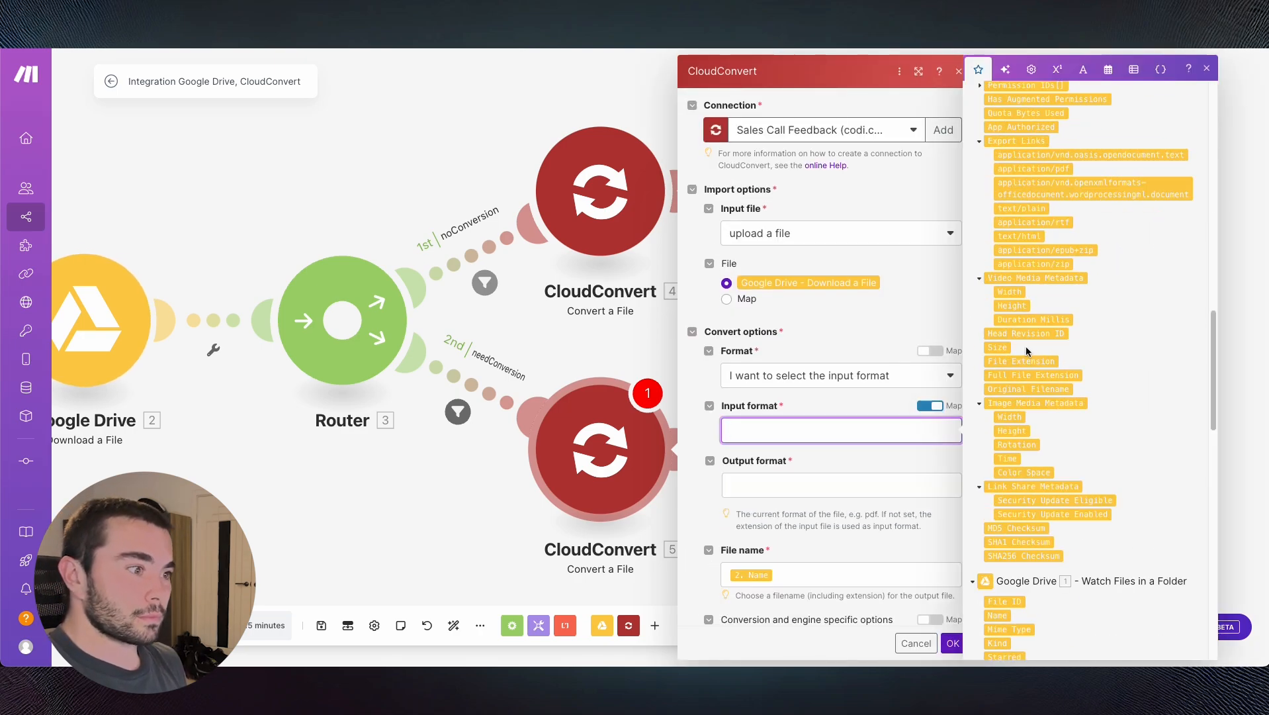
left_click(1021, 362)
- Set the needConversion module's output format to mp3 and append .mp3 to the mapped Name in its file name
left_click(788, 487)
type("mp3")
scroll(786, 501, "down", 2)
left_click(860, 480)
type(".mp3")
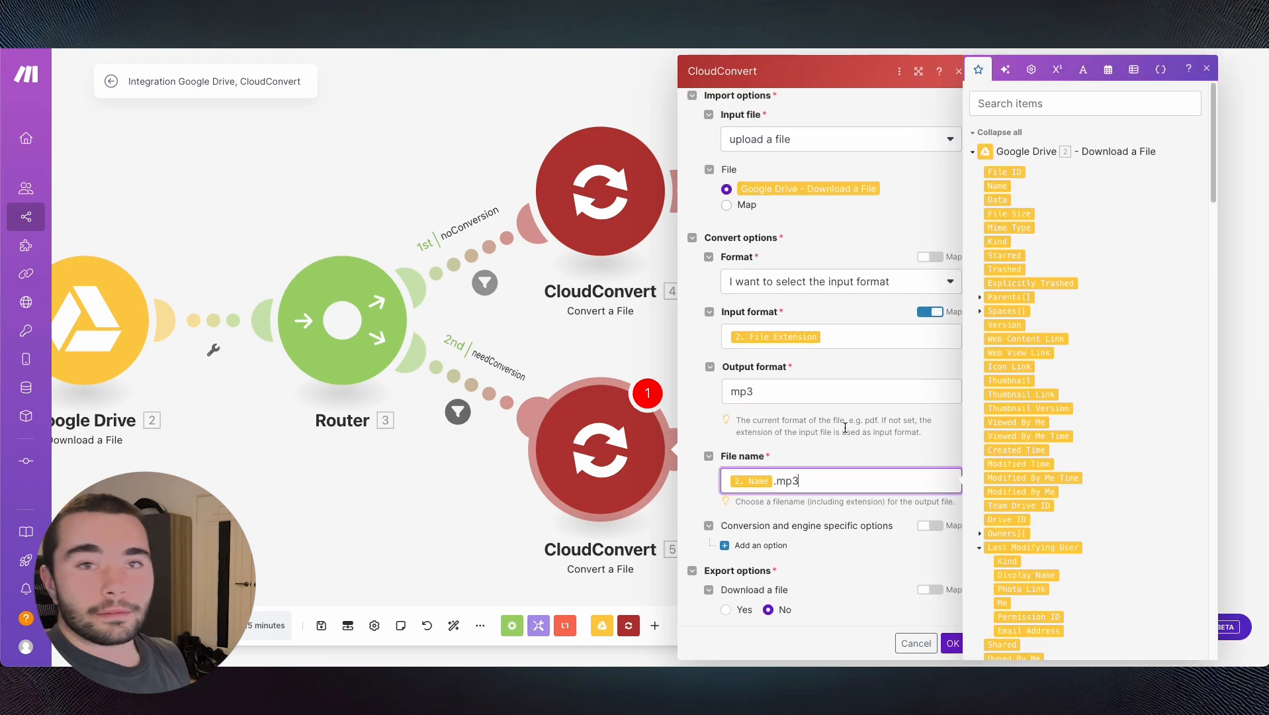
left_click(860, 448)
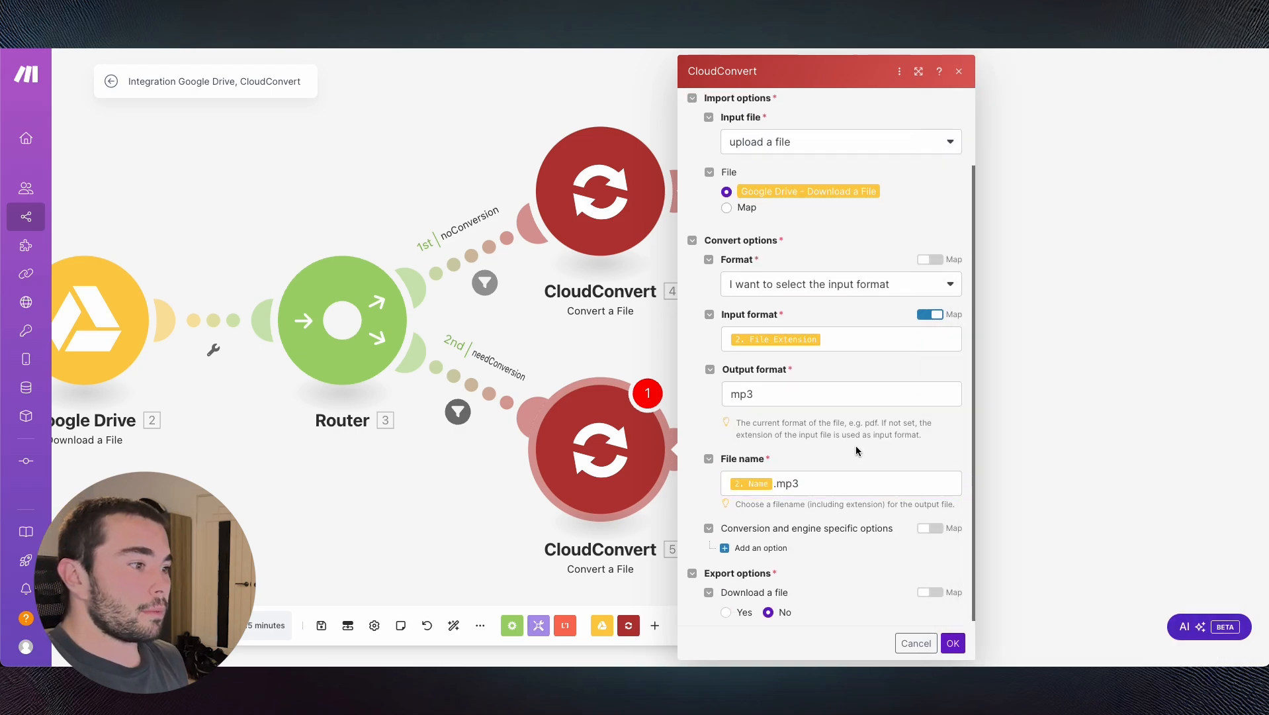
- Add a conversion and engine specific option named audio_bitrate with the value 25
left_click(784, 548)
scroll(787, 523, "down", 2)
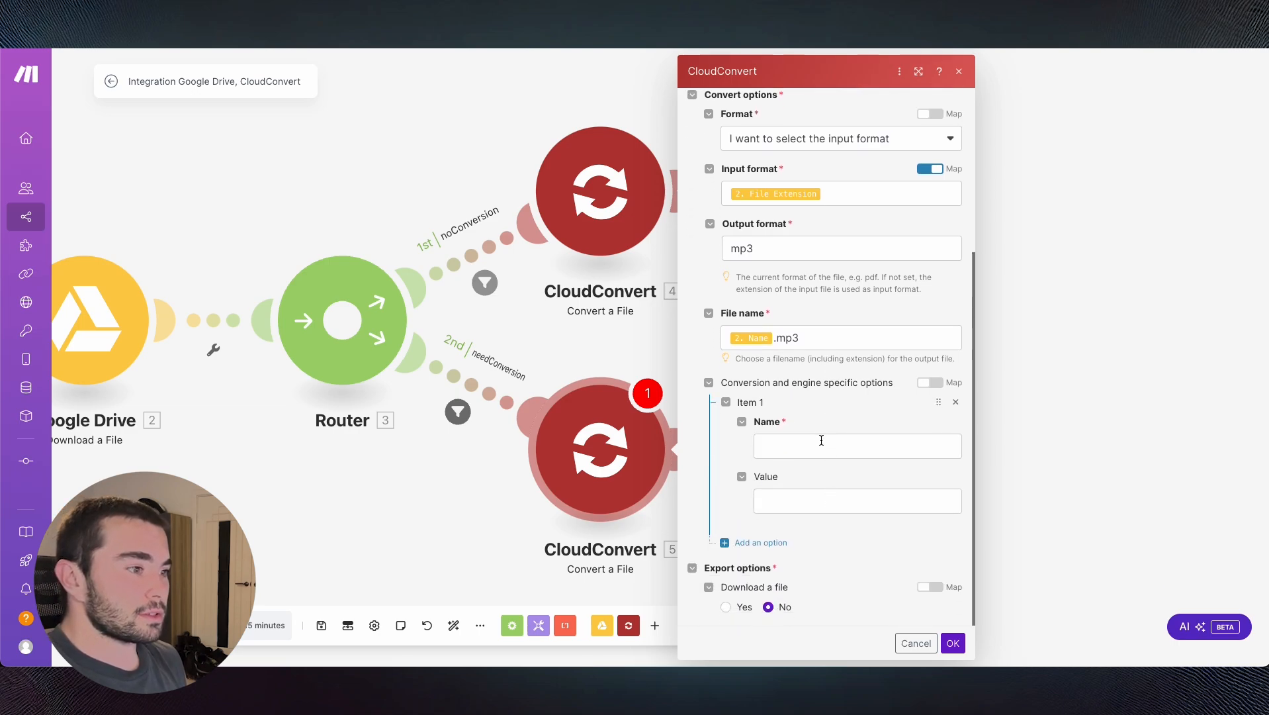
left_click(822, 448)
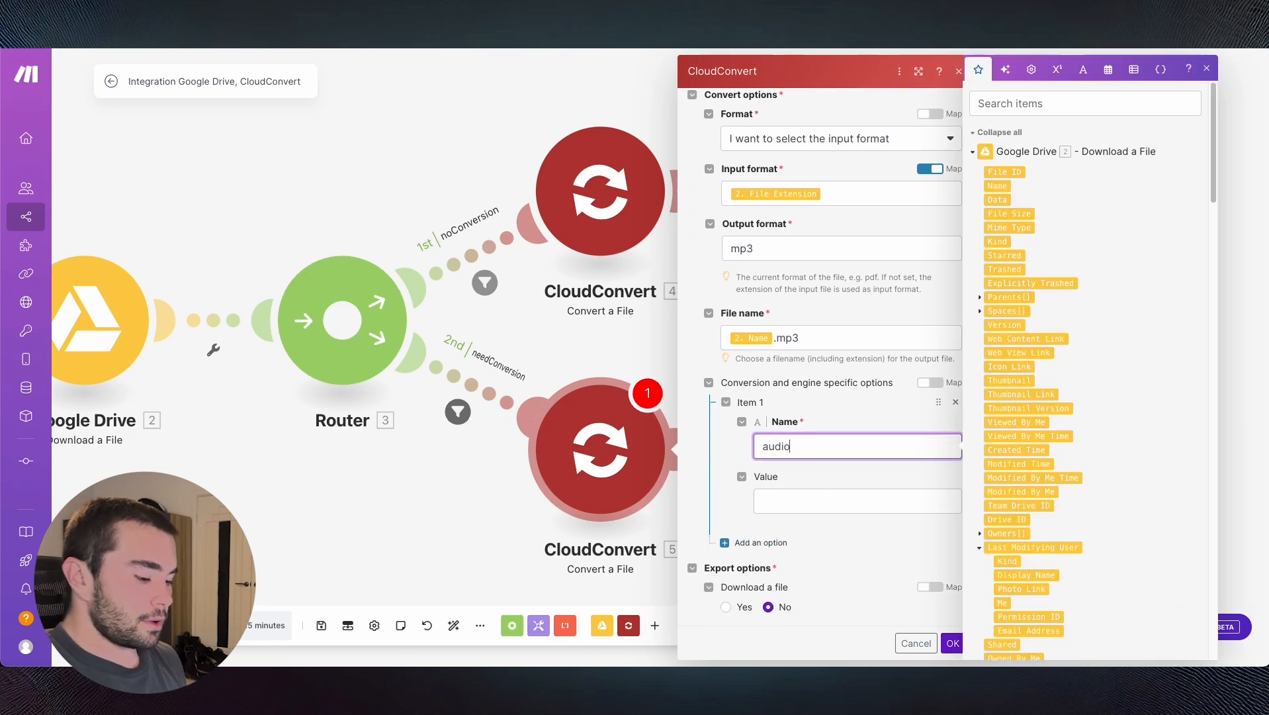
type("audio_bitrate")
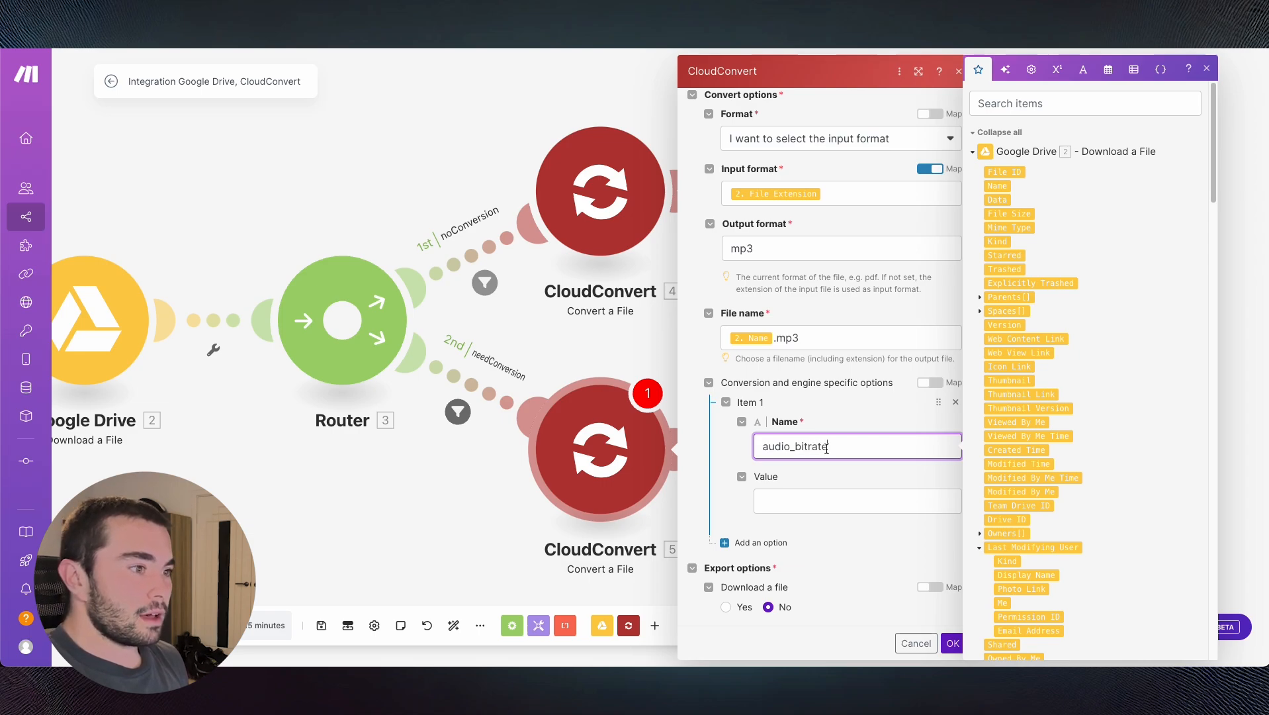
left_click(847, 357)
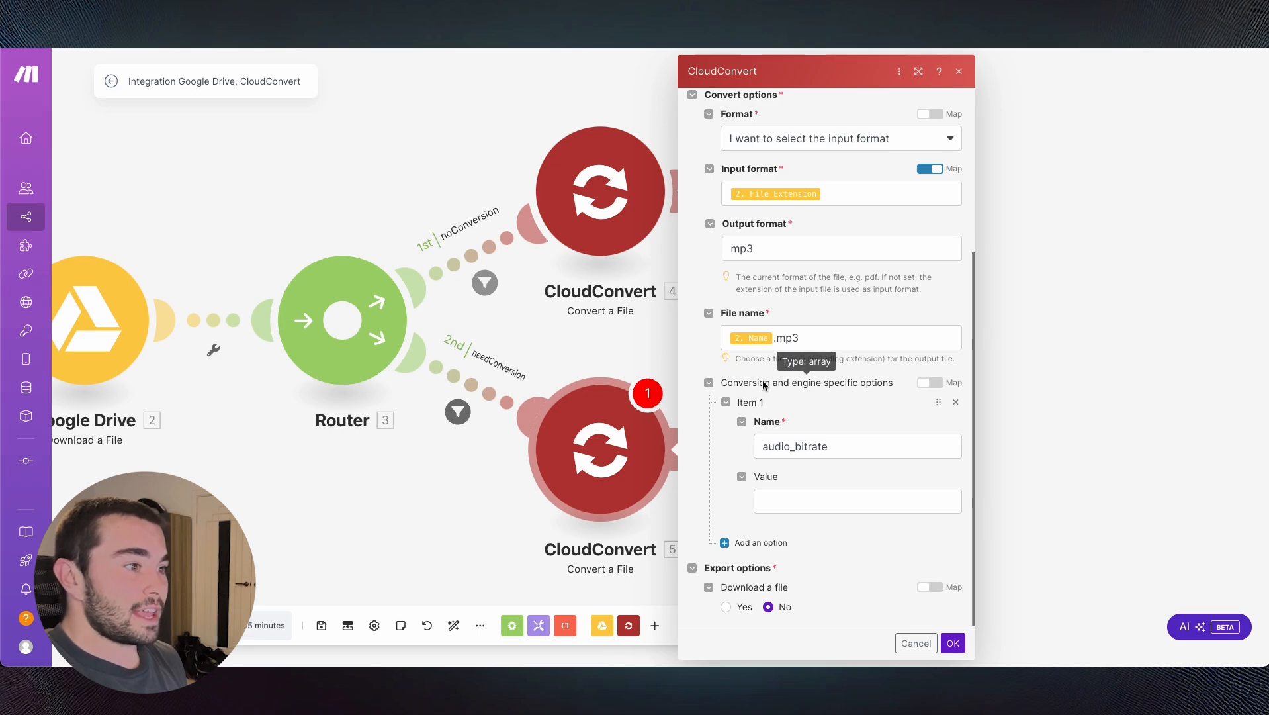
left_click(827, 498)
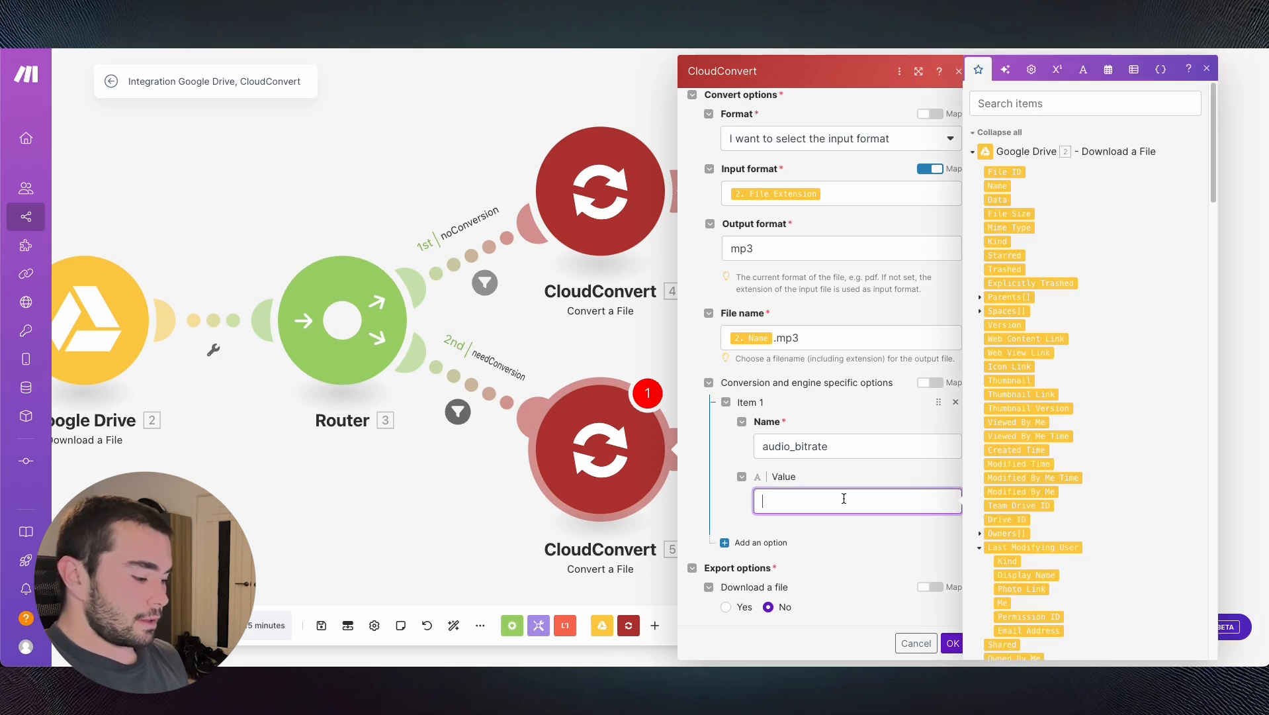
type("25")
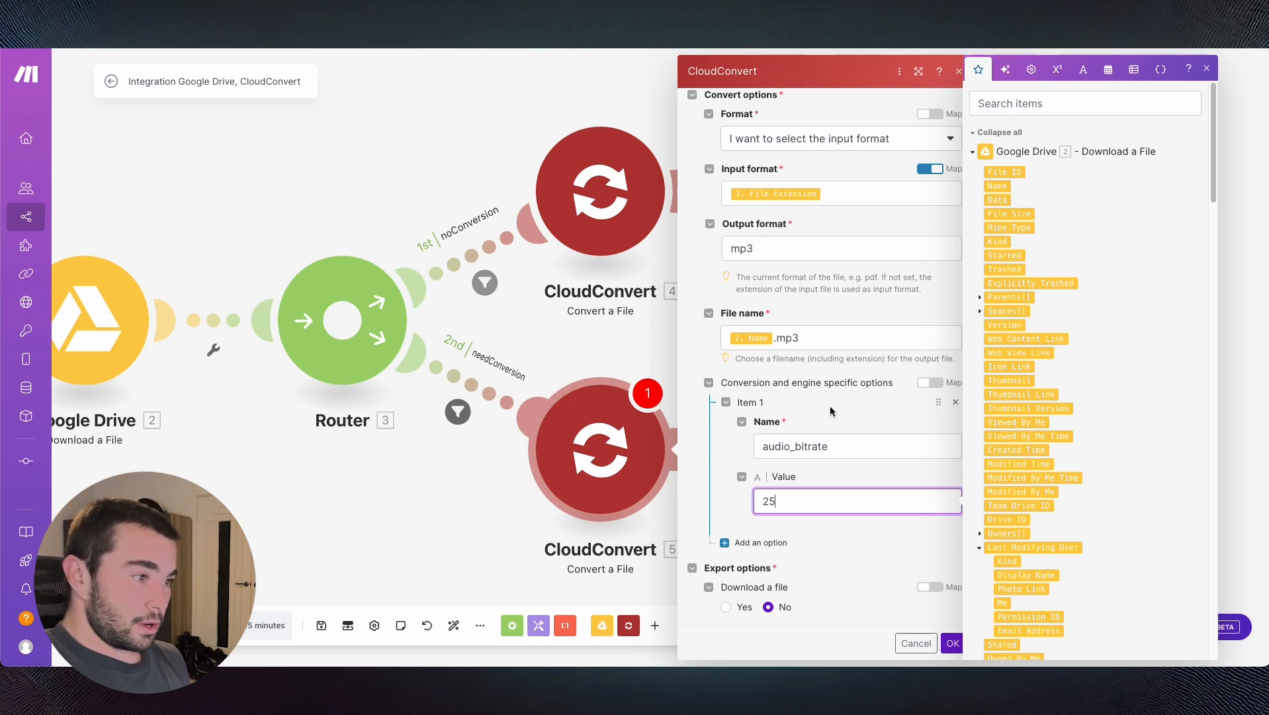
left_click(854, 423)
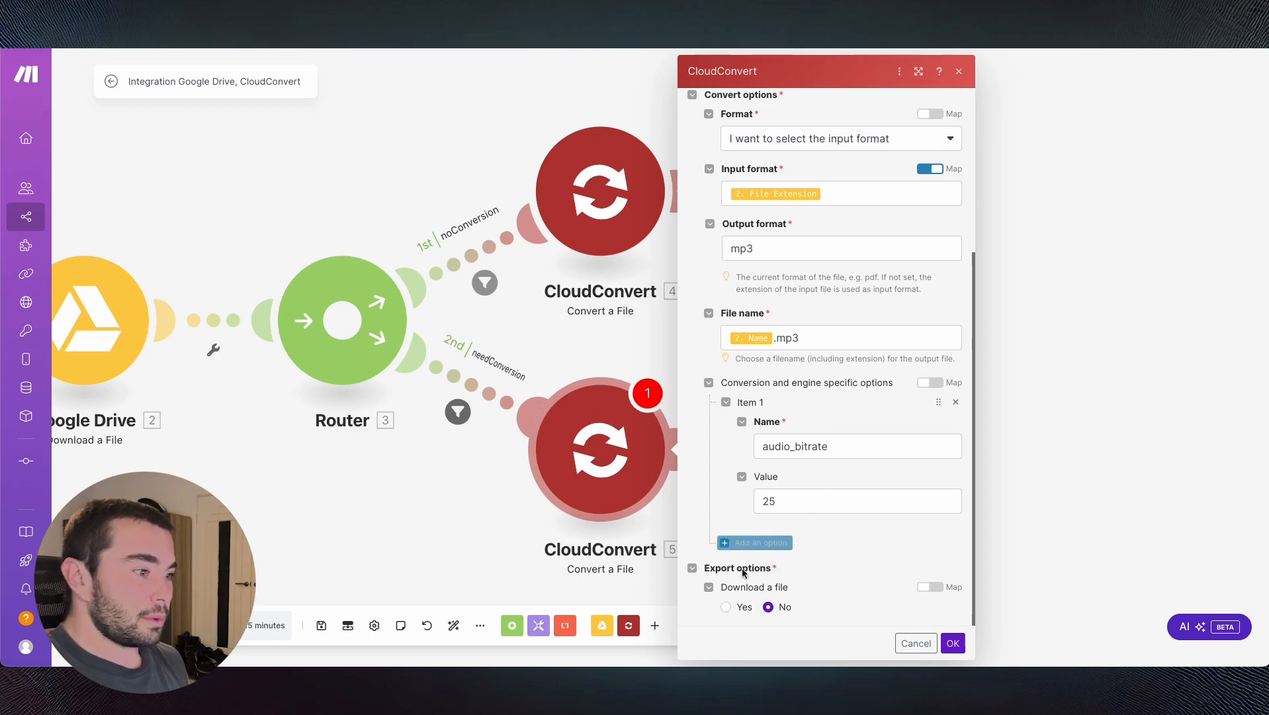
- Enable downloading the converted file, switch that setting to a mapped value of true and save the needConversion module
left_click(726, 607)
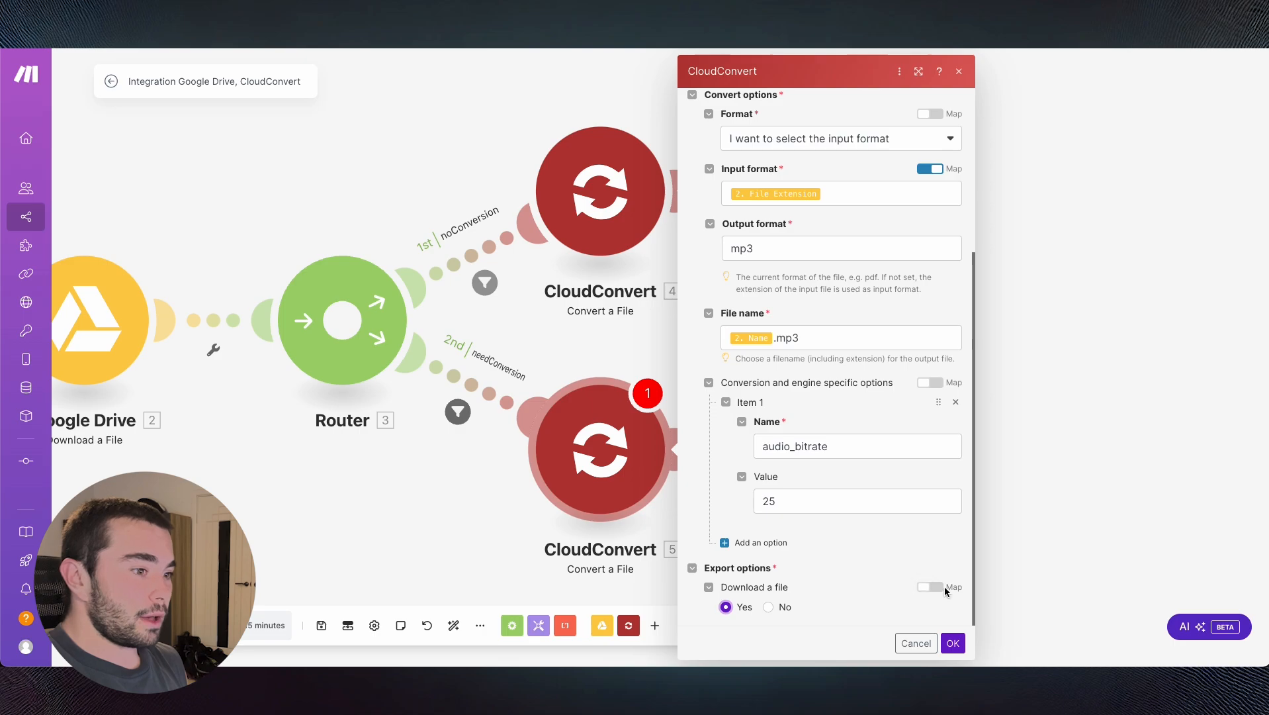
left_click(931, 587)
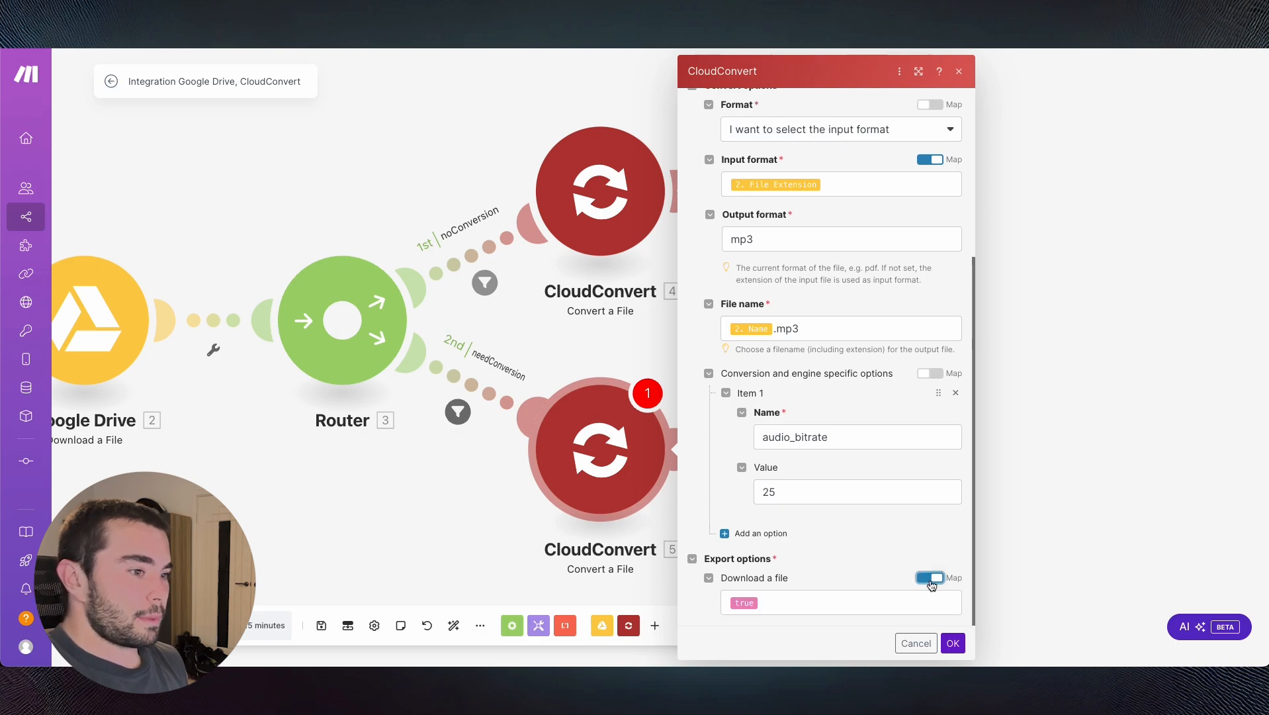
left_click(953, 643)
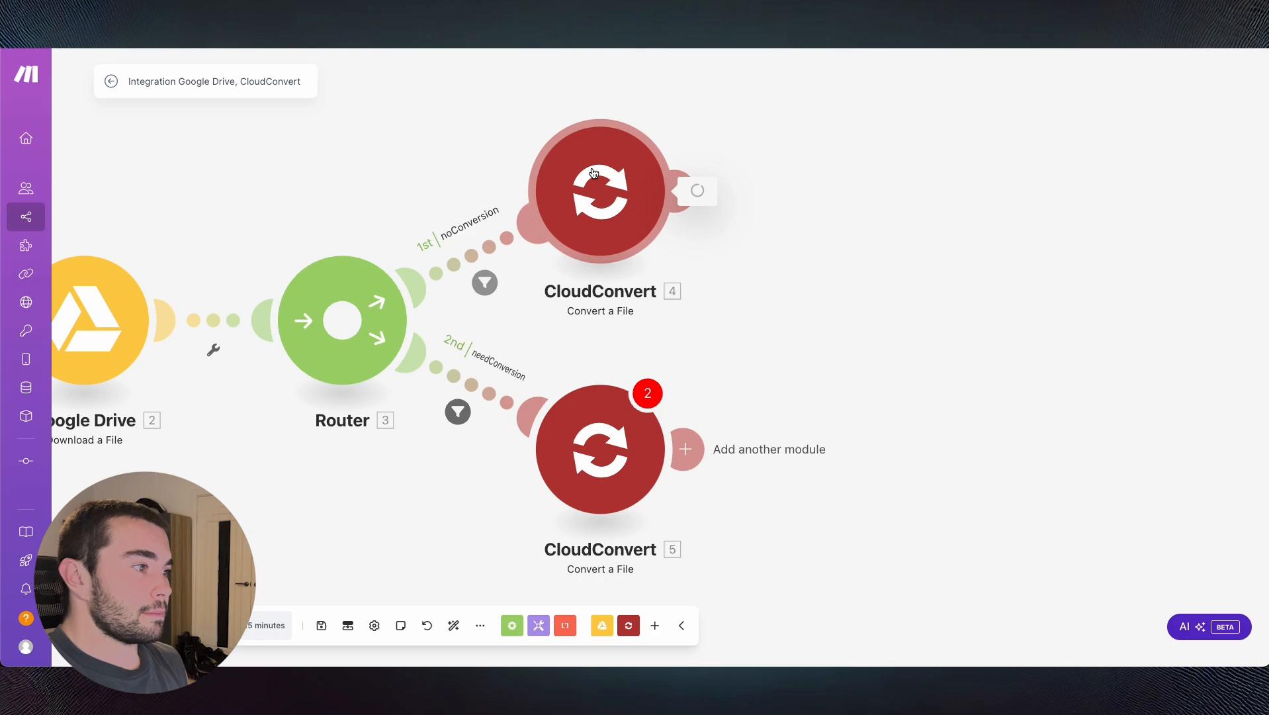
- Enable downloading the converted file in the noConversion module and switch that setting to a mapped value of true
scroll(807, 503, "down", 3)
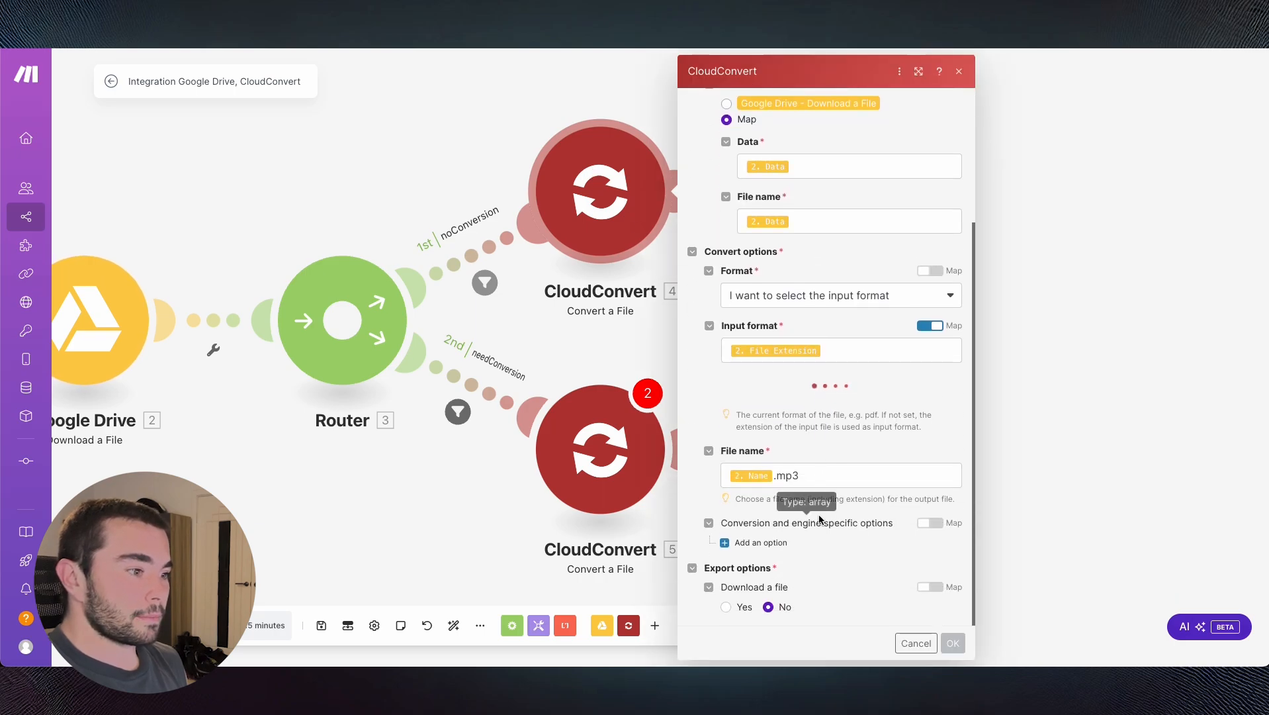
left_click(726, 607)
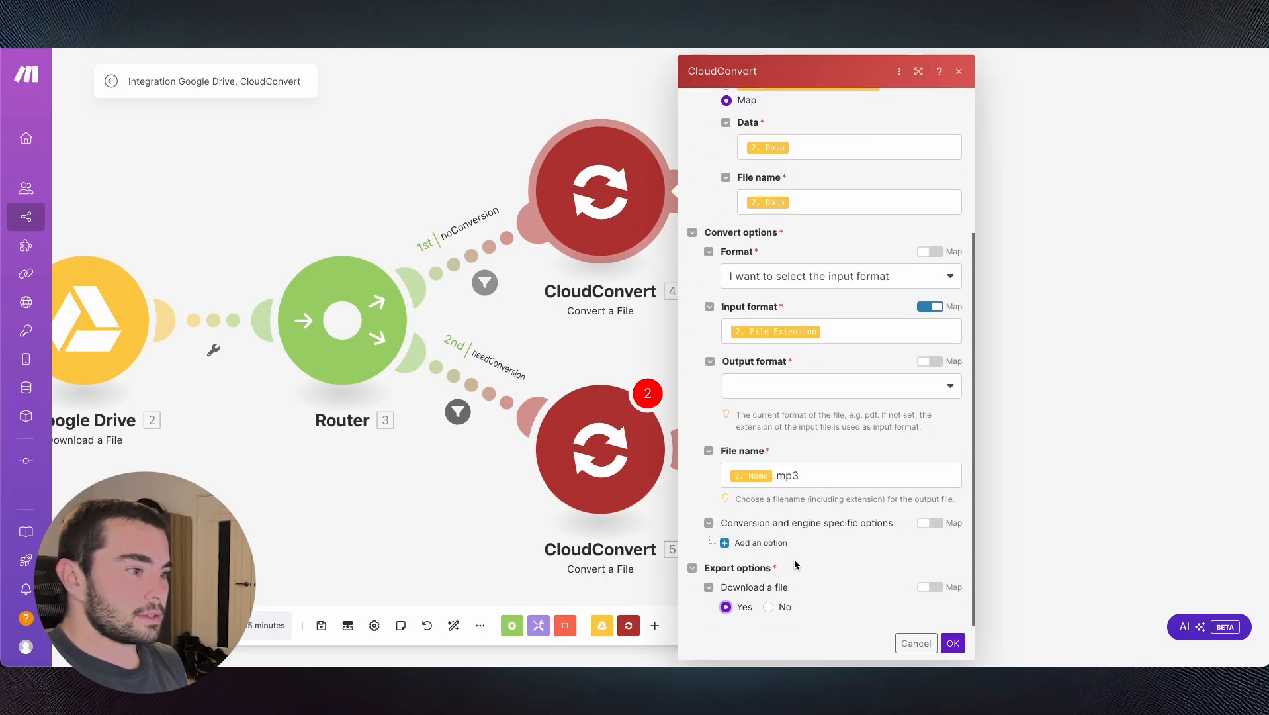
left_click(930, 587)
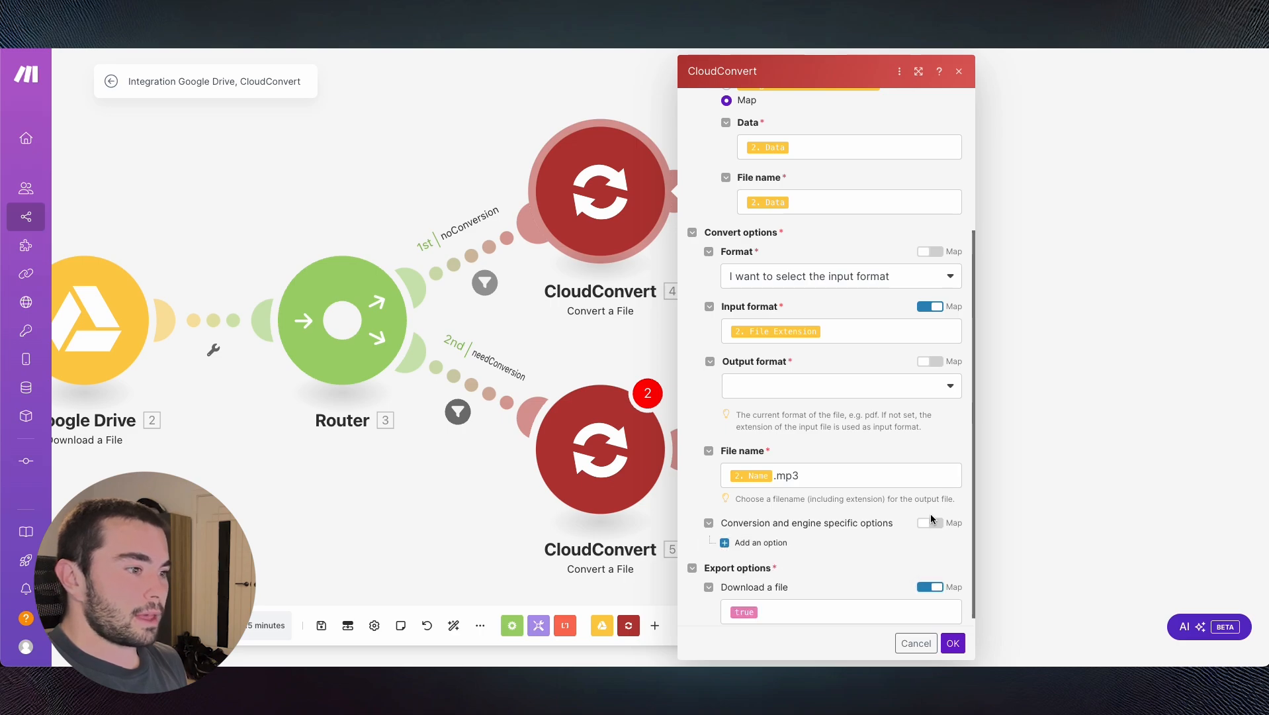
- Add a conversion and engine specific option named audio_bitrate with the value 25 to the noConversion module
left_click(930, 522)
left_click(930, 522)
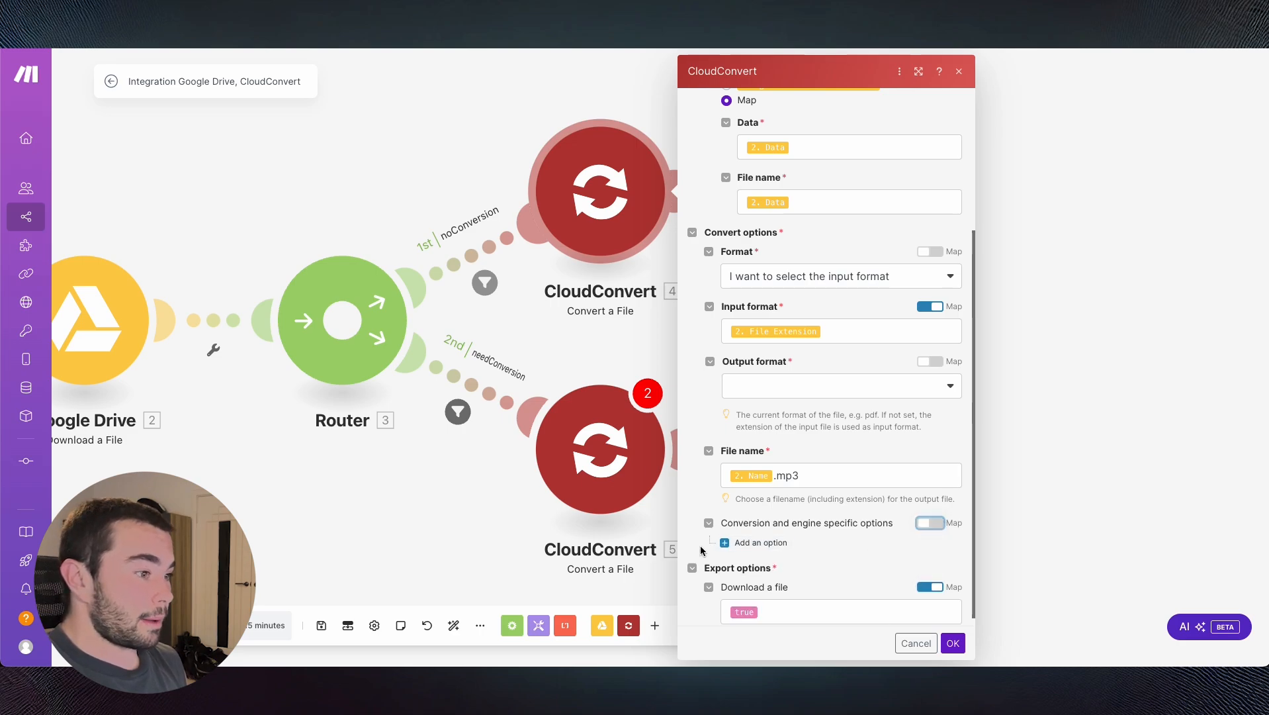
left_click(761, 542)
scroll(789, 459, "down", 2)
left_click(792, 440)
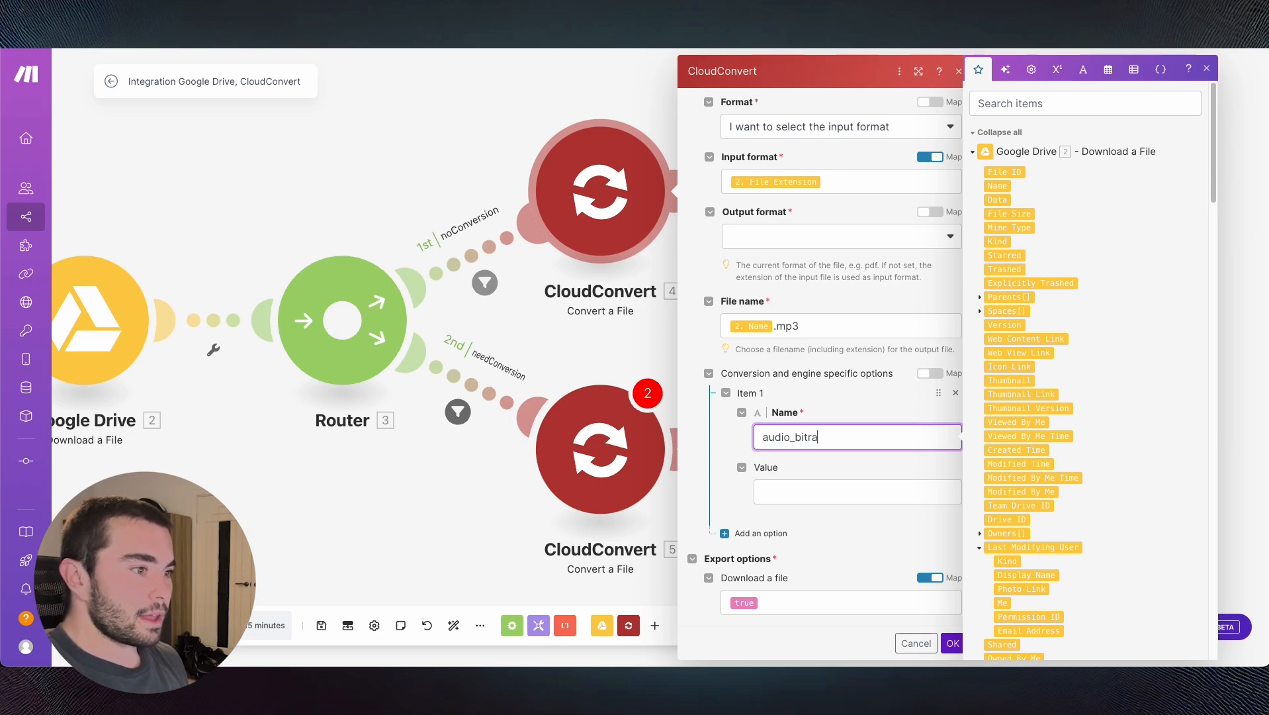
type("te")
left_click(798, 492)
type("25")
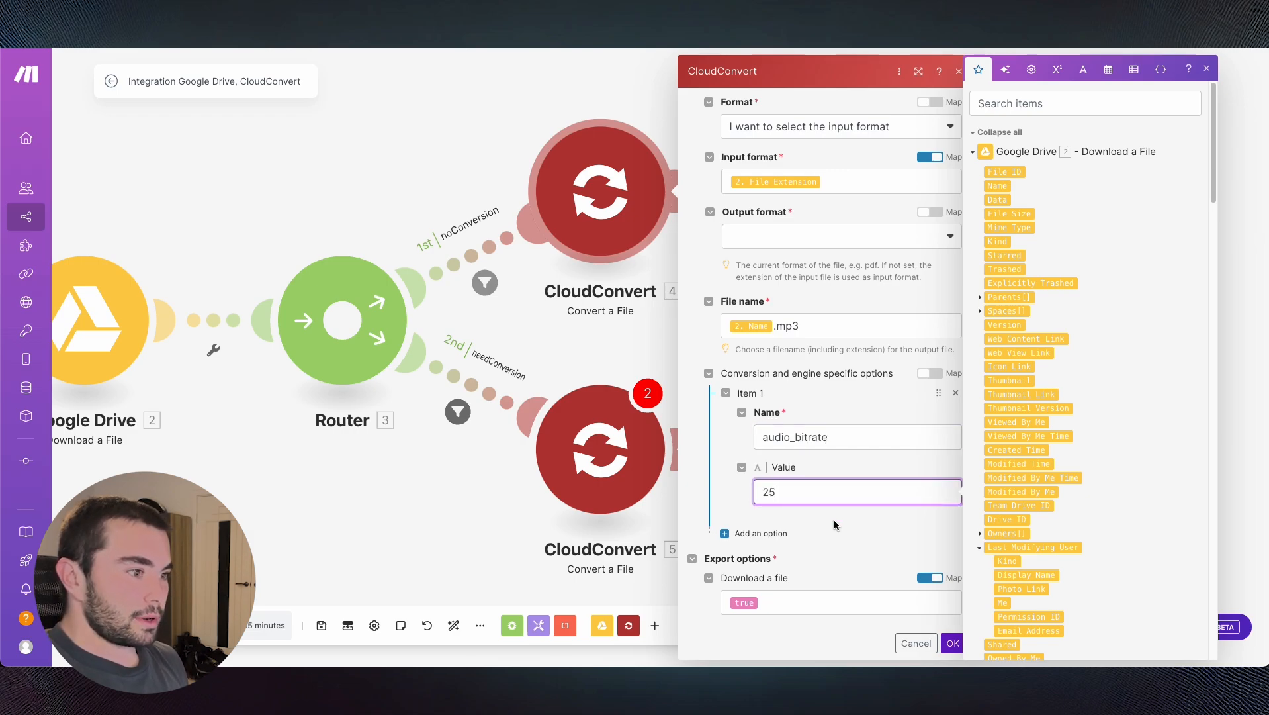
left_click(791, 560)
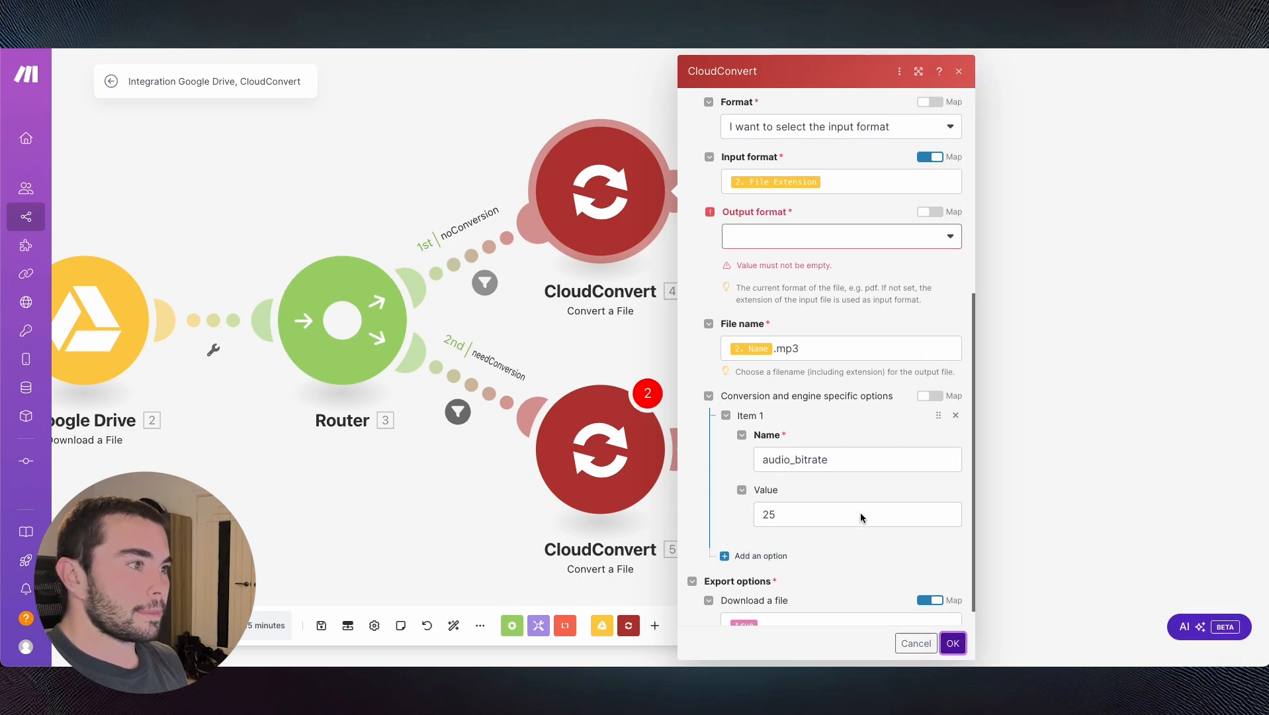
- Switch the noConversion module's output format to a mapped value of mp3 and save the module
scroll(828, 258, "up", 3)
left_click(827, 361)
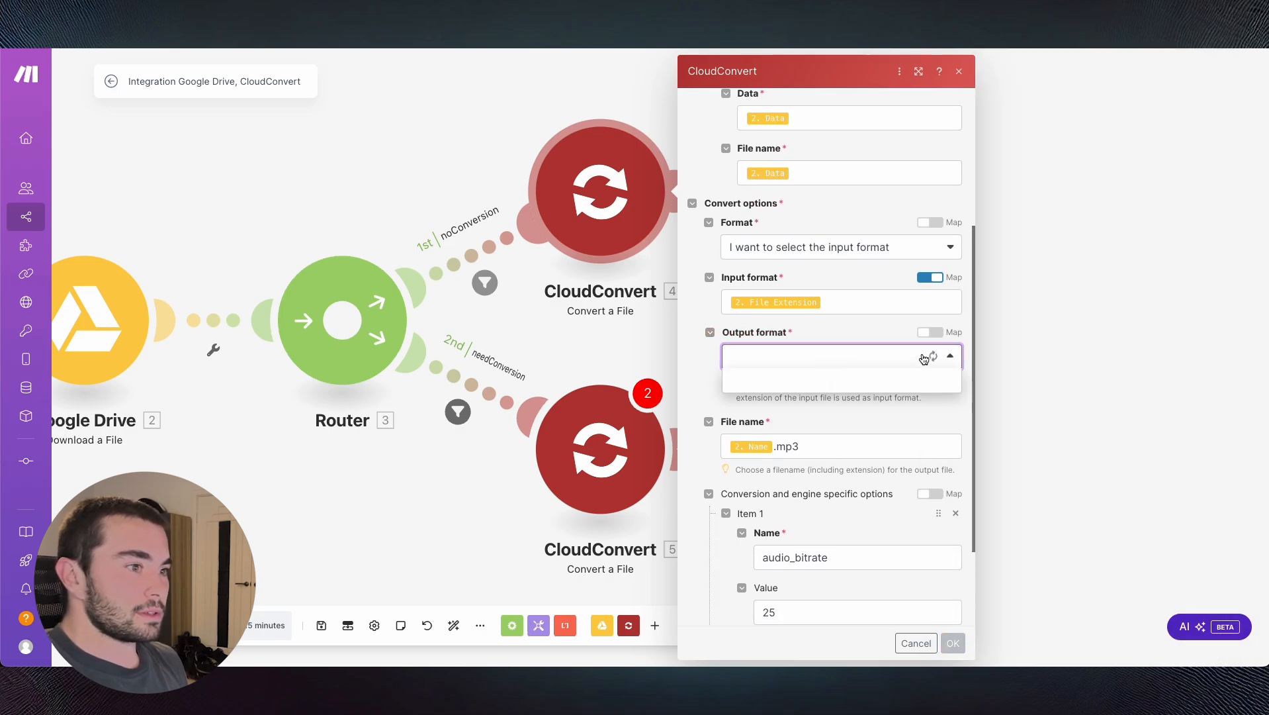
left_click(929, 332)
left_click(834, 359)
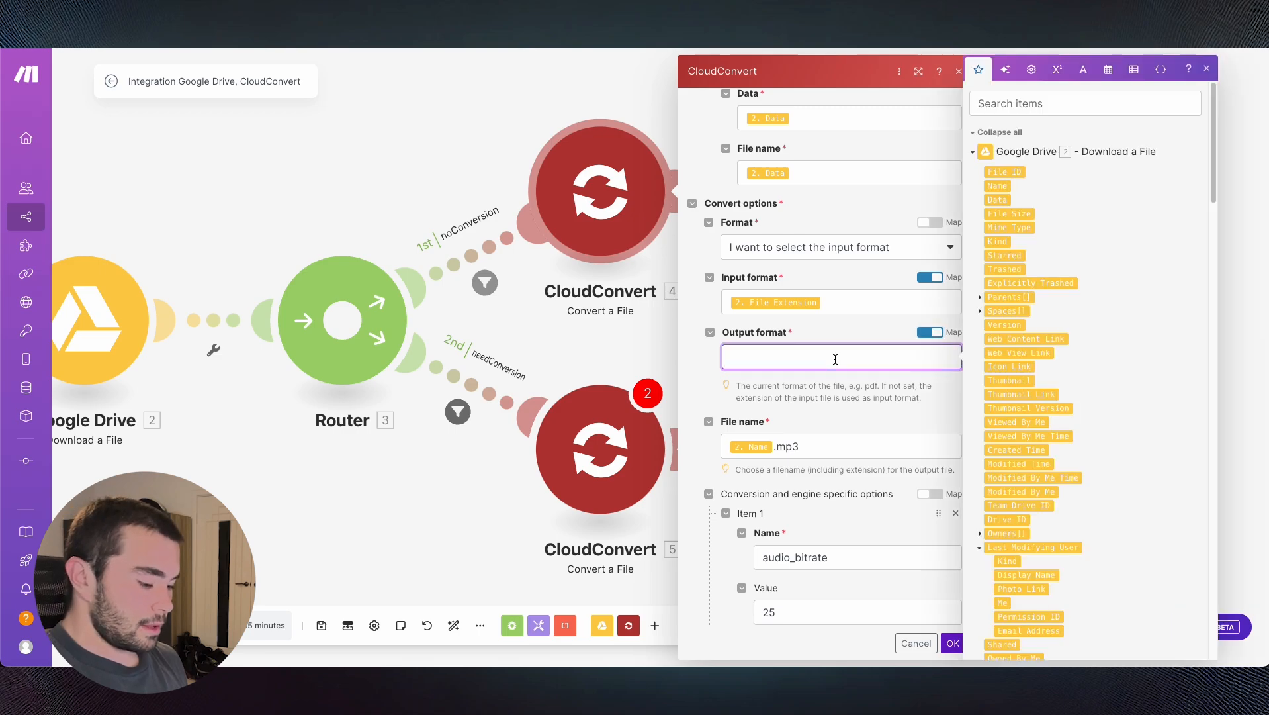
left_click(953, 642)
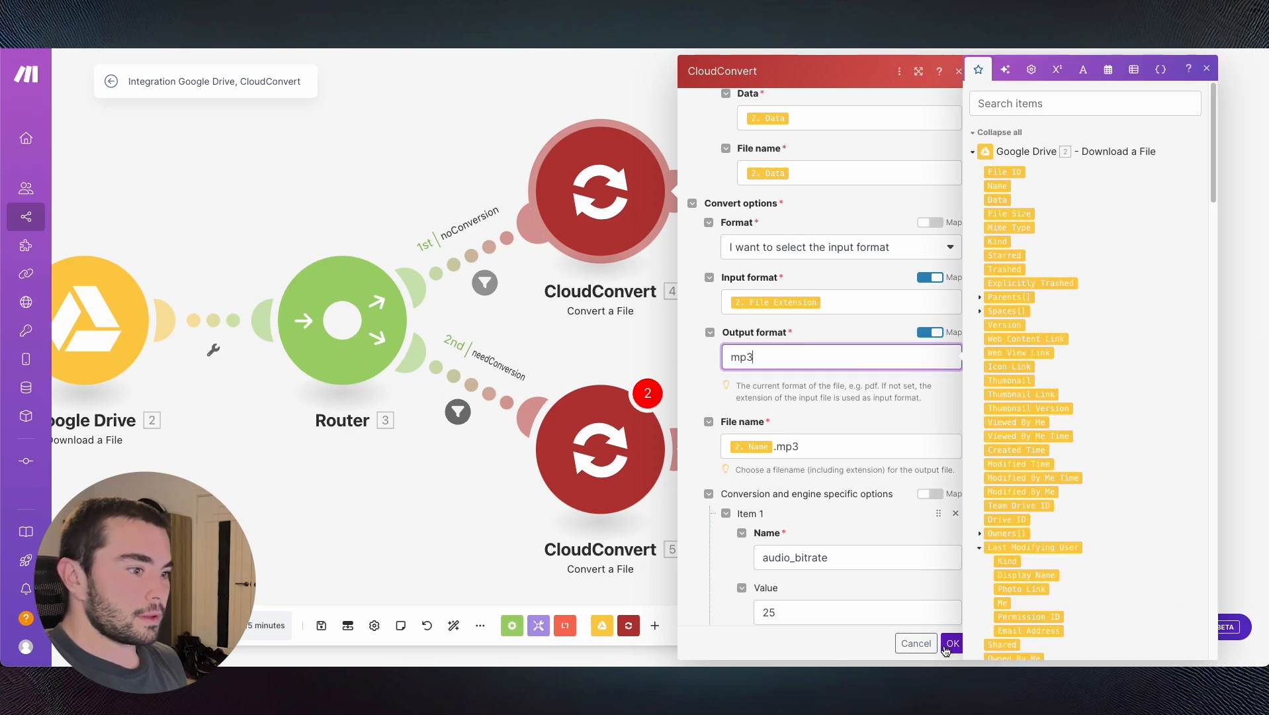
- Map the needConversion module's input file manually, using Download a File's Data for the data and Name for the file name
left_click(616, 443)
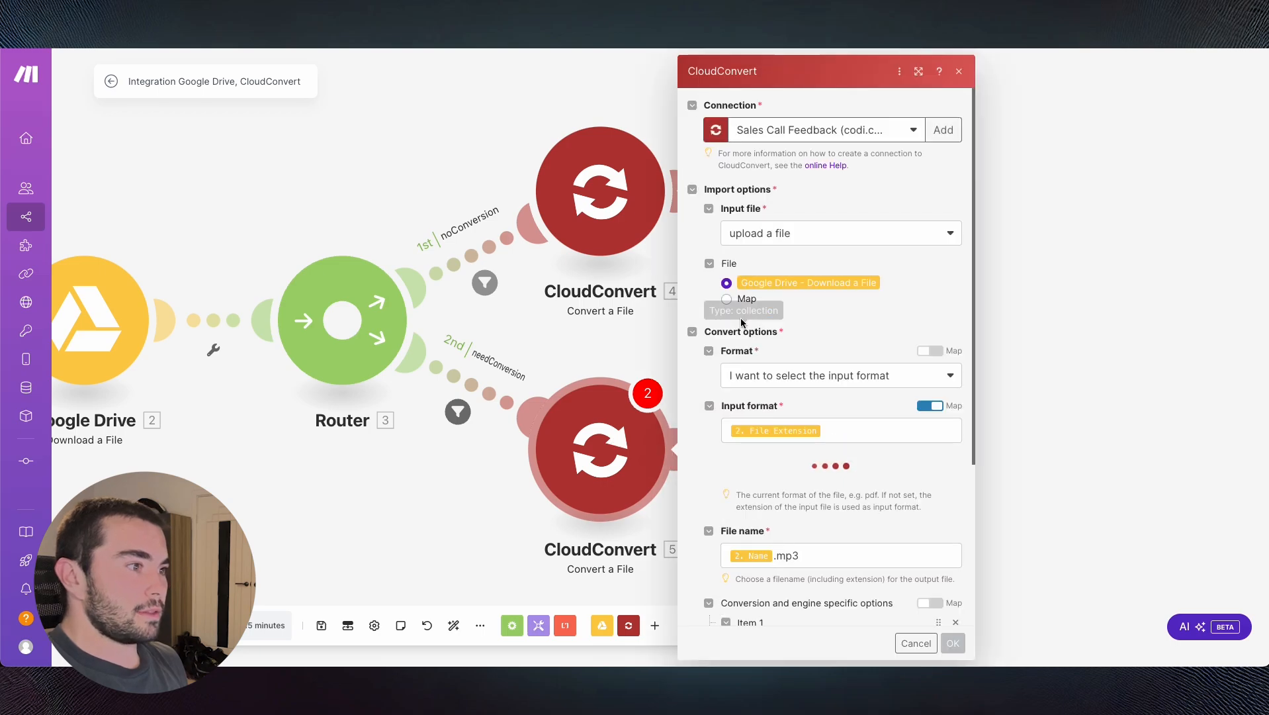
left_click(727, 298)
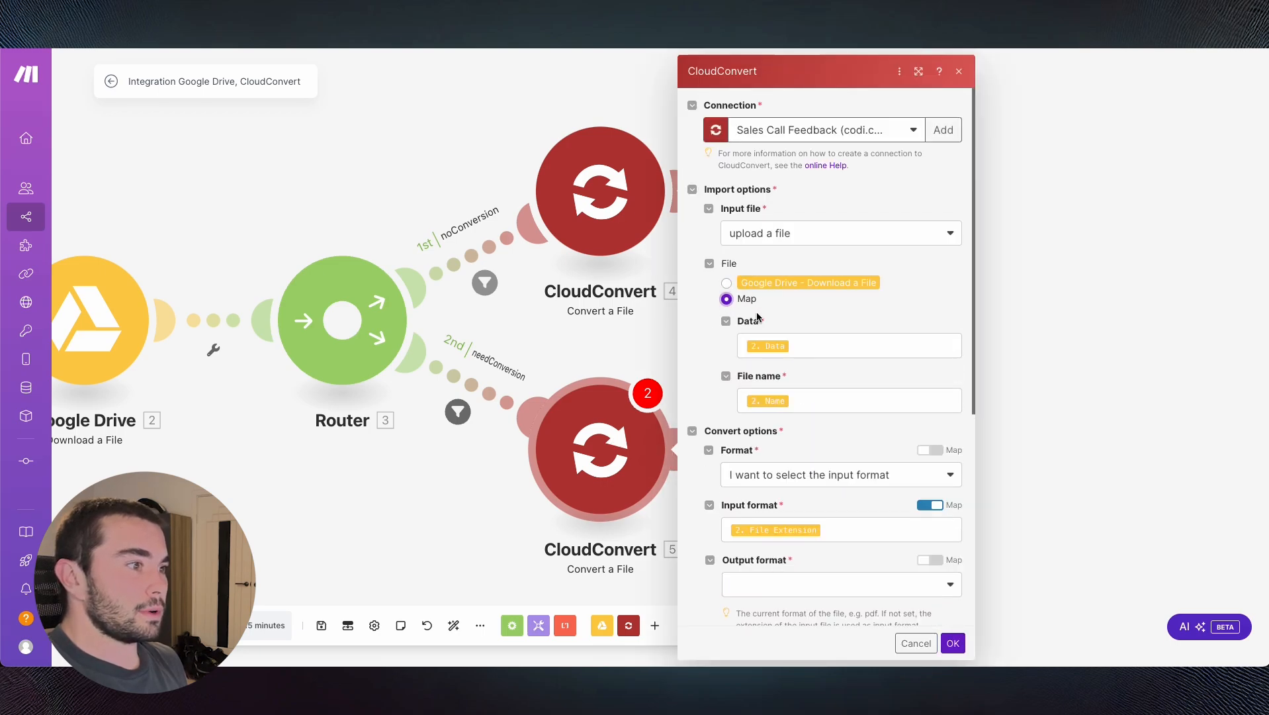
left_click(809, 351)
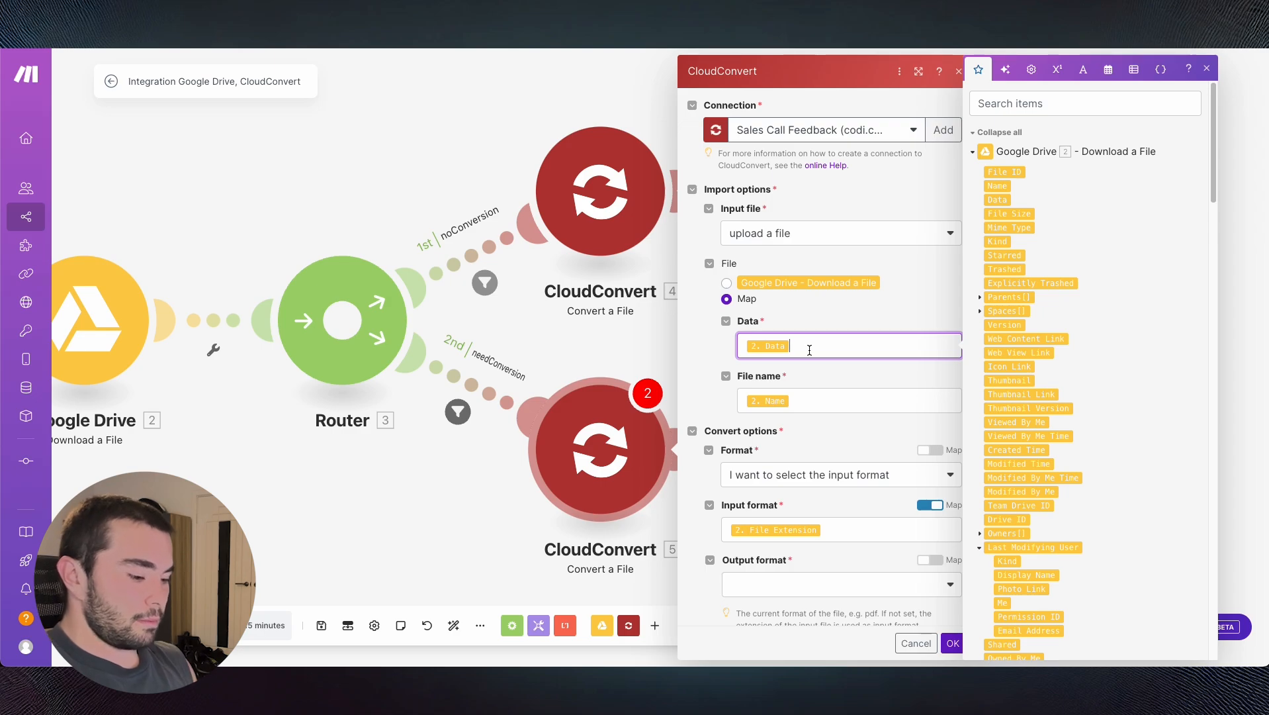
key("BackSpace")
left_click(998, 200)
left_click(822, 395)
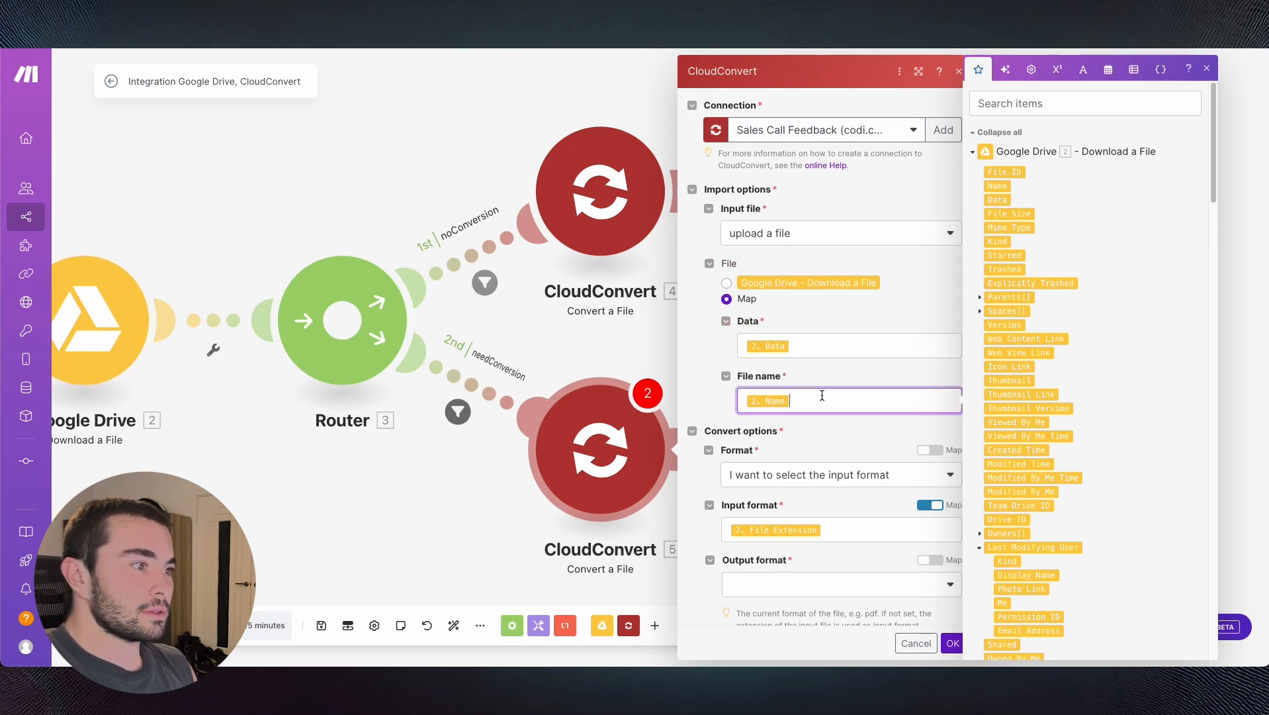
key("BackSpace")
left_click(998, 186)
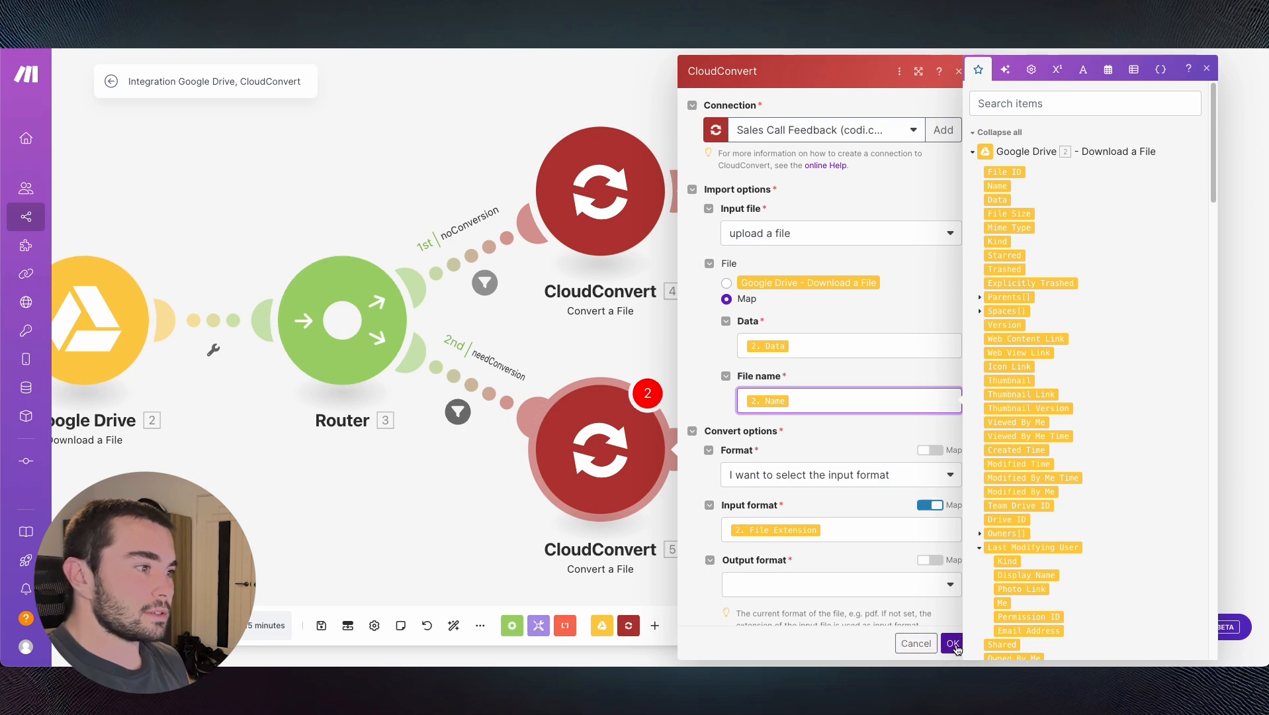
left_click(953, 643)
- Switch the needConversion module's output format to a mapped value of mp3, saving the module and the scenario
left_click(855, 584)
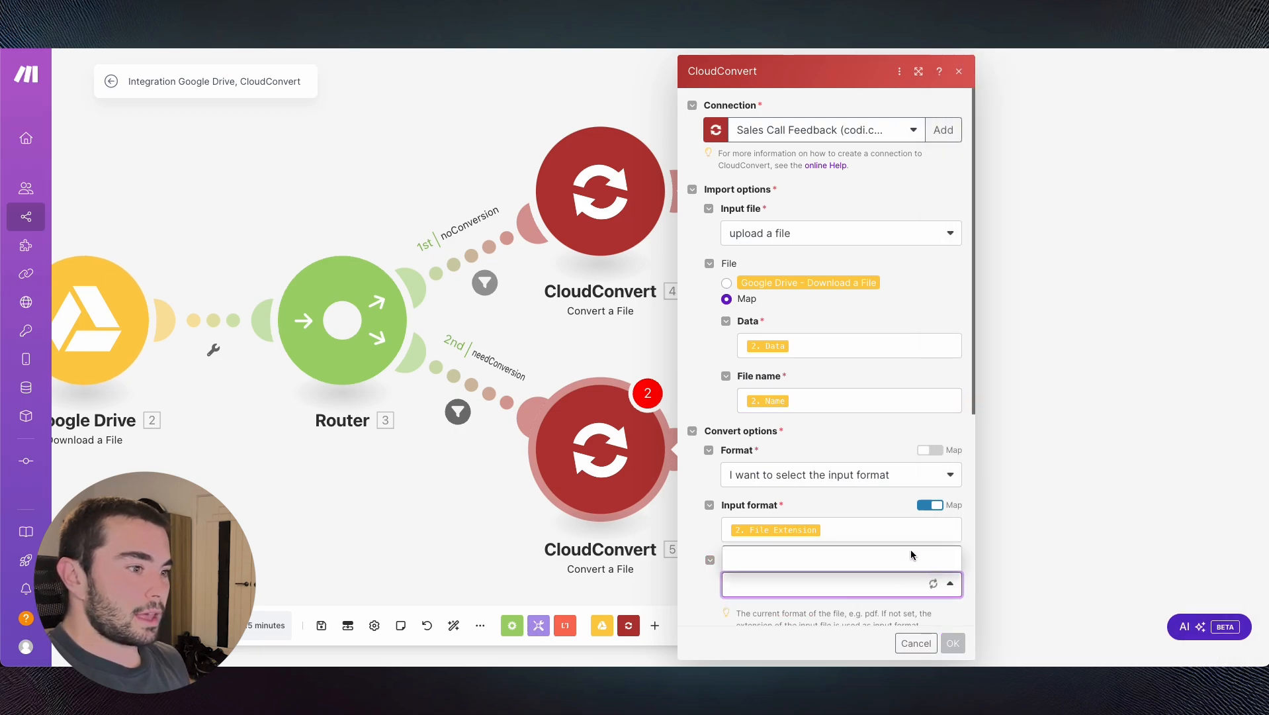
key("Escape")
scroll(878, 499, "down", 2)
left_click(930, 439)
left_click(842, 465)
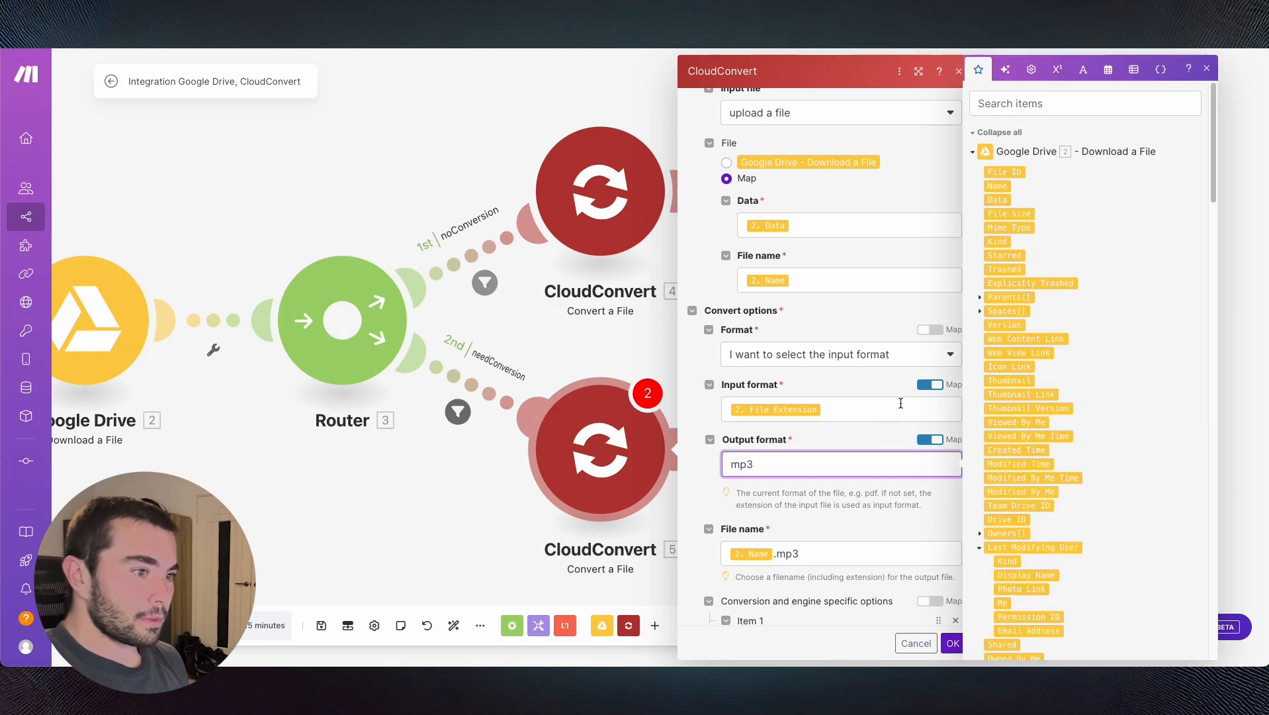
left_click(947, 653)
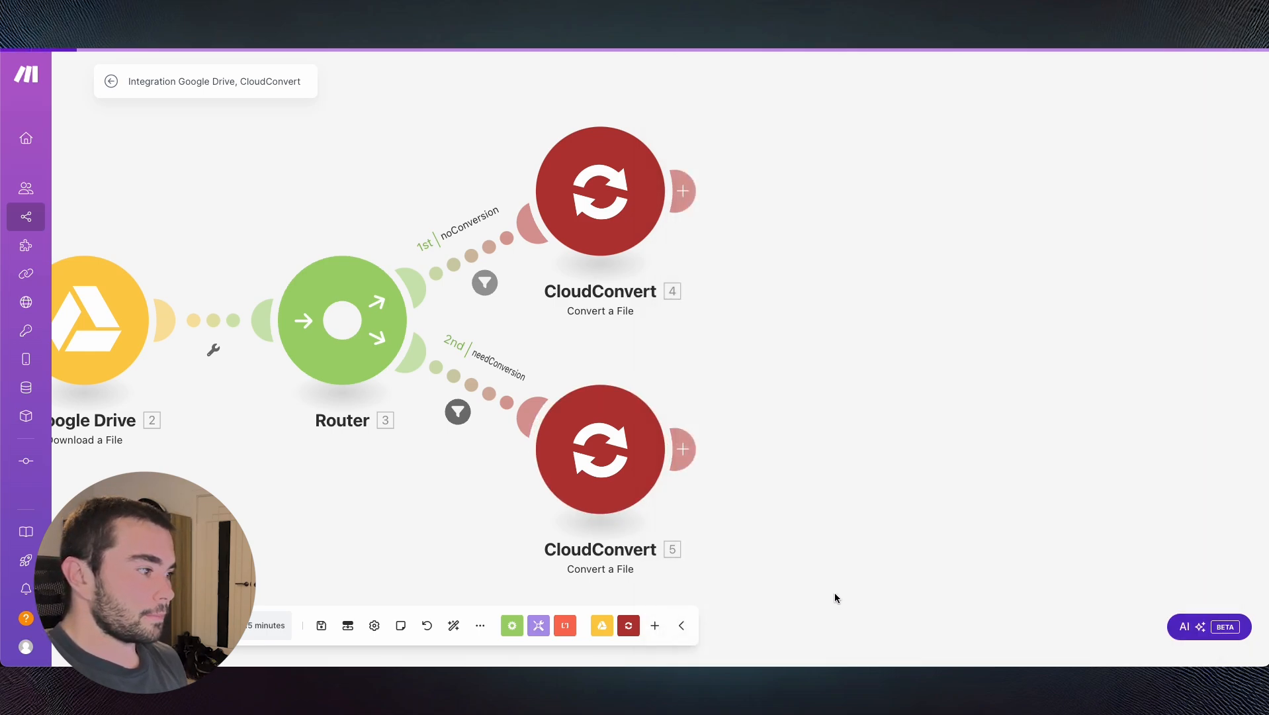
left_click(321, 626)
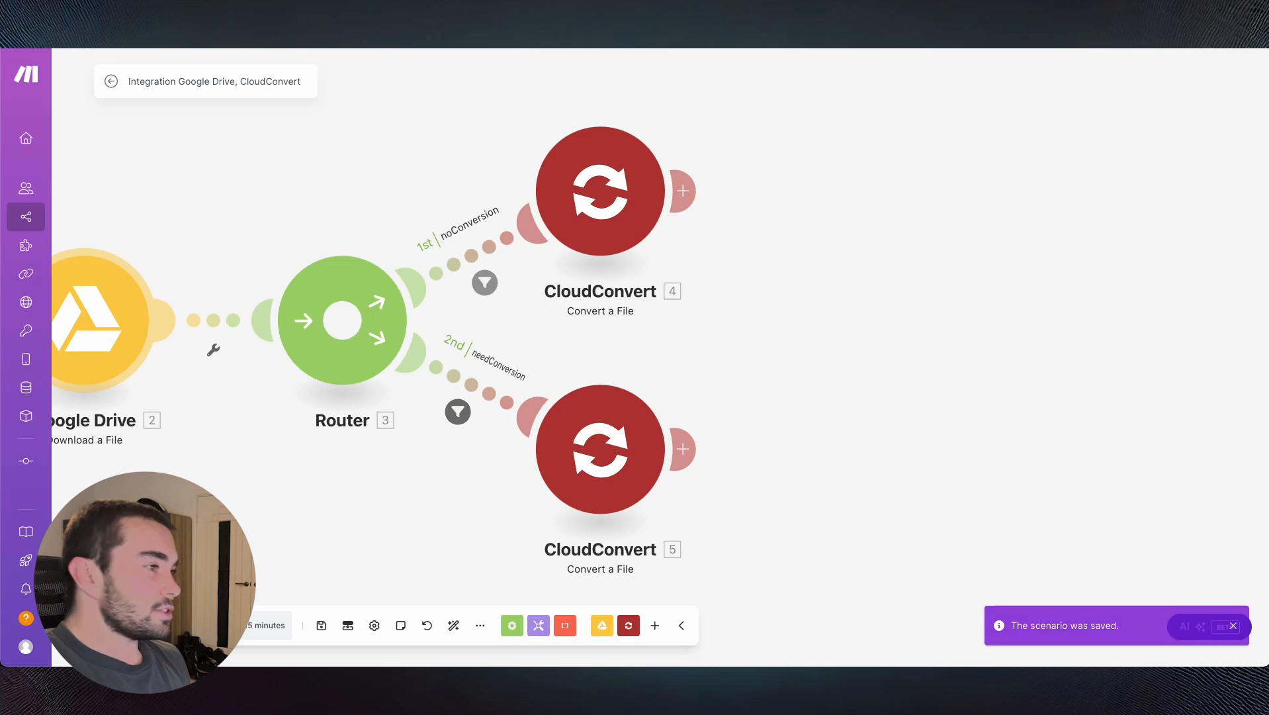
- Add an OpenAI Create a Transcription (Whisper) module after the noConversion CloudConvert module
left_click(682, 191)
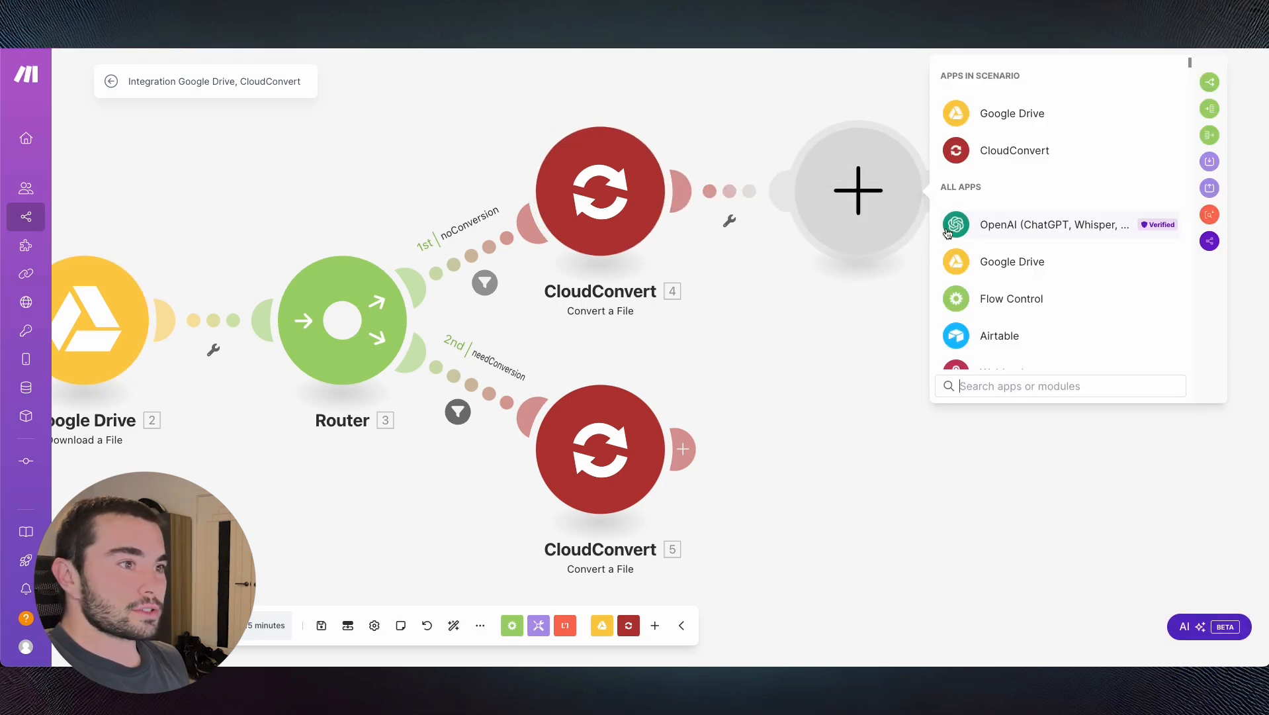
left_click(1000, 222)
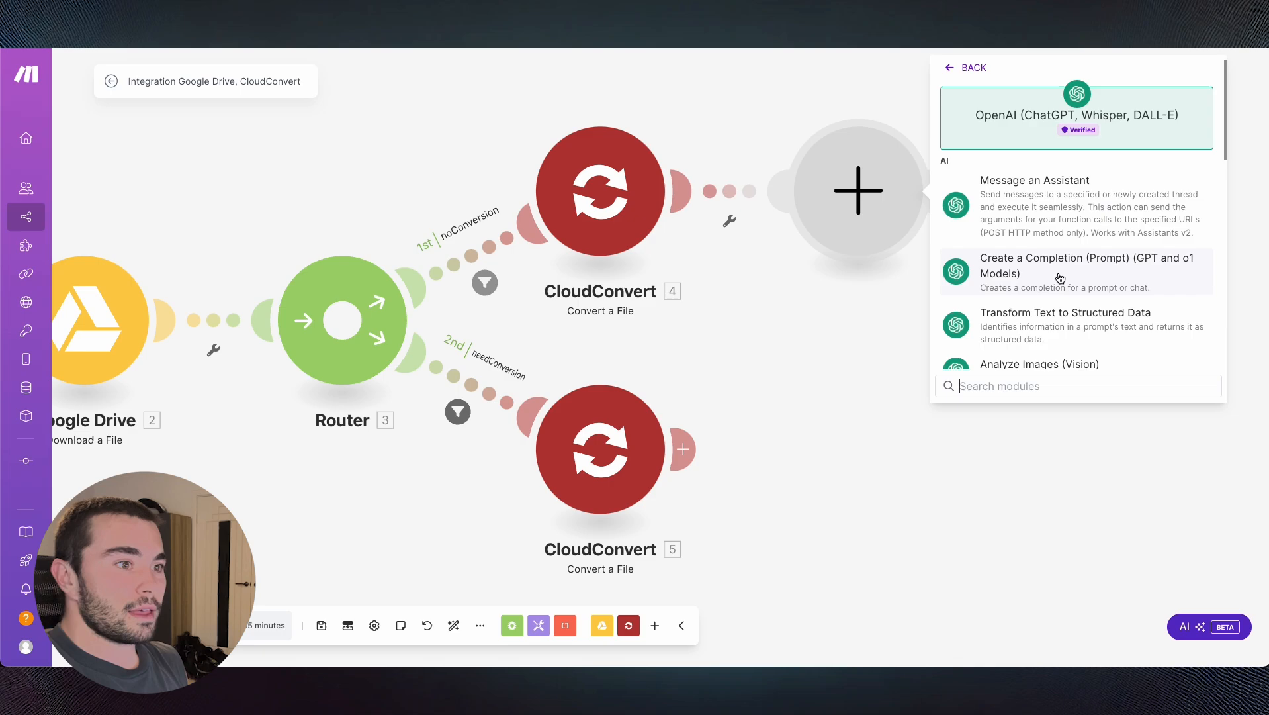
type("tra")
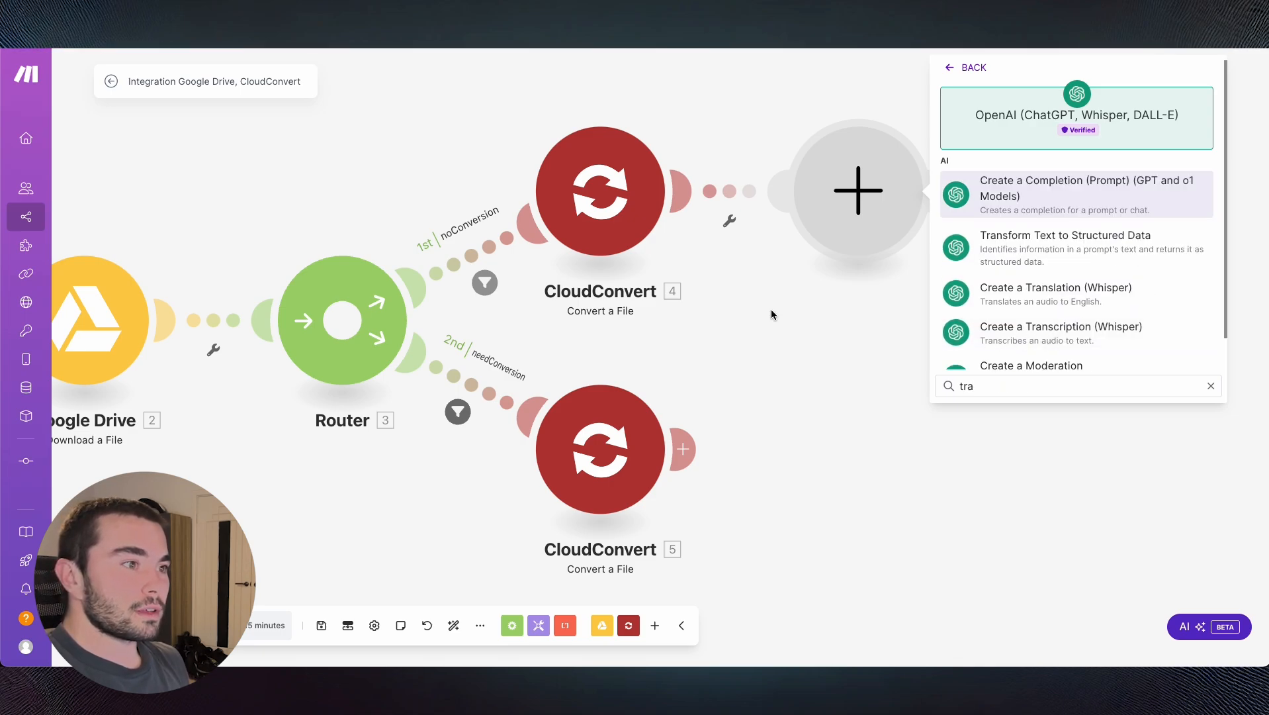
left_click(1055, 337)
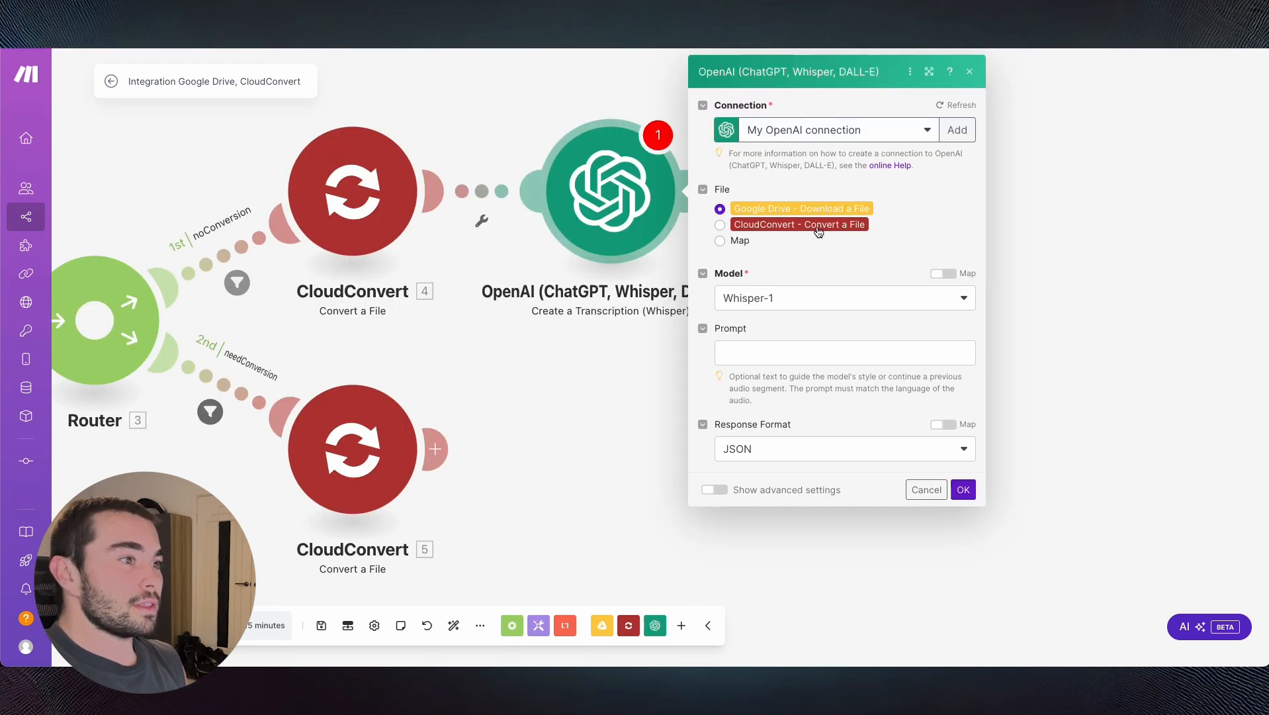
- Select CloudConvert - Convert a File as the transcription's file source and enter the prompt "create a transcript from given file"
left_click(720, 225)
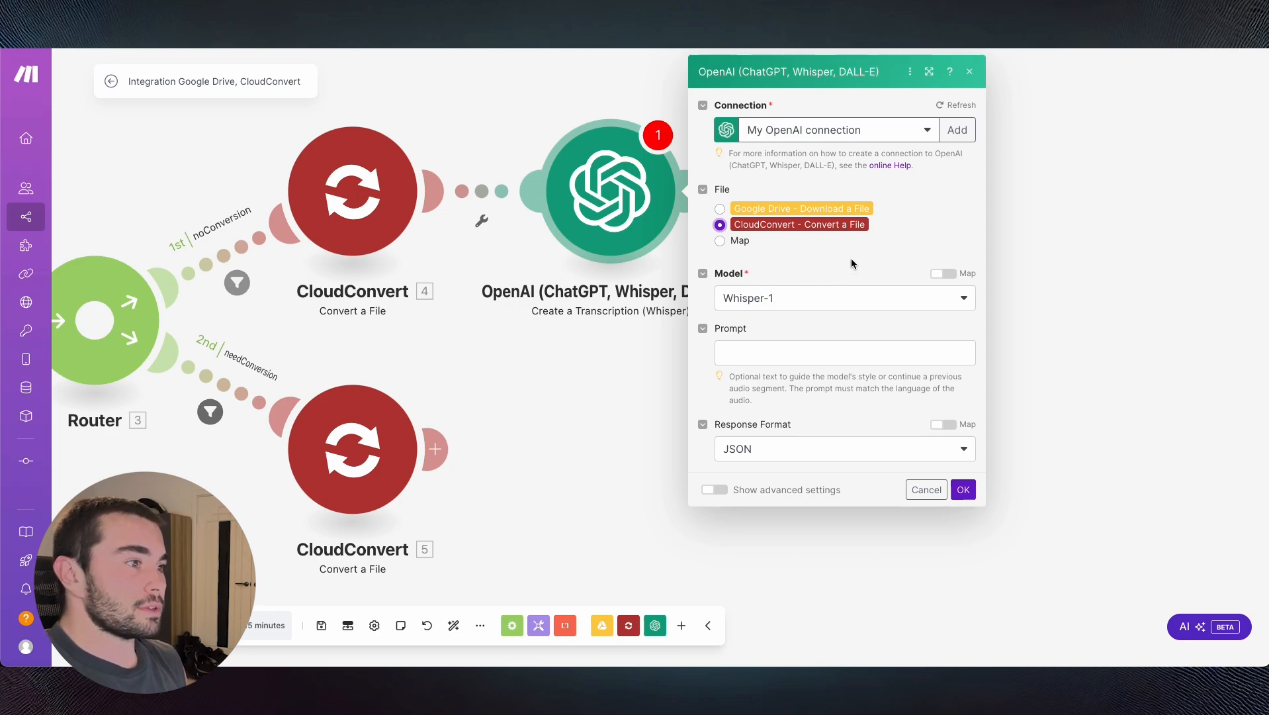
left_click(754, 353)
type("c")
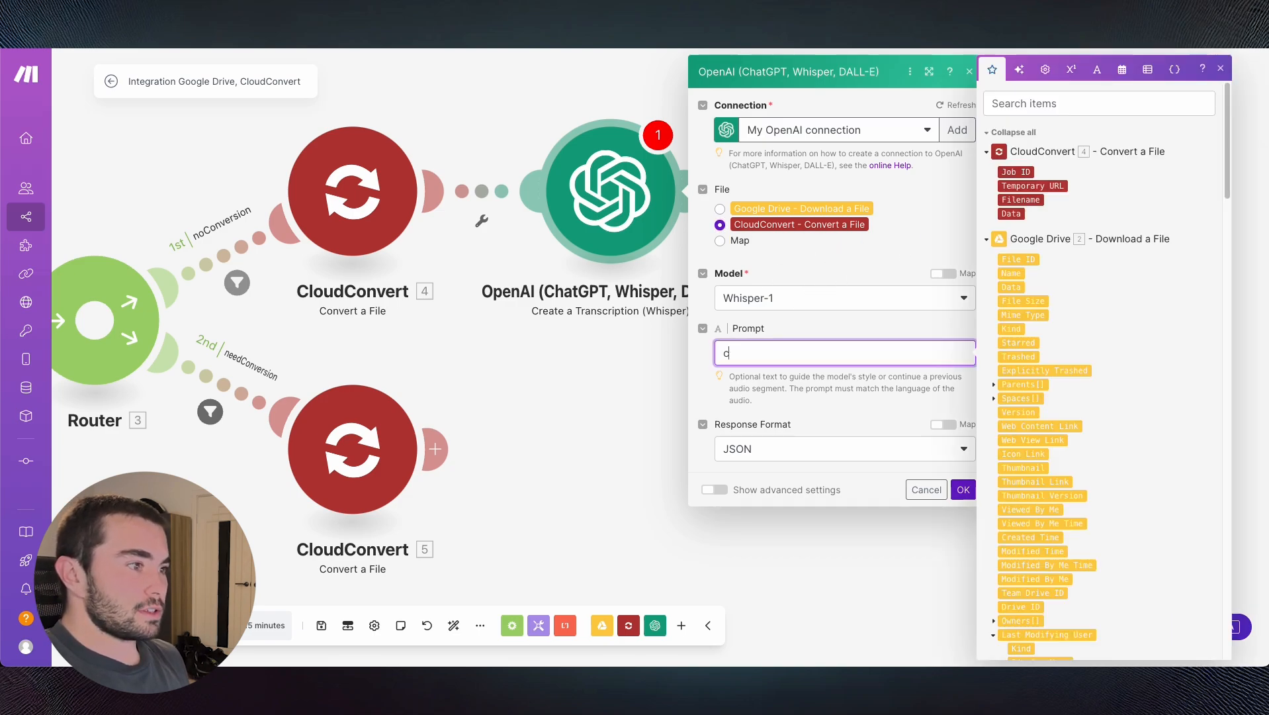
type("veate a transc")
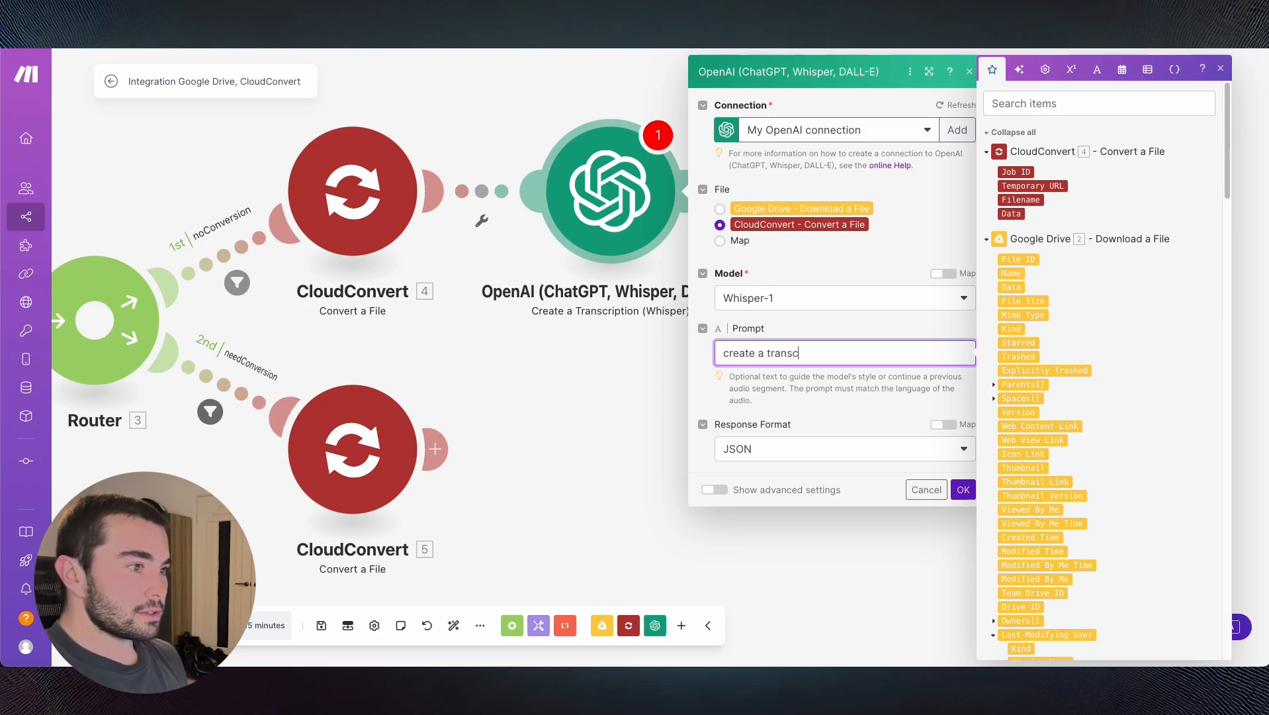
type("ript from")
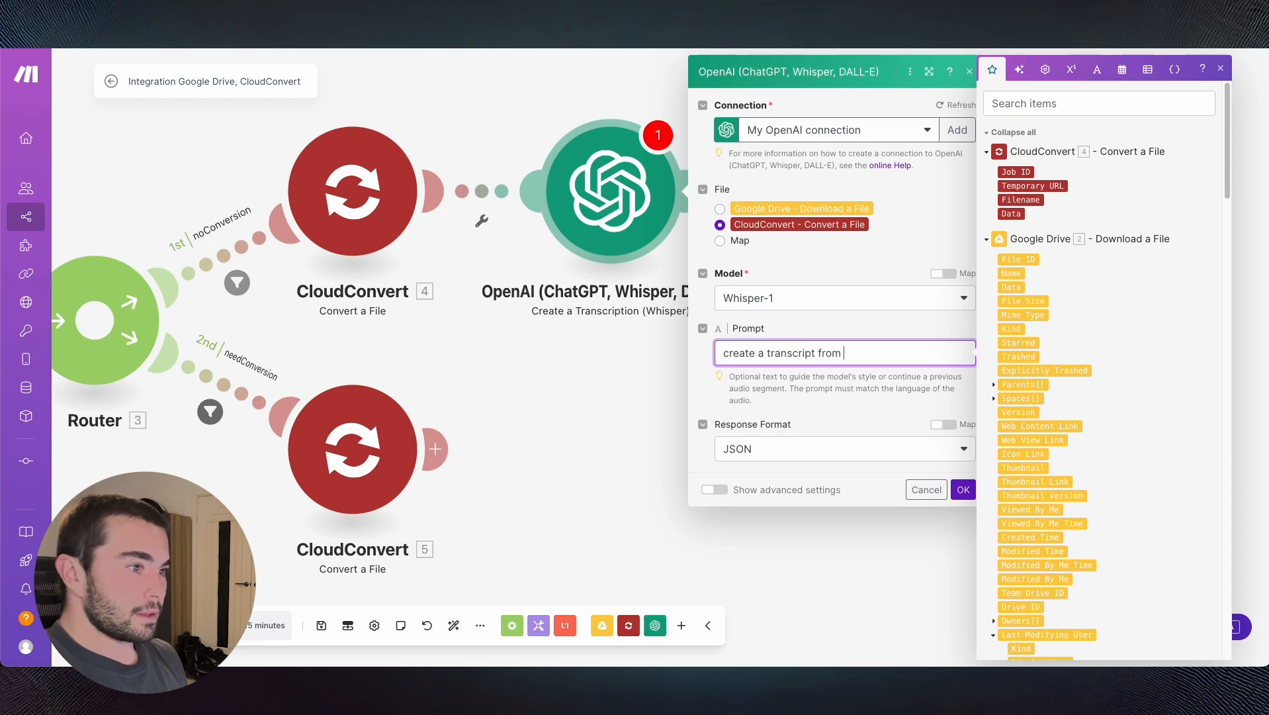
type(" given fg")
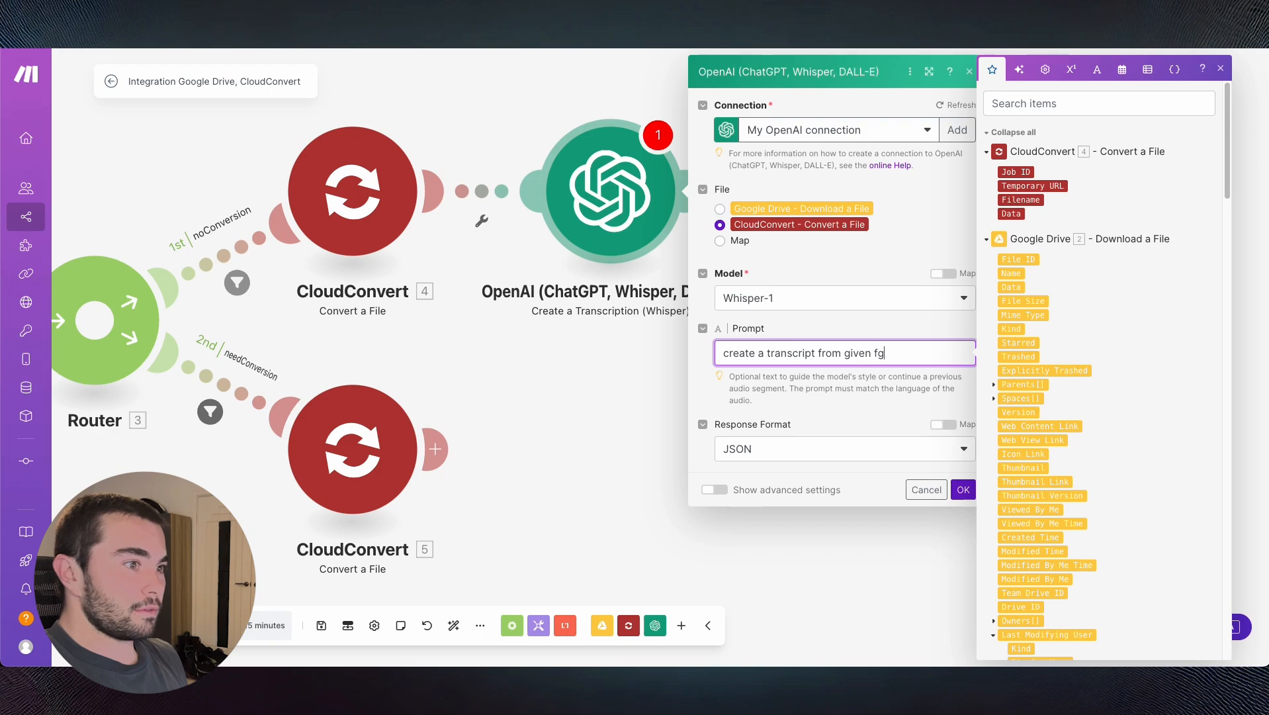
left_click(836, 402)
- Set the transcription's response format to Text and save the module
left_click(827, 449)
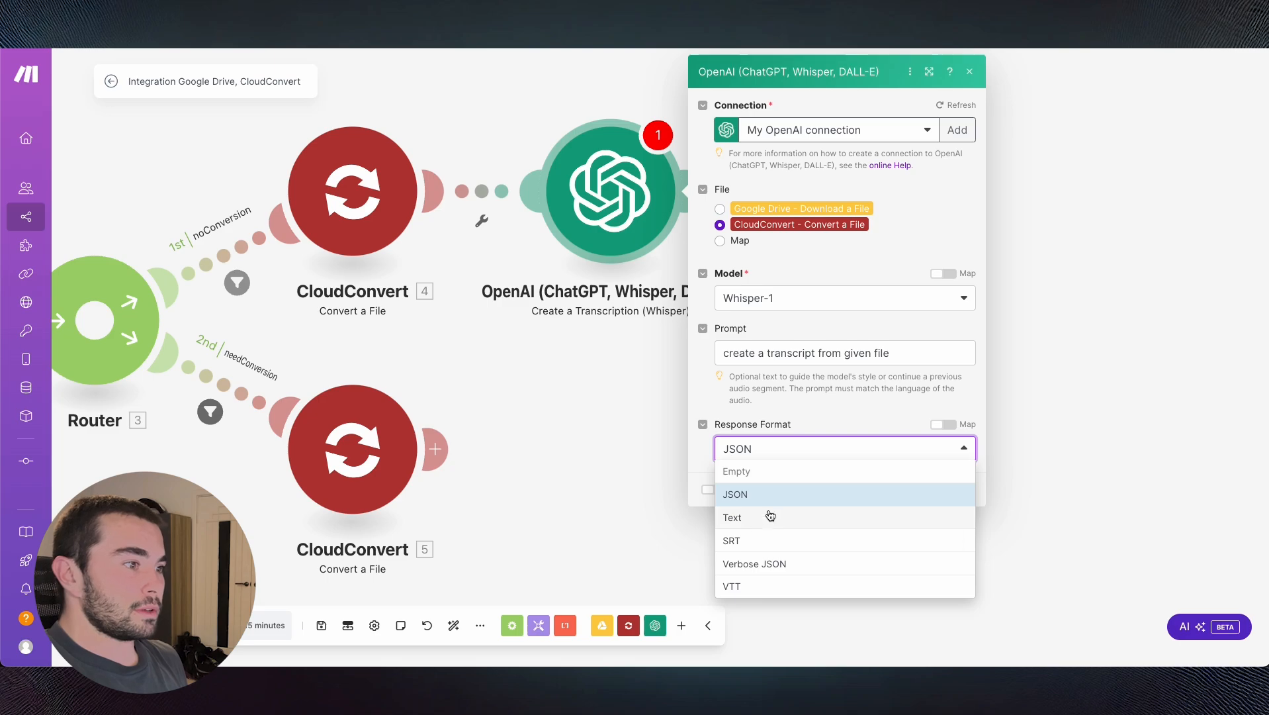
left_click(734, 520)
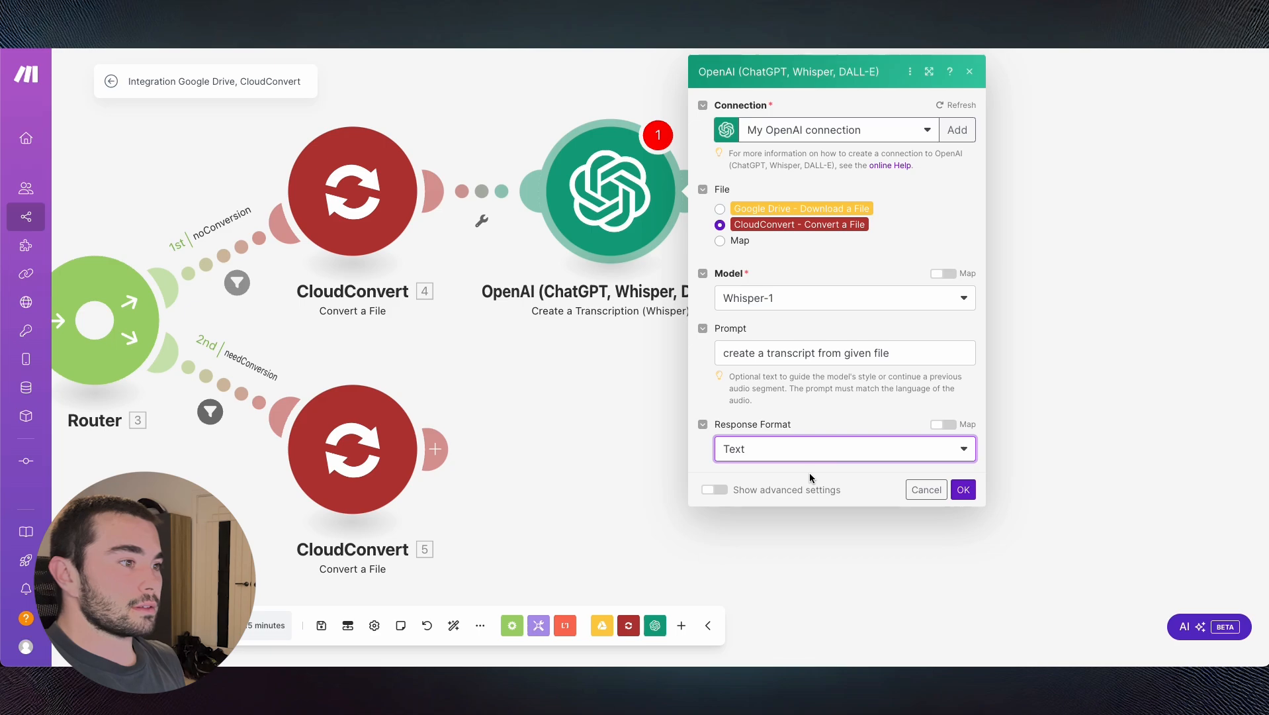
left_click(964, 490)
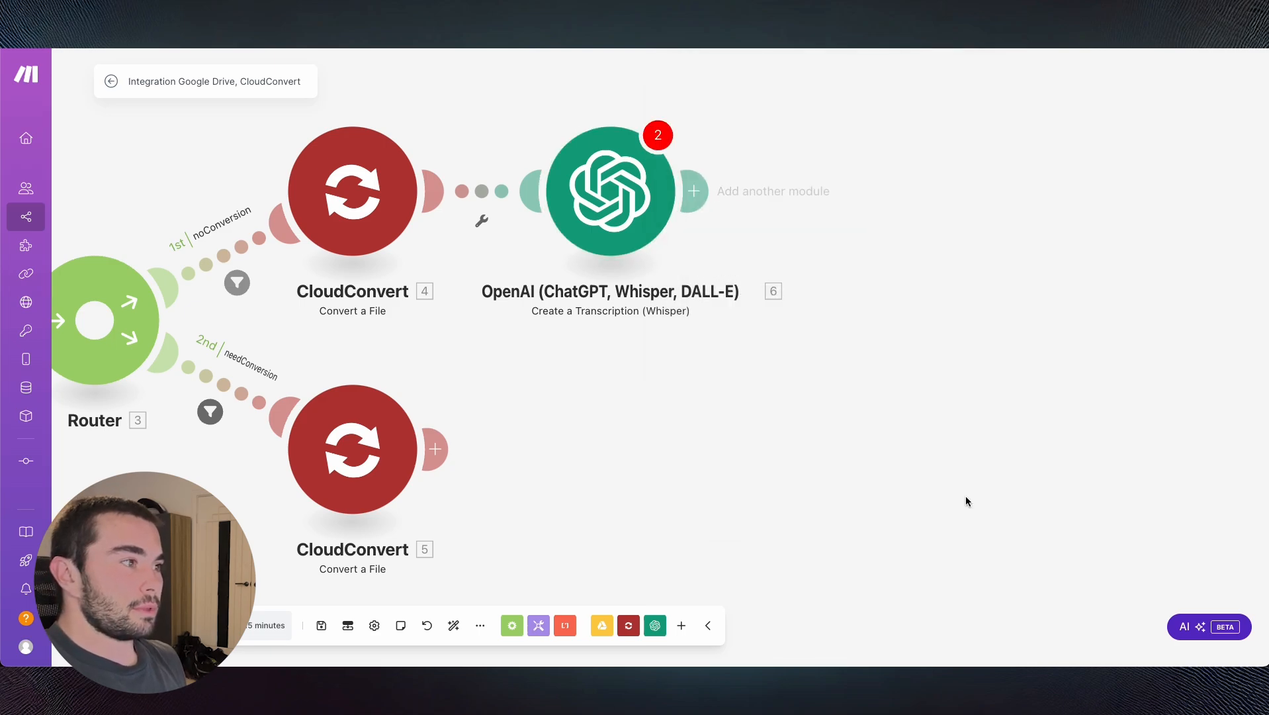
- Switch the transcription's file source to manual mapping, using CloudConvert's Filename as the file name and Data as the file data
left_click(635, 211)
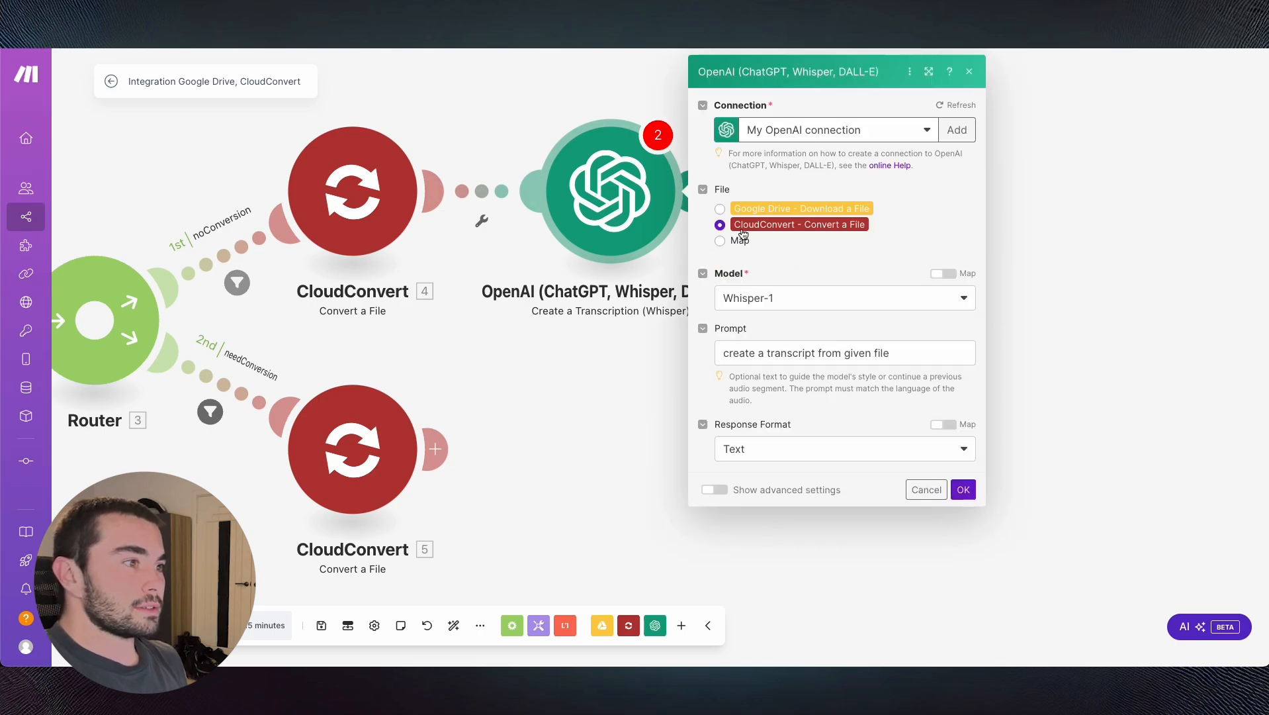
left_click(722, 241)
left_click(828, 291)
key("BackSpace")
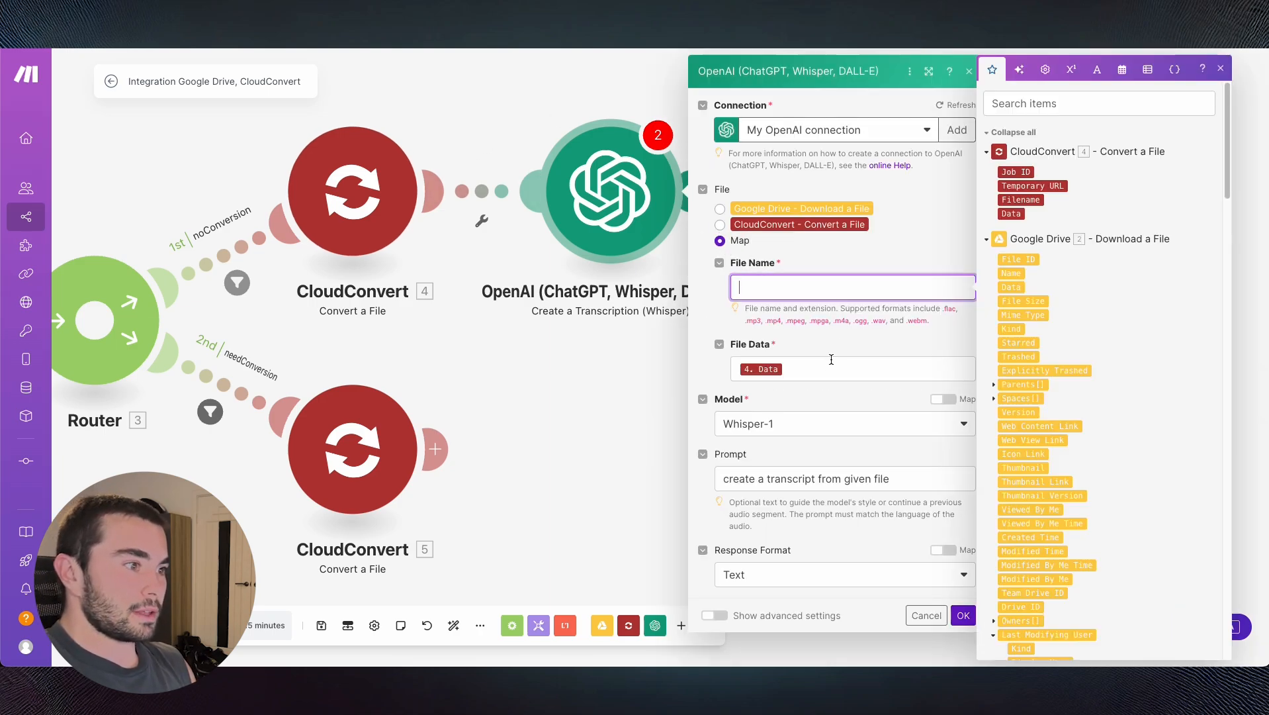
left_click(831, 372)
key("BackSpace")
left_click(1013, 213)
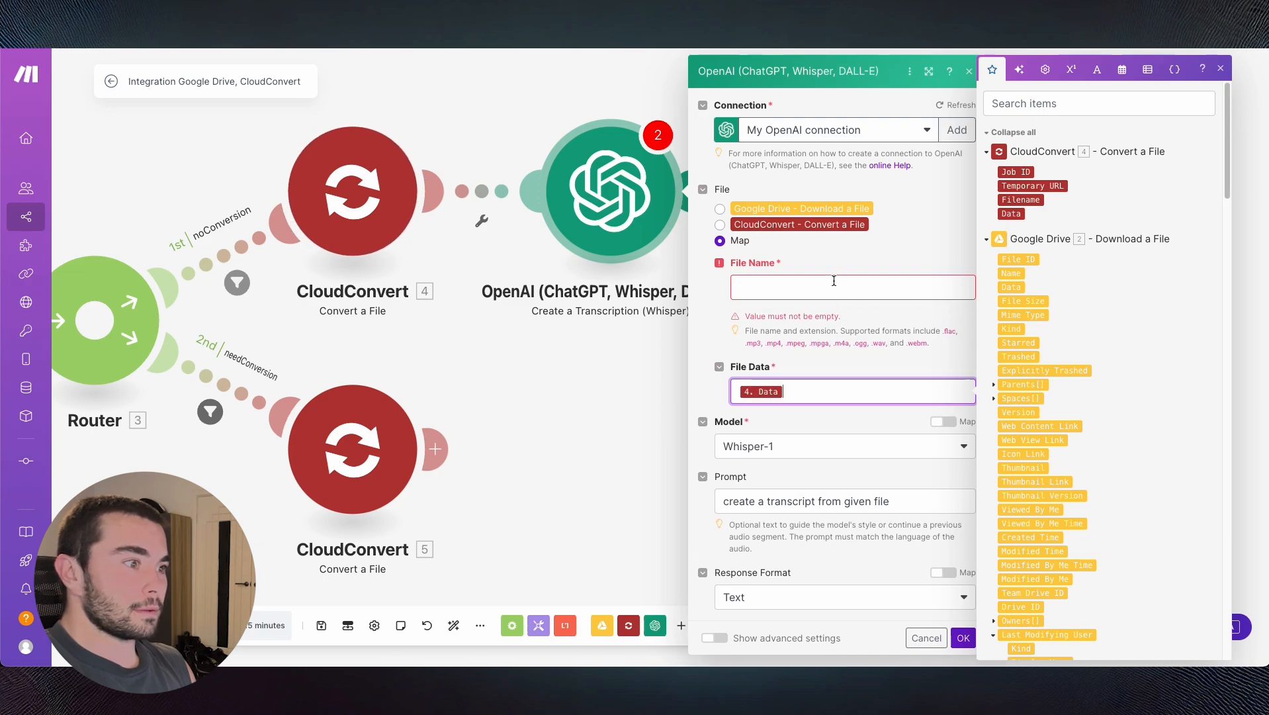
left_click(1041, 200)
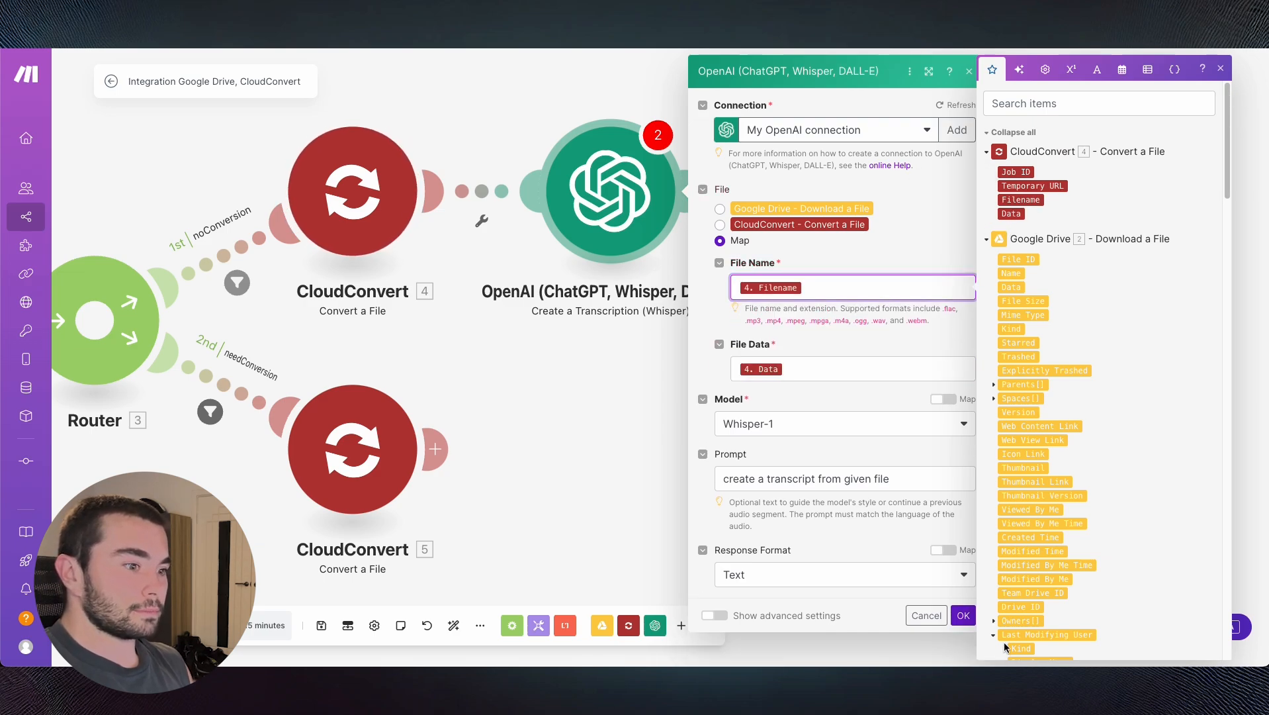
- Save the transcription module, add an OpenAI Message an Assistant module after it, and select the Hormozi Sales Coach (gpt-4o) assistant
left_click(963, 615)
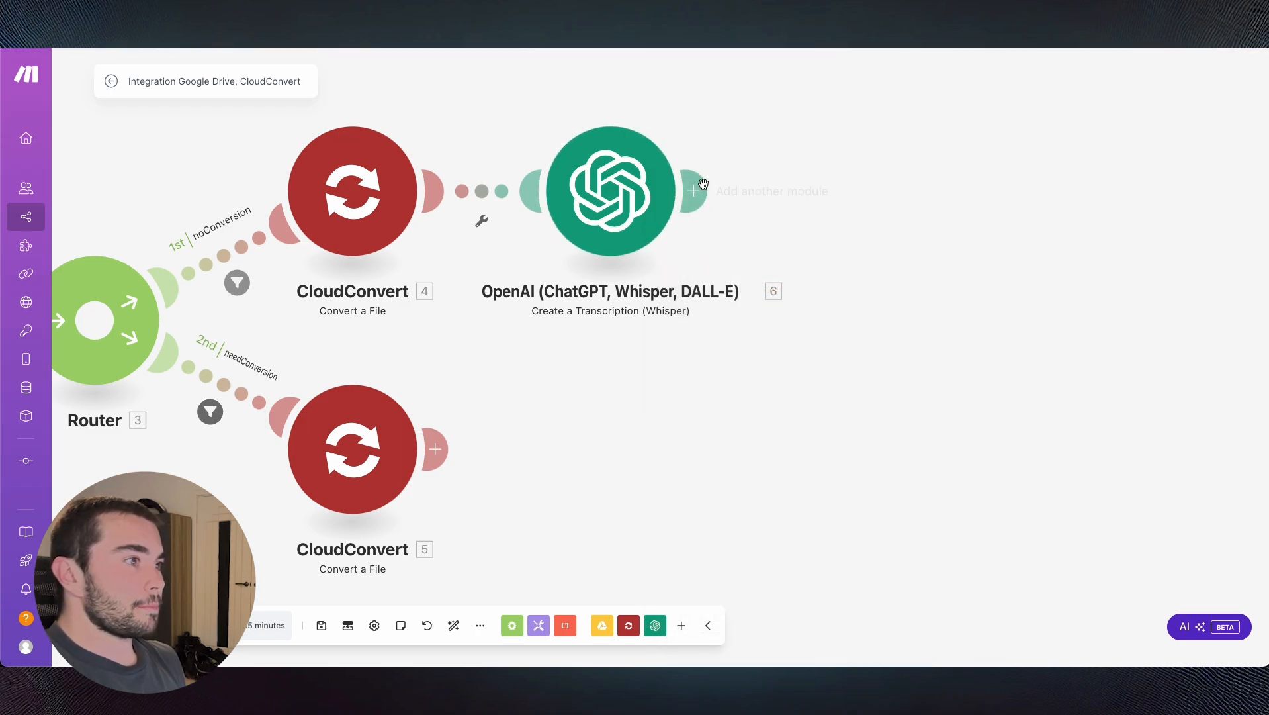
left_click(693, 191)
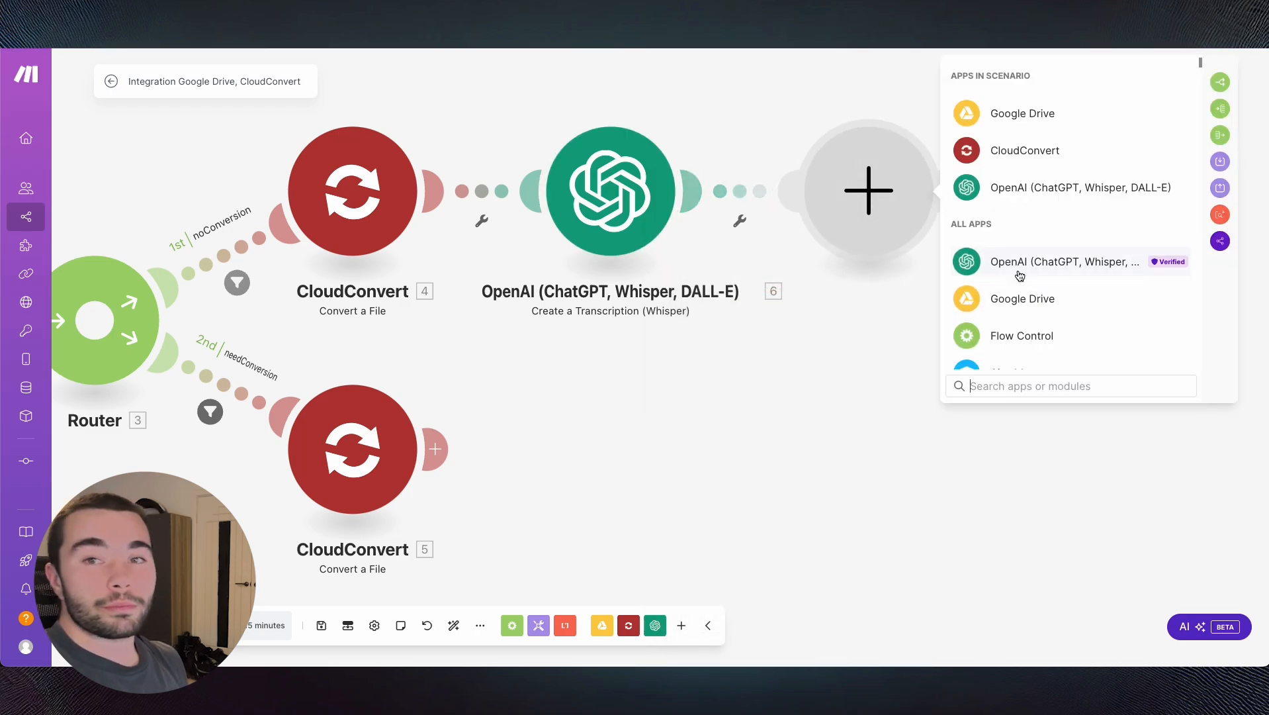
left_click(1016, 191)
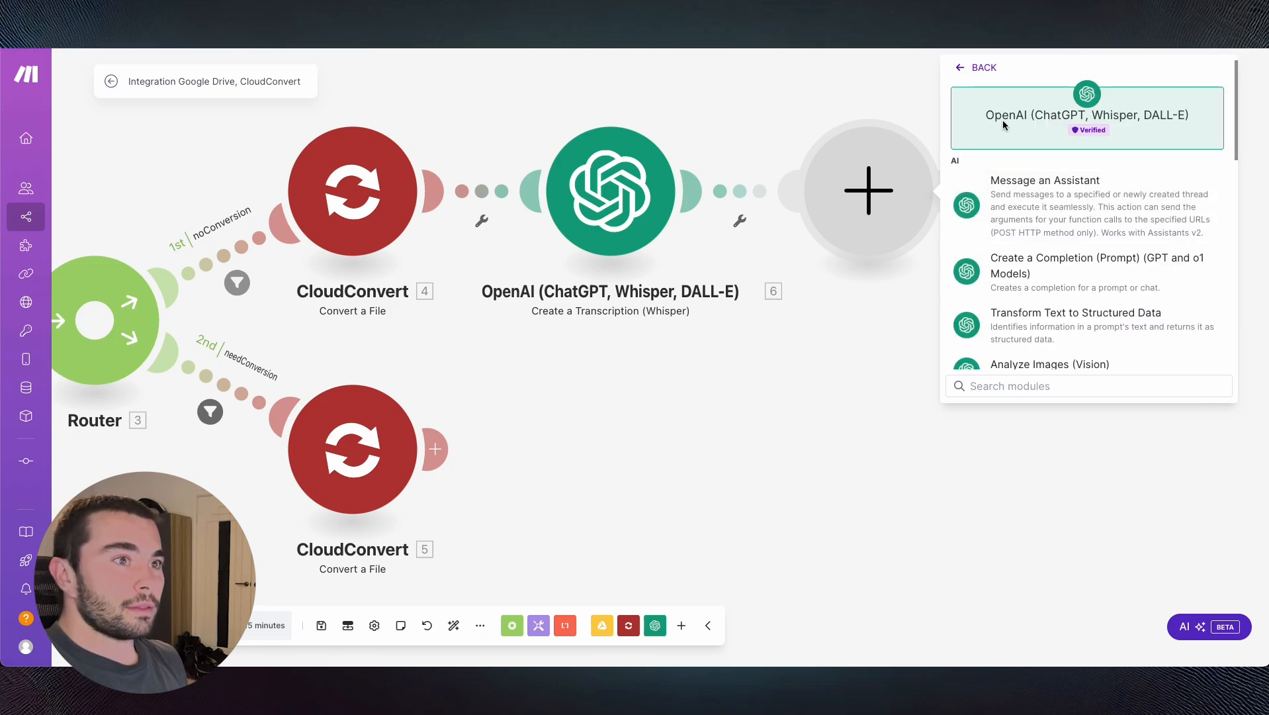
left_click(989, 202)
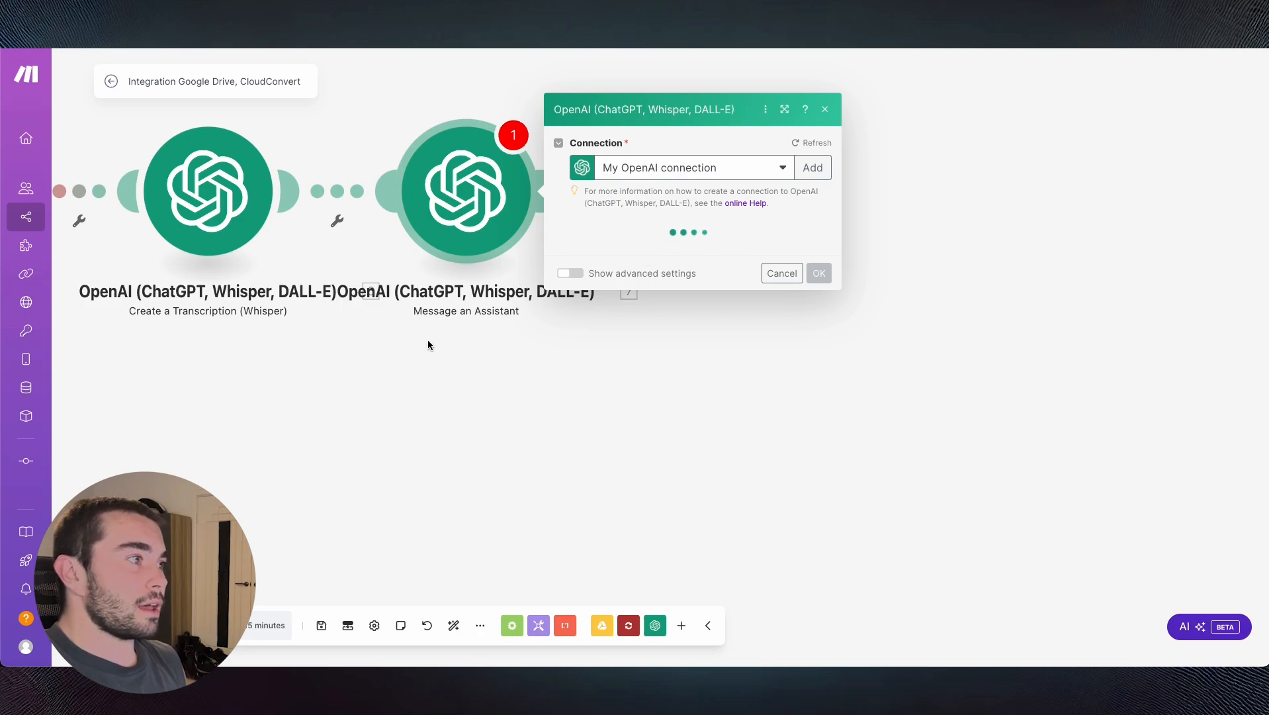
scroll(427, 339, "left", 3)
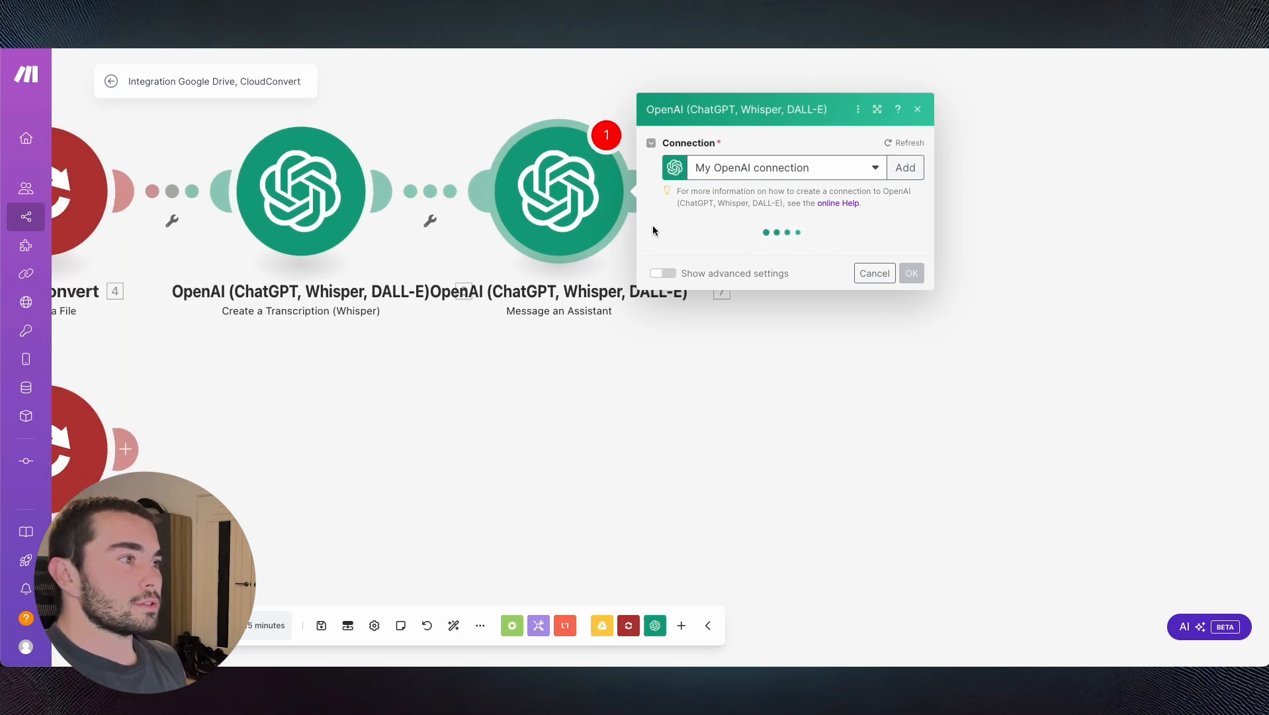
scroll(652, 225, "right", 4)
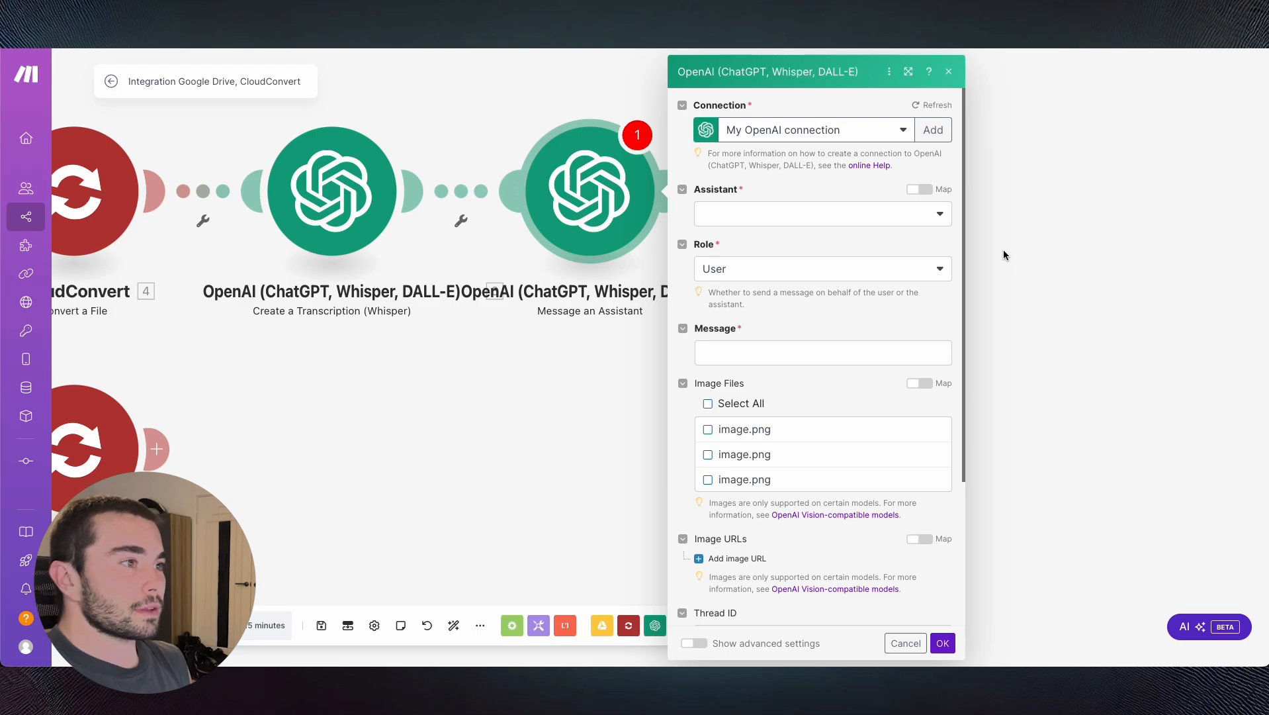
left_click(840, 215)
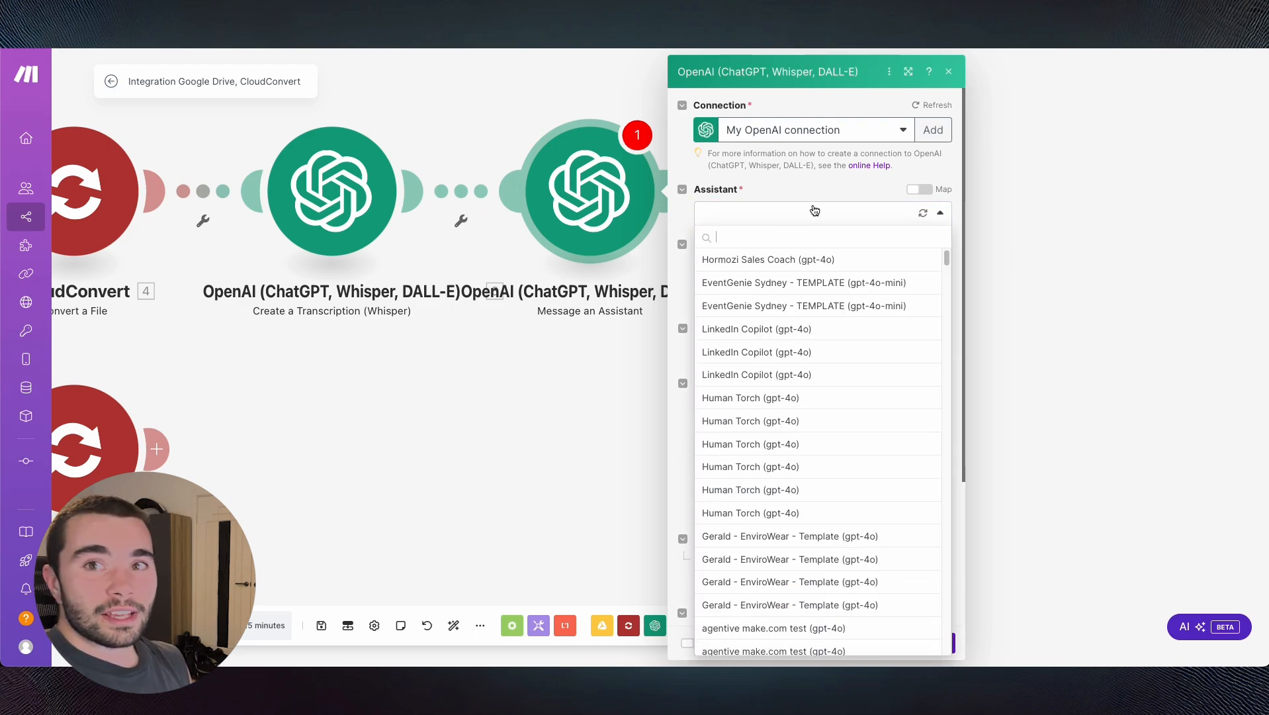
left_click(731, 266)
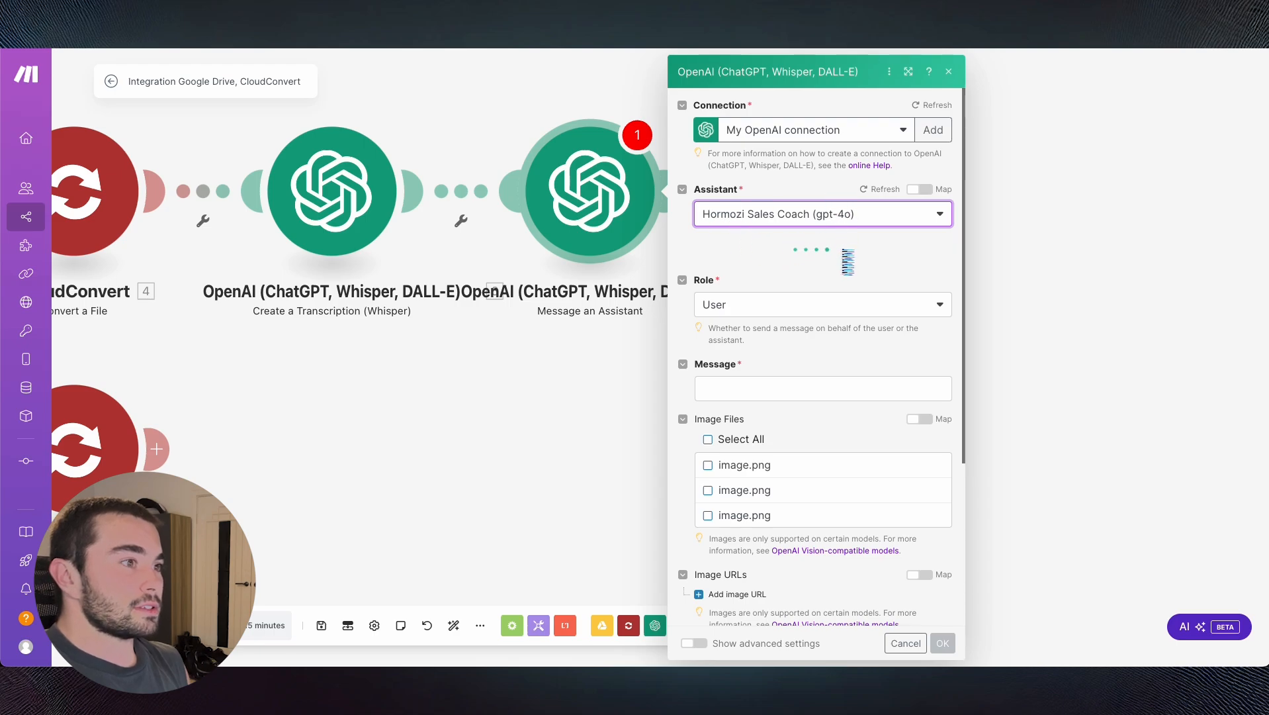
- Set the assistant's message to "# Sales Call" followed on a new line by the Whisper transcription's Text, and save the module
scroll(848, 259, "down", 1)
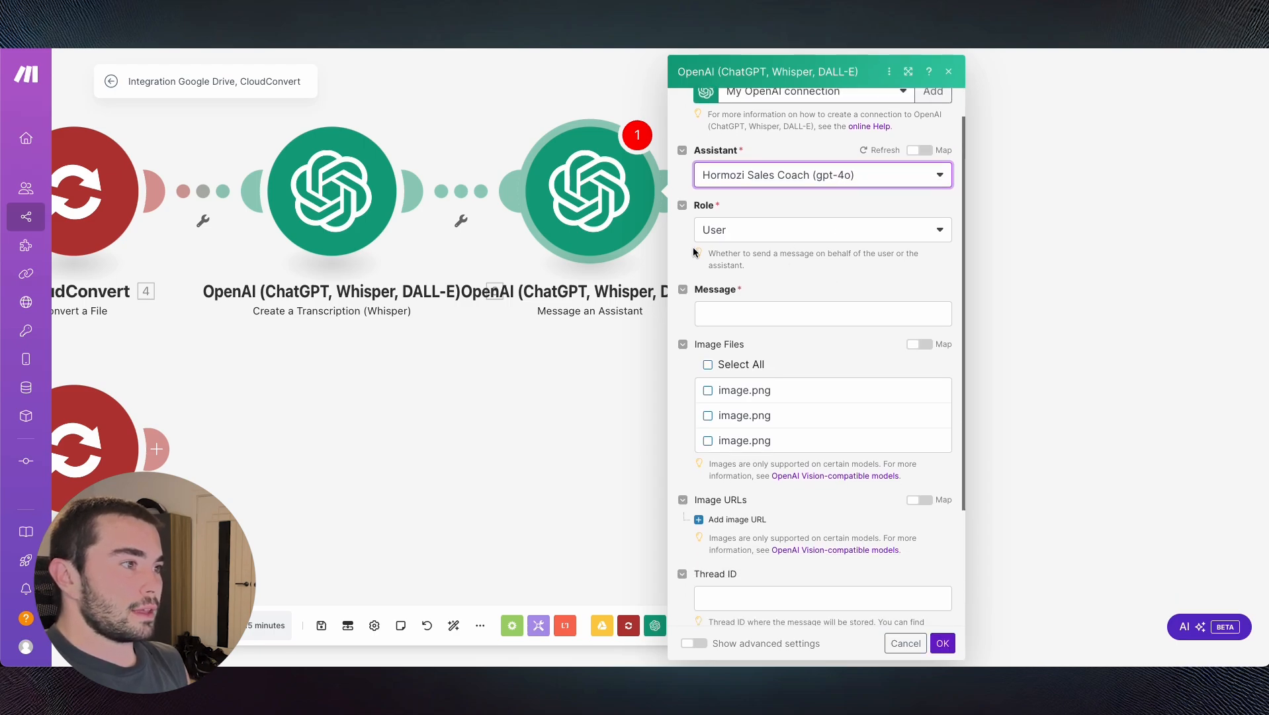
left_click(773, 316)
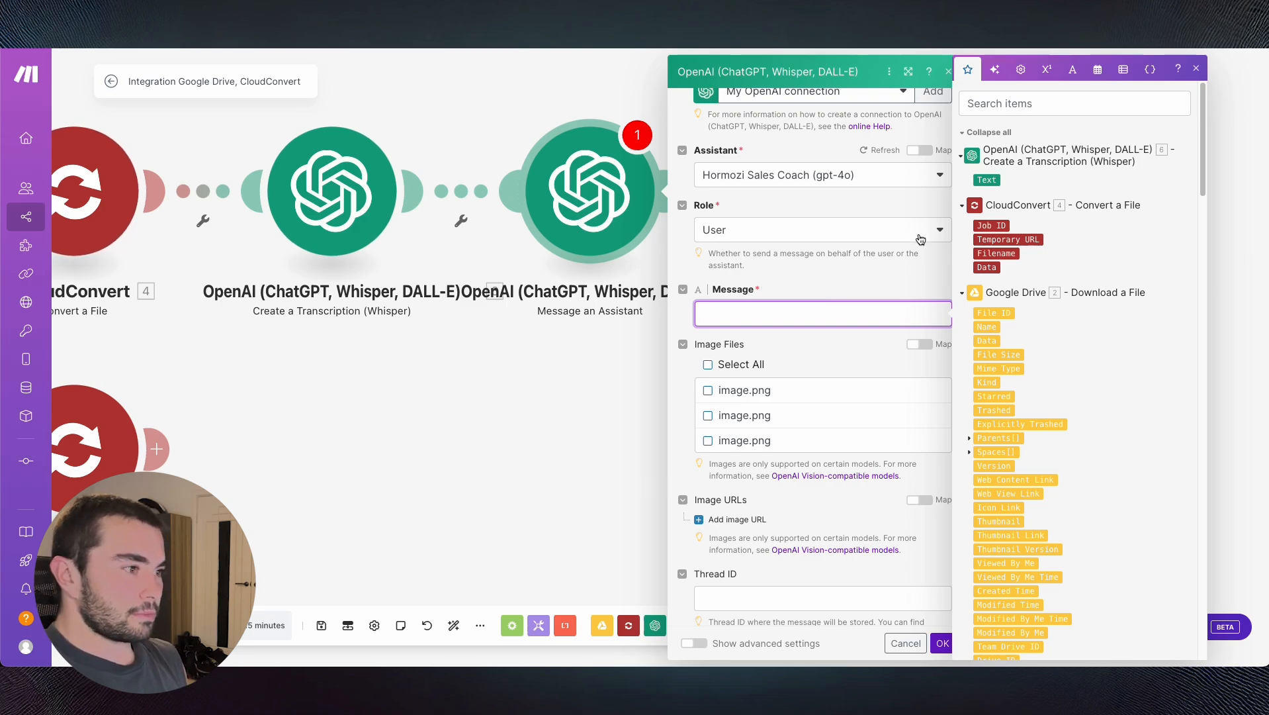
type("# Sales")
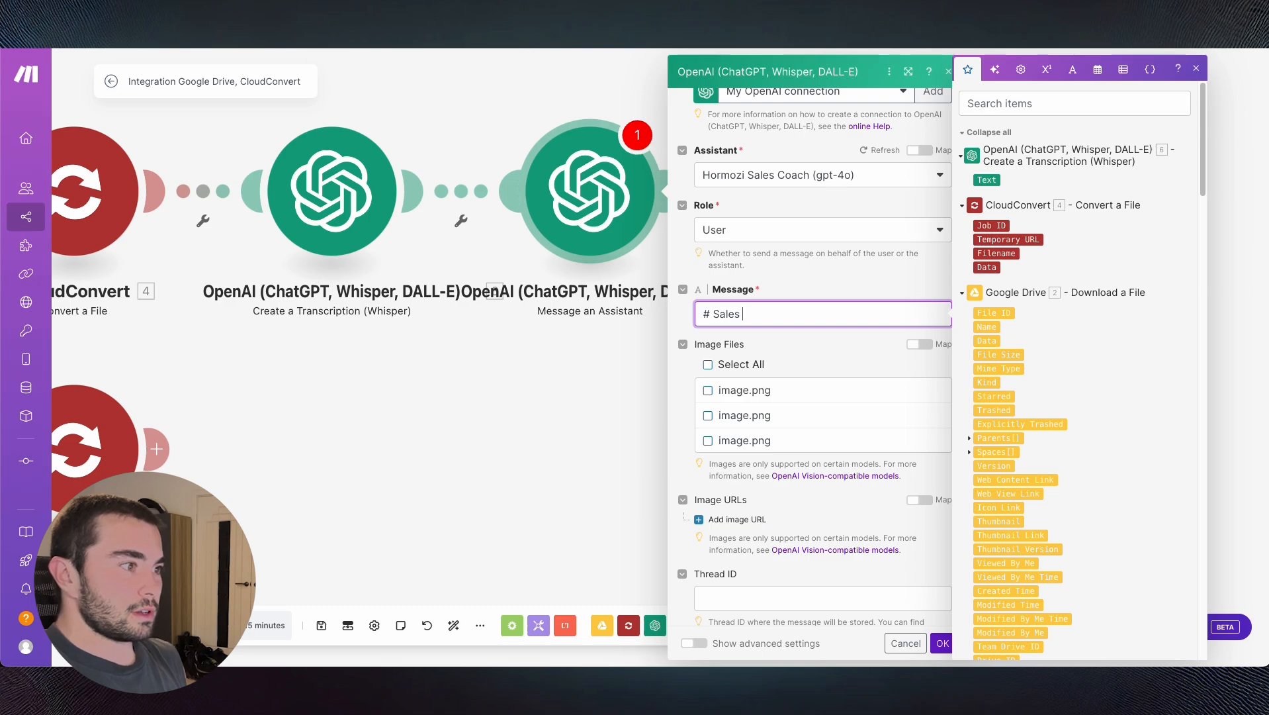
type(" Call")
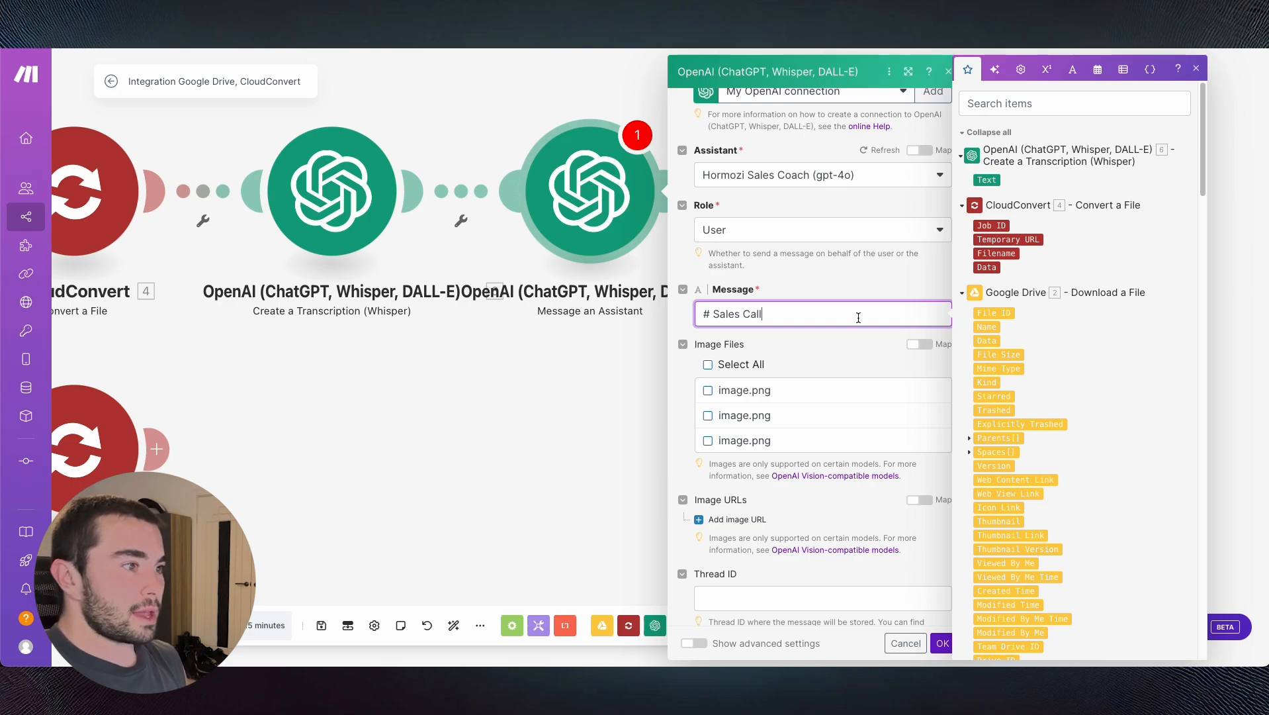
key("Return")
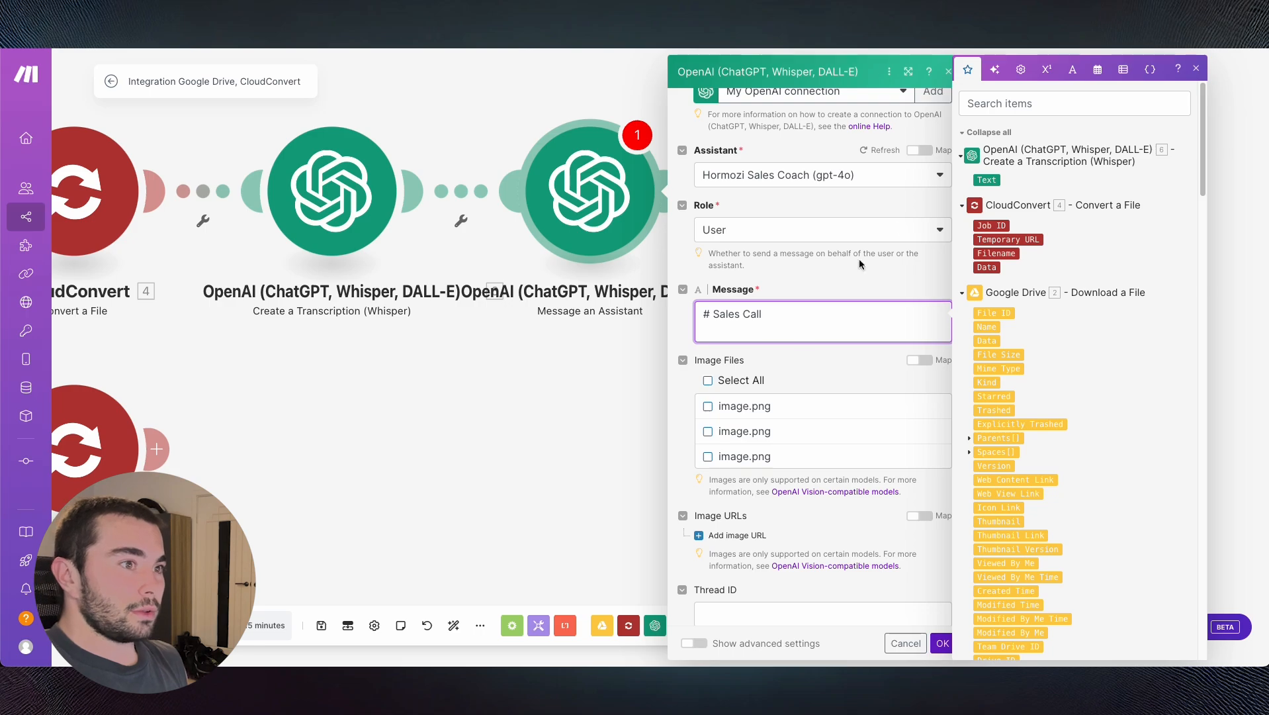
left_click(986, 180)
scroll(824, 453, "down", 3)
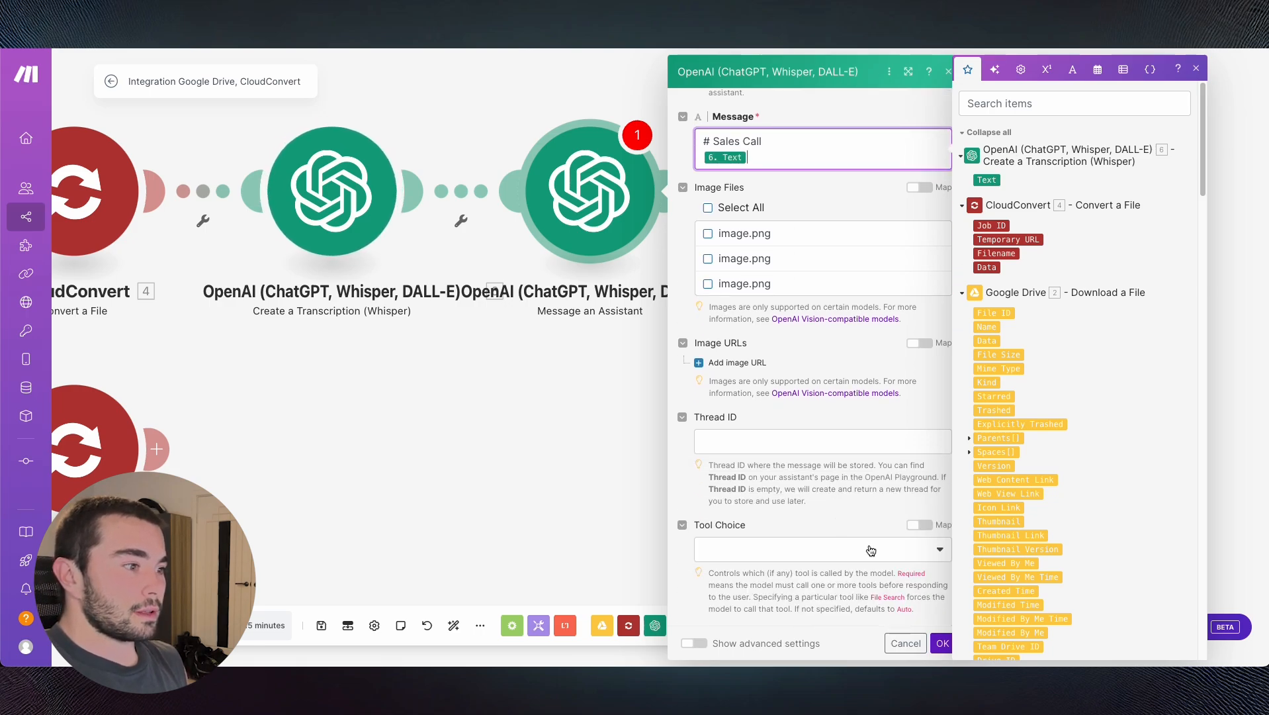
left_click(945, 647)
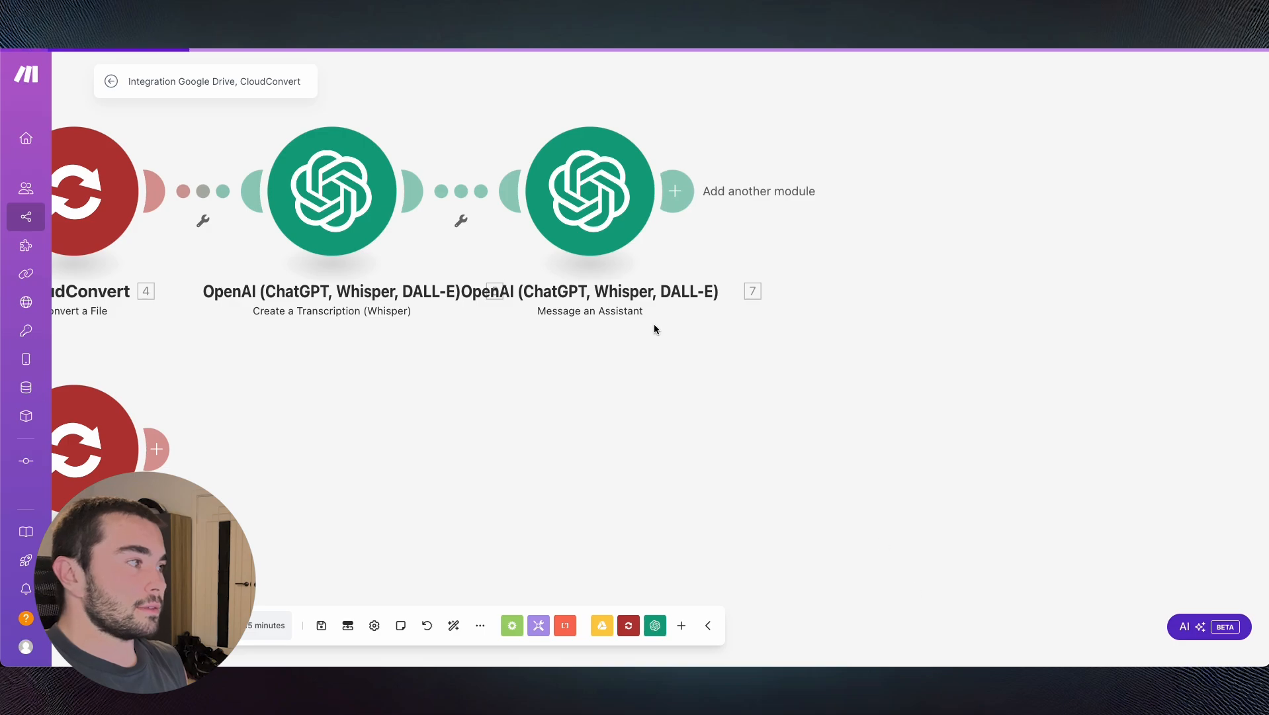
left_click(616, 228)
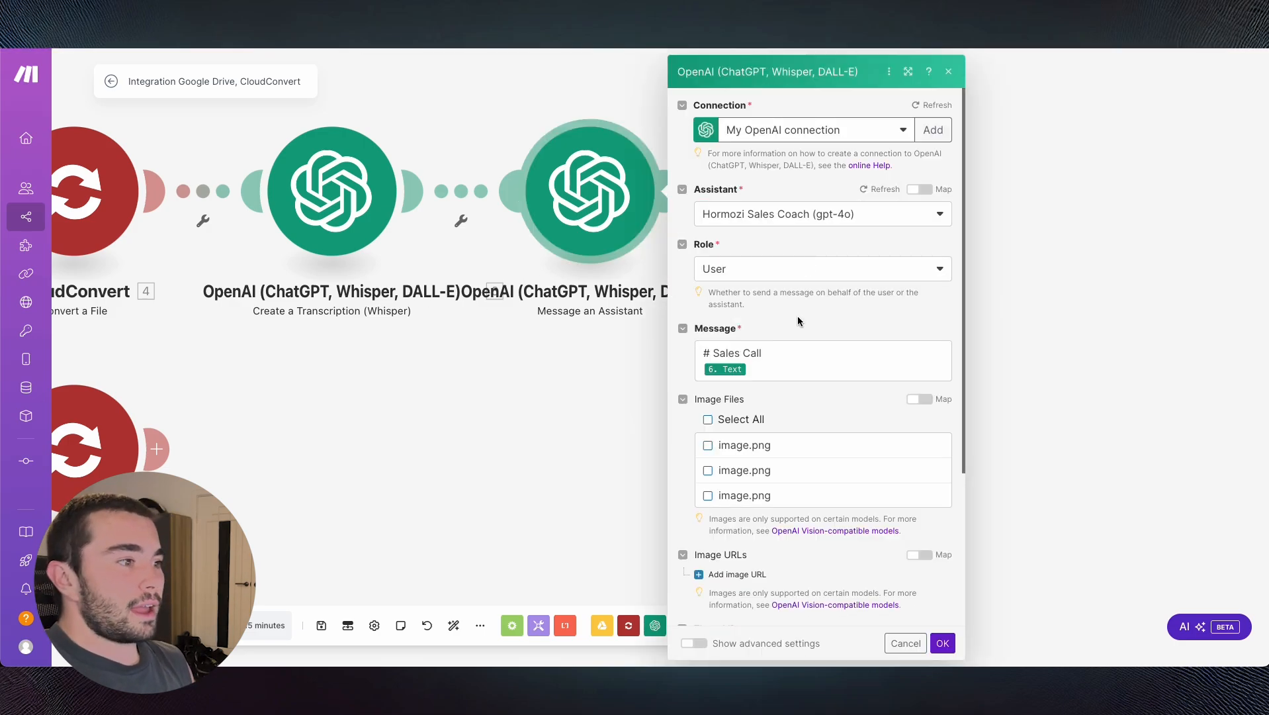
left_click(942, 643)
- Add a Text parser Match pattern module after the Message an Assistant module
left_click(672, 190)
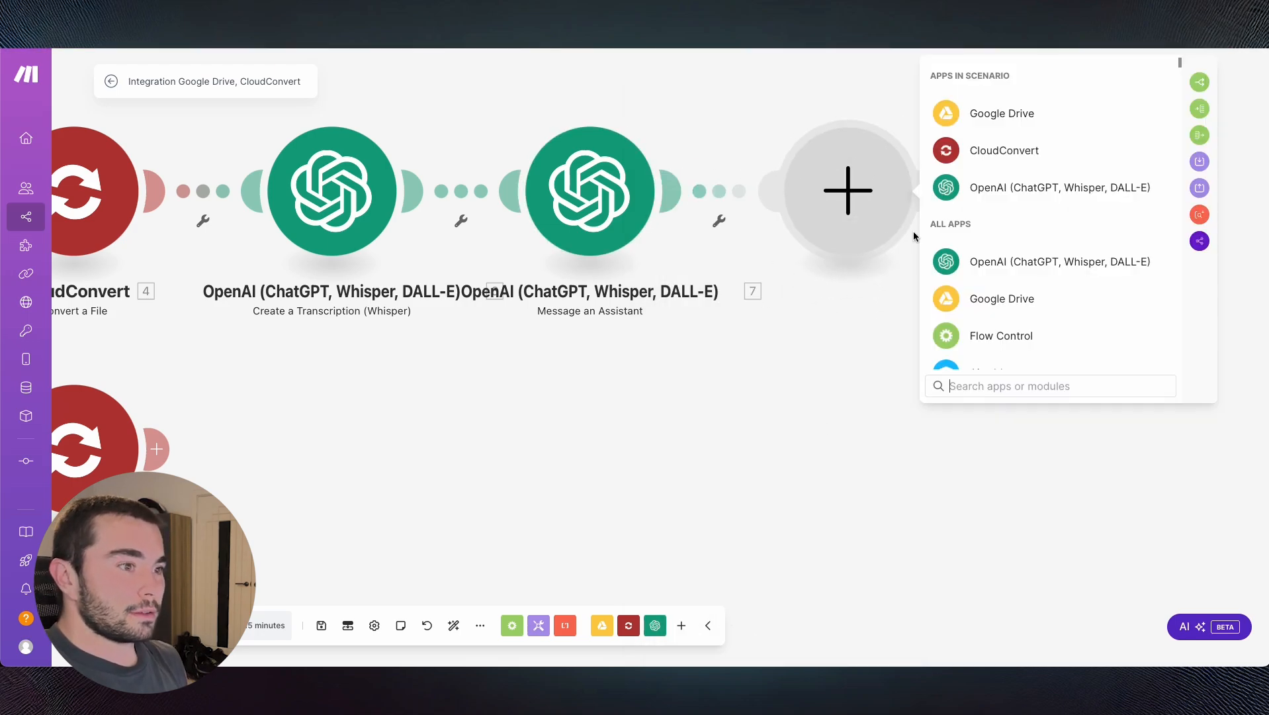
type("tex")
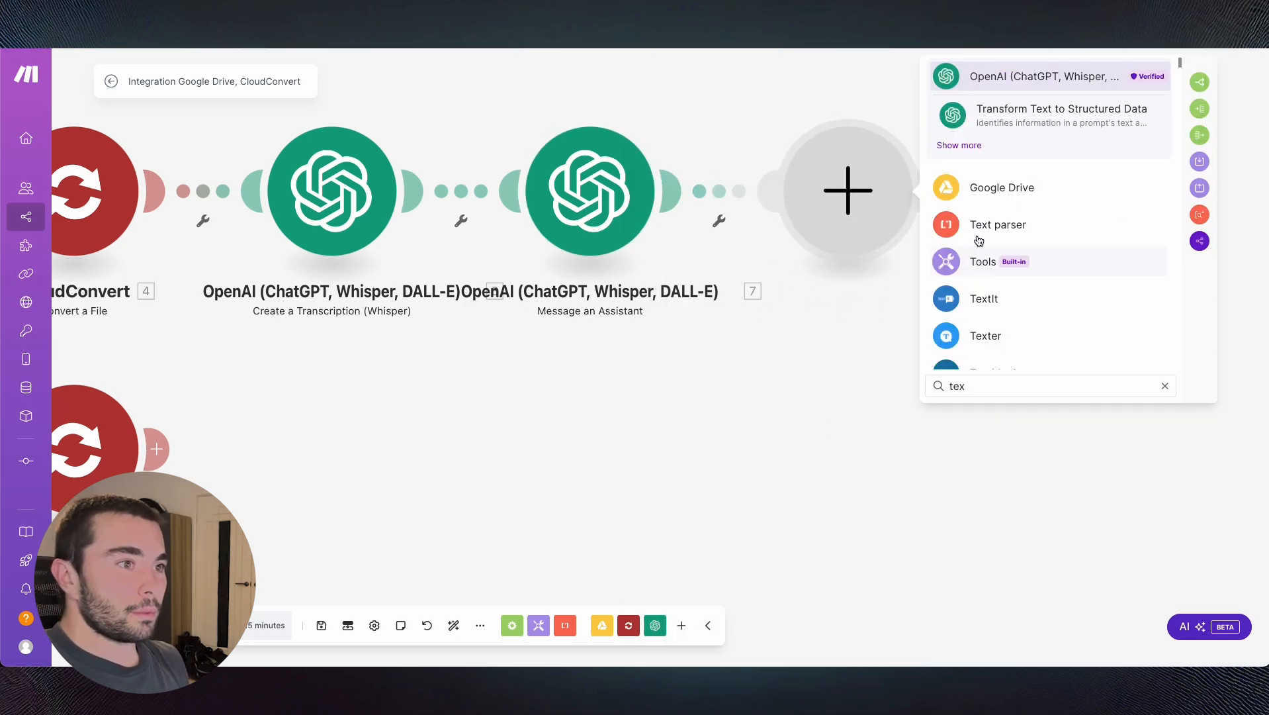
left_click(996, 227)
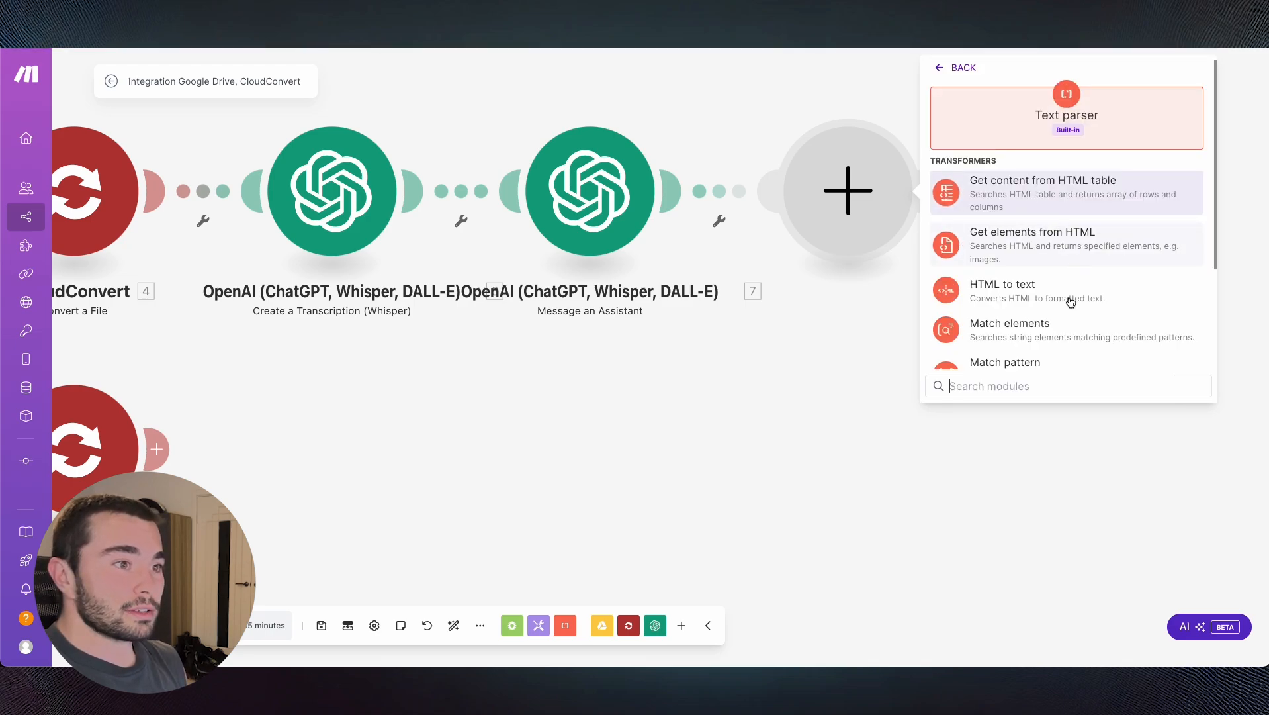
scroll(1066, 311, "down", 2)
left_click(1041, 267)
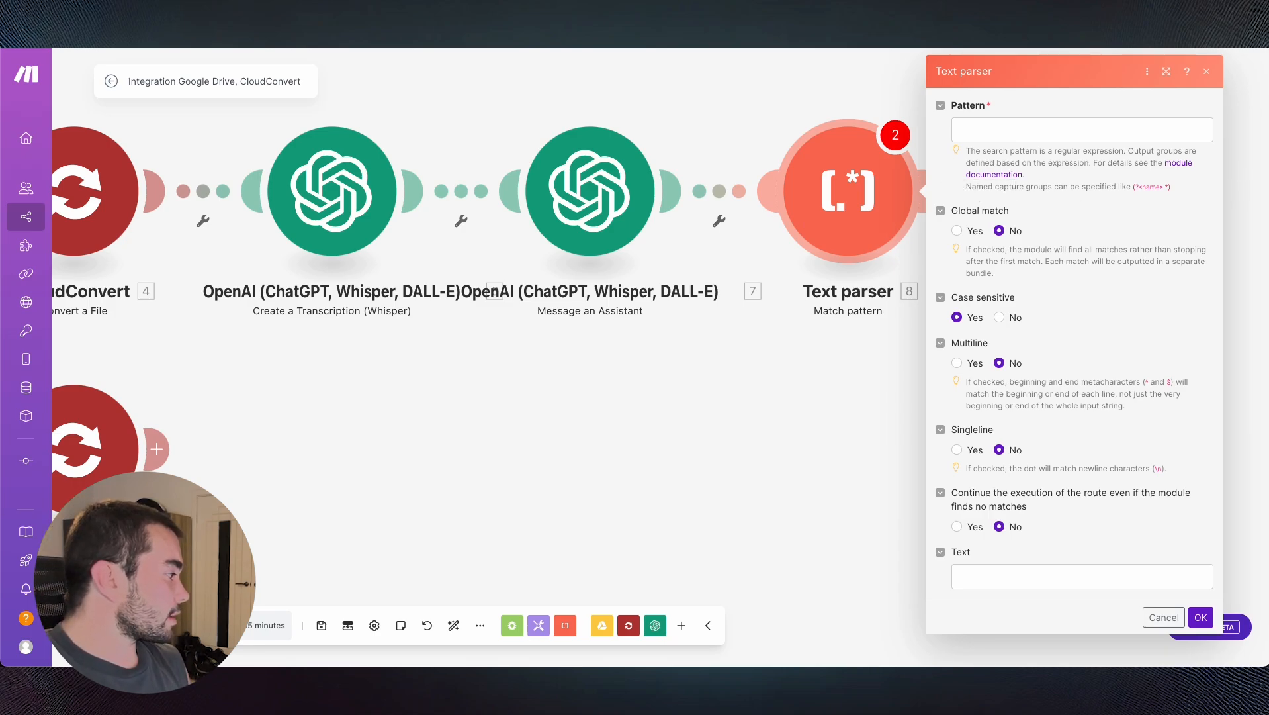
- Set the text parser's pattern to ^[^.]+ and turn global match on
left_click(999, 131)
left_click(1006, 161)
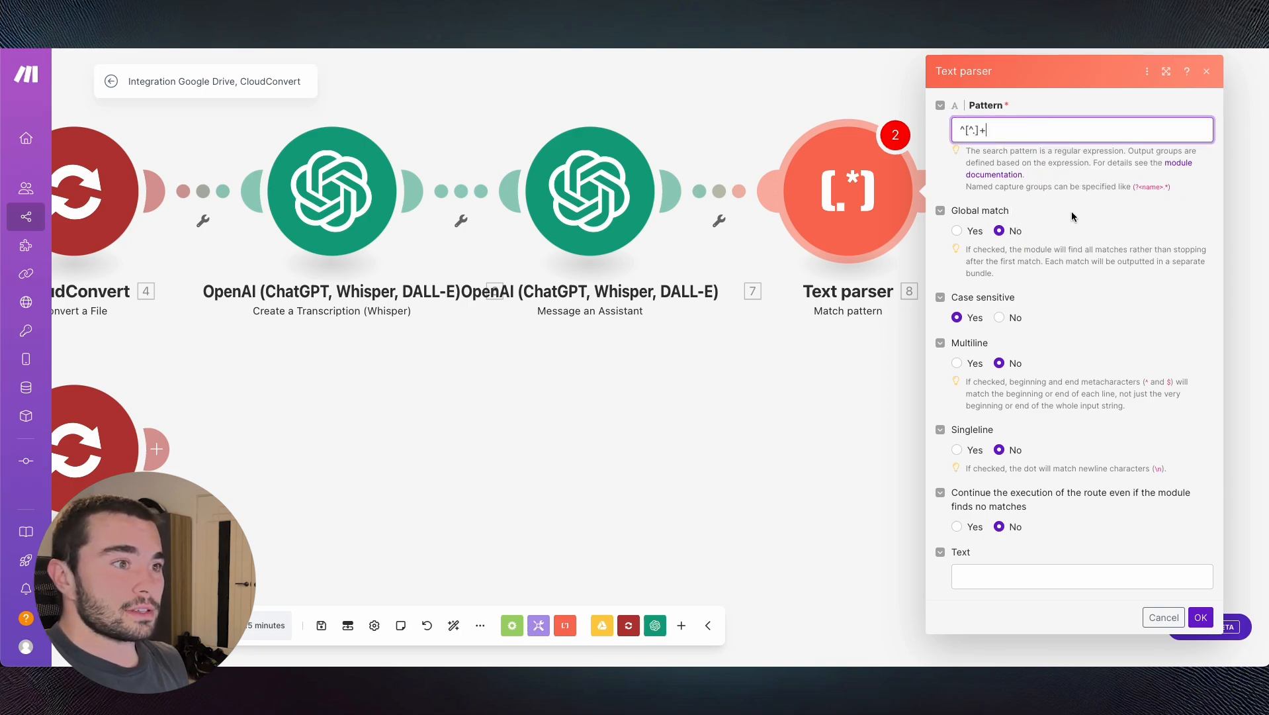
left_click(963, 232)
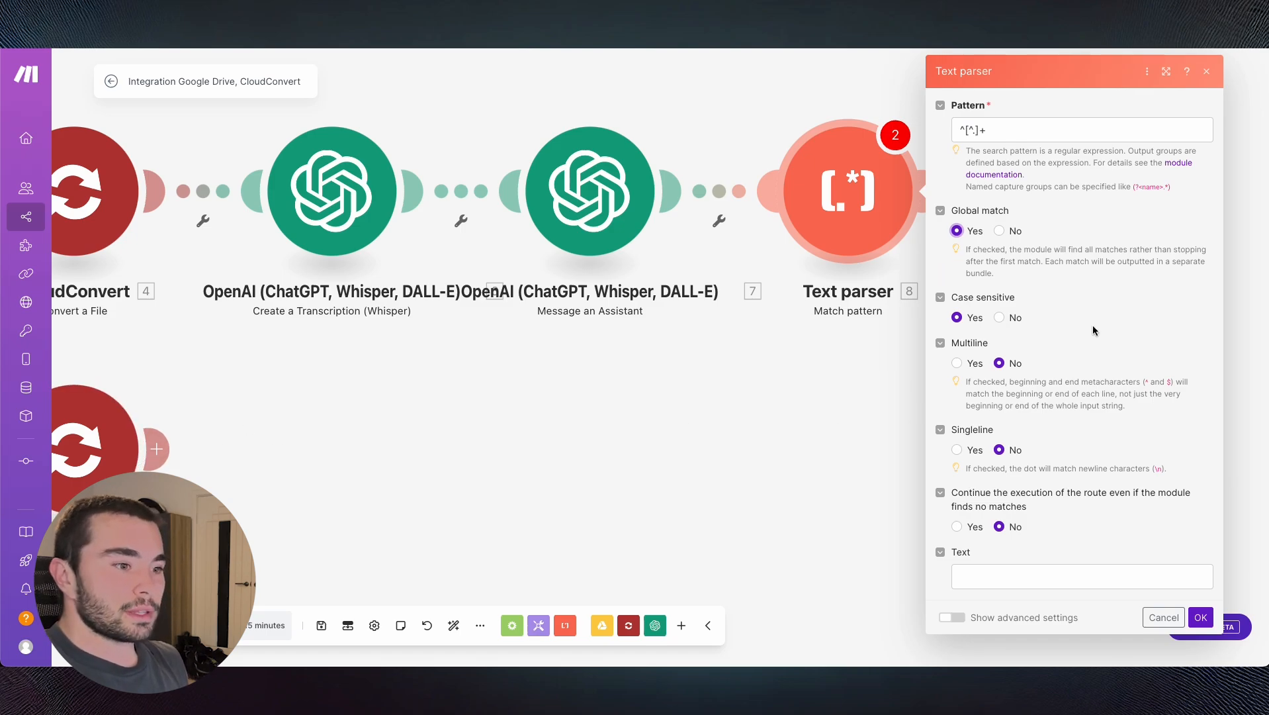
- Map CloudConvert's Filename as the text to parse and save the text parser module
left_click(1051, 575)
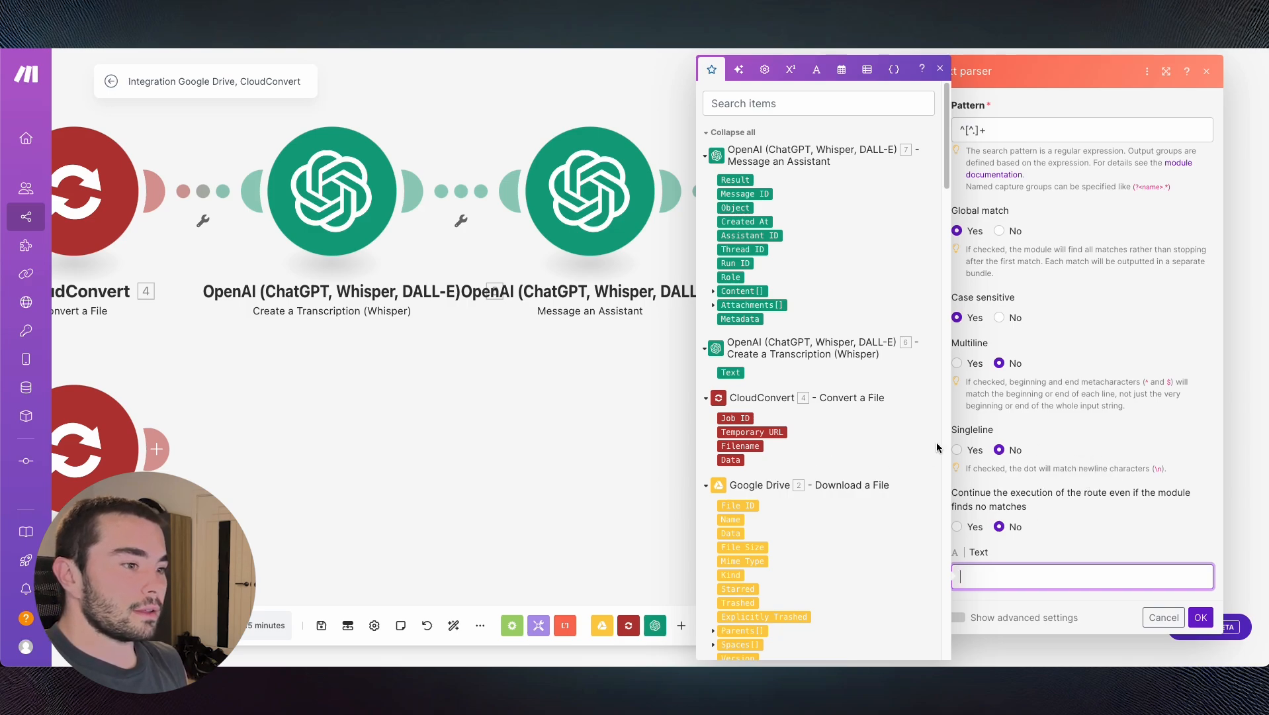
left_click(750, 446)
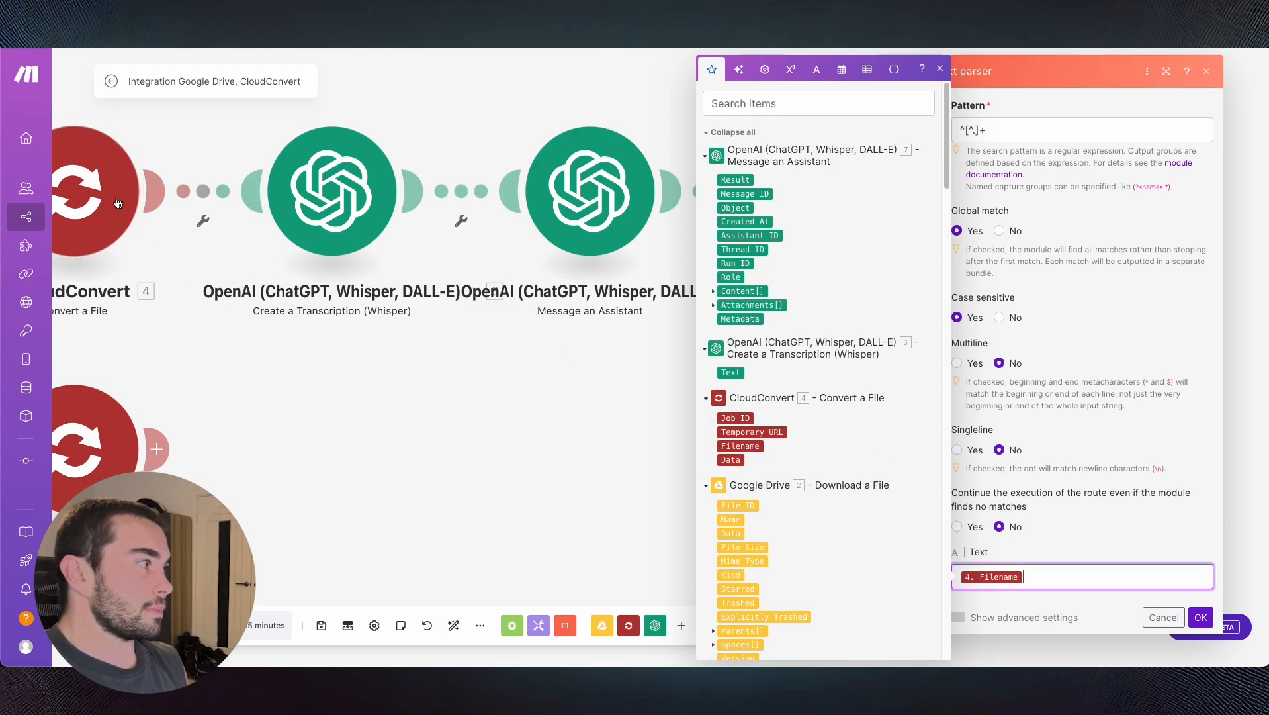
scroll(718, 579, "down", 2)
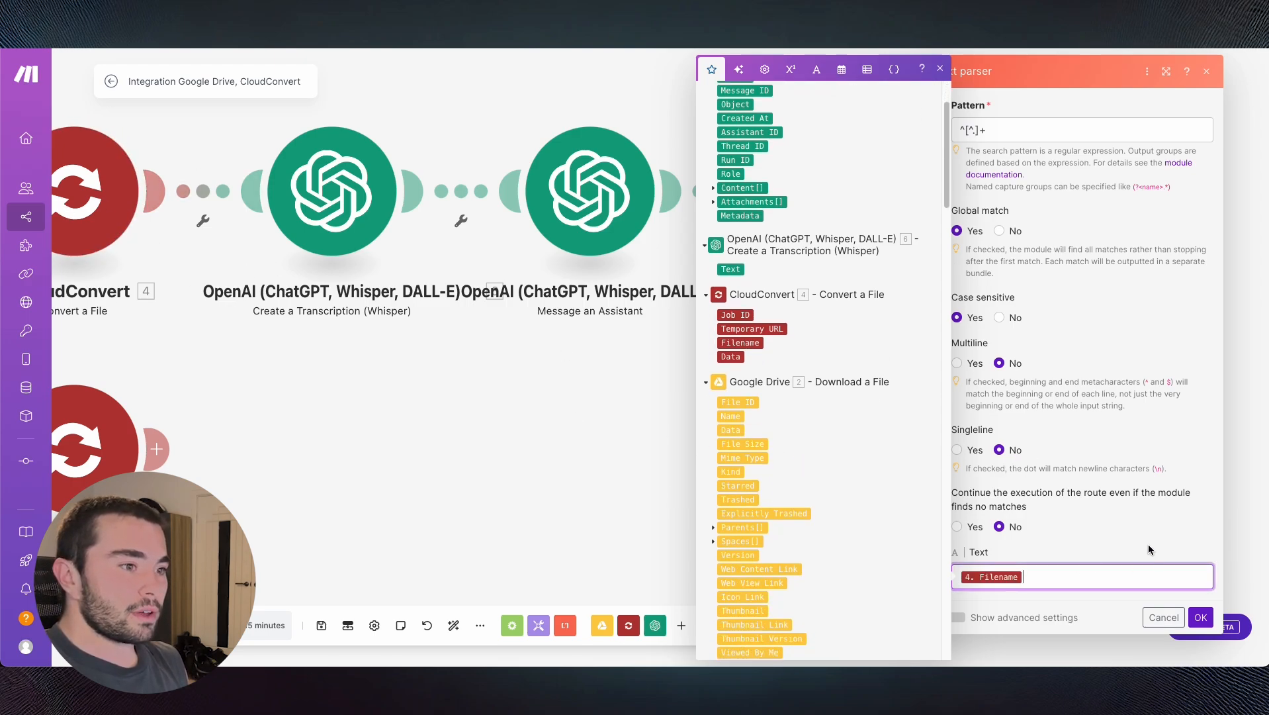
left_click(1200, 618)
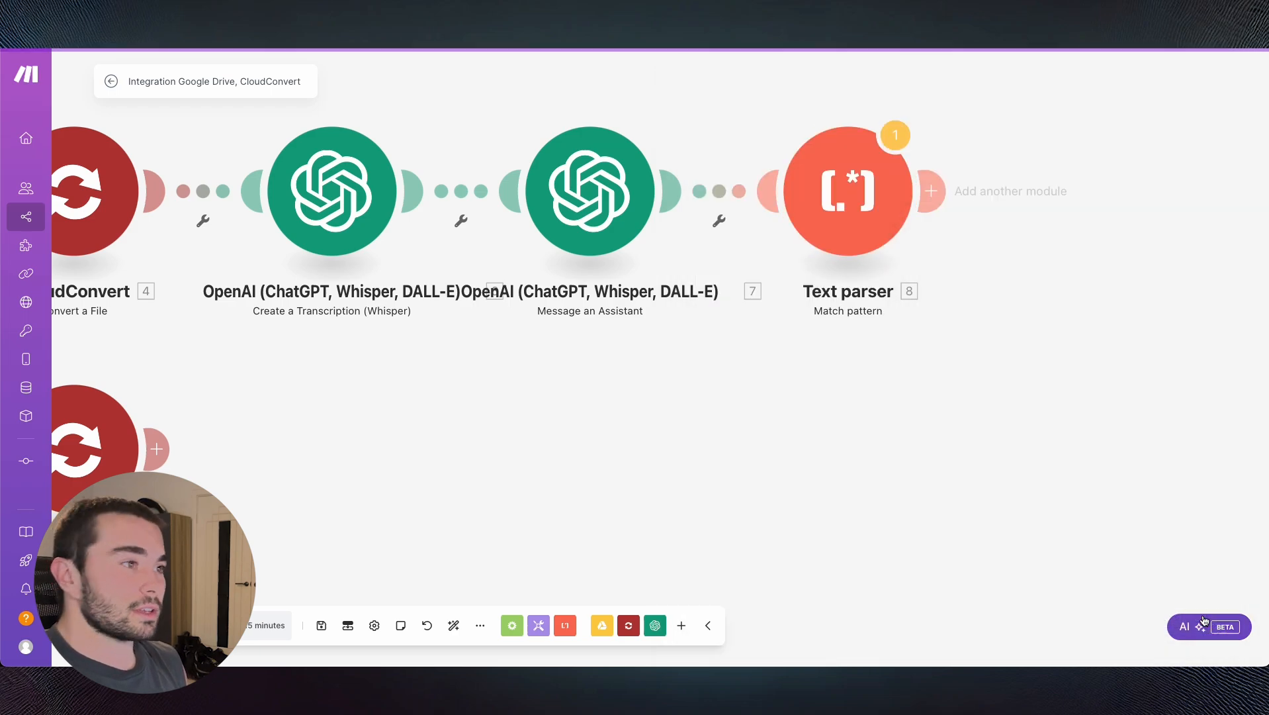
- Add a Google Docs Create a Document module after the text parser and choose the Personal connection for it
left_click(933, 192)
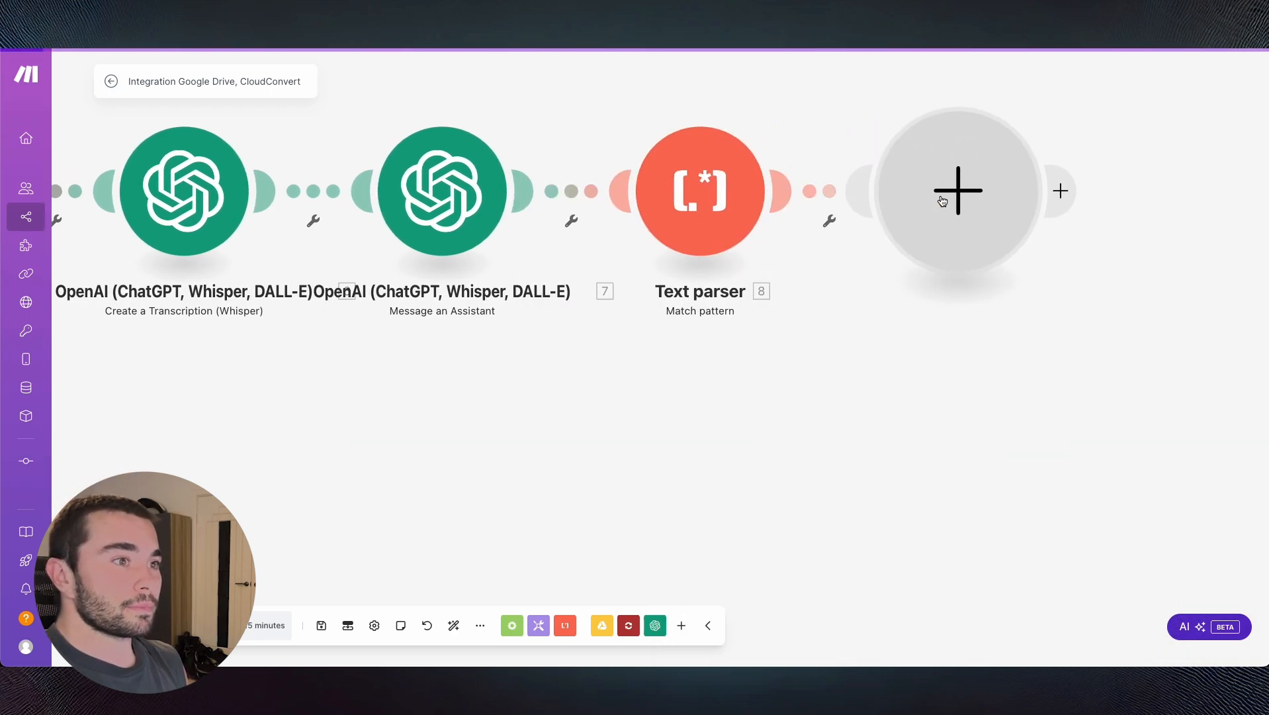
type("goo")
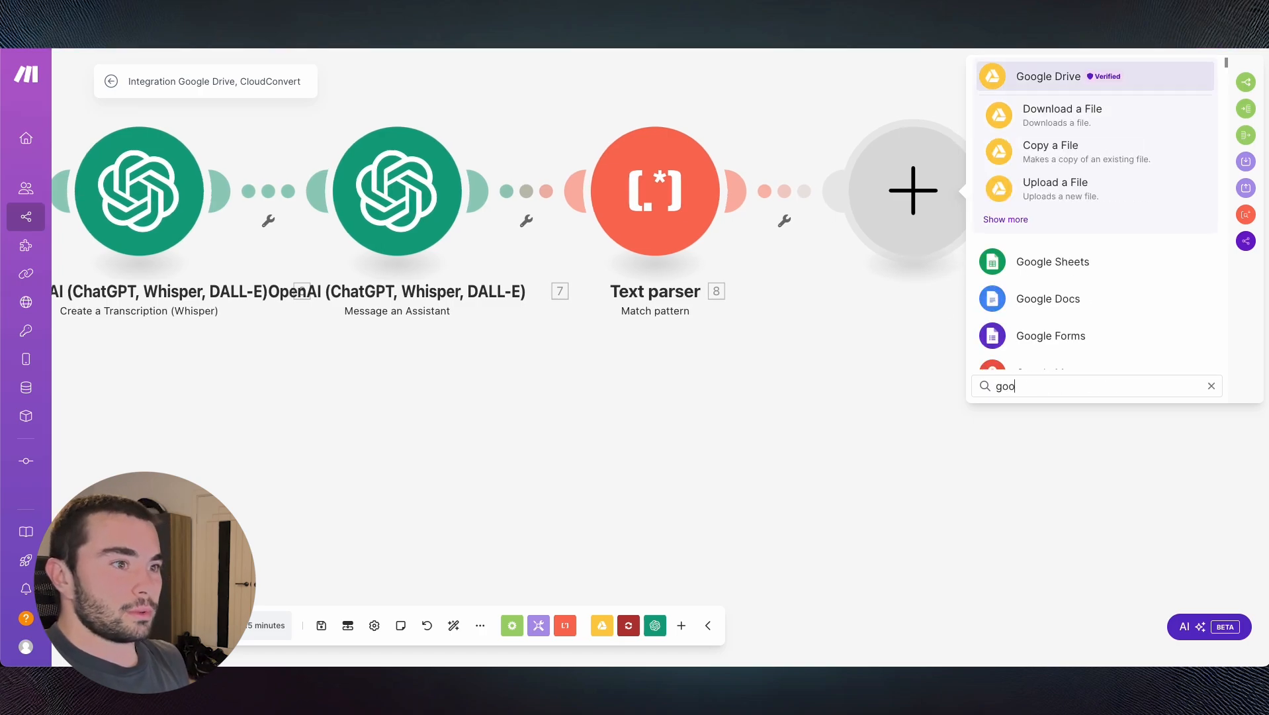
left_click(1067, 299)
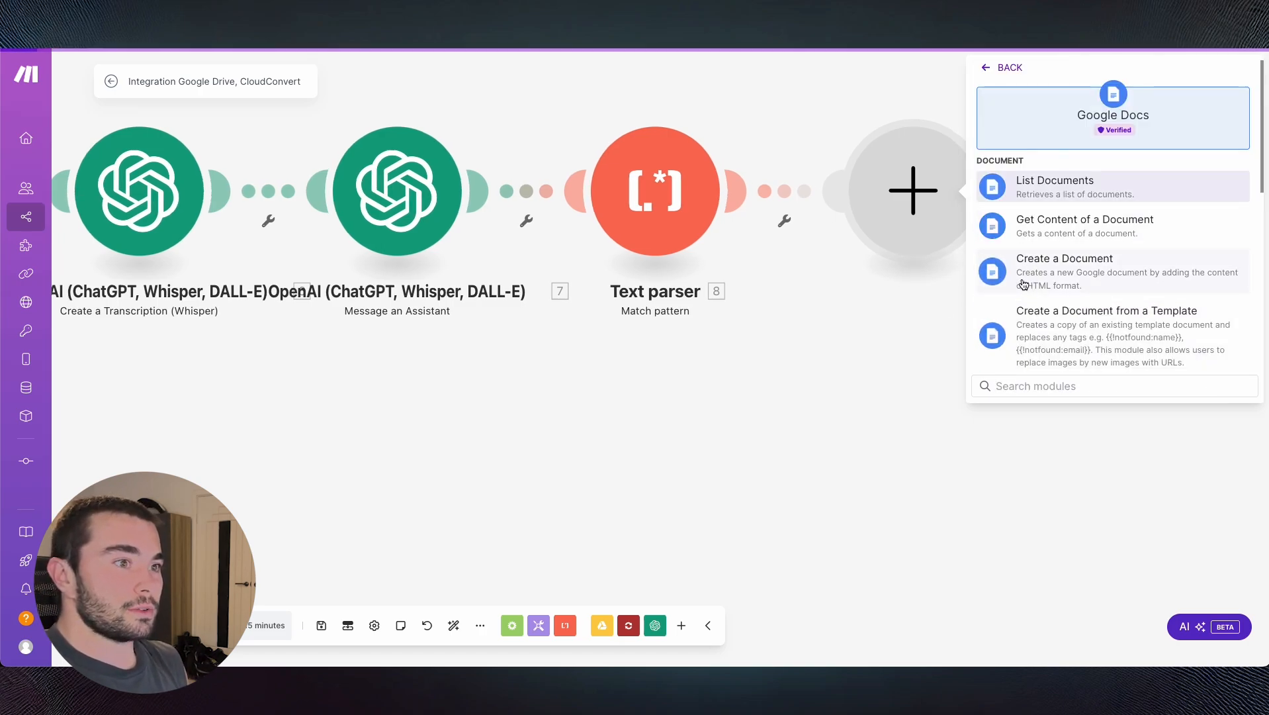
left_click(1028, 275)
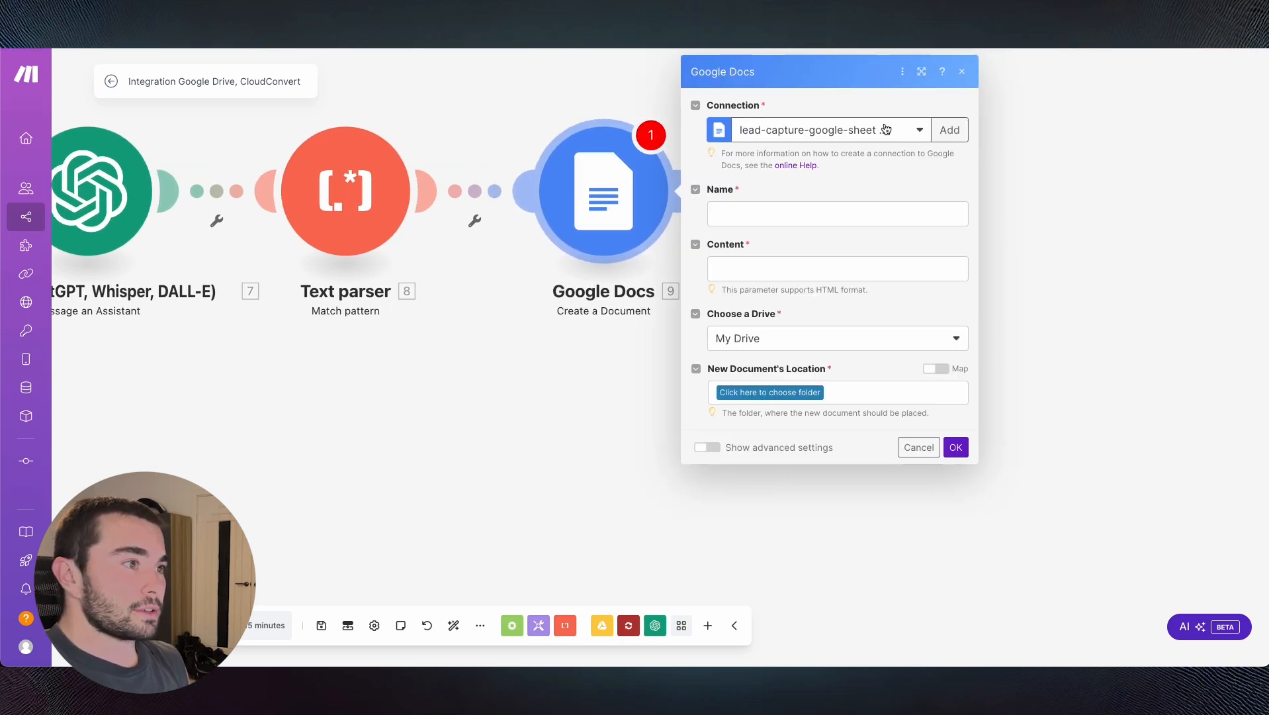
left_click(886, 129)
left_click(836, 180)
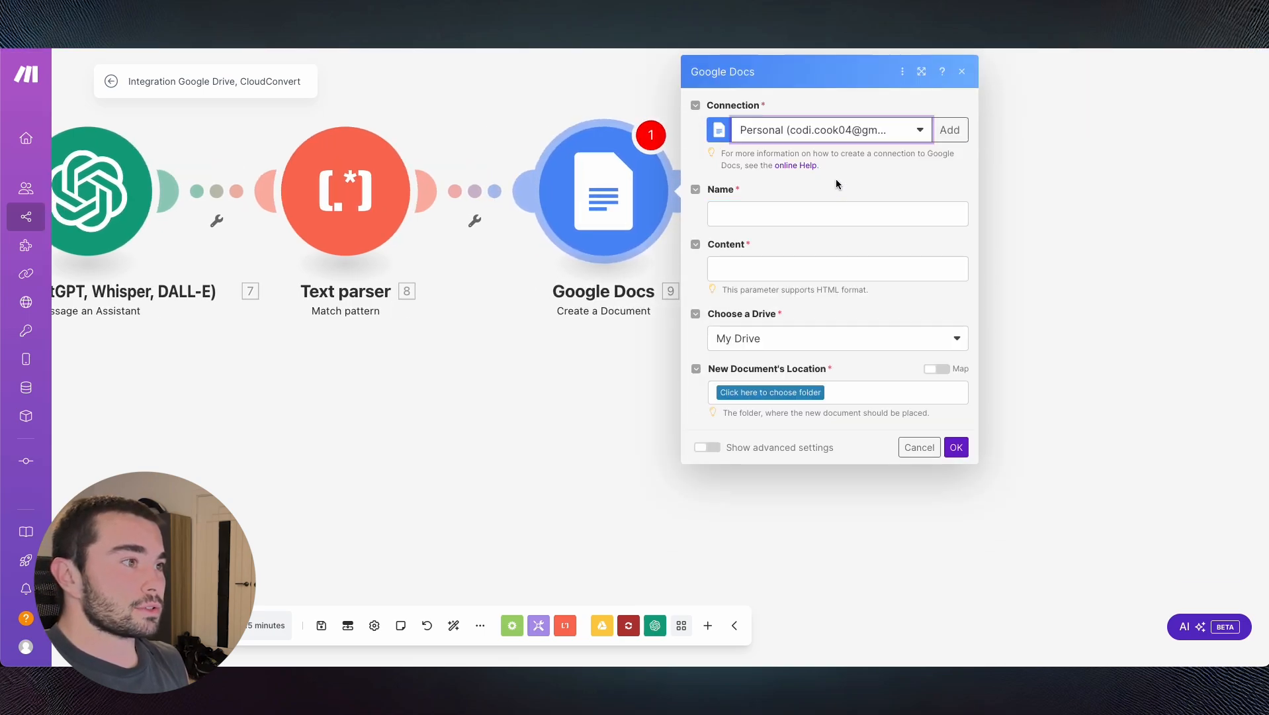
- Map the text parser's Fallback Match as the document name and the assistant's Result as its content, keeping My Drive as the drive
left_click(790, 207)
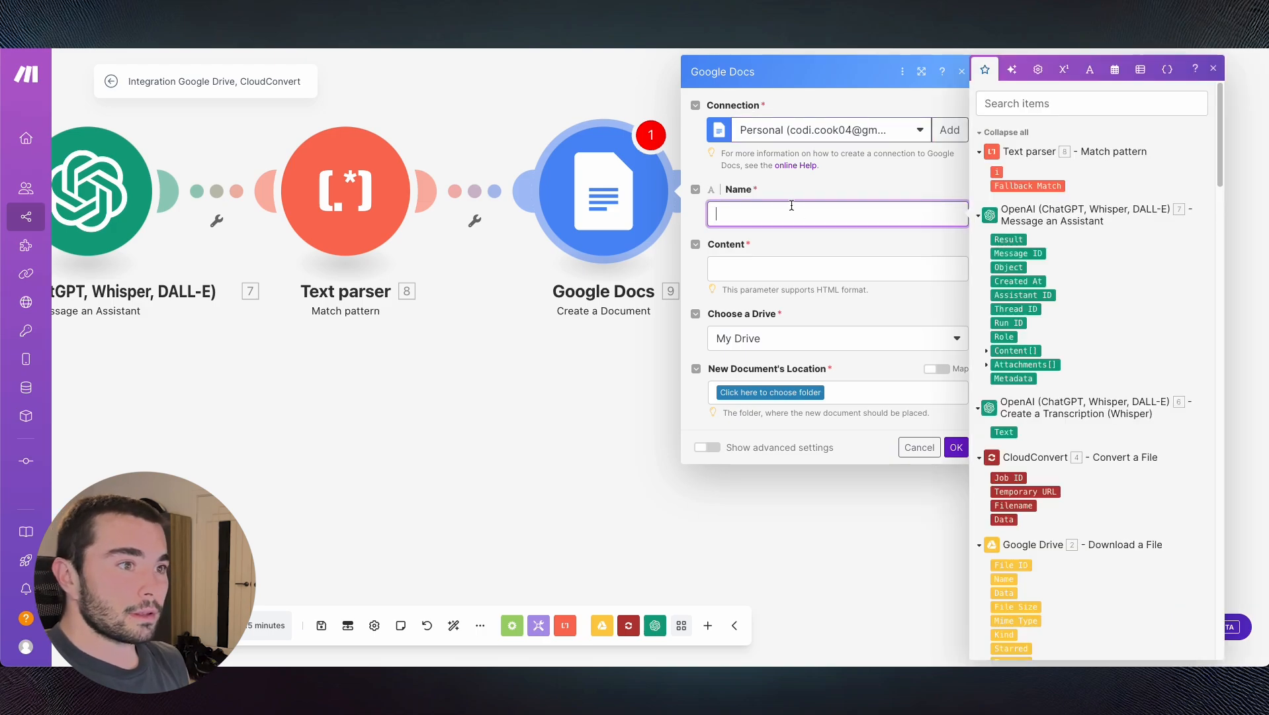
left_click(1028, 185)
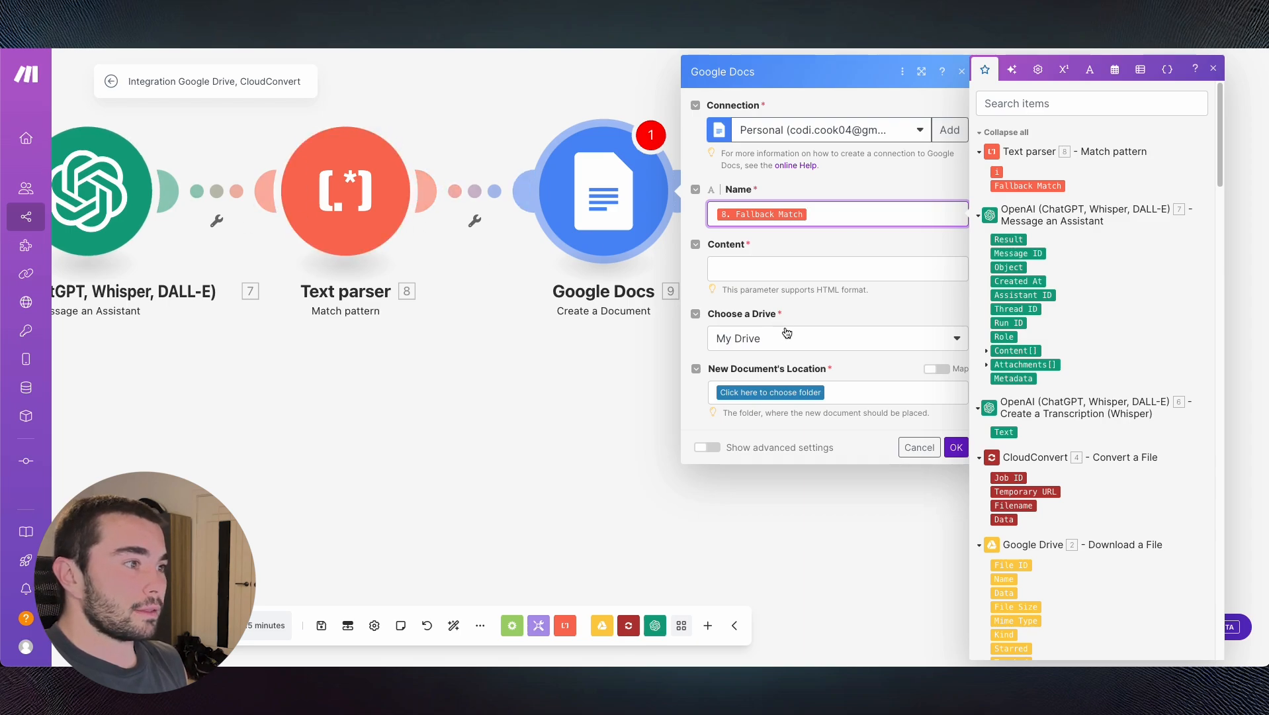
left_click(909, 276)
left_click(1009, 239)
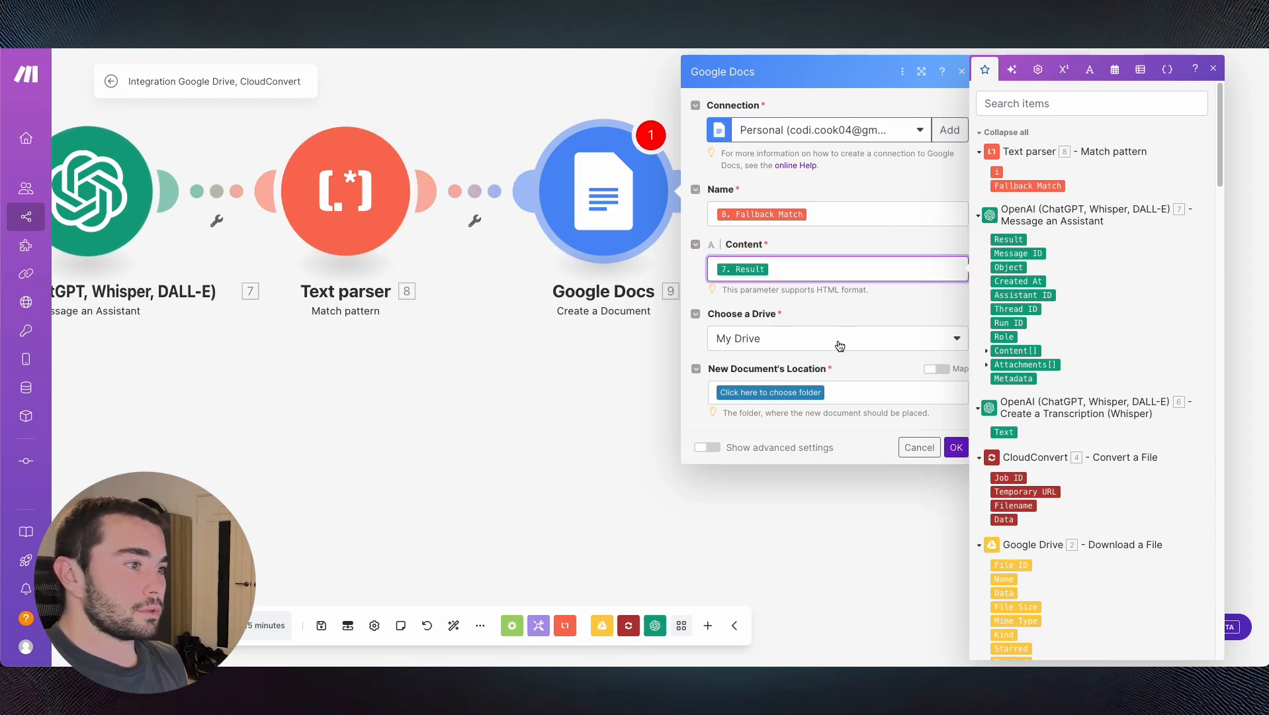
left_click(800, 345)
left_click(814, 335)
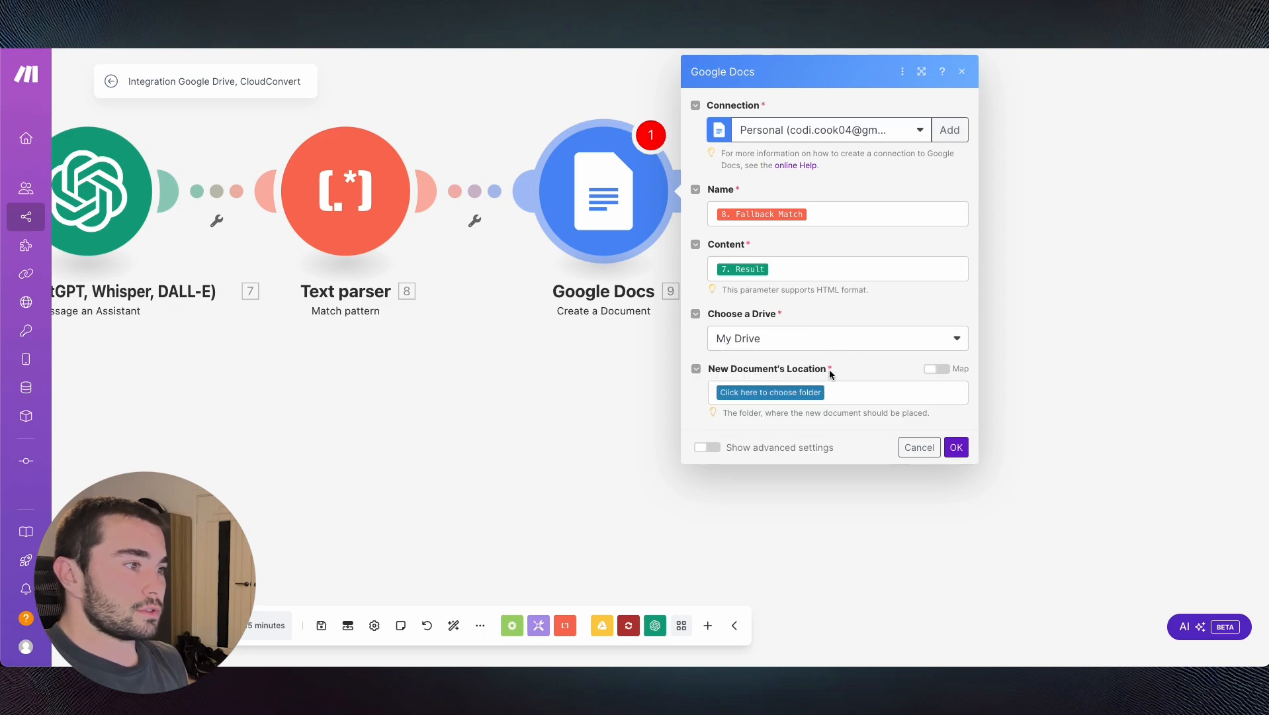
- Set the new document's location to the Sales Calls / Feedback folder and save the Google Docs module
left_click(797, 393)
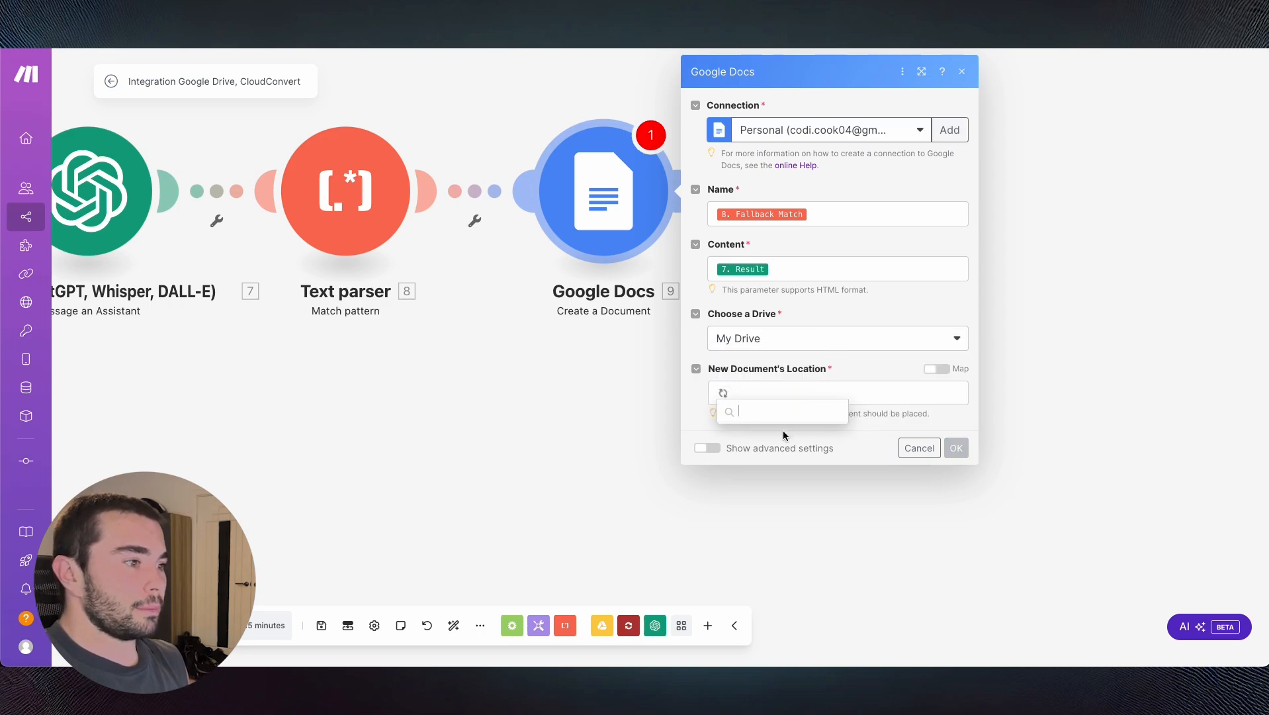
left_click(772, 480)
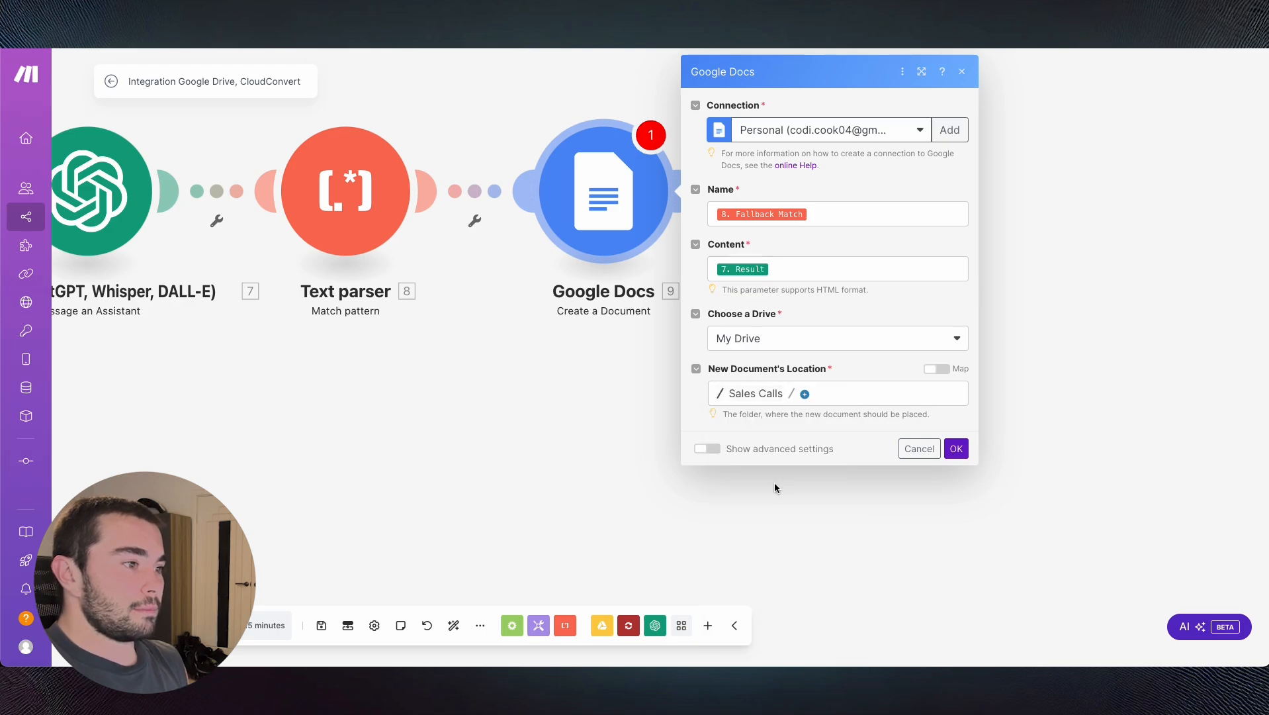
left_click(805, 393)
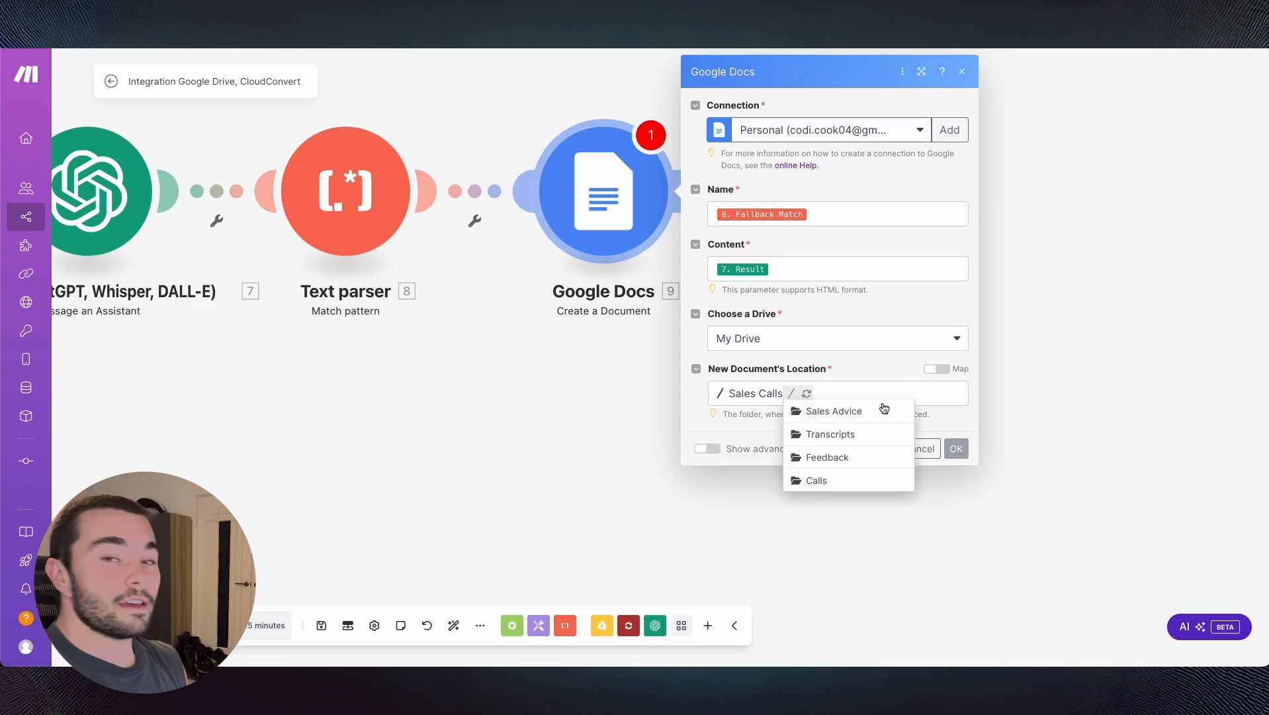
left_click(863, 463)
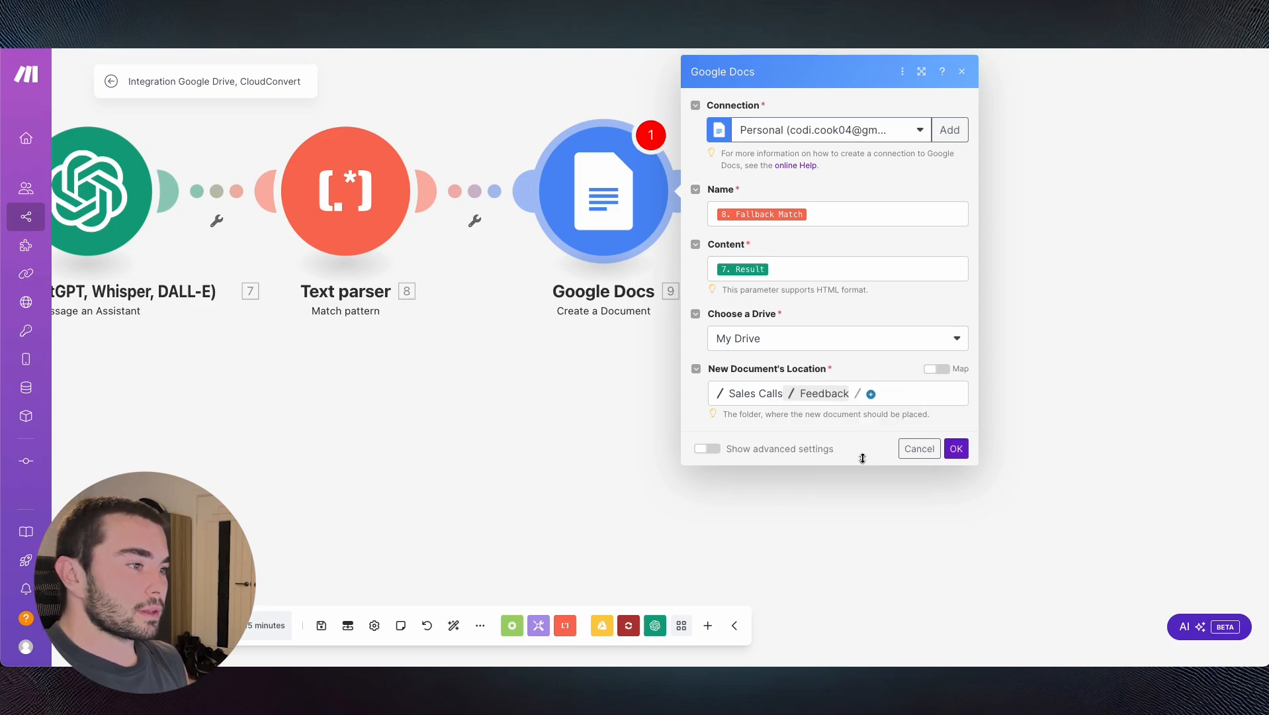
left_click(707, 449)
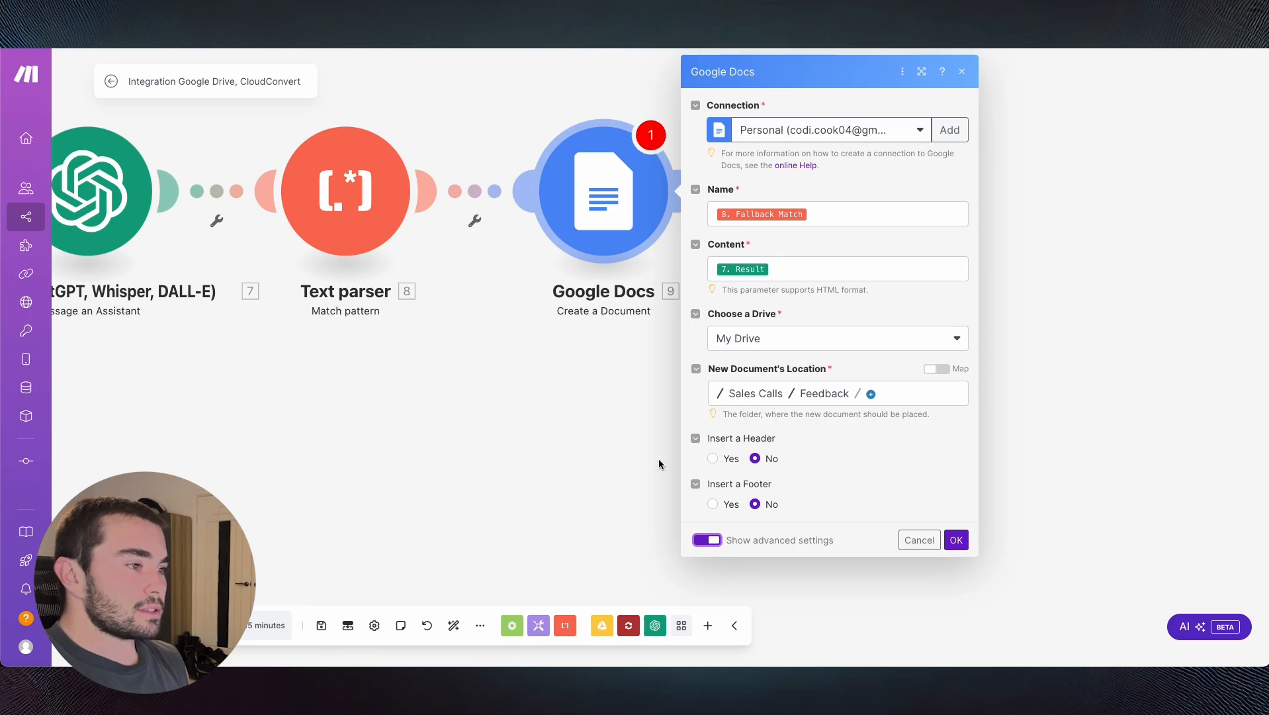
left_click(707, 539)
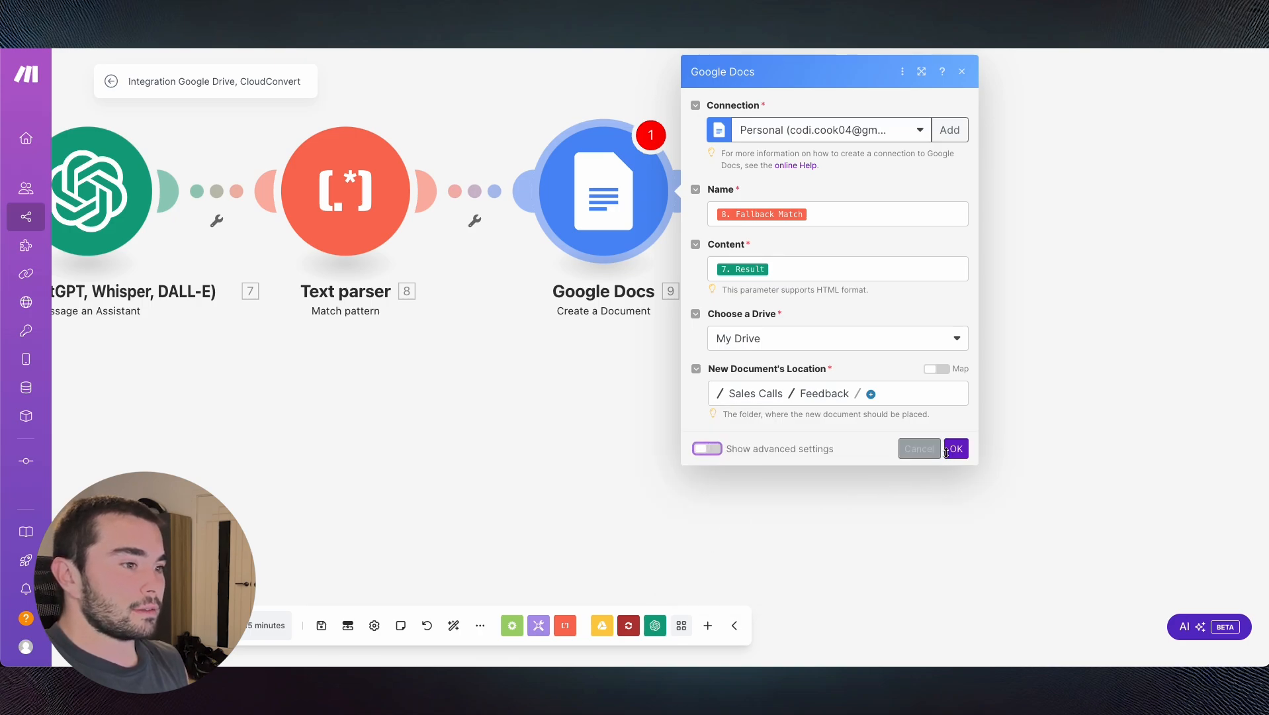
left_click(957, 449)
- Clone the Create a Transcription and Message an Assistant modules and attach the copies after the needConversion route's CloudConvert module
scroll(509, 348, "left", 10)
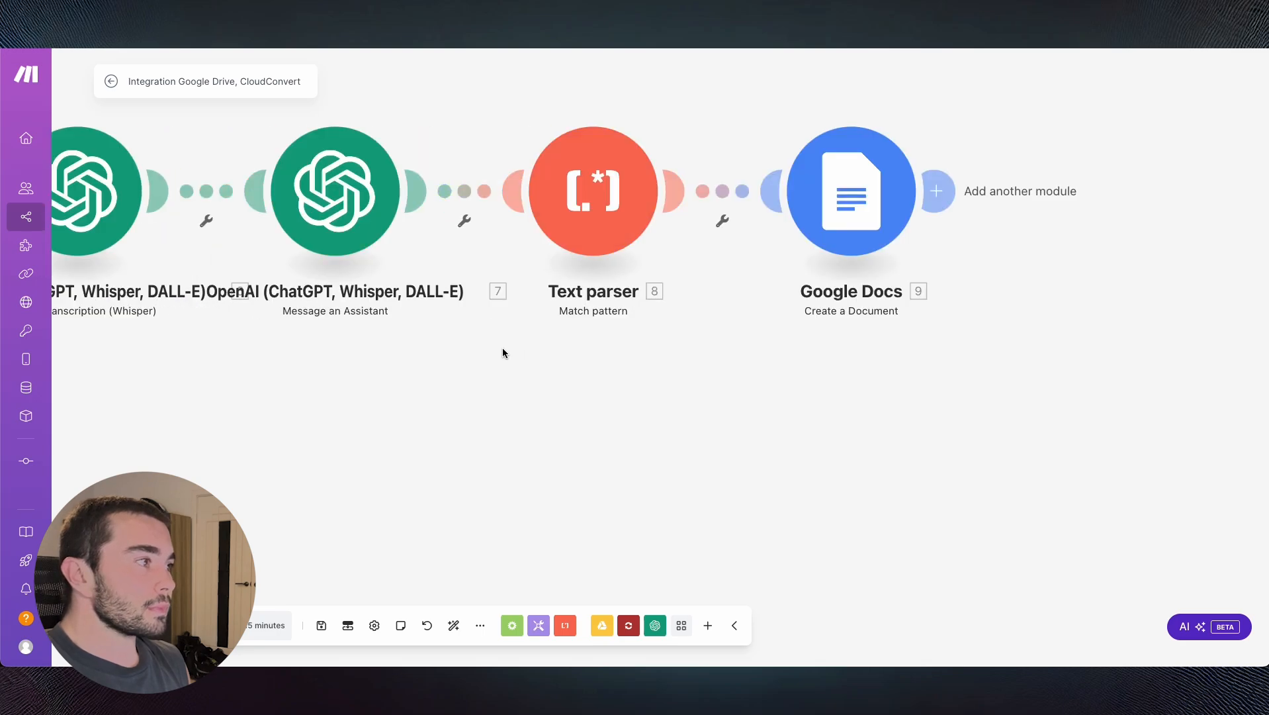
scroll(378, 357, "left", 8)
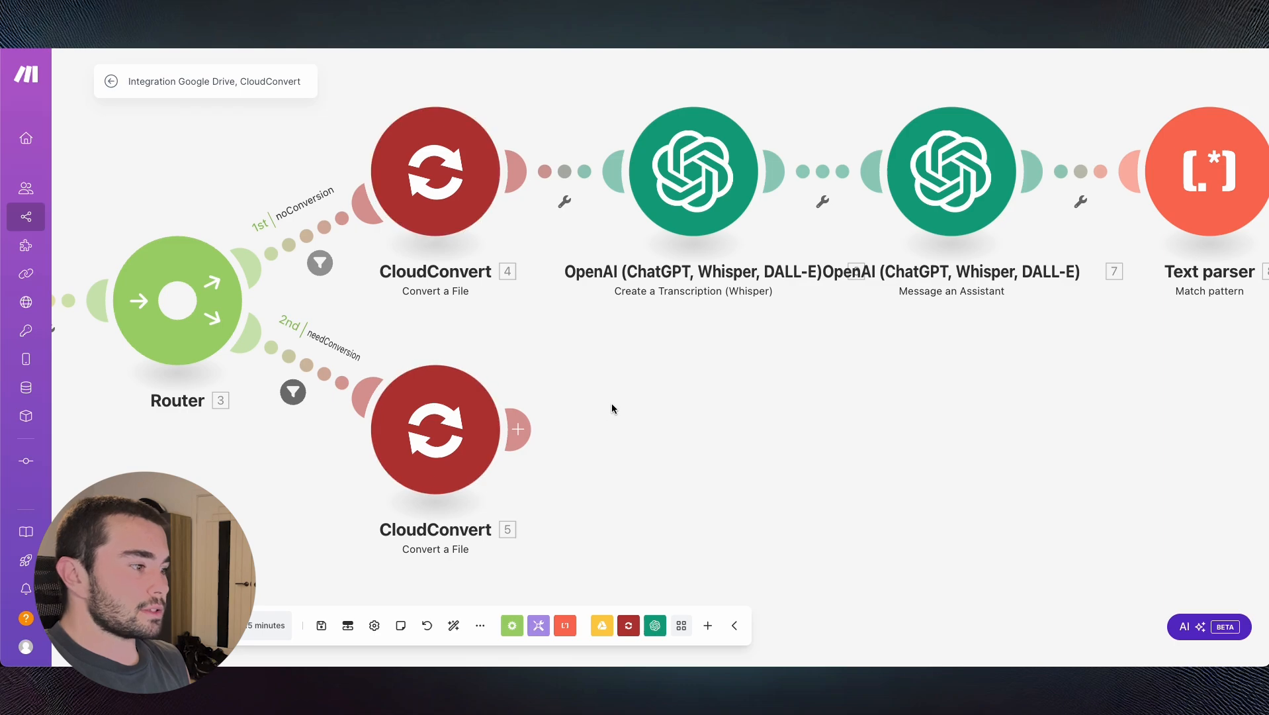
right_click(682, 151)
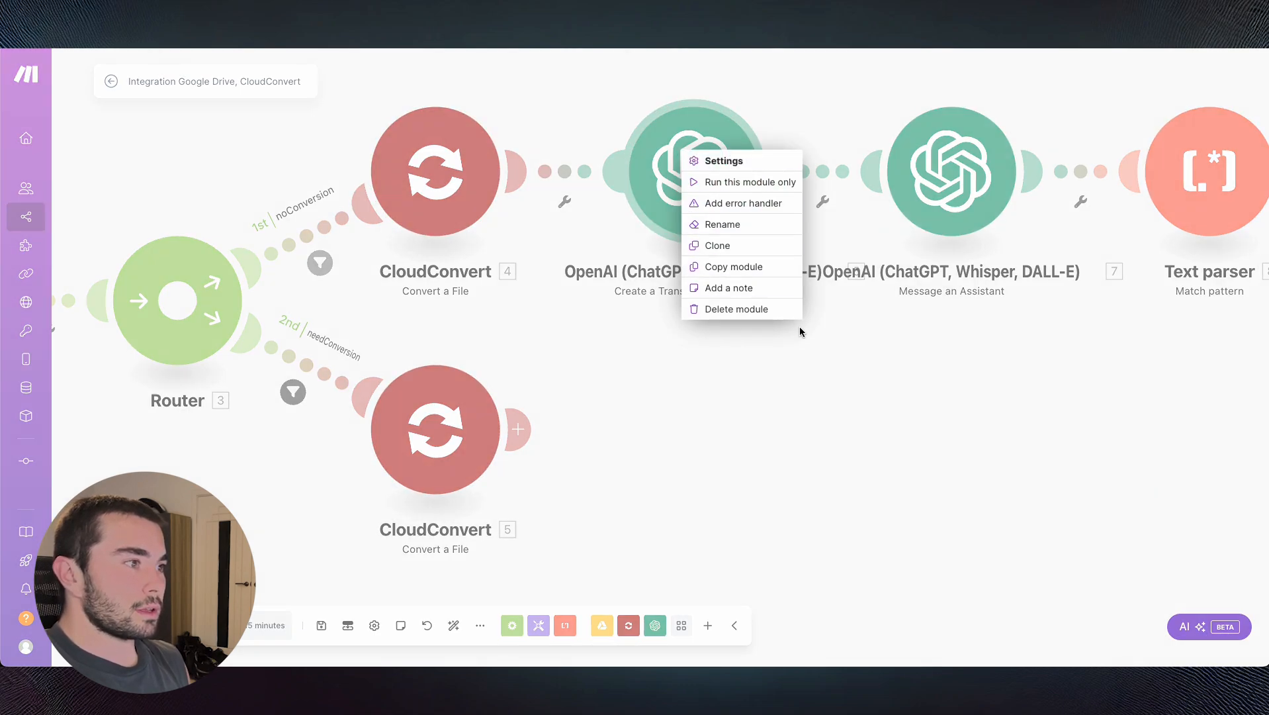
left_click(738, 250)
left_click_drag(742, 255, 706, 443)
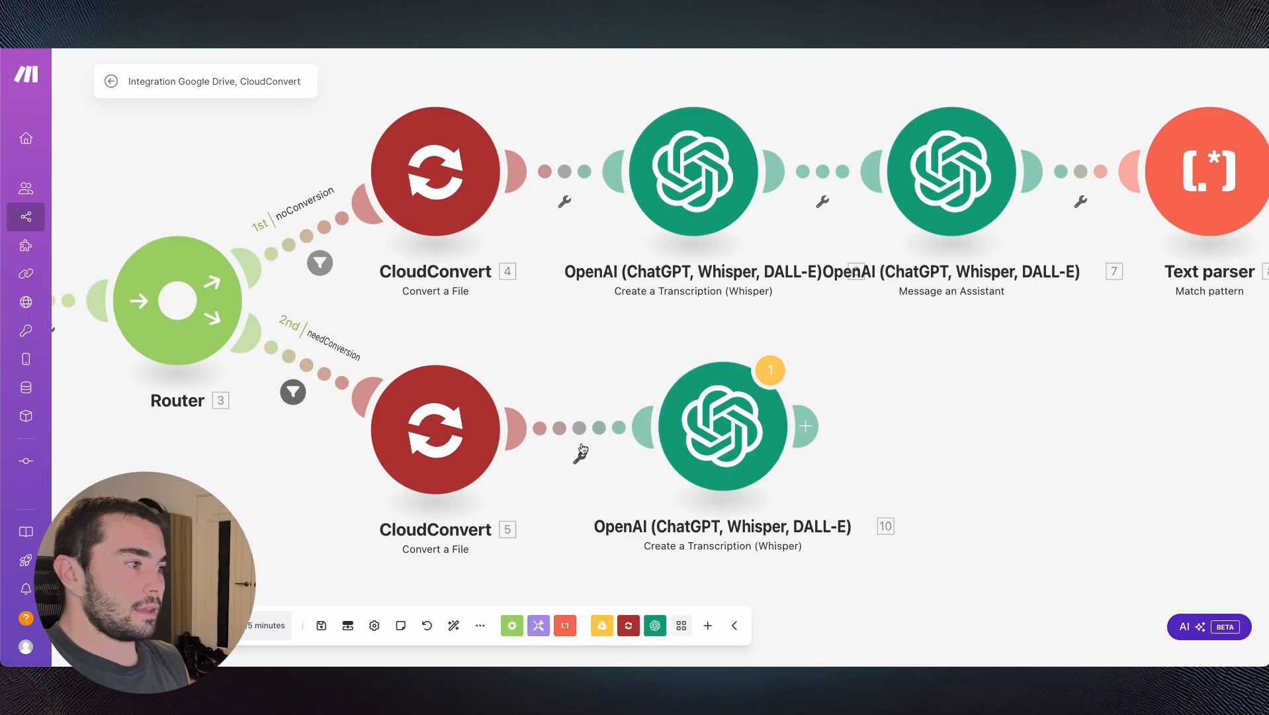
right_click(953, 166)
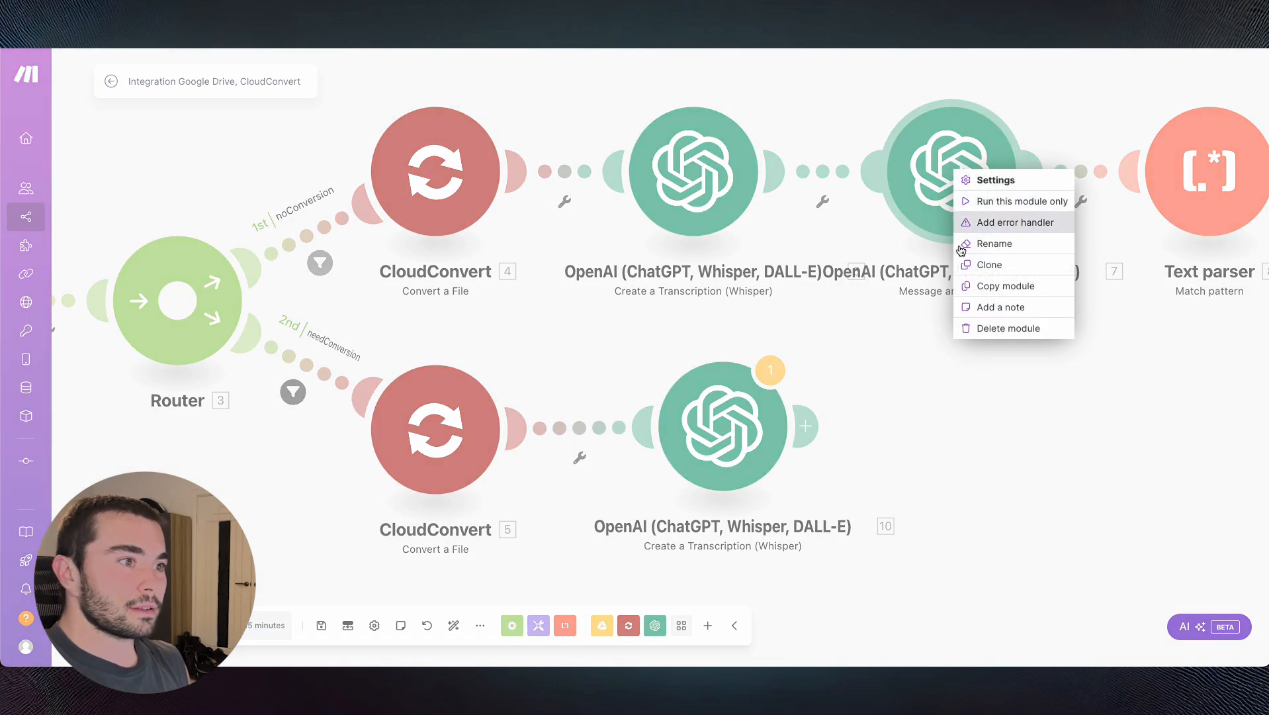
left_click(982, 261)
left_click_drag(988, 251, 923, 406)
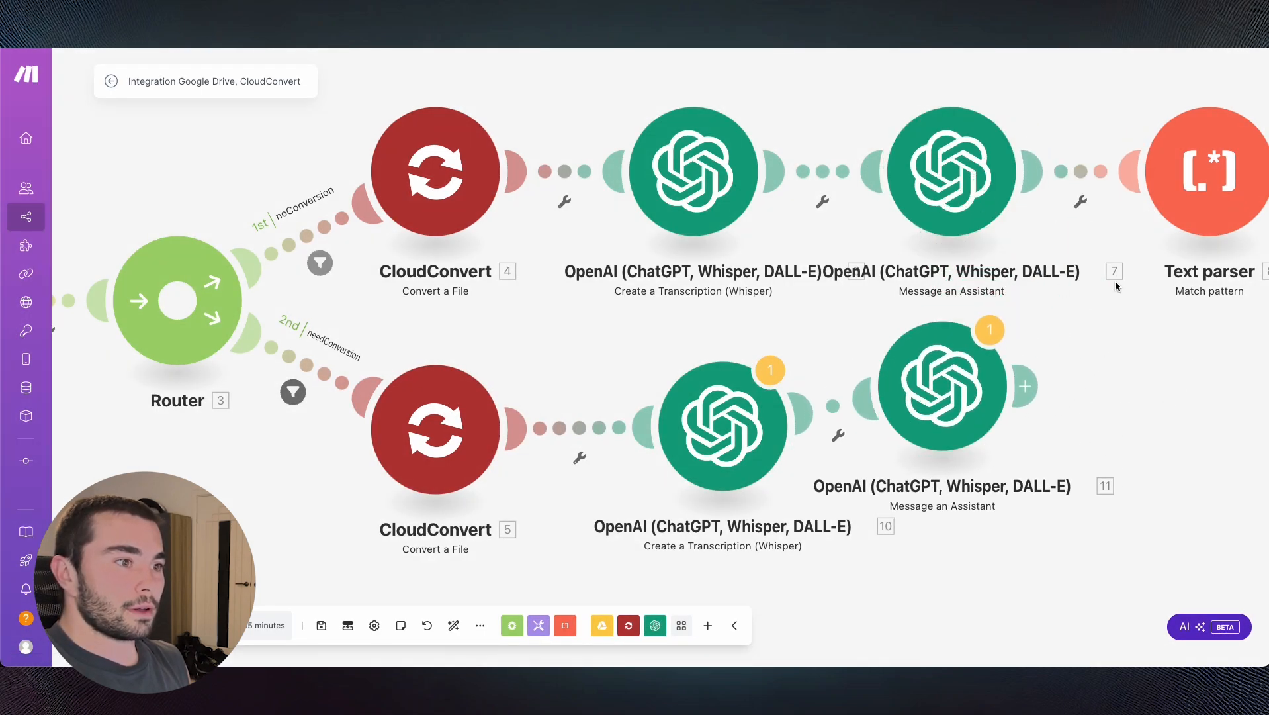
- Clone the text parser module and attach the copy after the needConversion route's Message an Assistant module
scroll(1116, 280, "right", 5)
right_click(872, 93)
left_click(908, 184)
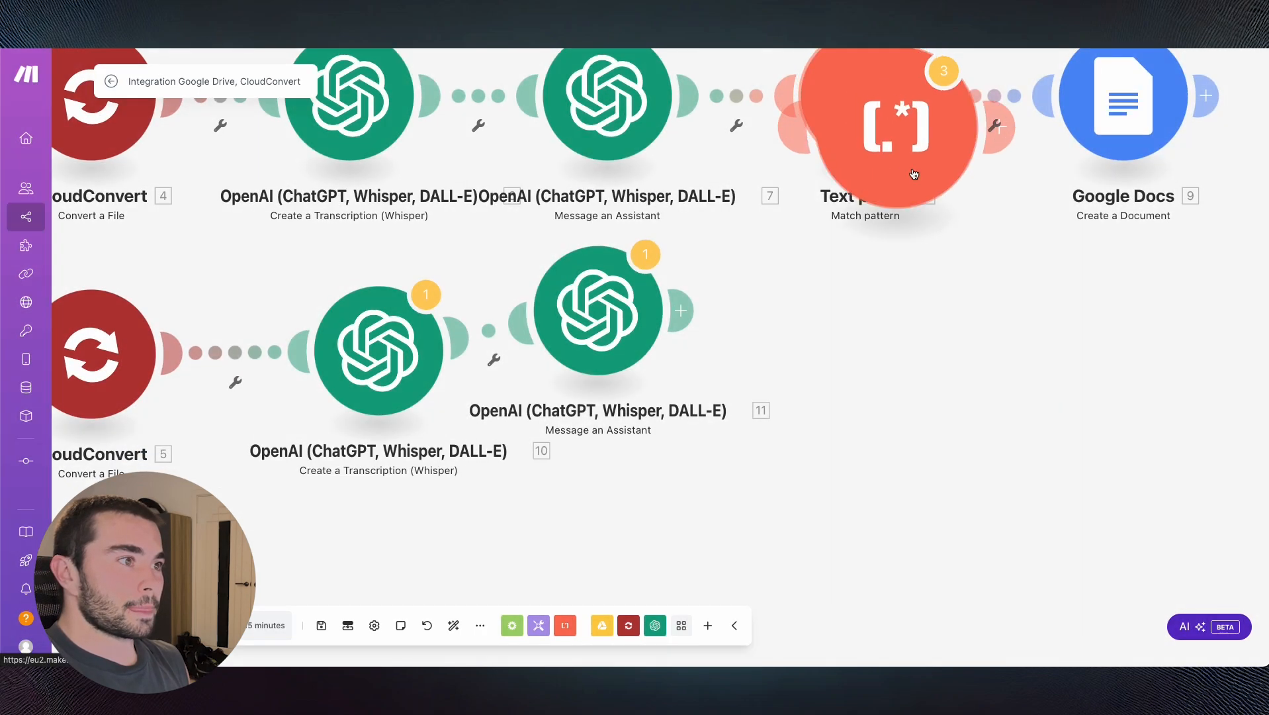
mouse_move(901, 127)
left_mouse_down()
mouse_move(901, 241)
mouse_move(816, 324)
left_mouse_up()
- Clone the Google Docs module, attach the copy after the cloned text parser, and auto-align the scenario
right_click(1096, 113)
right_click(1096, 111)
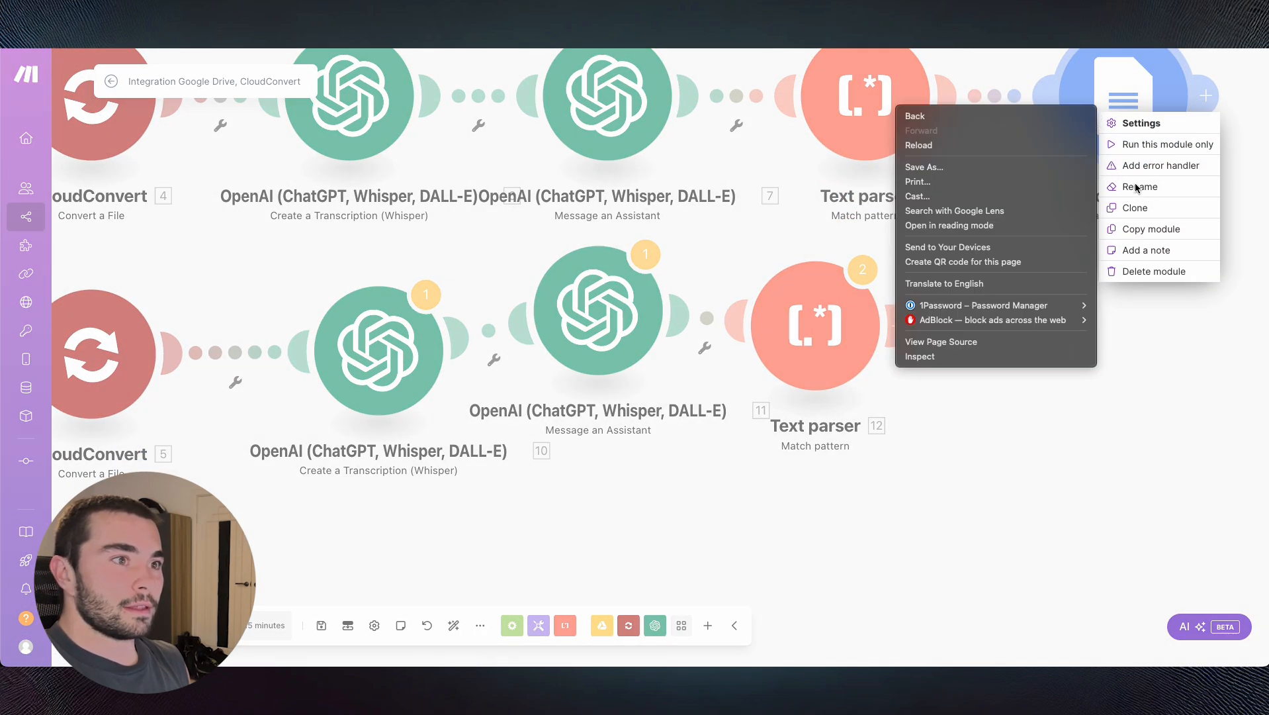
left_click(1135, 209)
left_click(1135, 208)
left_click_drag(1135, 209, 1060, 316)
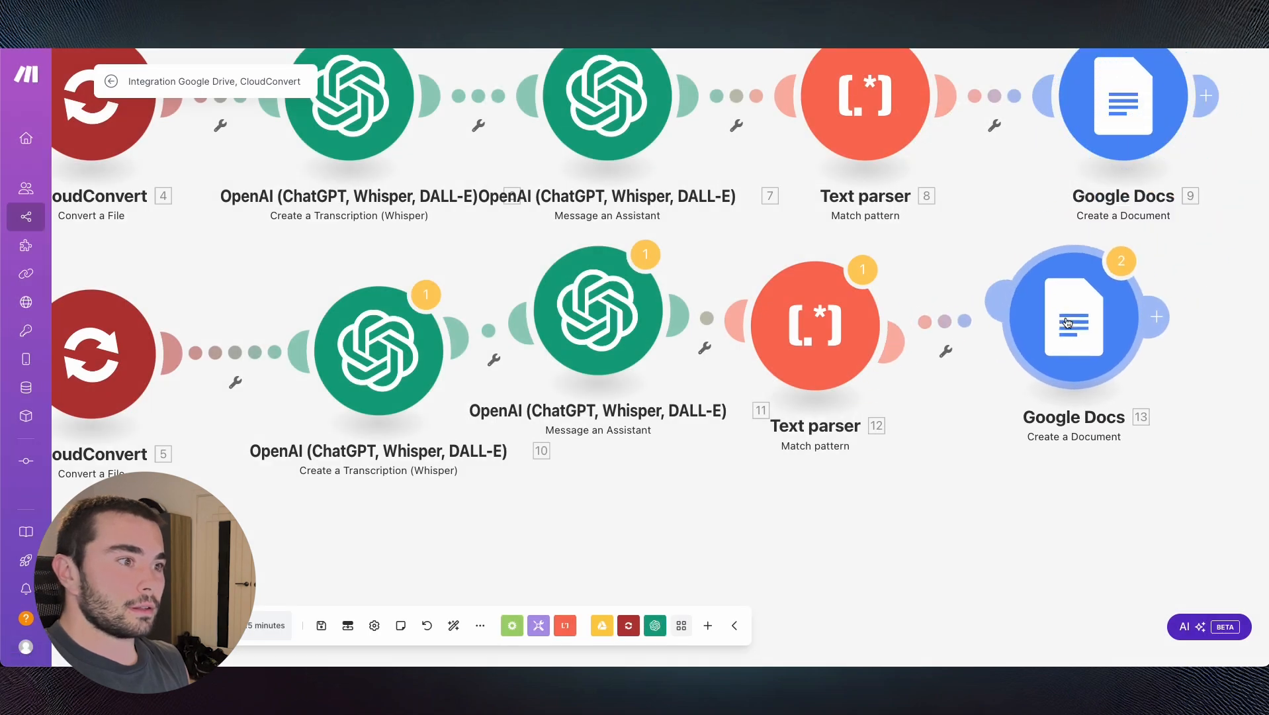
left_click(454, 625)
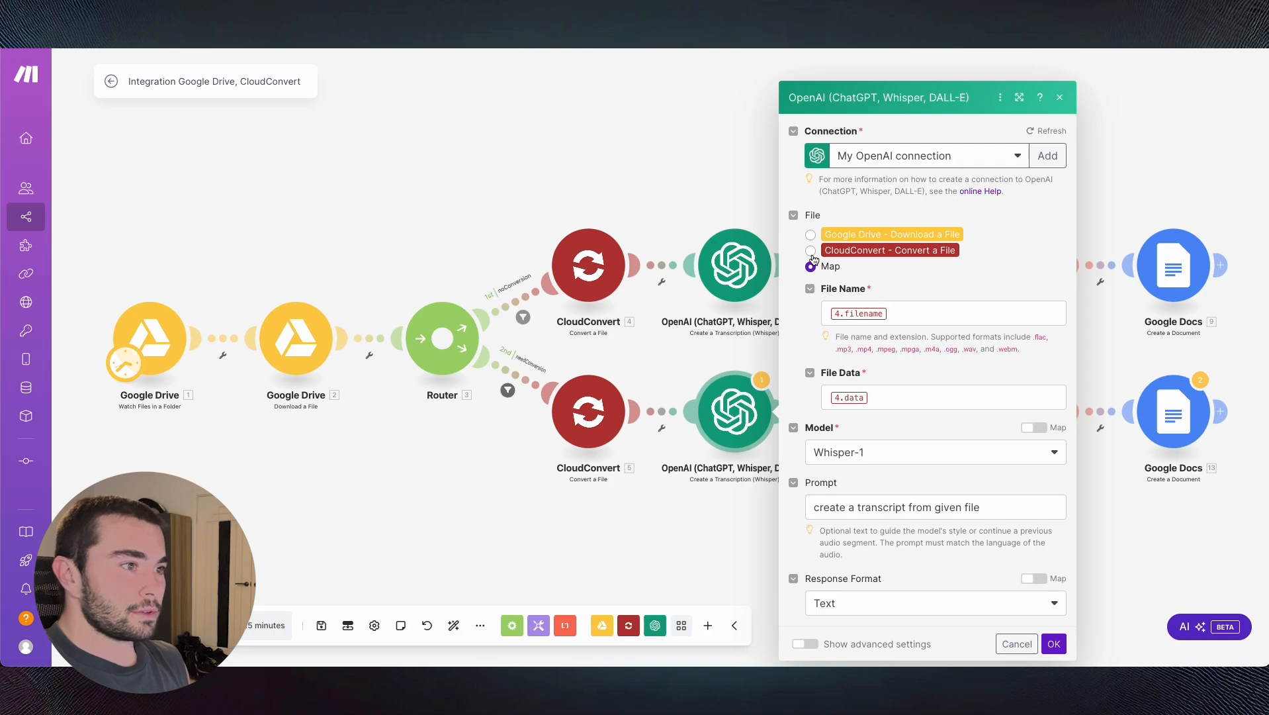
- Map the cloned transcription module's file name and data to CloudConvert 5's Filename and Data, and save the module
left_click(810, 251)
left_click(811, 373)
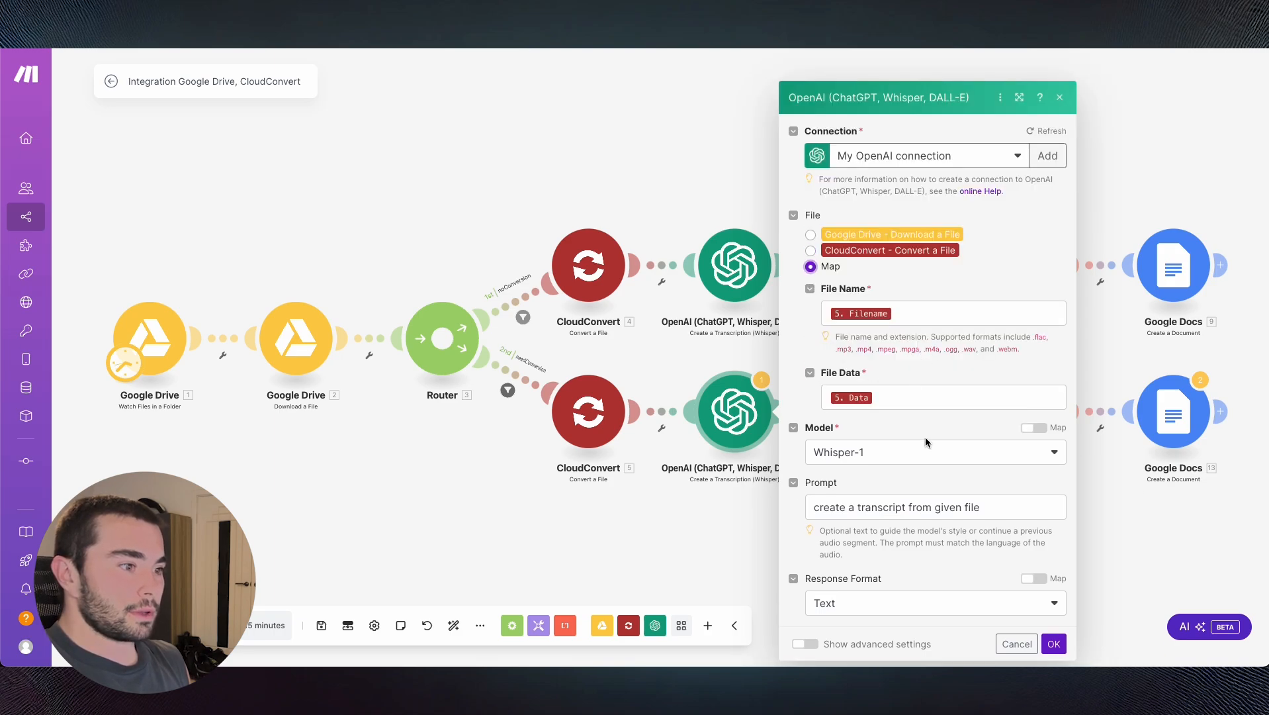
left_click(1054, 643)
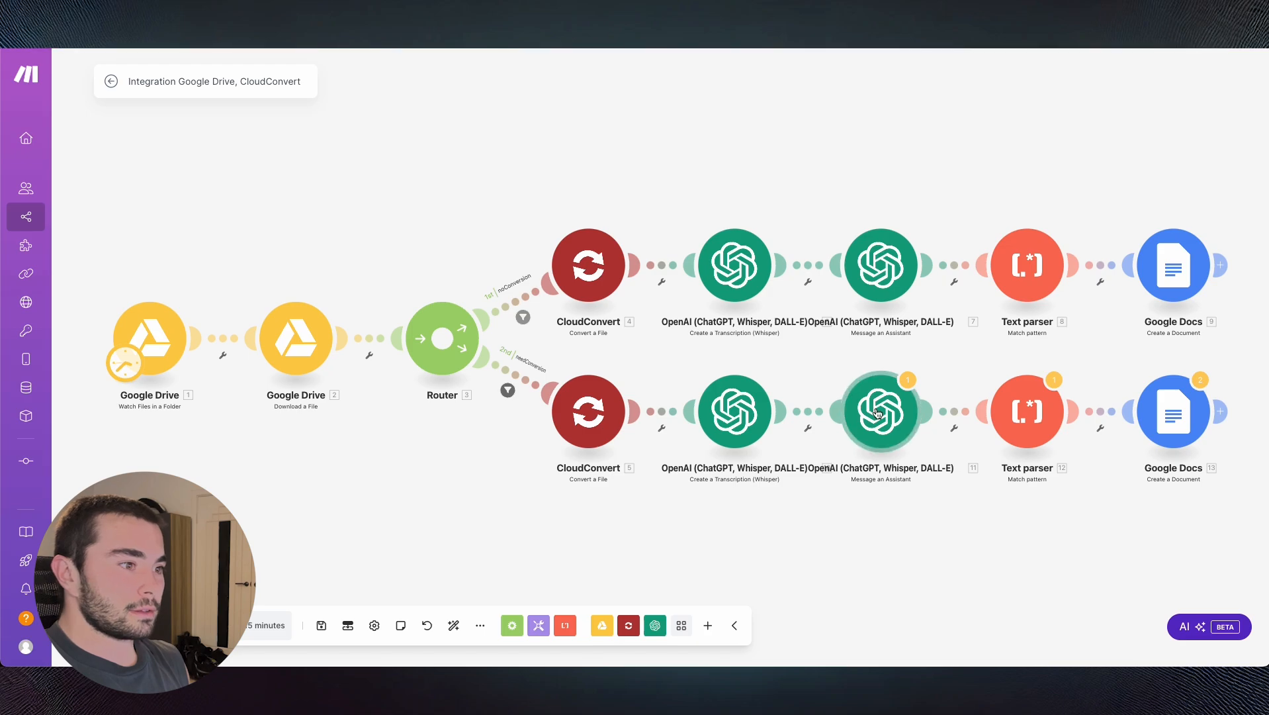
- In the cloned Message an Assistant module, map transcription module 10's Text under "# Sales Call" in the message and save
left_click(876, 413)
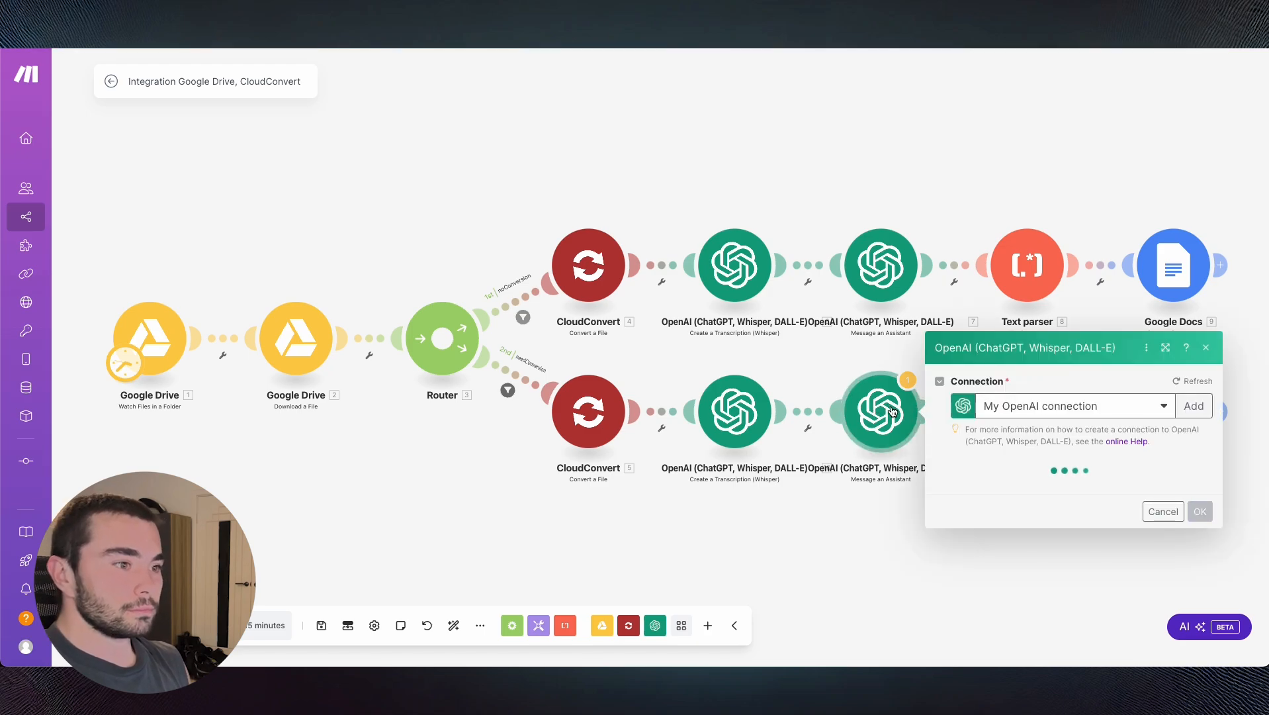
left_click_drag(814, 351, 640, 365)
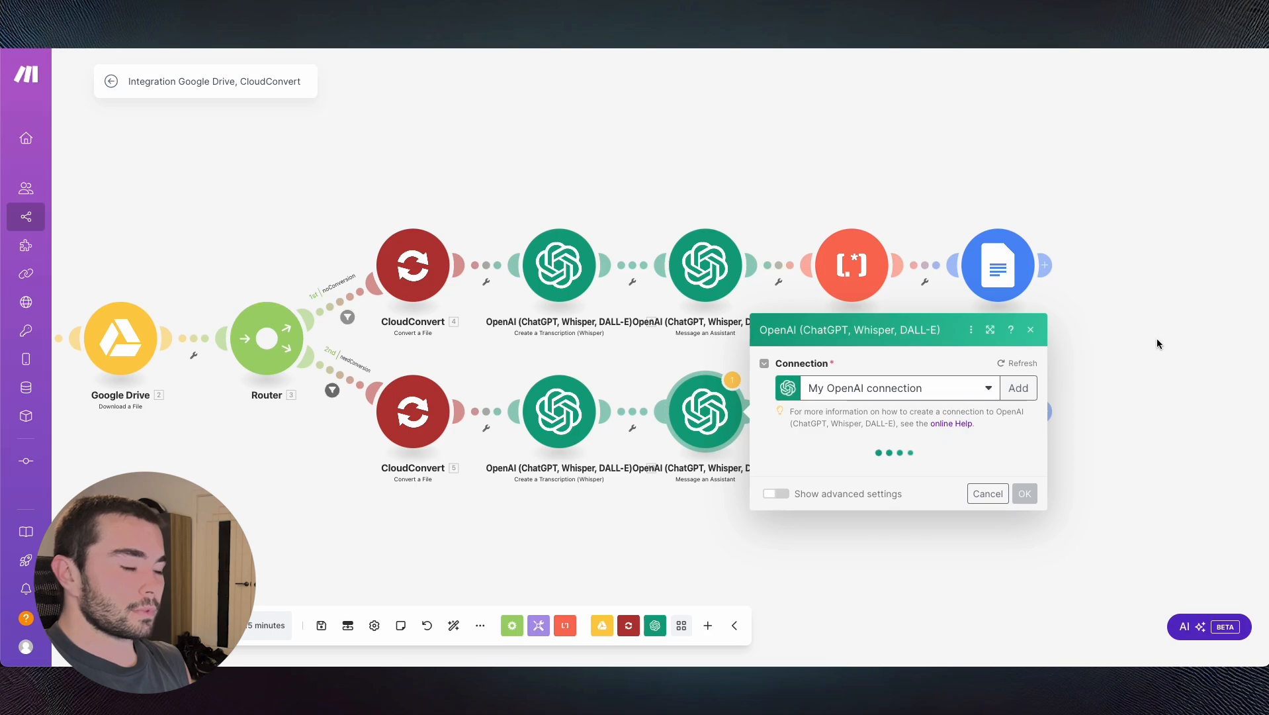
scroll(1157, 338, "down", 3)
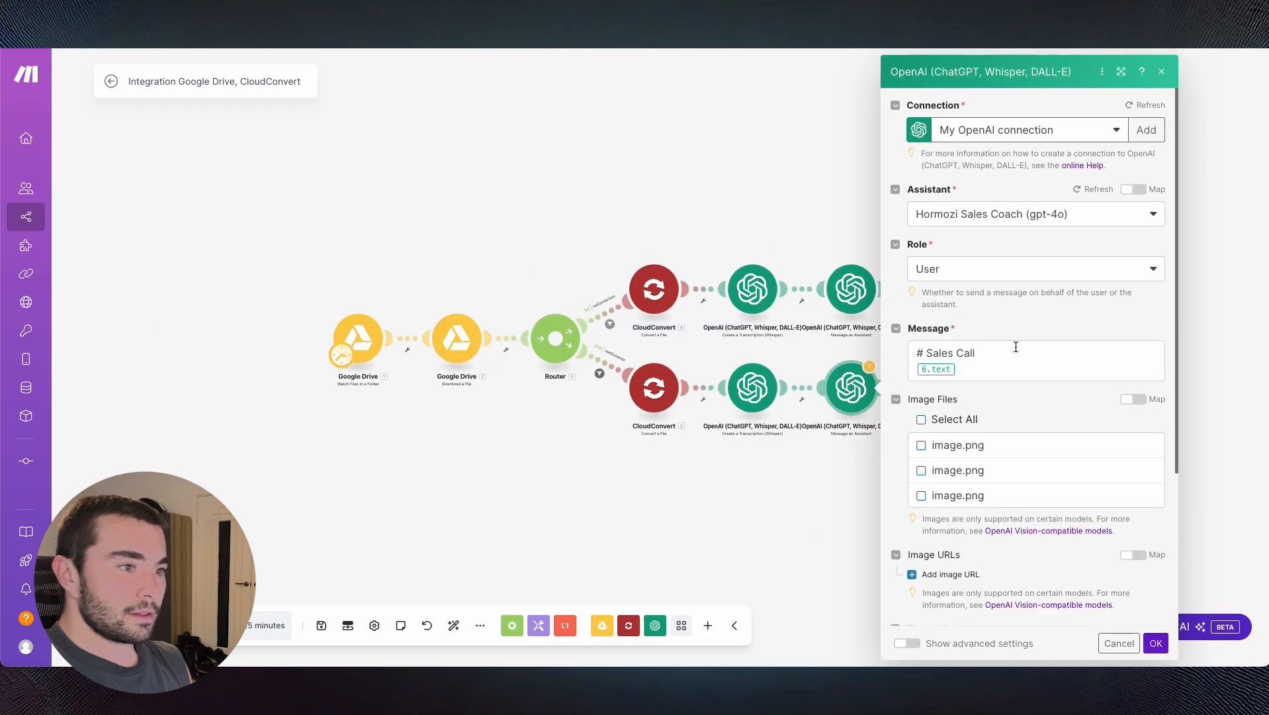
left_click(1000, 373)
key("BackSpace")
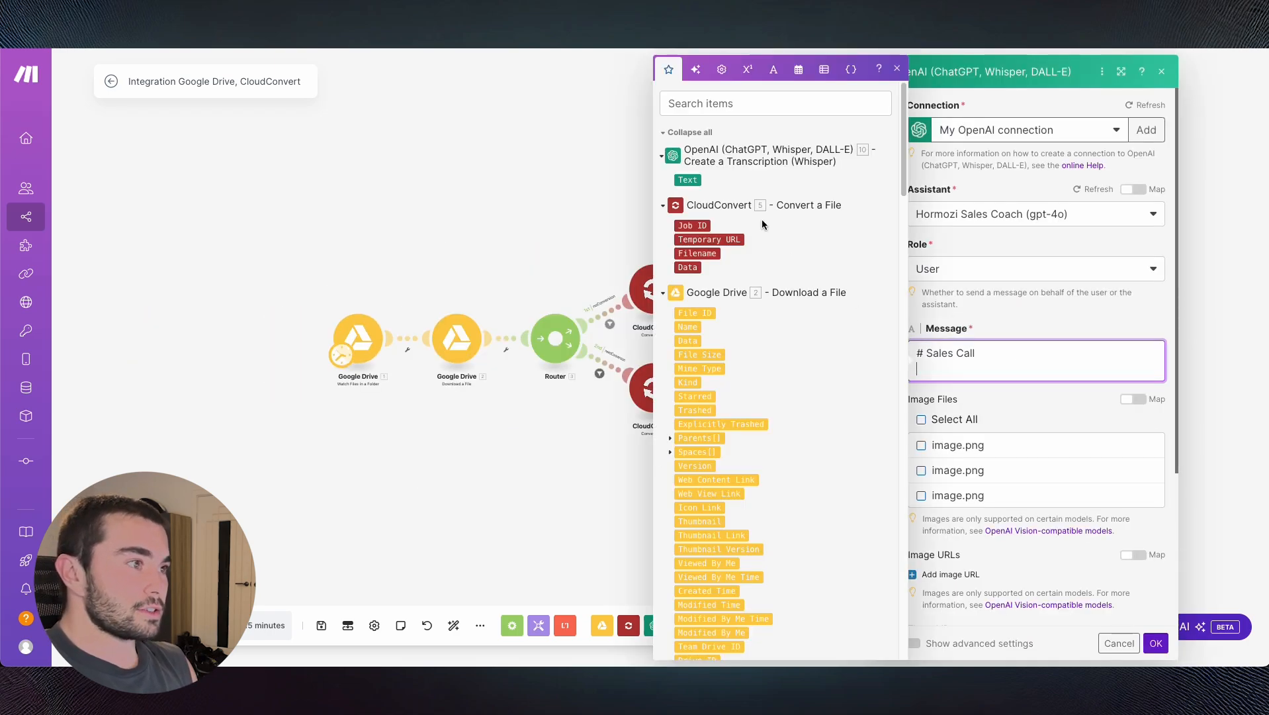
left_click(687, 179)
left_click(1156, 643)
- In the cloned text parser, replace the text to parse with CloudConvert 5's Filename and save the module
left_click_drag(949, 510, 572, 543)
left_click(588, 421)
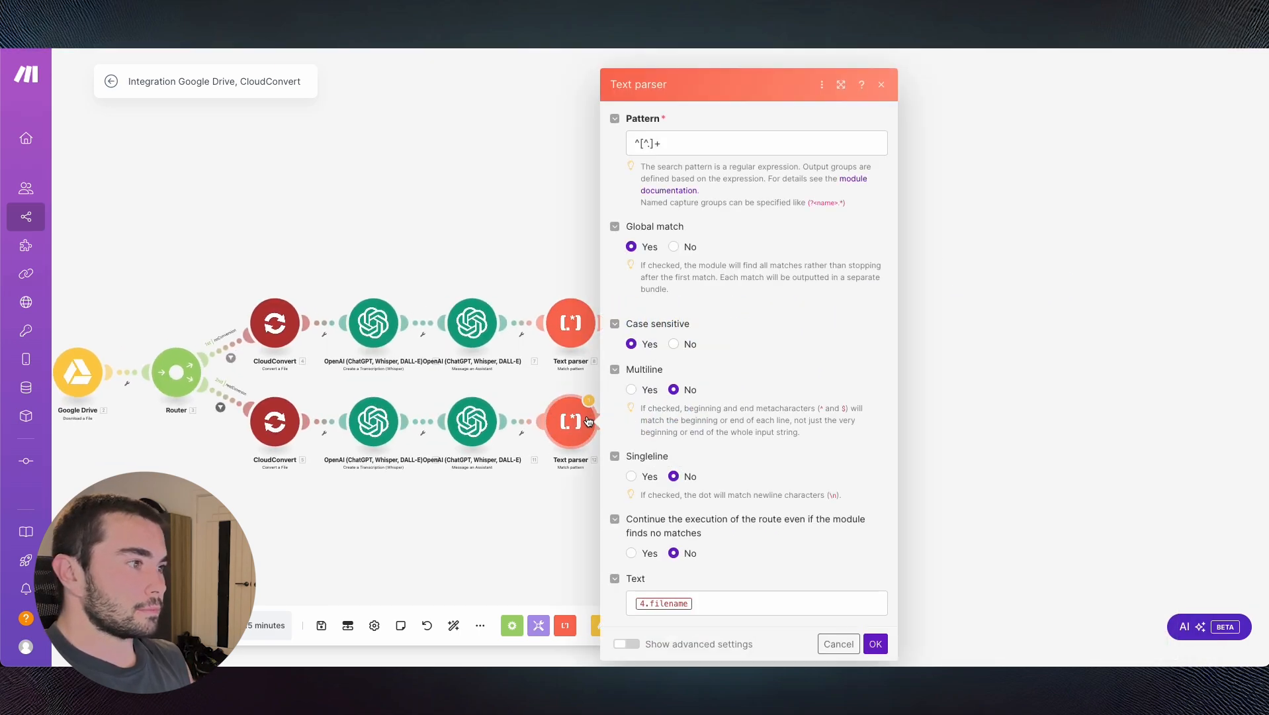
left_click(713, 593)
key("BackSpace")
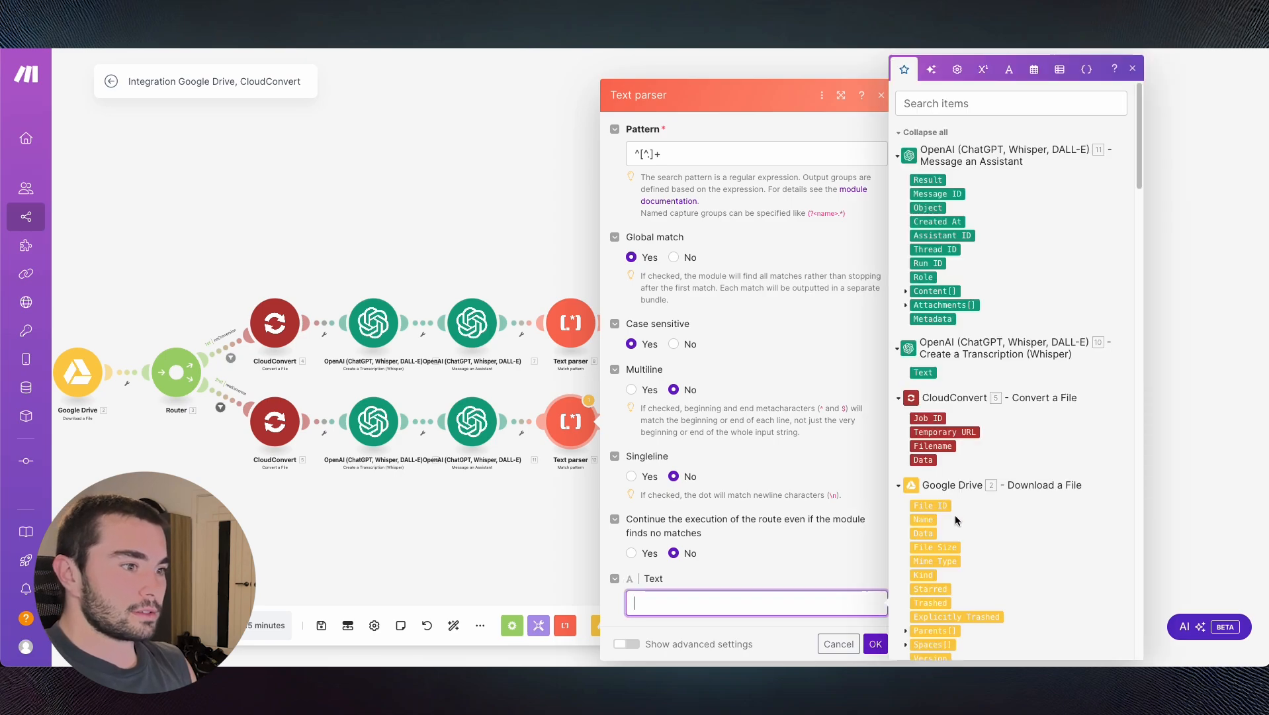
left_click(937, 445)
left_click(875, 643)
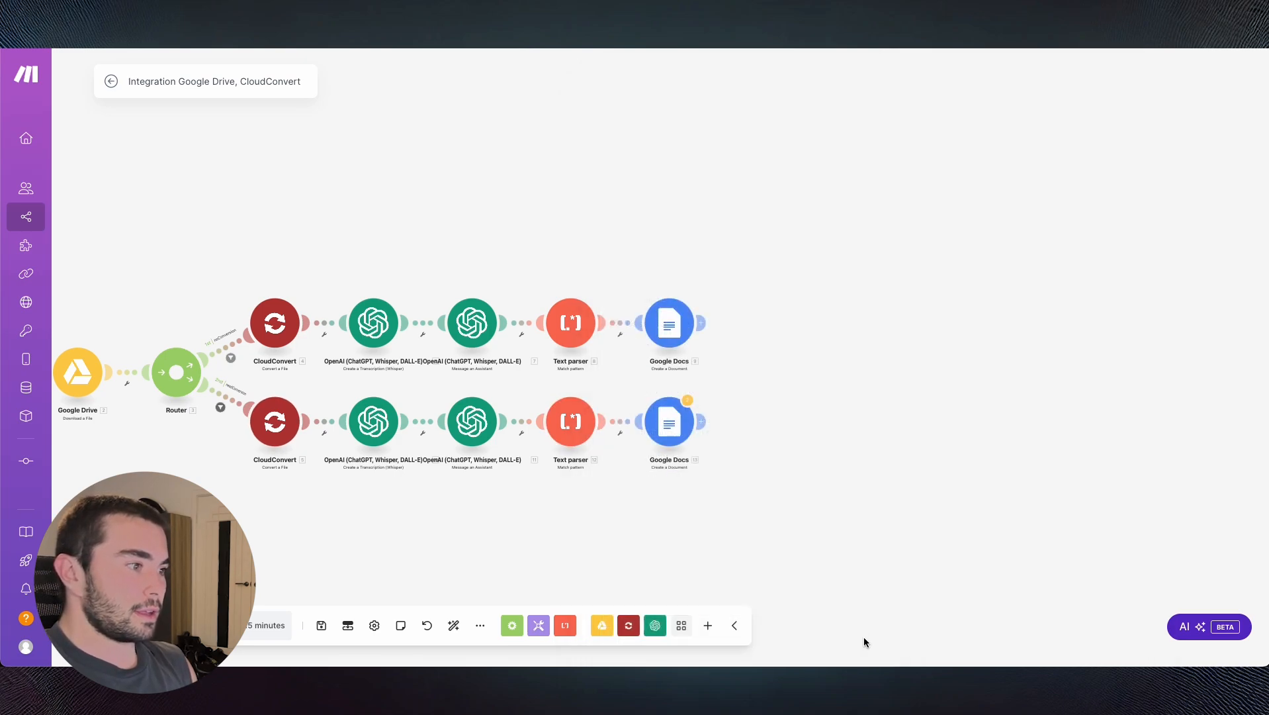
- In the cloned Google Docs module, map text parser 12's Fallback Match as name and assistant 11's Result as content, and save
left_click(672, 426)
left_click(822, 431)
key("BackSpace")
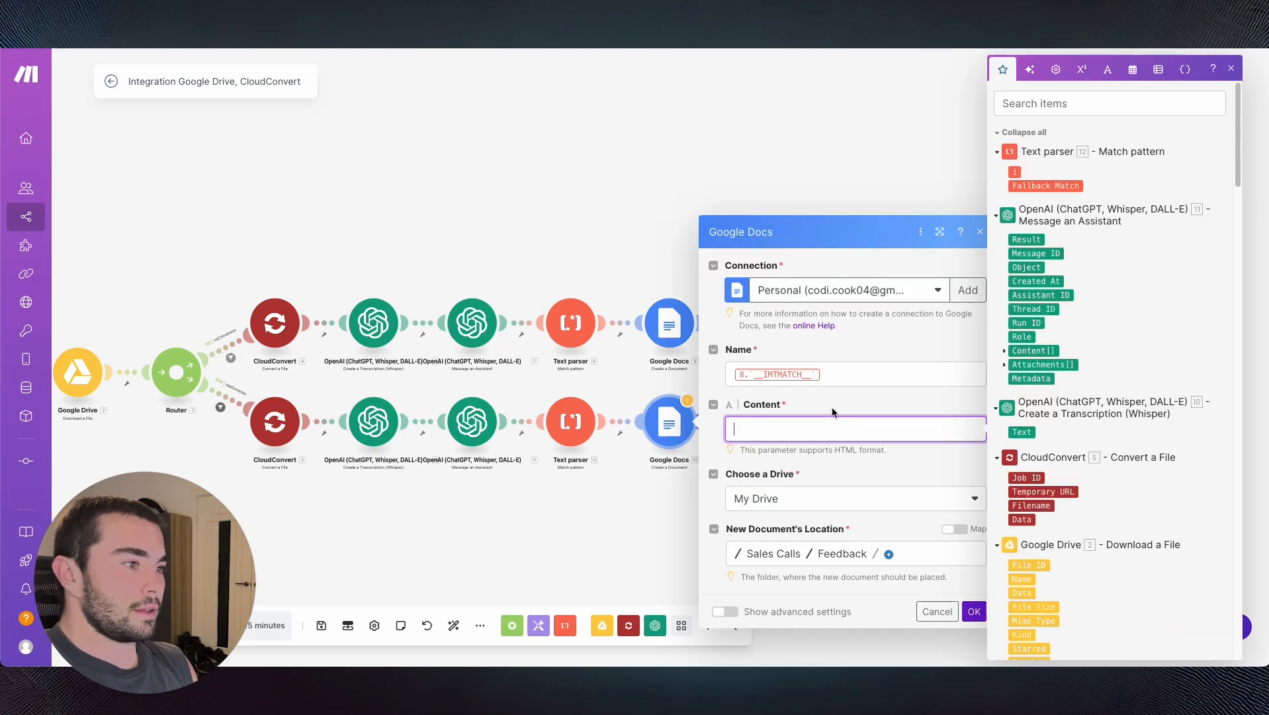
left_click(860, 372)
key("BackSpace")
left_click(1061, 186)
left_click(940, 415)
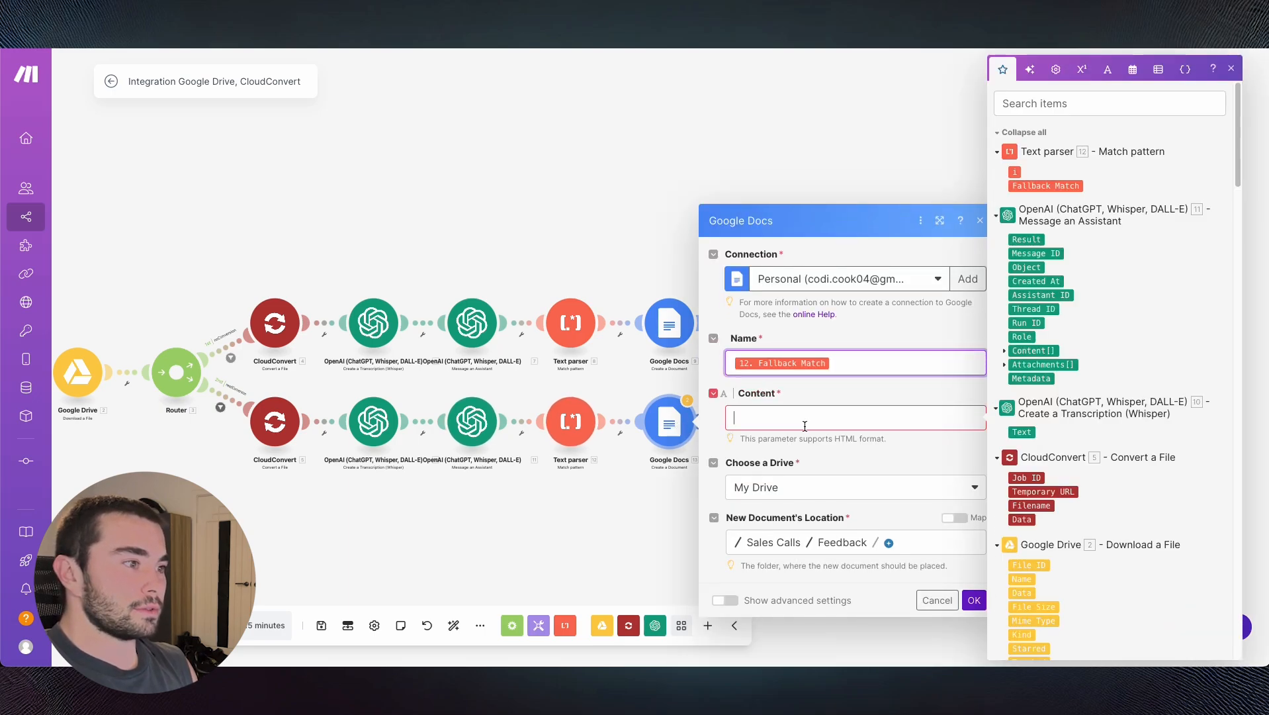
left_click(1026, 239)
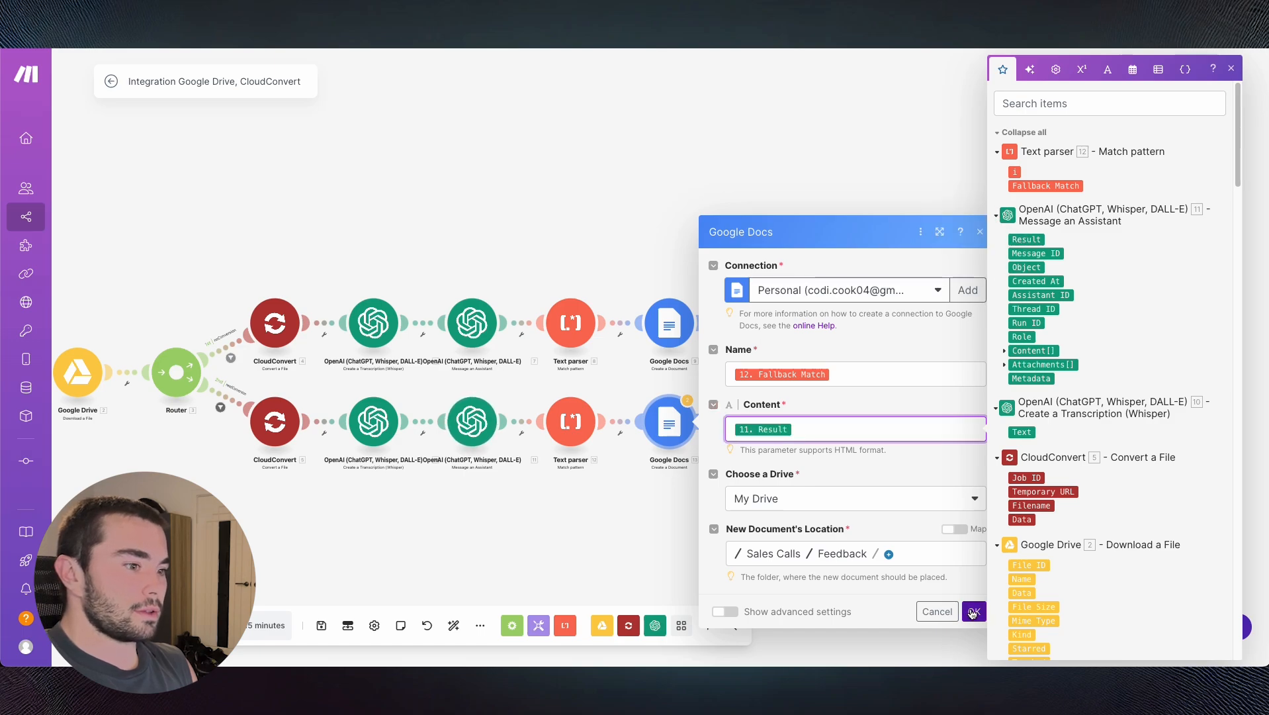
left_click(974, 610)
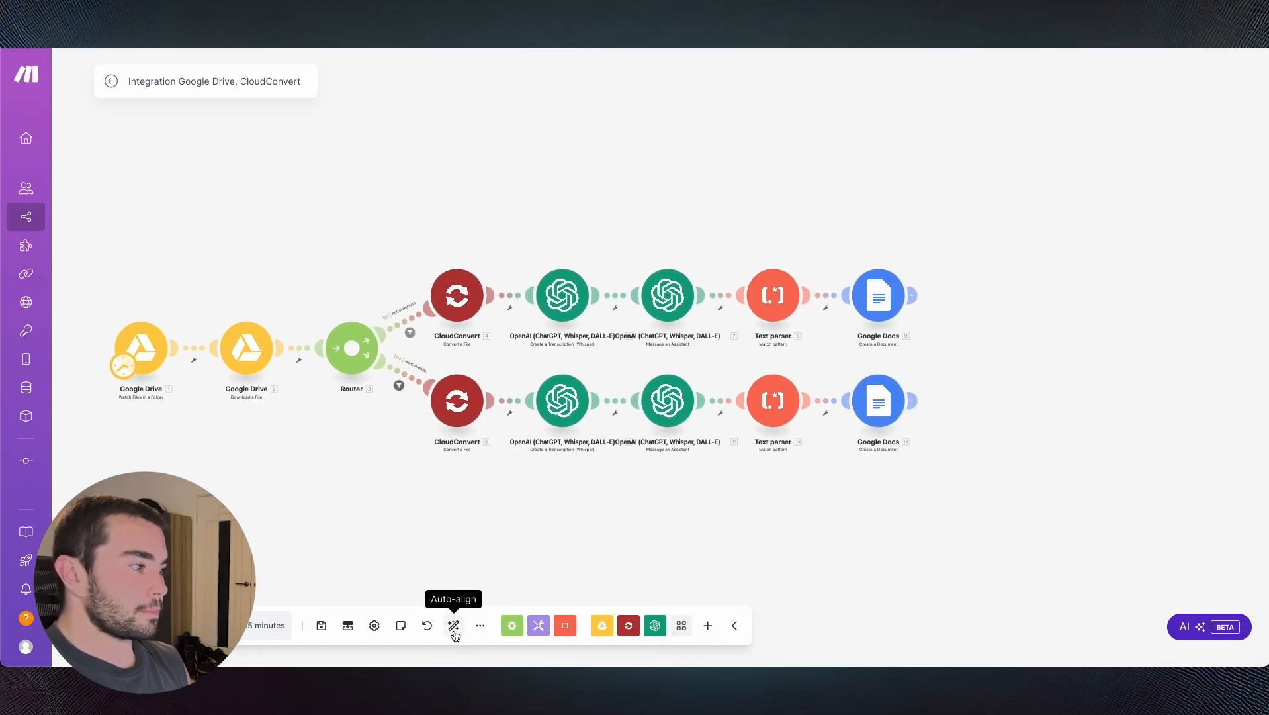
- Rename the scenario to "sales feedback" and save it
left_click(321, 626)
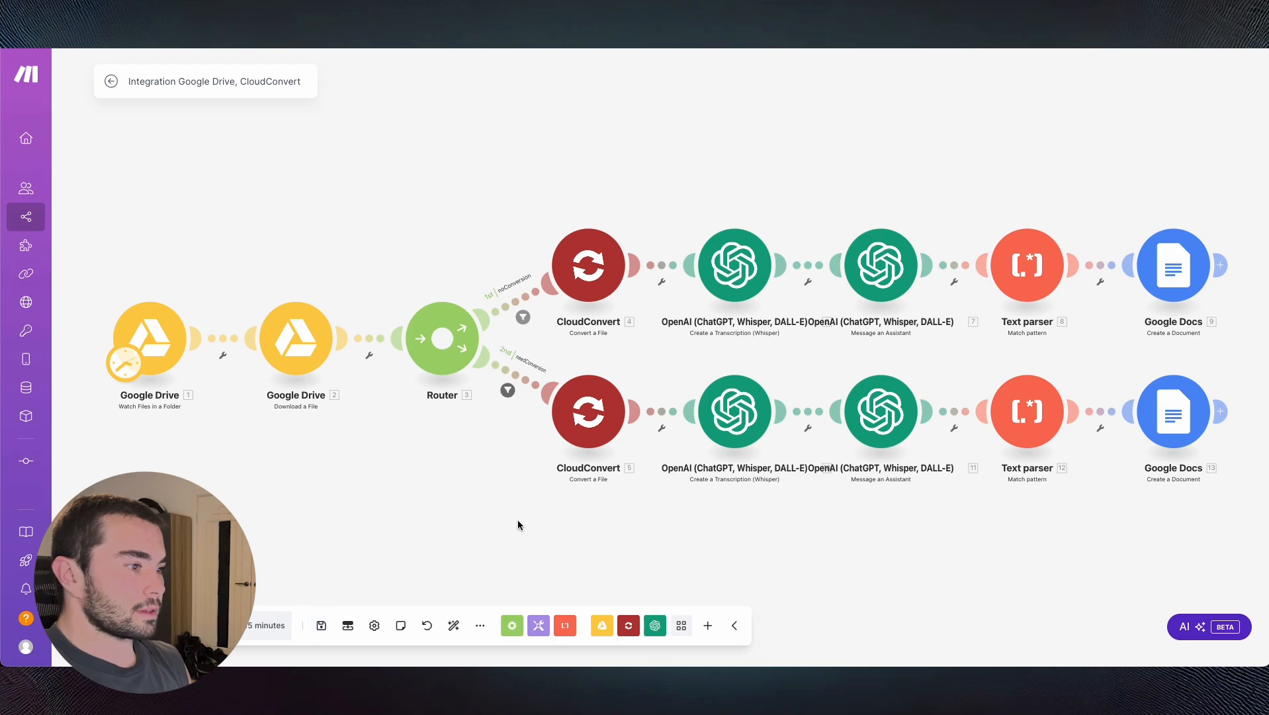
triple_click(196, 84)
type("sal")
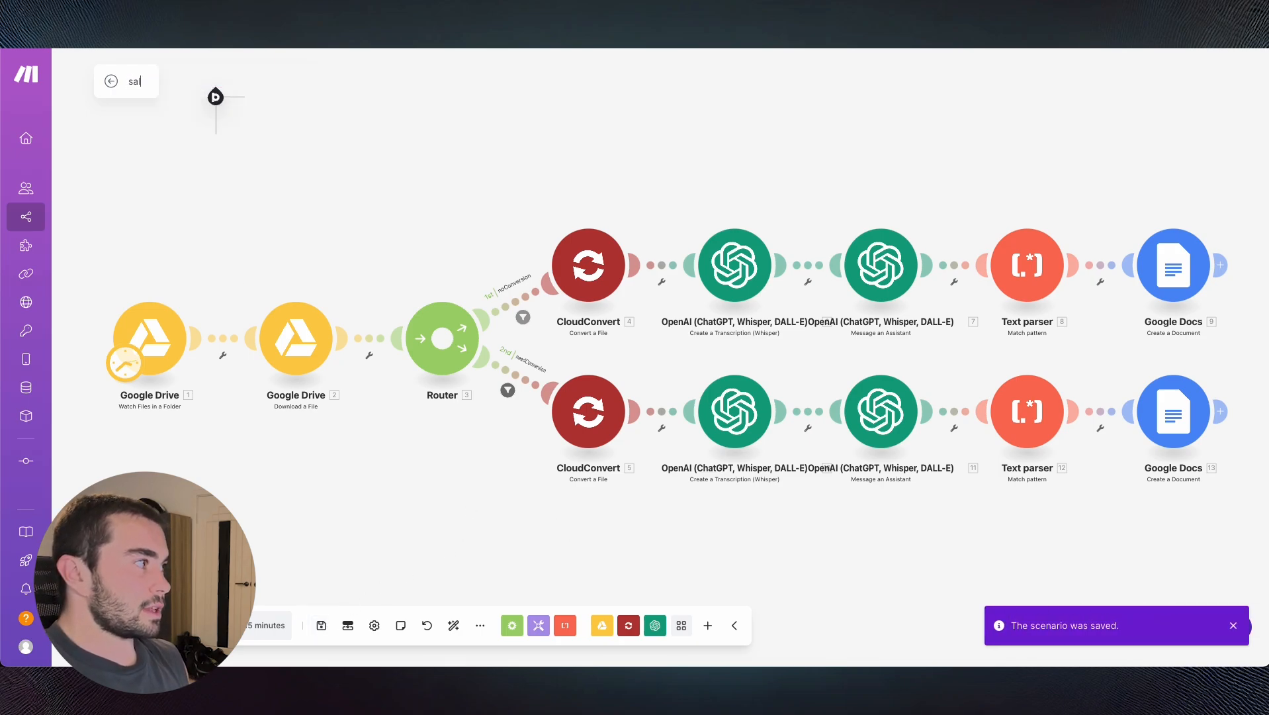
type("es feedba")
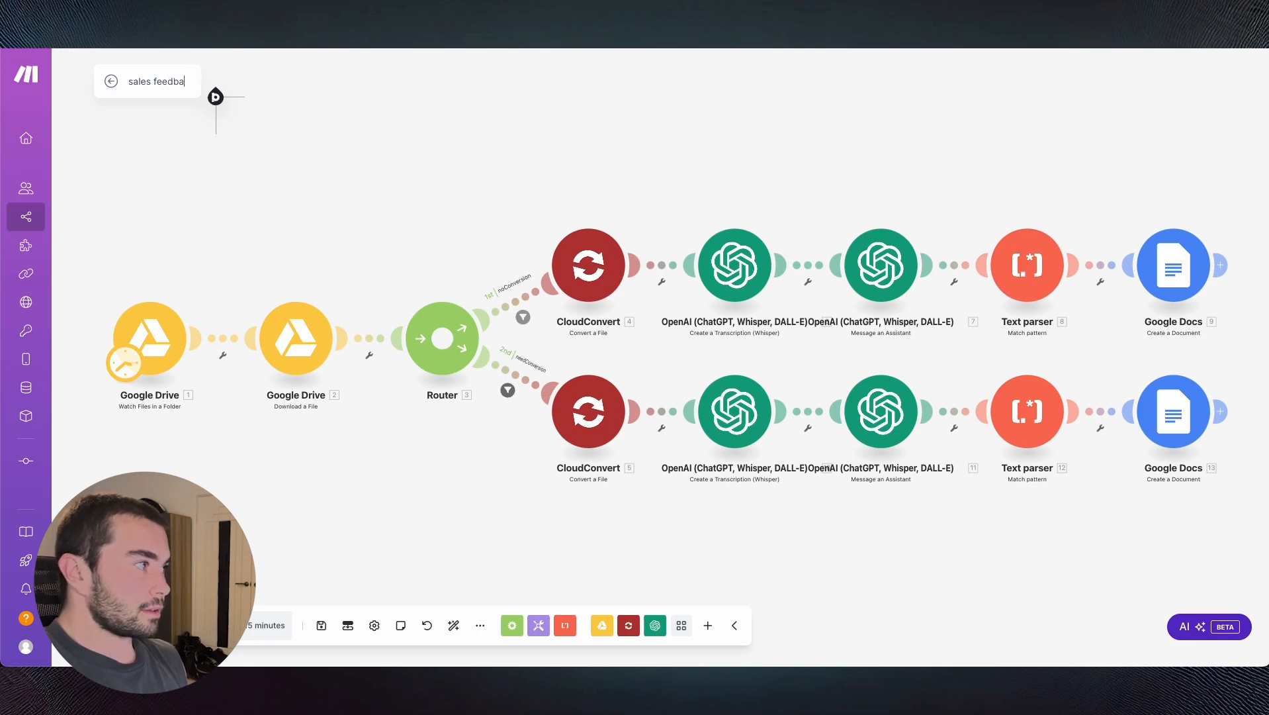
type("ck")
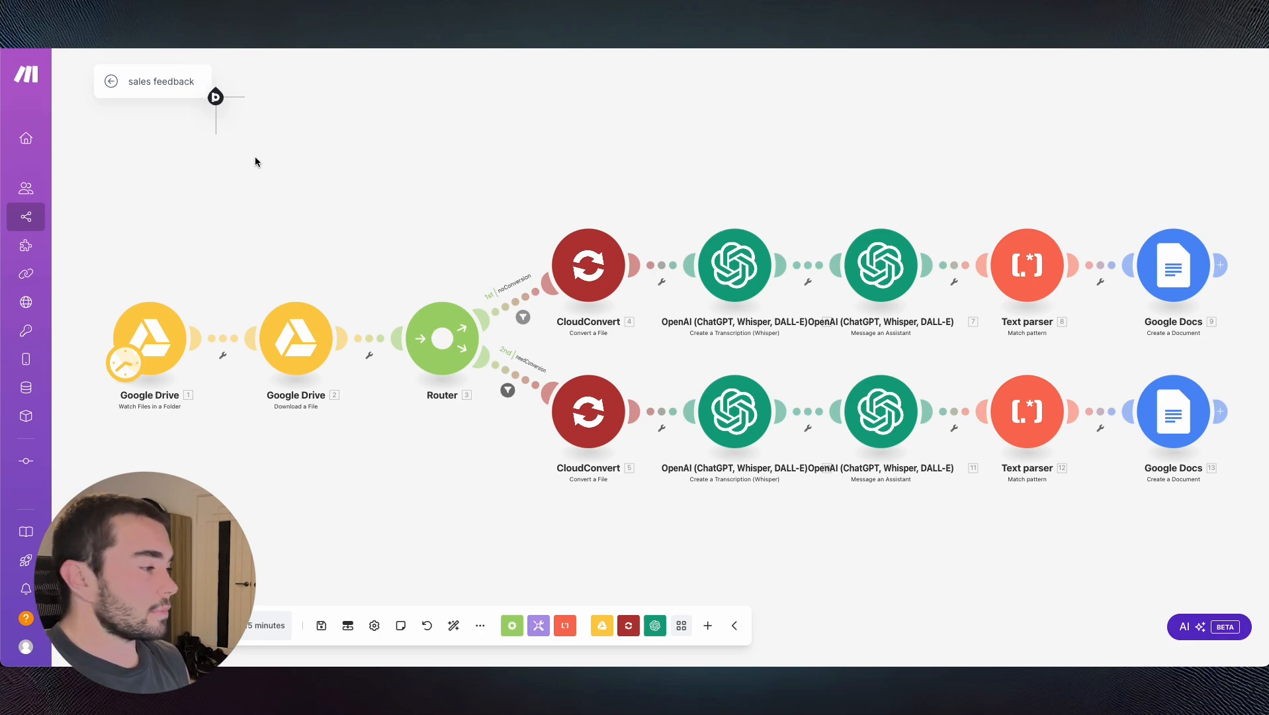
left_click(319, 624)
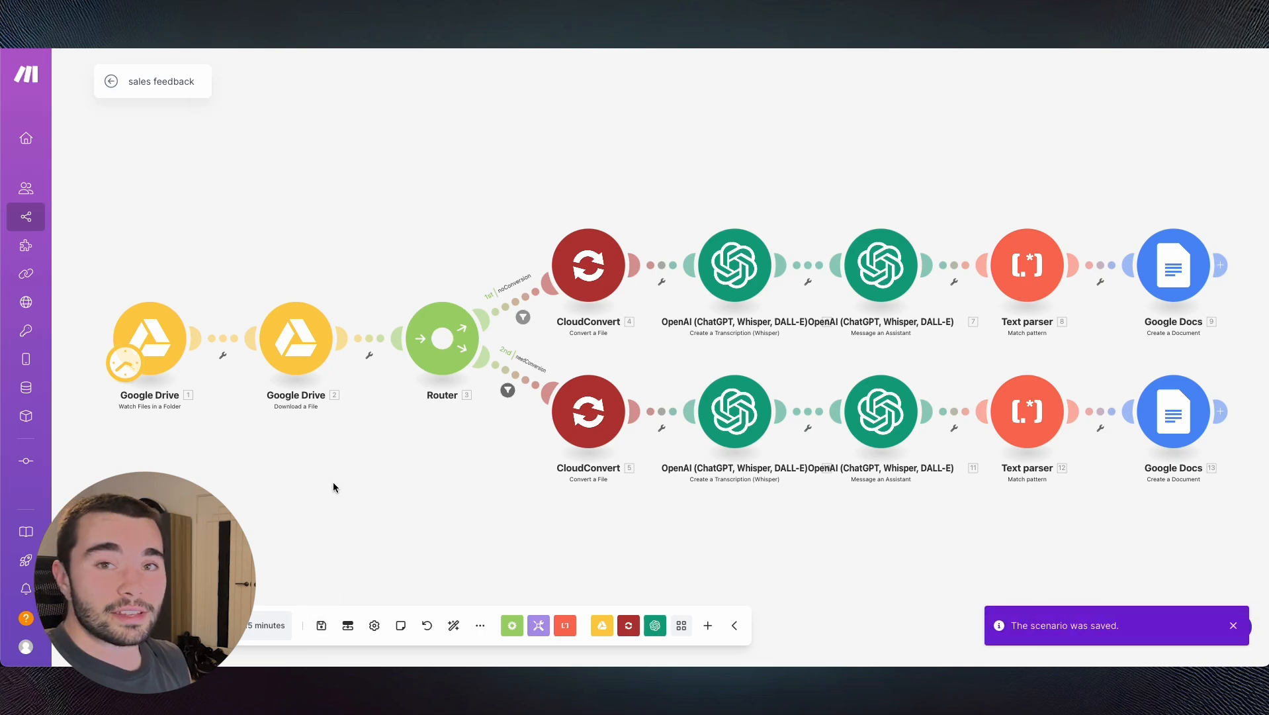
- In the first-route CloudConvert module, switch the file source to Map with Google Drive 2's Data and Name, and save
left_click(590, 279)
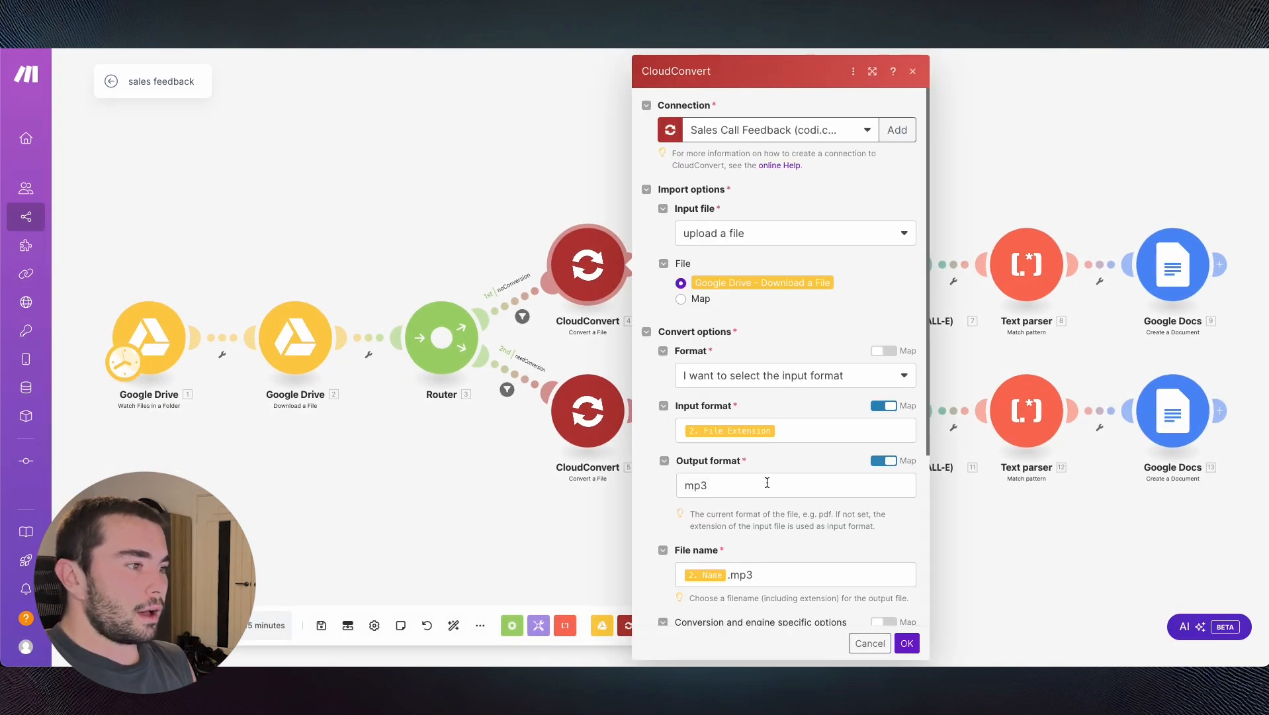
scroll(767, 482, "down", 3)
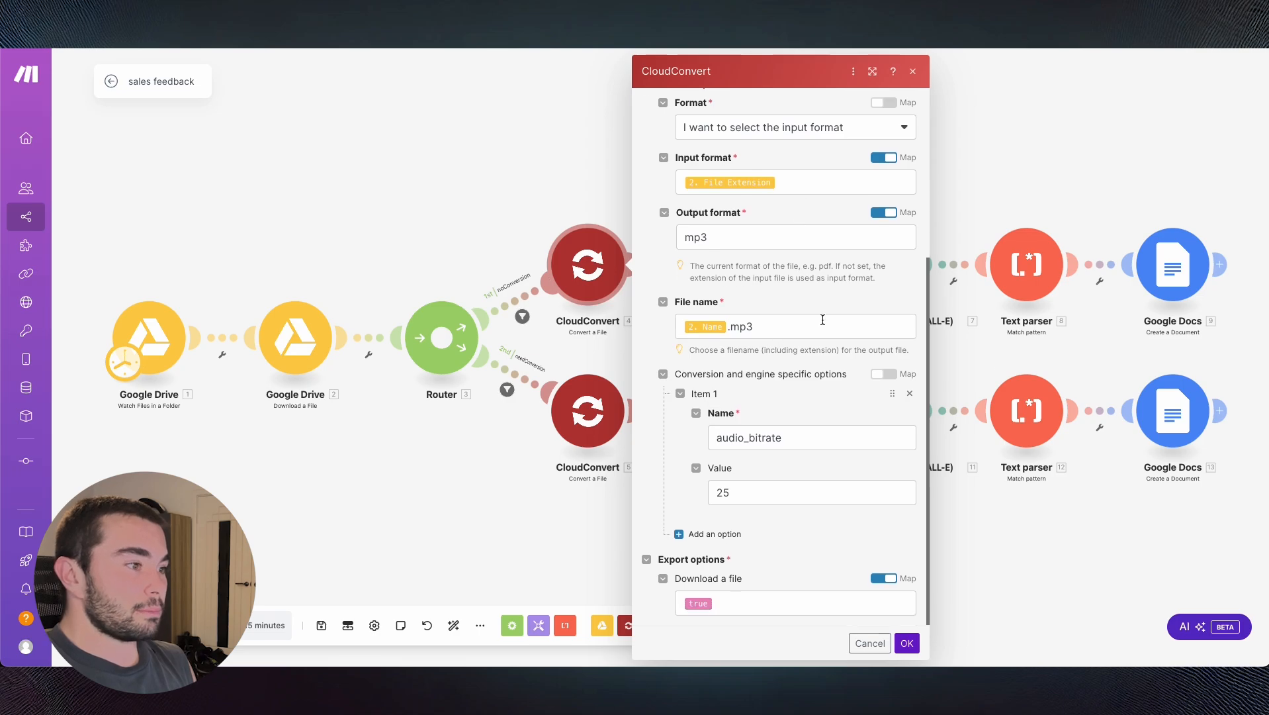
scroll(821, 311, "up", 3)
left_click(688, 298)
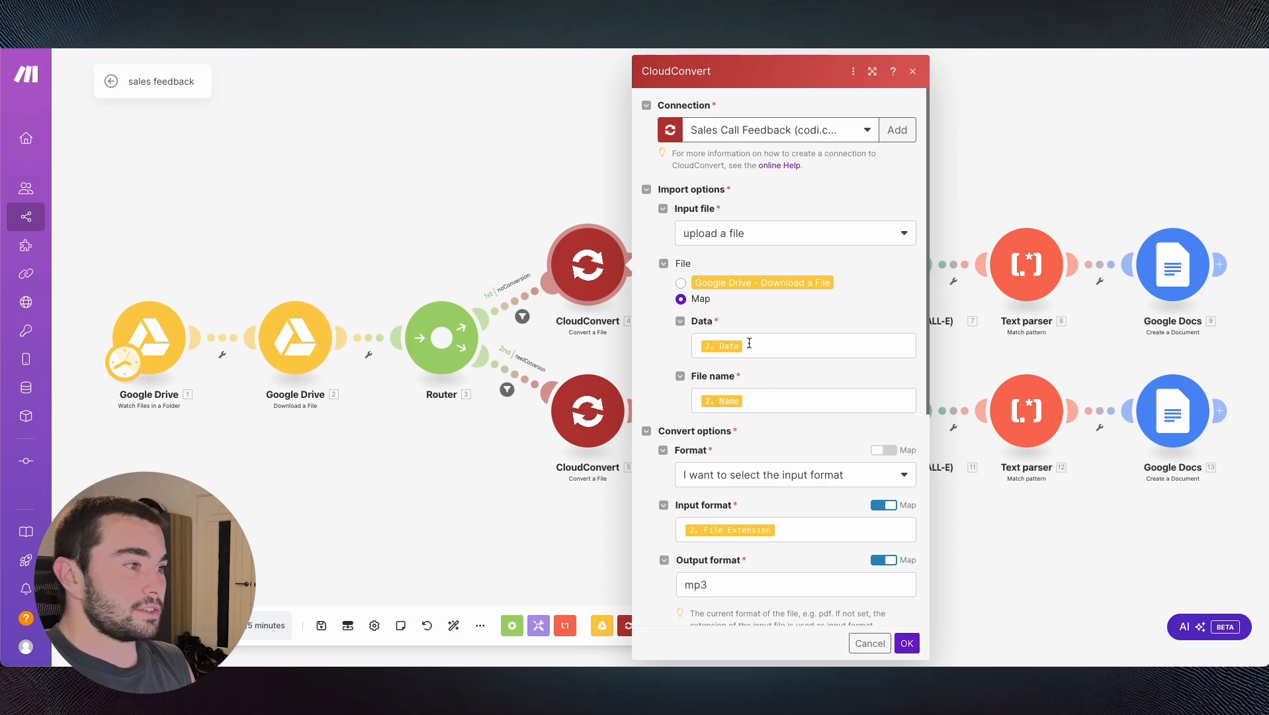
left_click(907, 643)
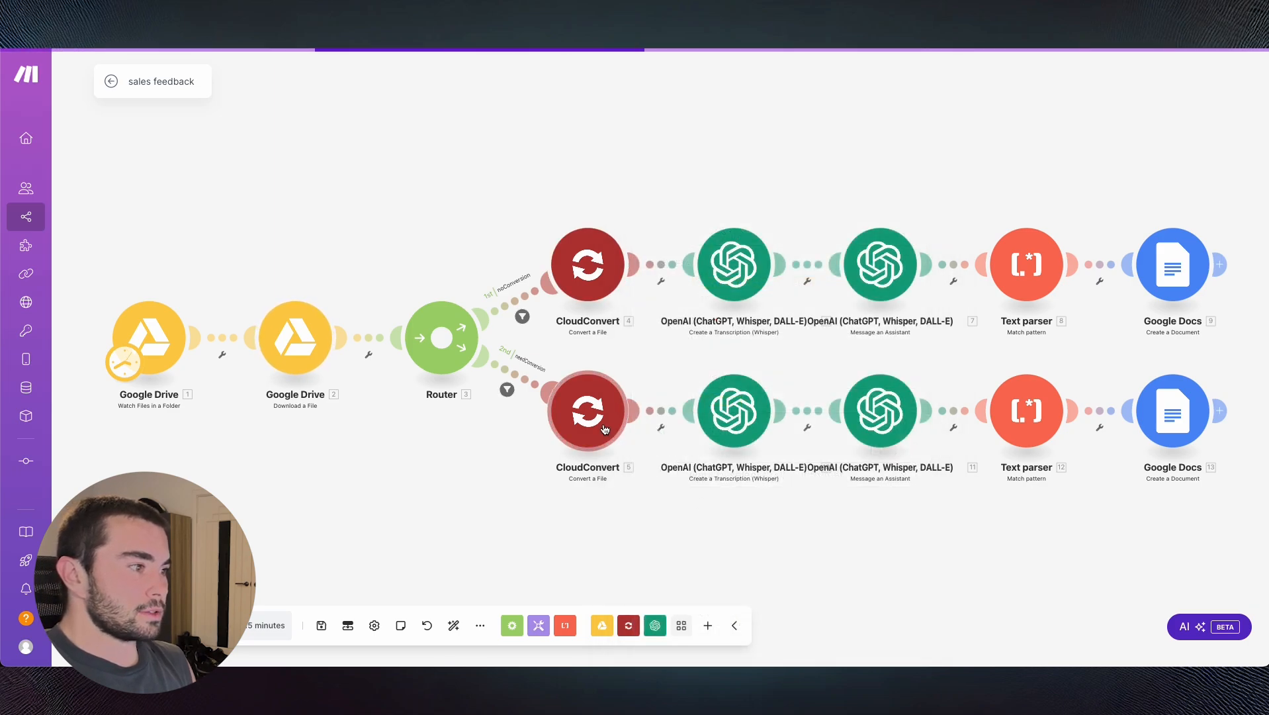
- Change the second-route CloudConvert module's file source to Map, using Google Drive 2's Data and Name, and save the module
left_click(603, 429)
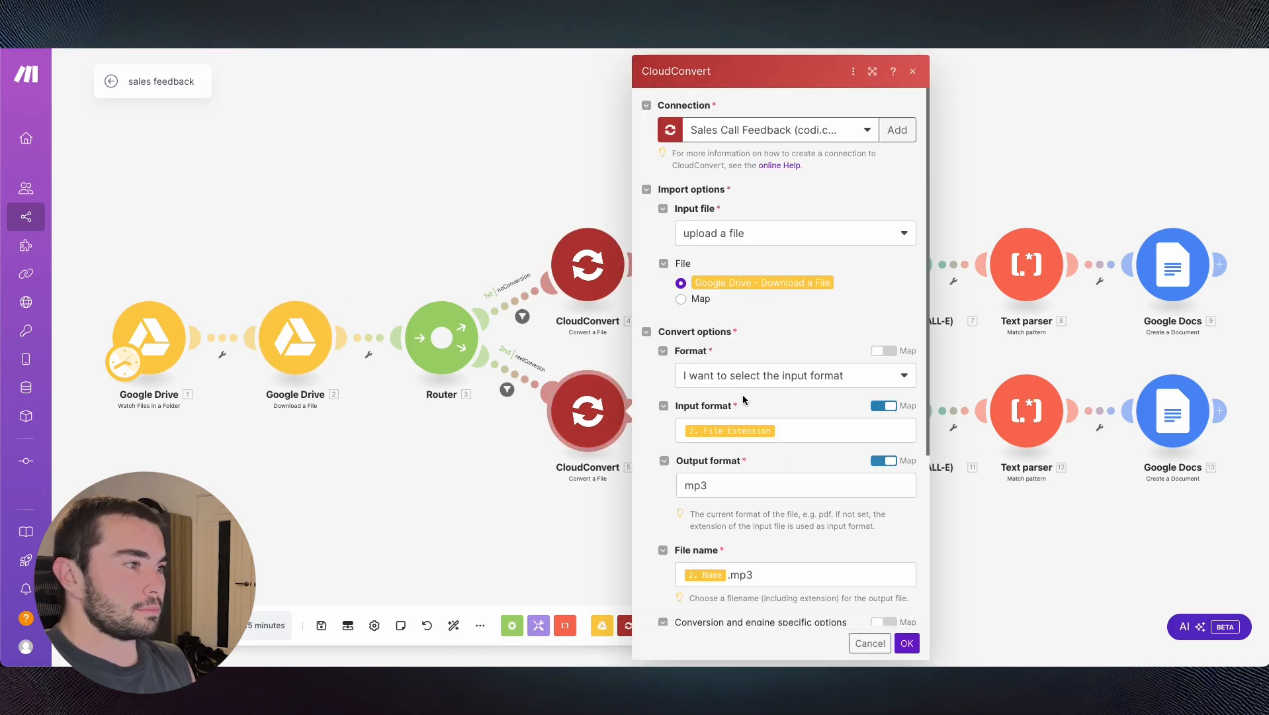
left_click(698, 299)
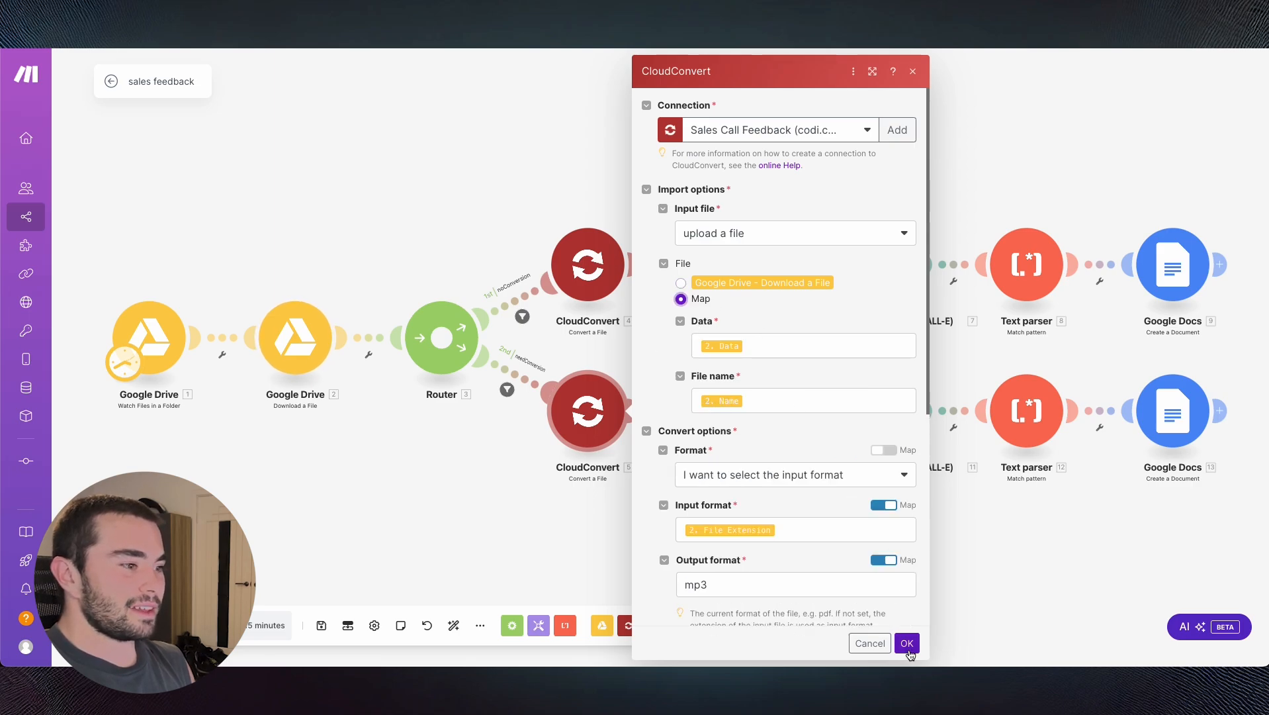
left_click(907, 643)
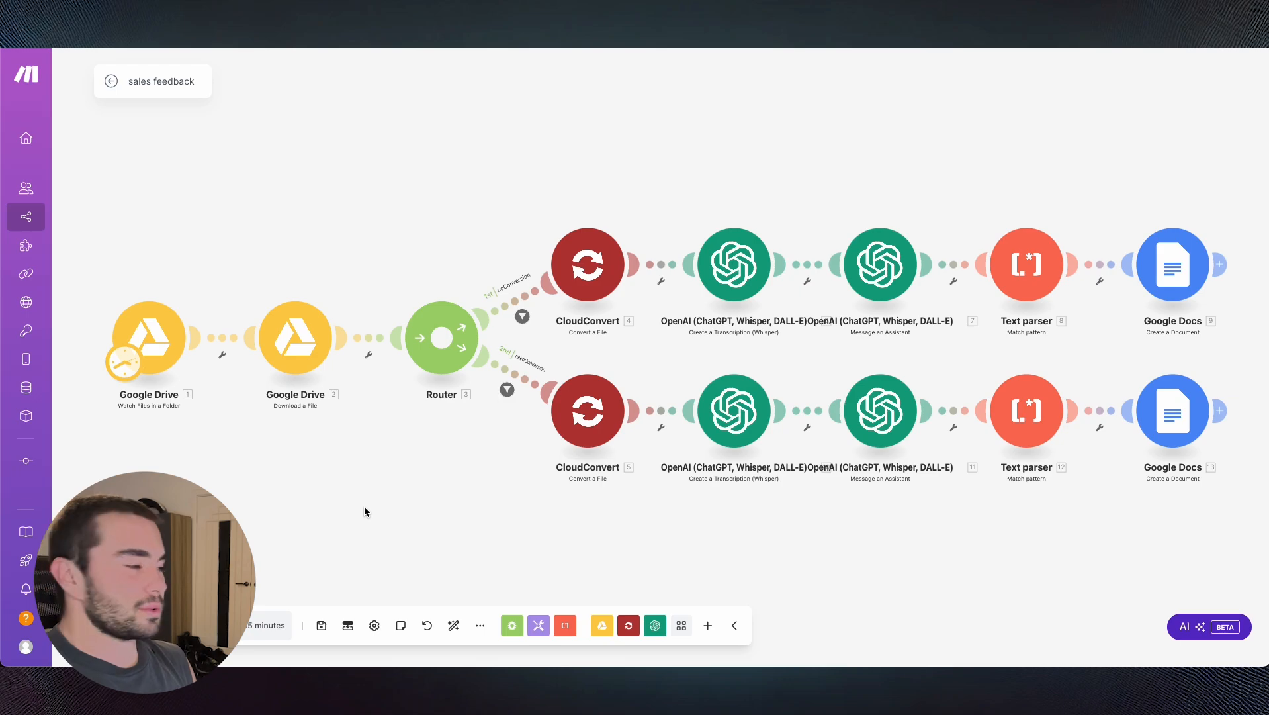
- Set the Watch Files trigger to start manually from the "Closing over $100,000 on a brand new offer ★LIVE" file dated 04/12/2024 10:42 AM
right_click(162, 342)
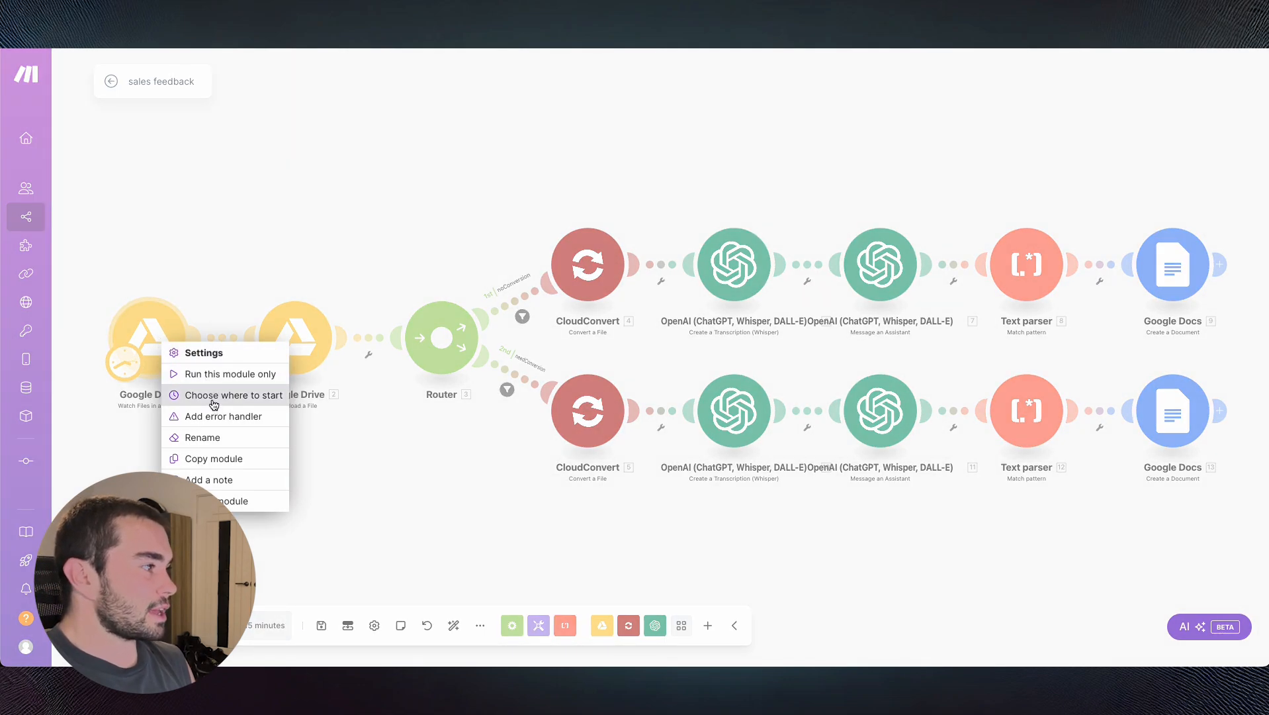
left_click(447, 431)
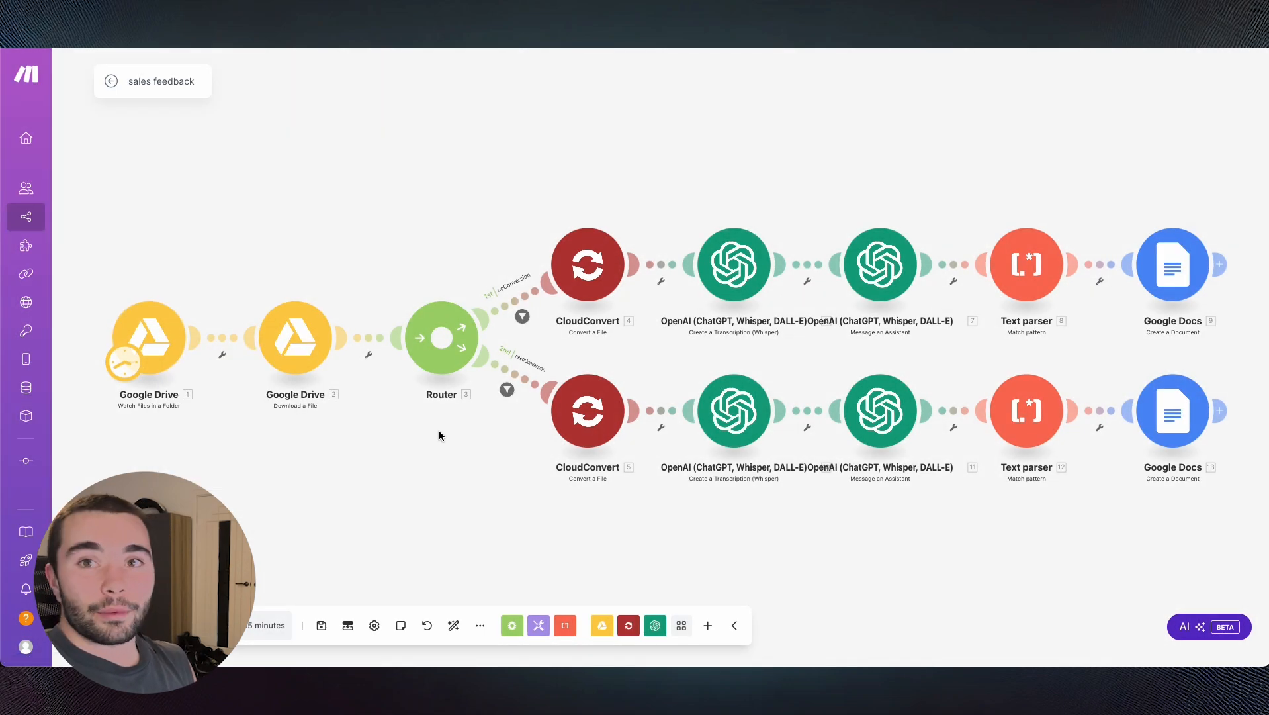
right_click(151, 337)
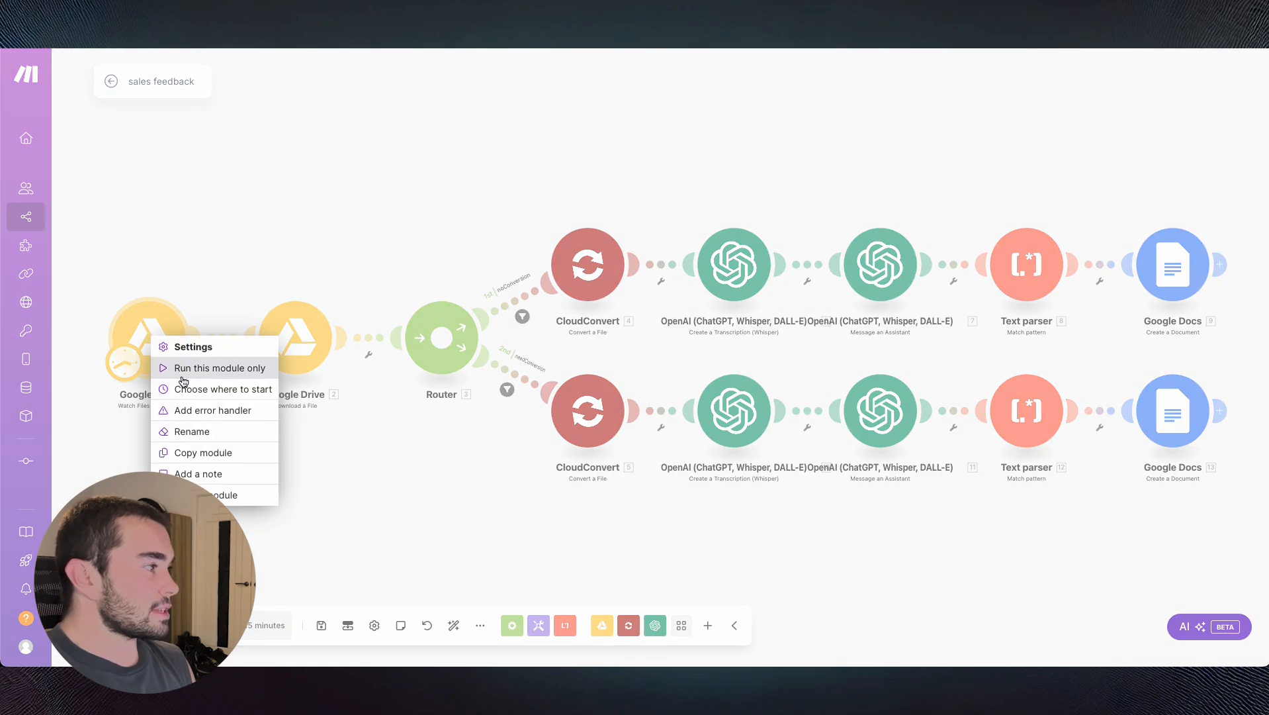
left_click(262, 395)
left_click(242, 368)
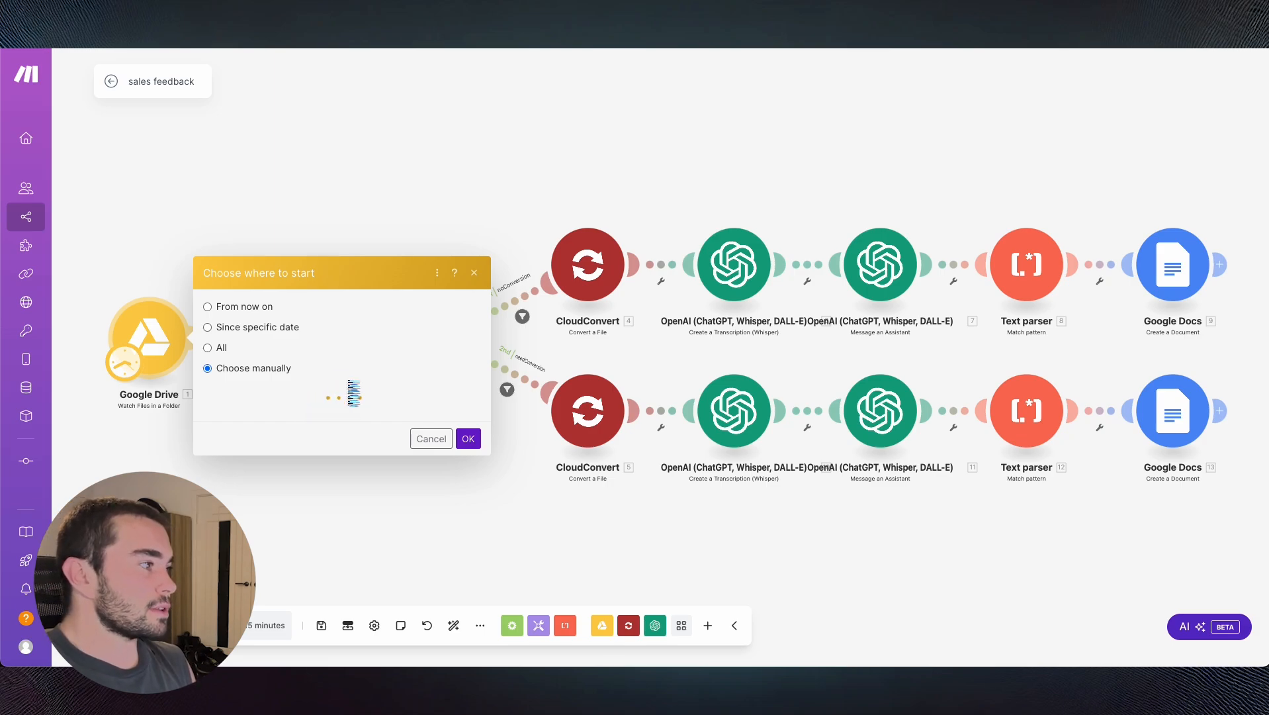
scroll(370, 412, "down", 5)
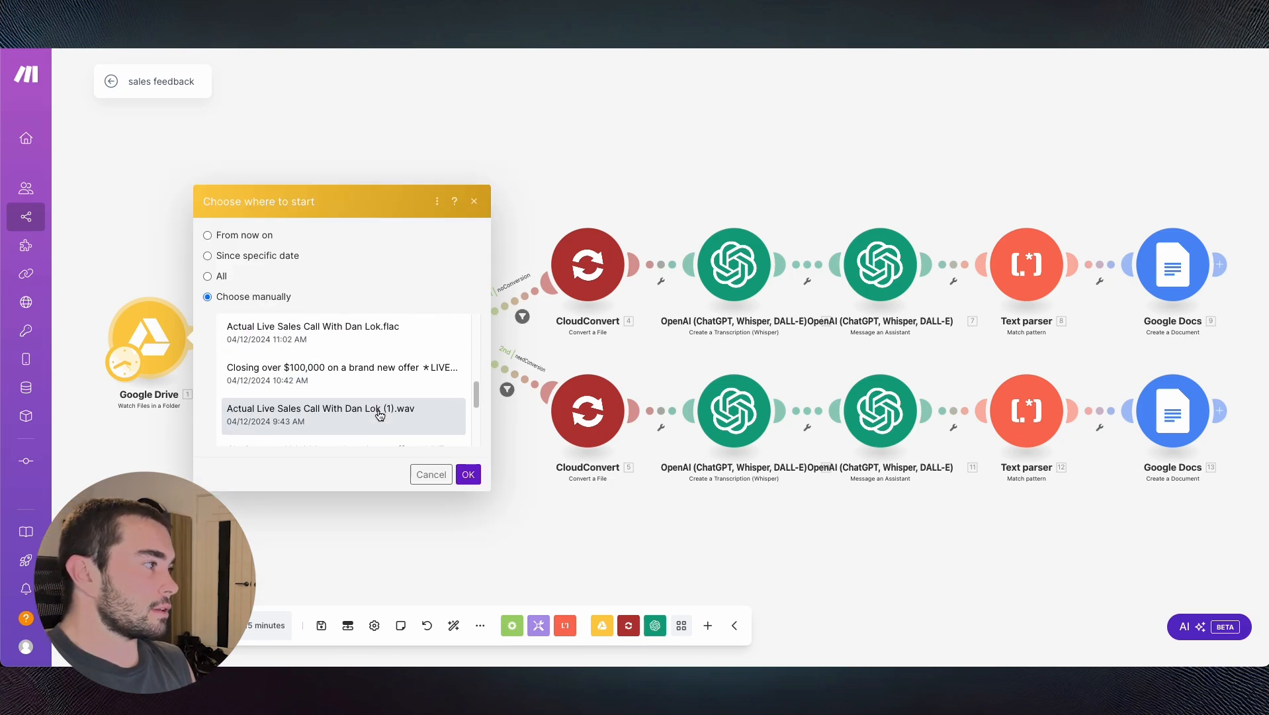
scroll(379, 415, "up", 1)
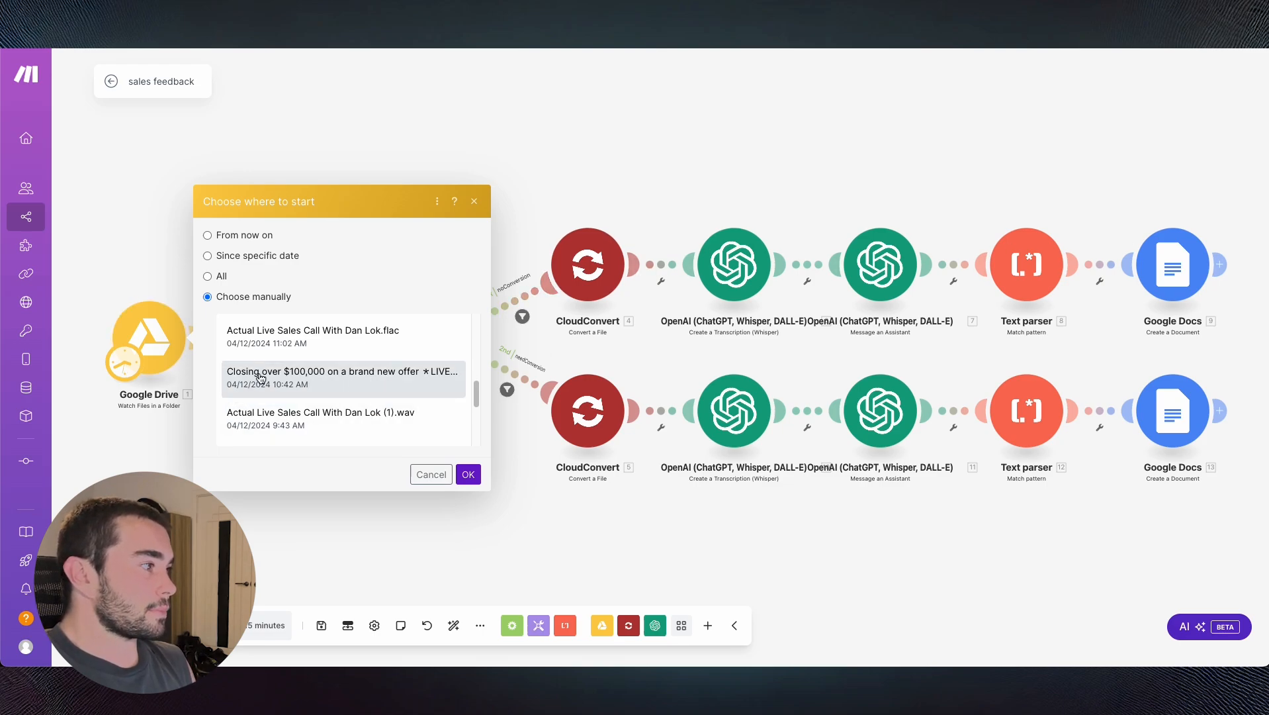
left_click(260, 377)
left_click(468, 473)
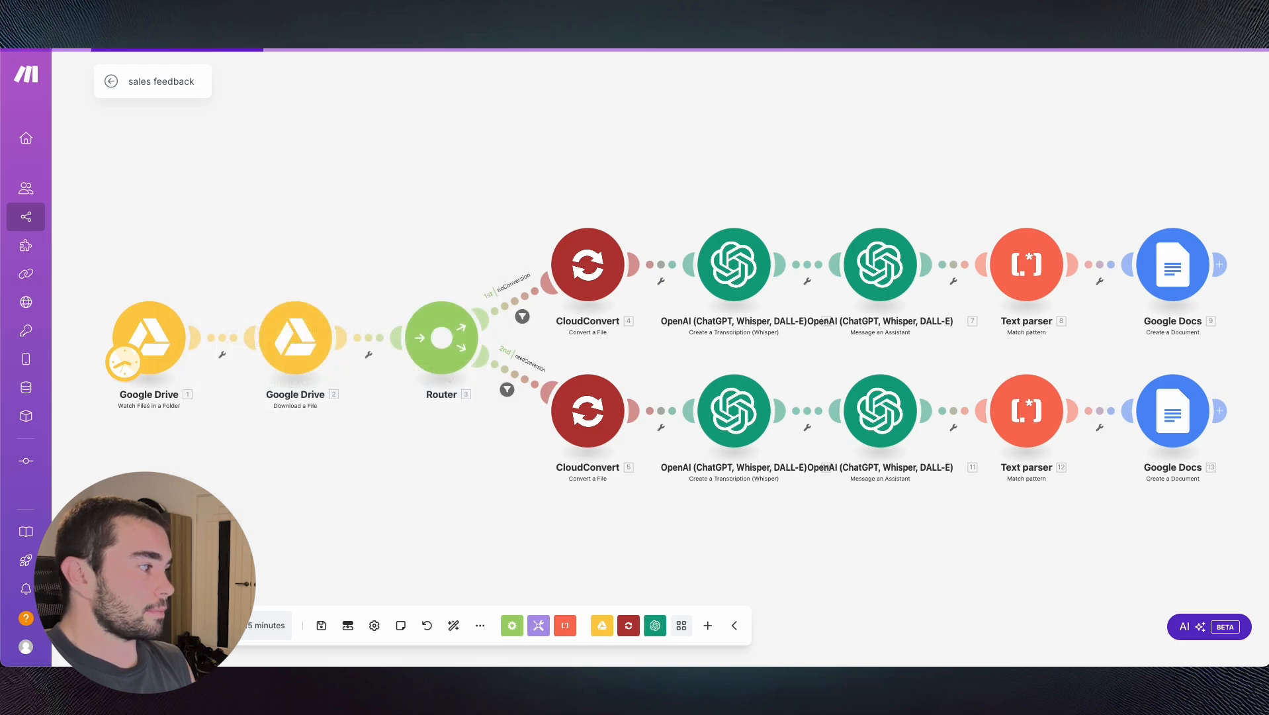
- Save the scenario and run it once
left_click(322, 626)
left_click(137, 625)
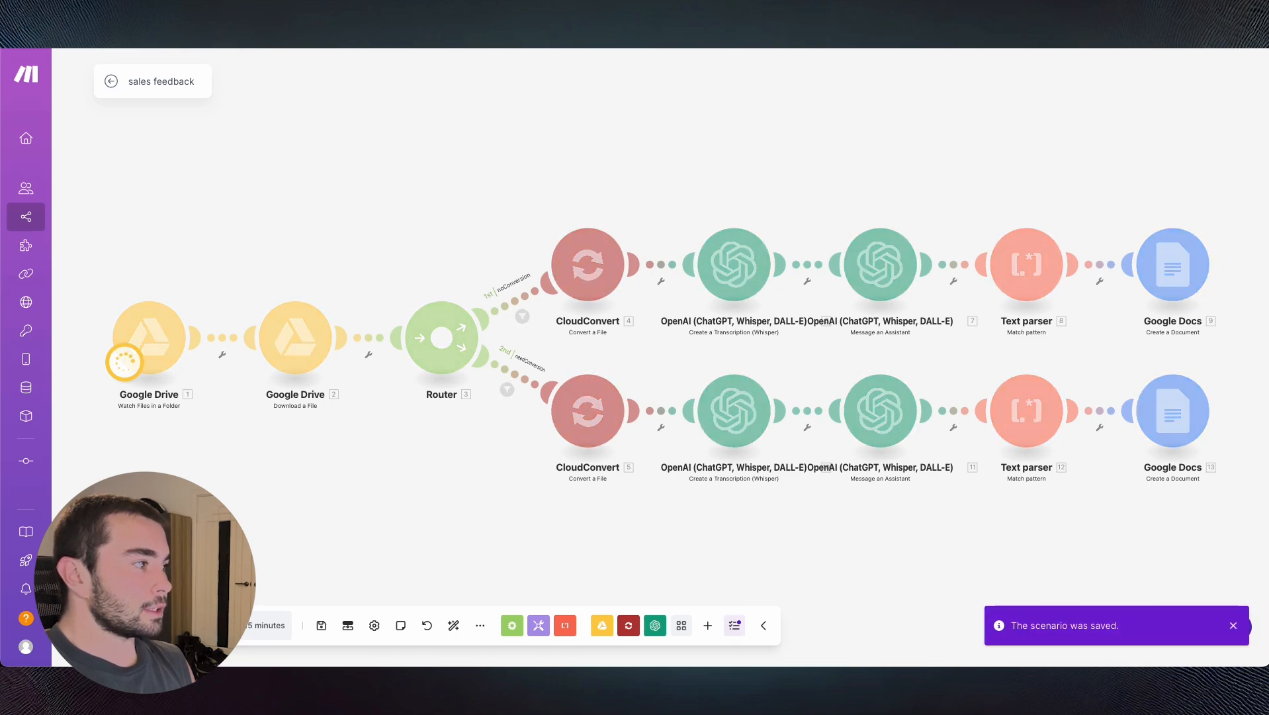
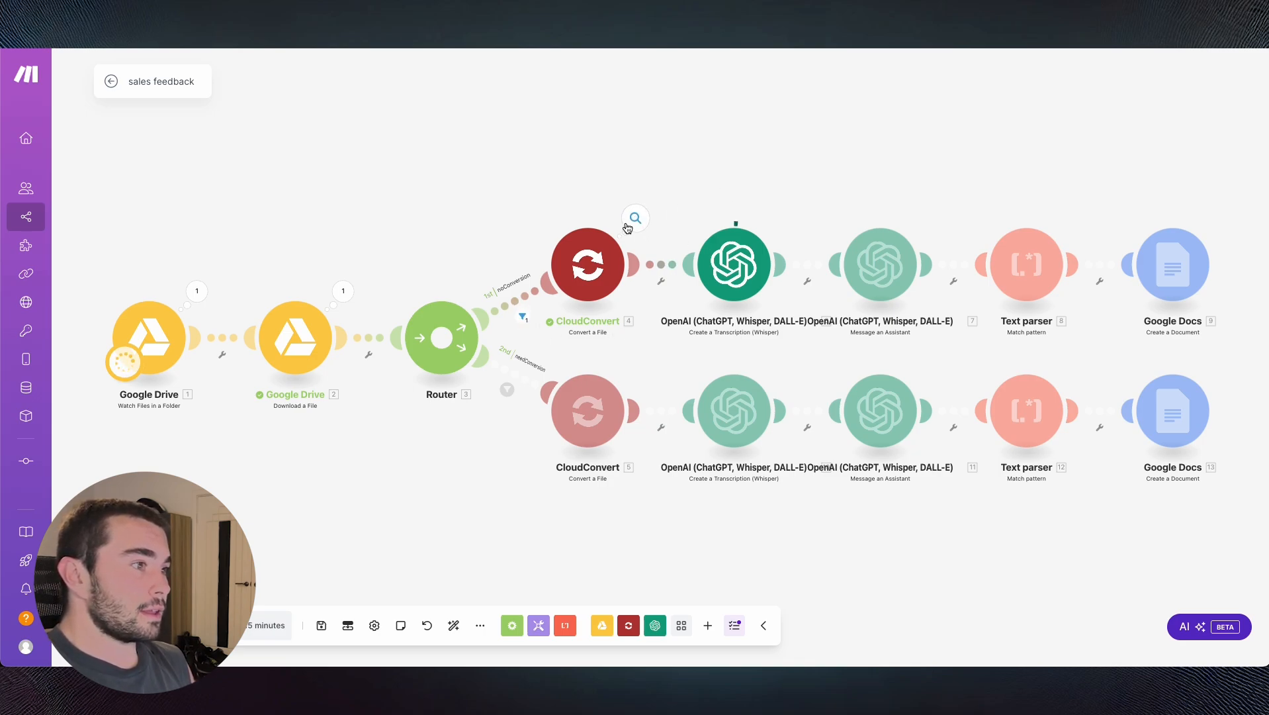
- Inspect the first-route CloudConvert module's output bundle, including its Data and Filename
left_click(636, 218)
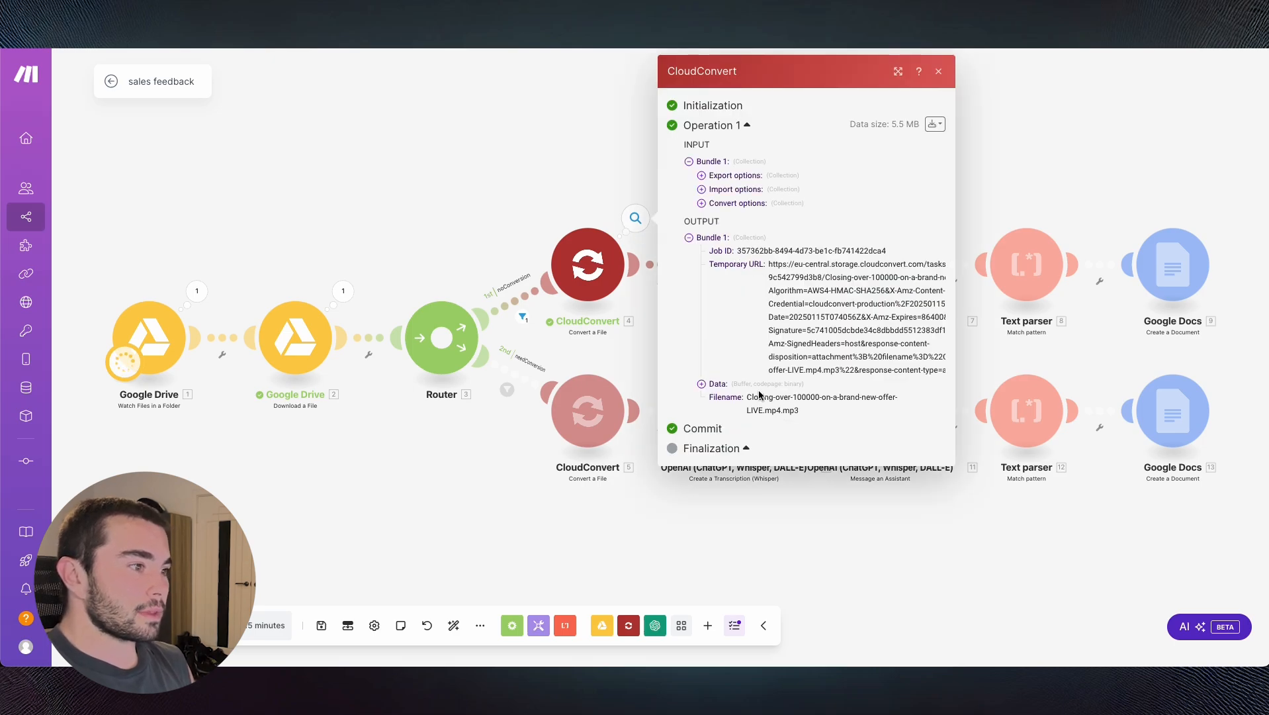
left_click(719, 385)
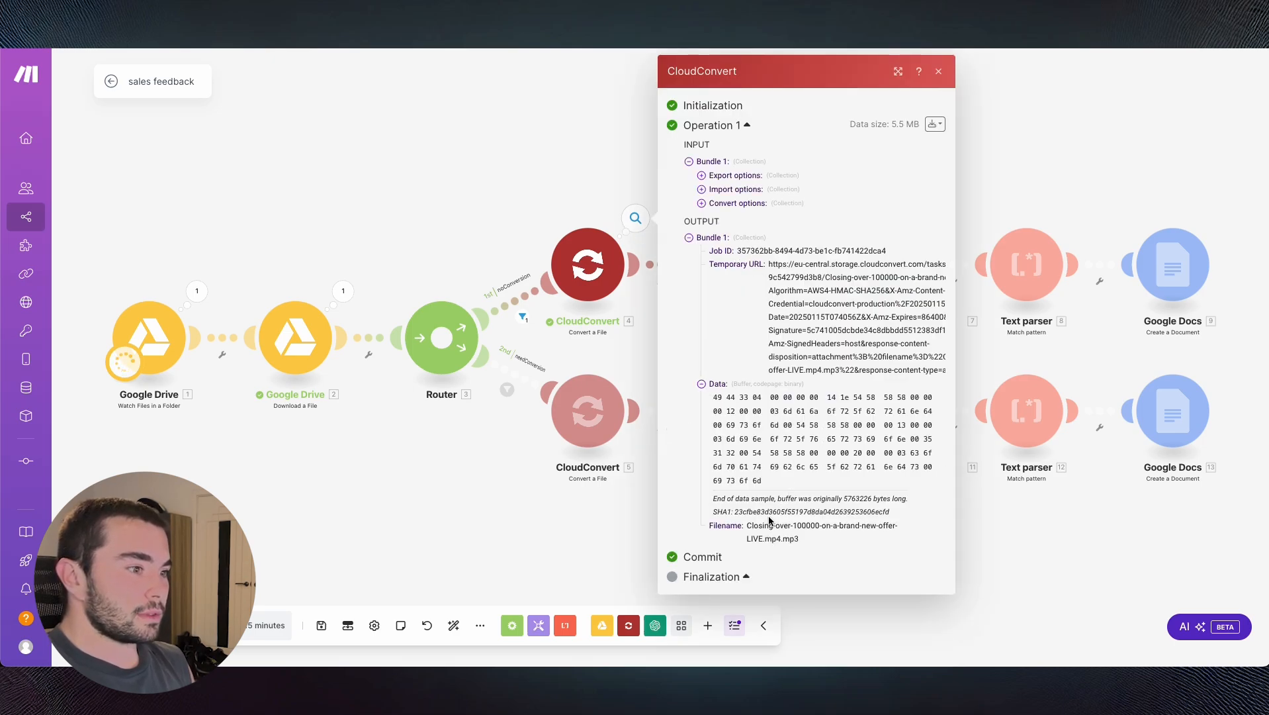
left_click(618, 348)
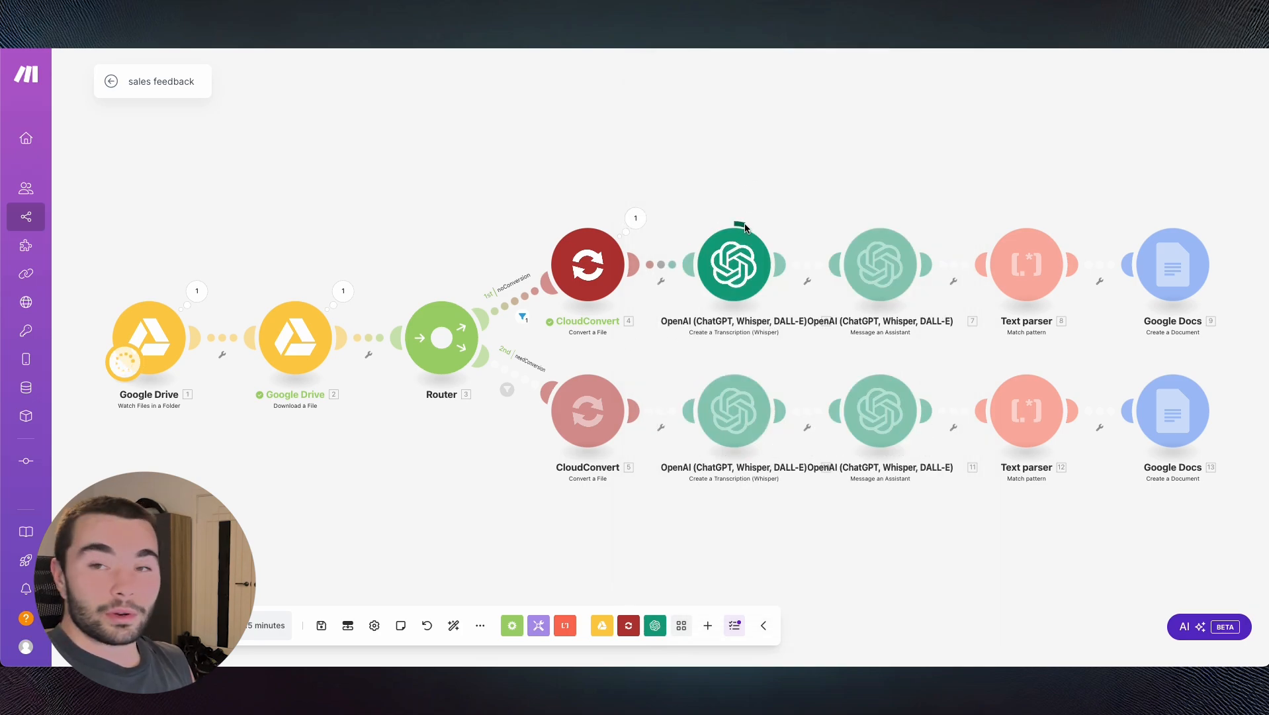
- Expand the first-route transcription module's output Text and read through the transcript
left_click(782, 217)
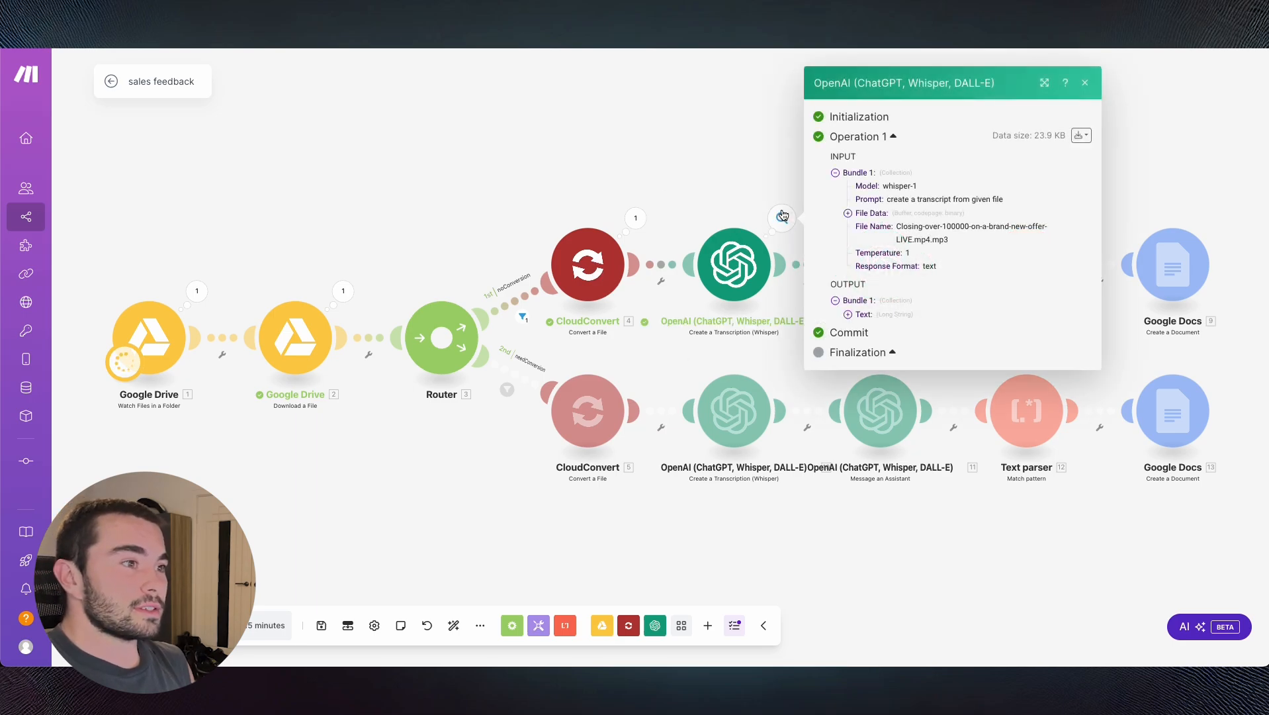
left_click(870, 313)
scroll(951, 366, "down", 10)
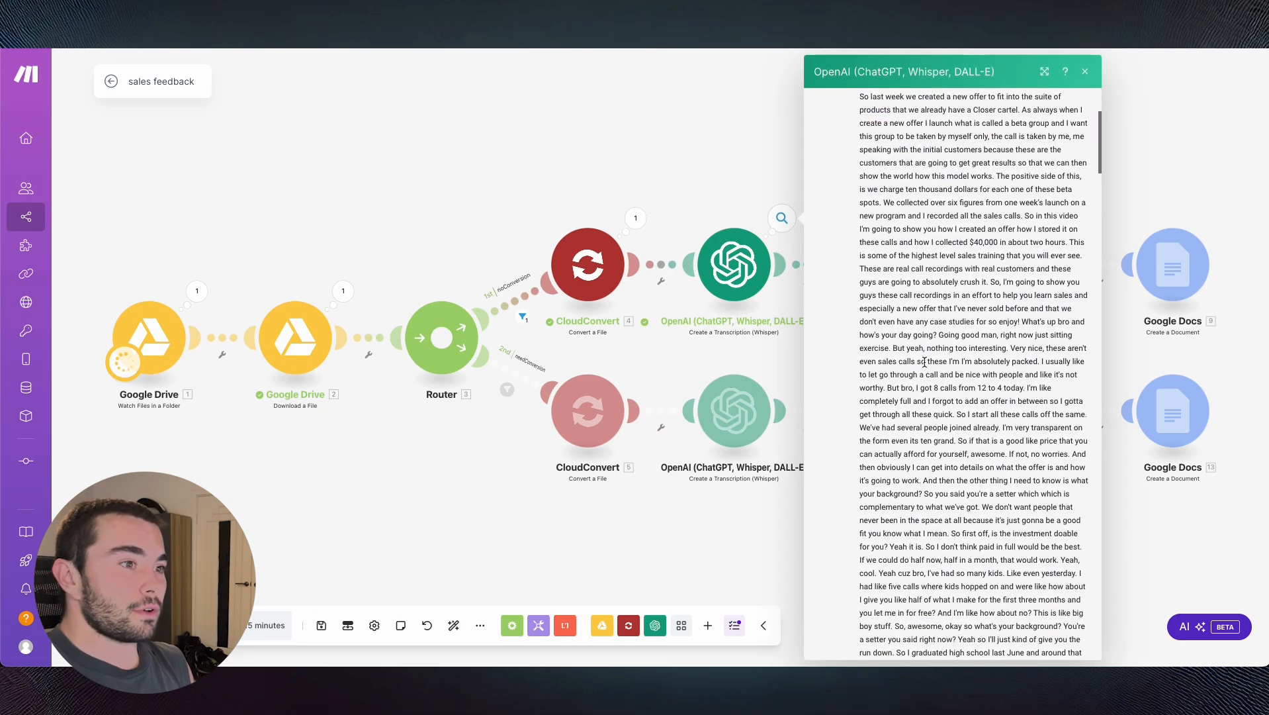
scroll(951, 366, "down", 15)
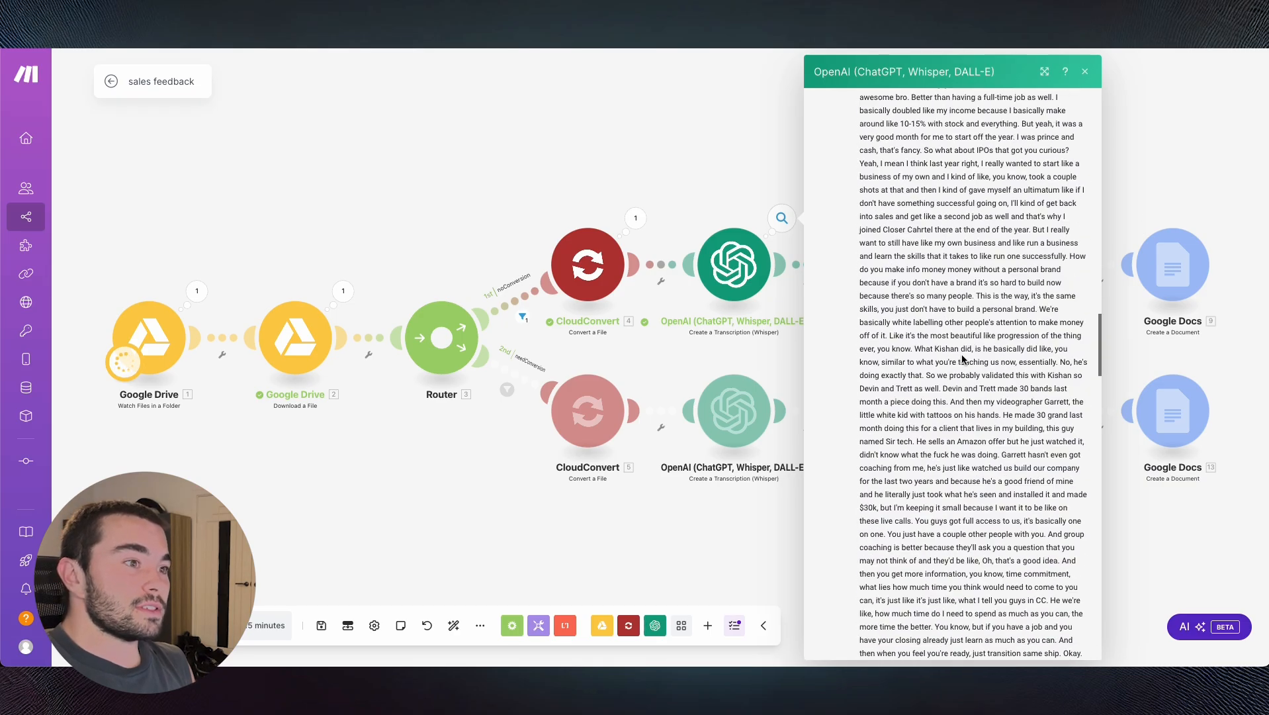
scroll(957, 358, "down", 5)
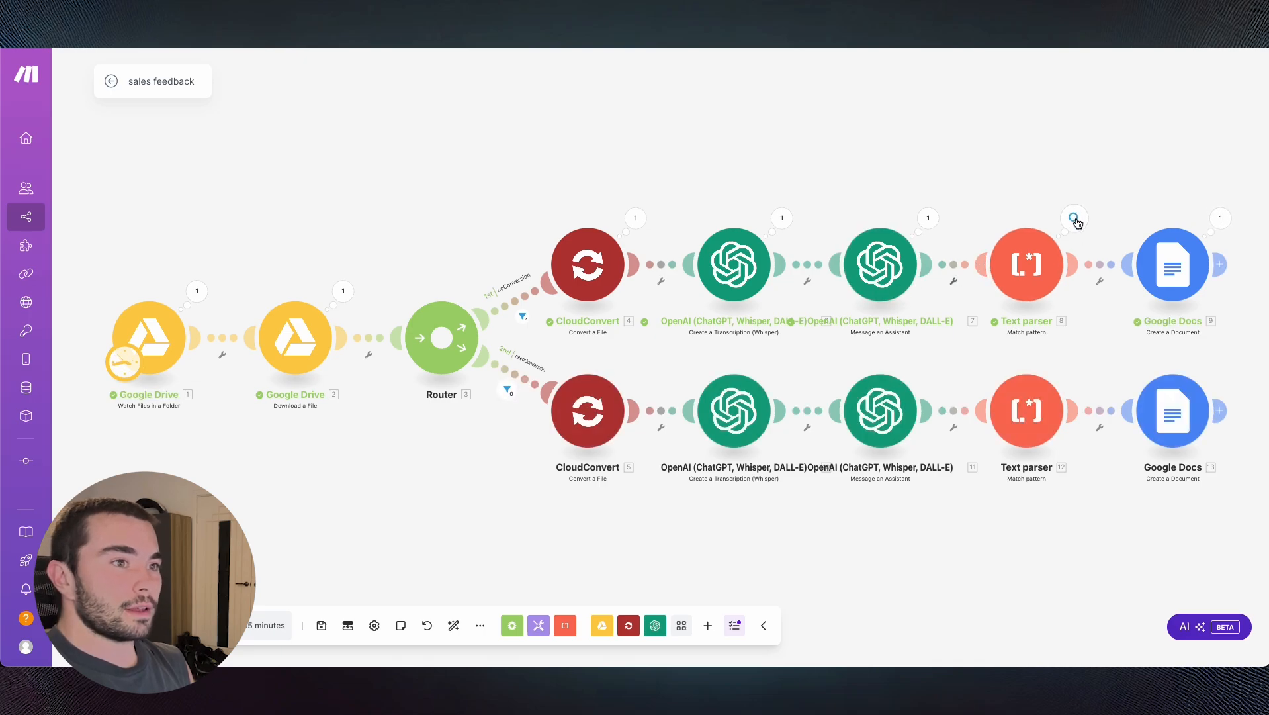
- Review the run results of the first-route text parser and Google Docs modules
left_click(1075, 219)
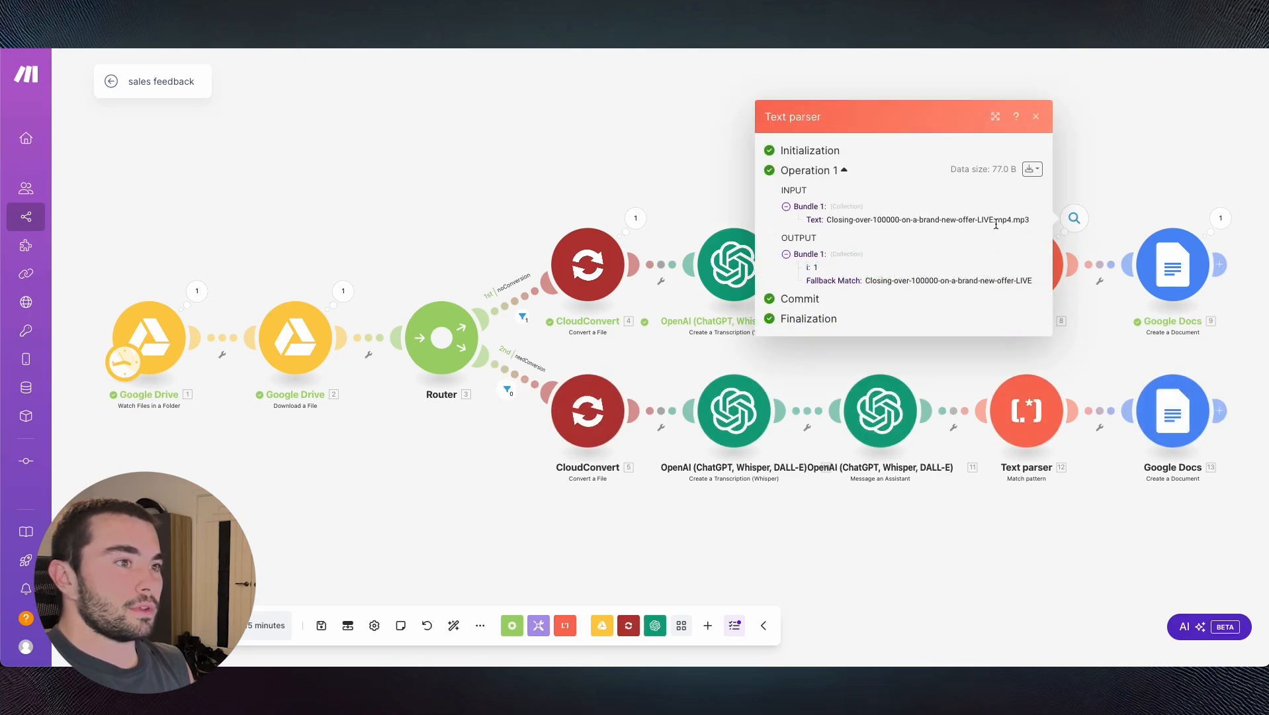
left_click(1221, 218)
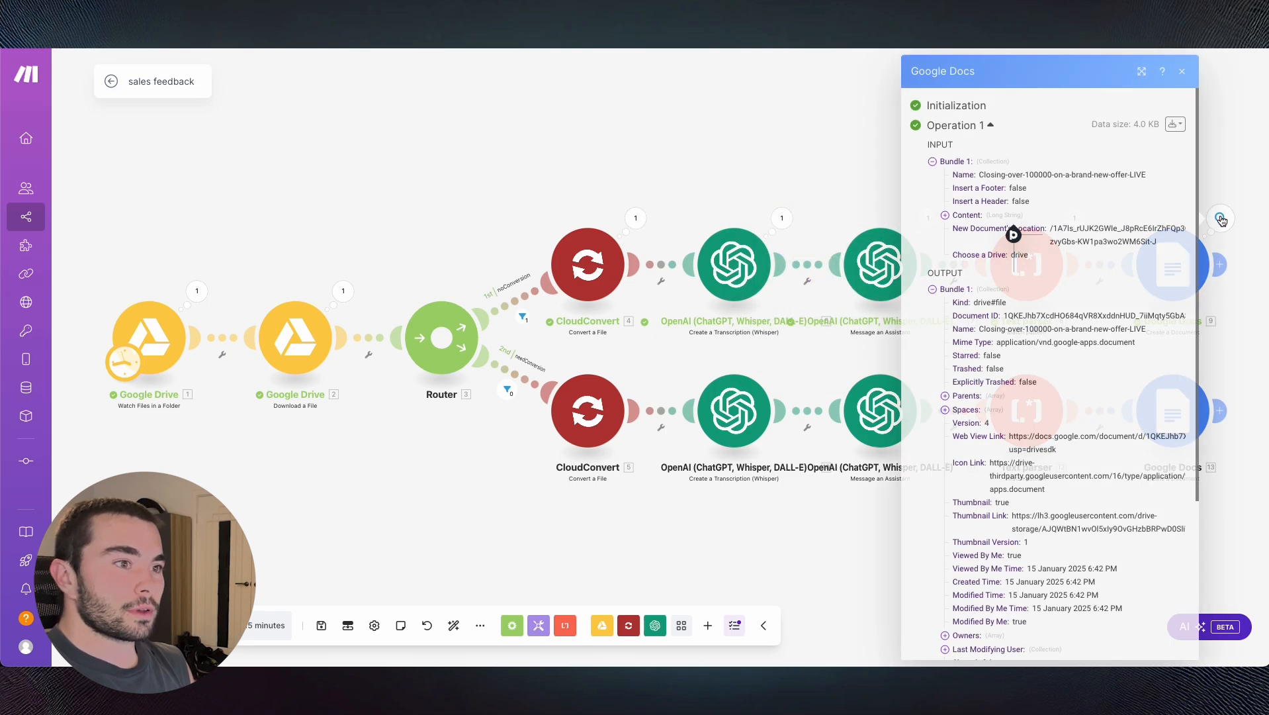
scroll(1068, 297, "down", 3)
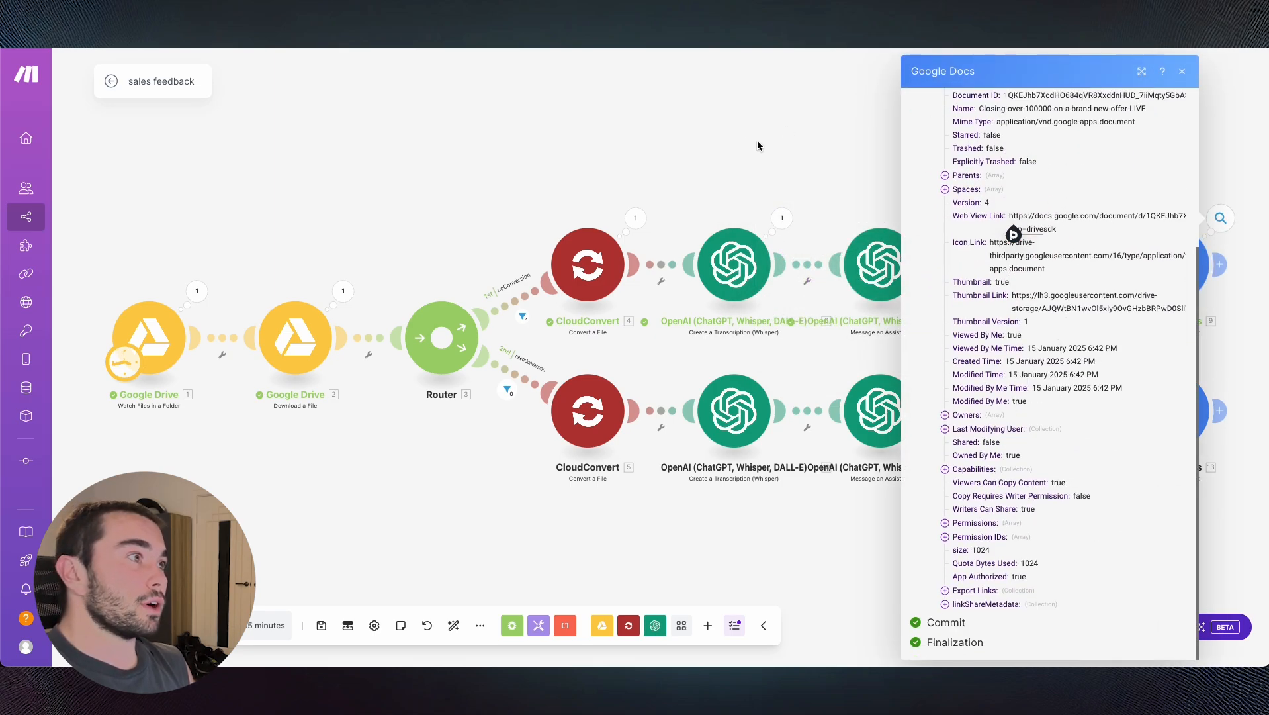
left_click(695, 136)
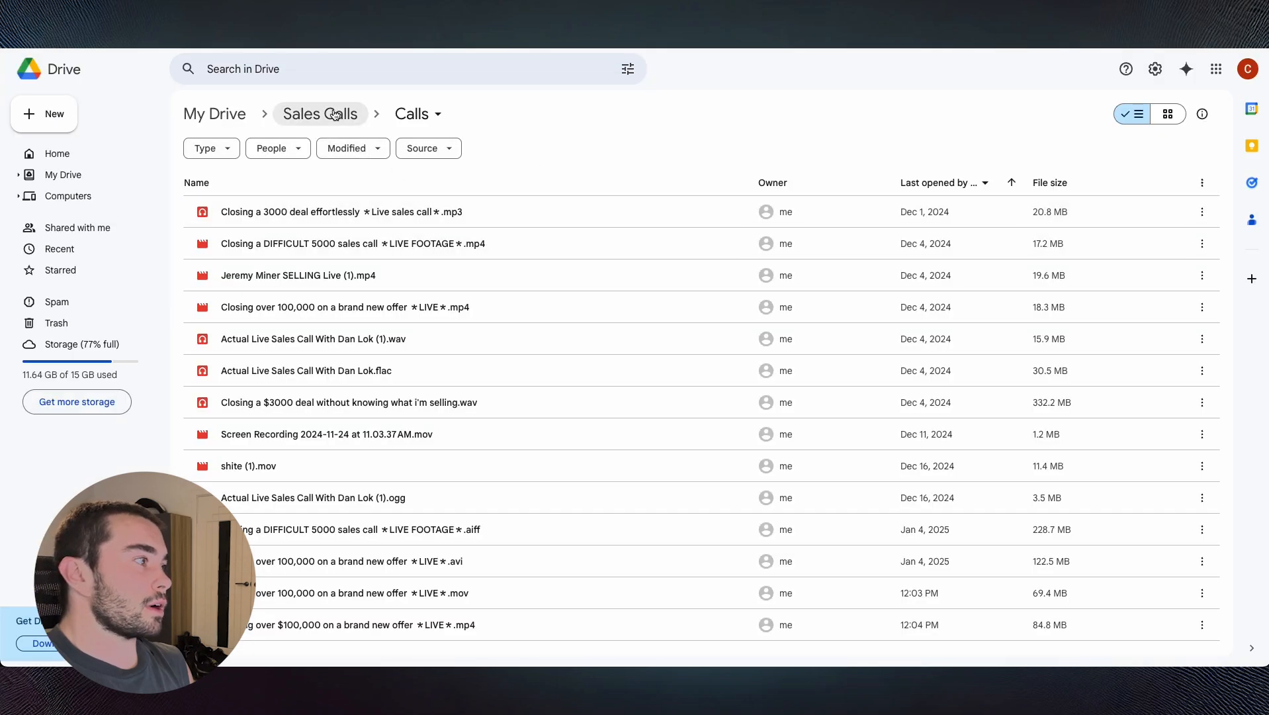
- In Google Drive, open the Feedback folder under Sales Calls and sort its files by Last modified
left_click(334, 113)
double_click(260, 246)
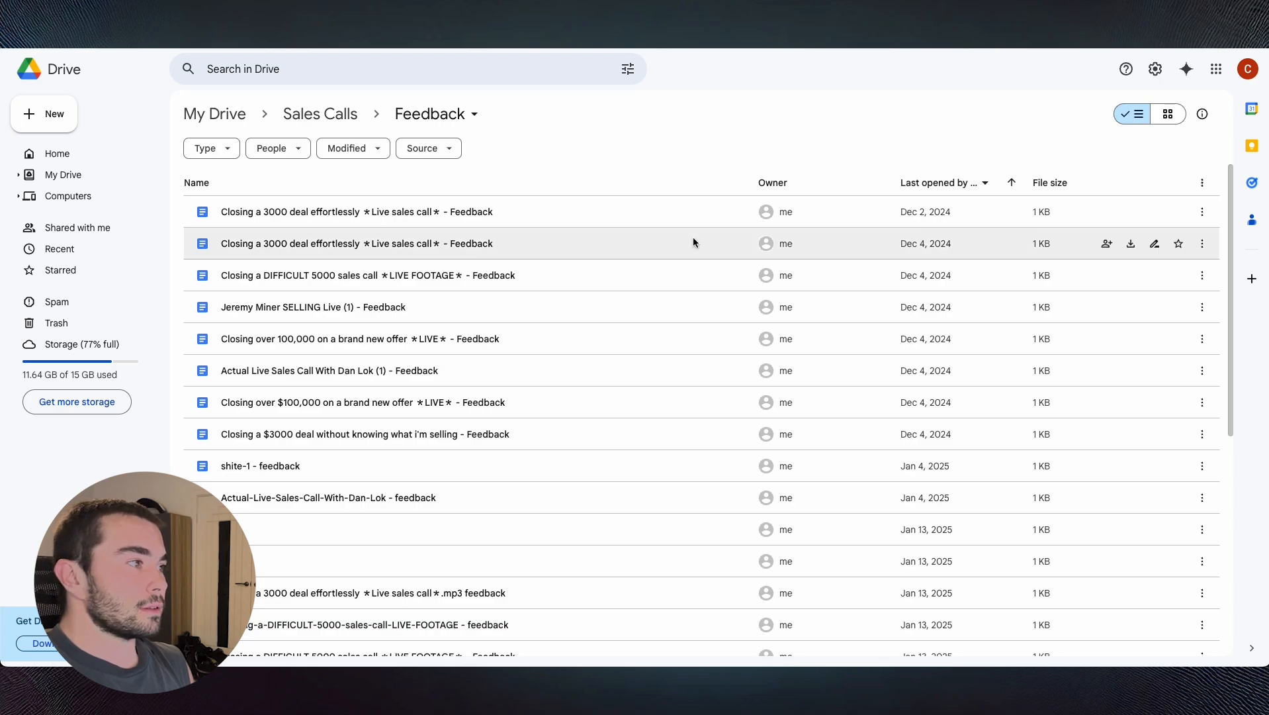
left_click(999, 186)
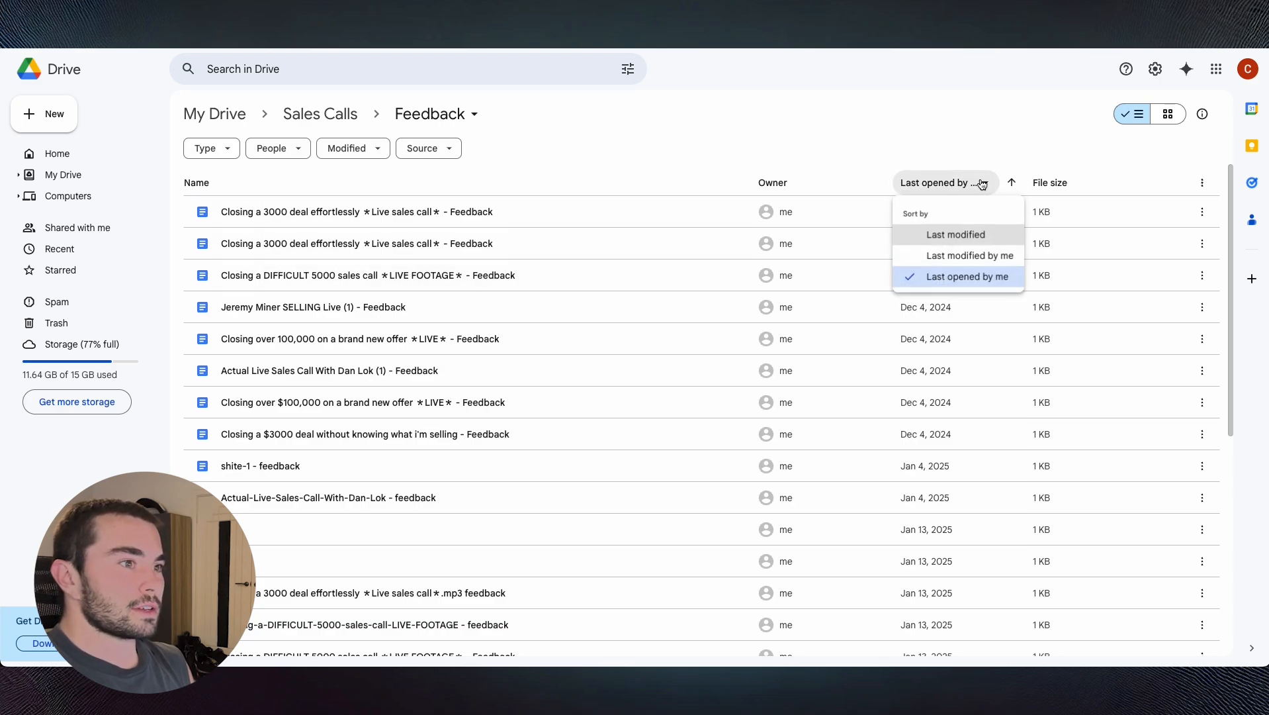
left_click(960, 236)
scroll(814, 198, "down", 6)
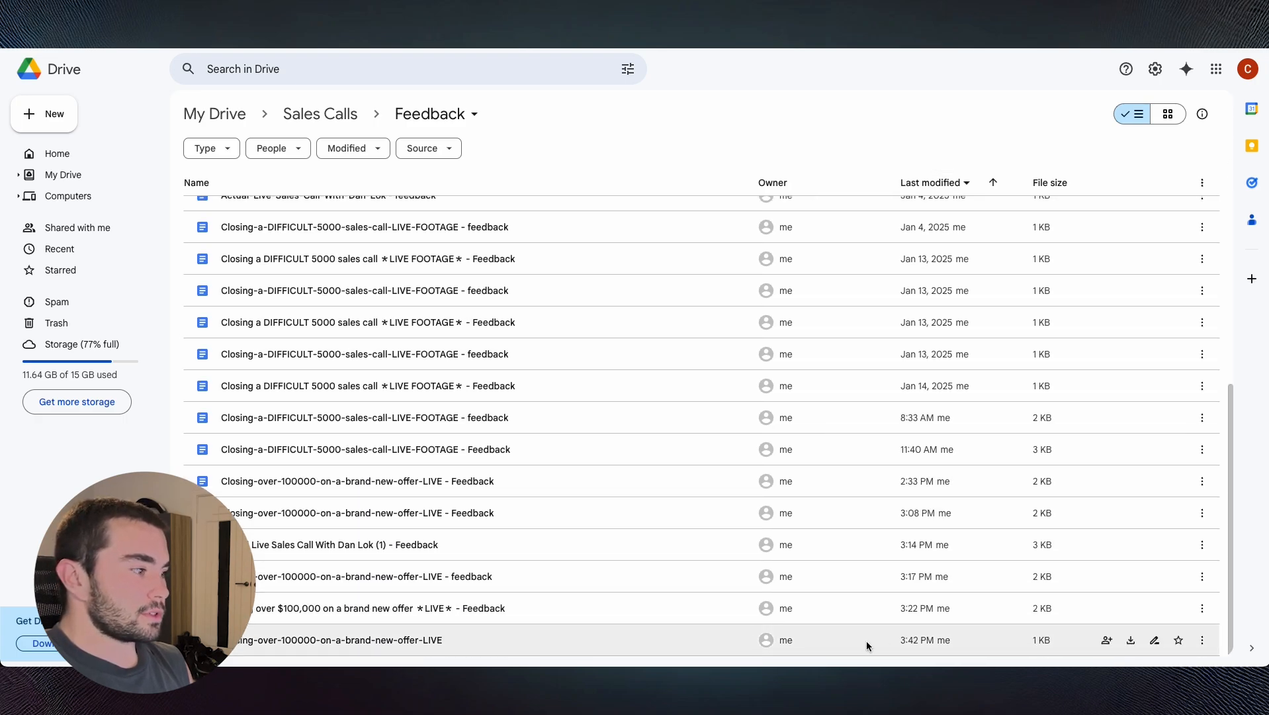
- Open the newest document, "Closing-over-100000-on-a-brand-new-offer-LIVE", and read its pain points, desired outcomes, opportunities and salesmen feedback
double_click(346, 643)
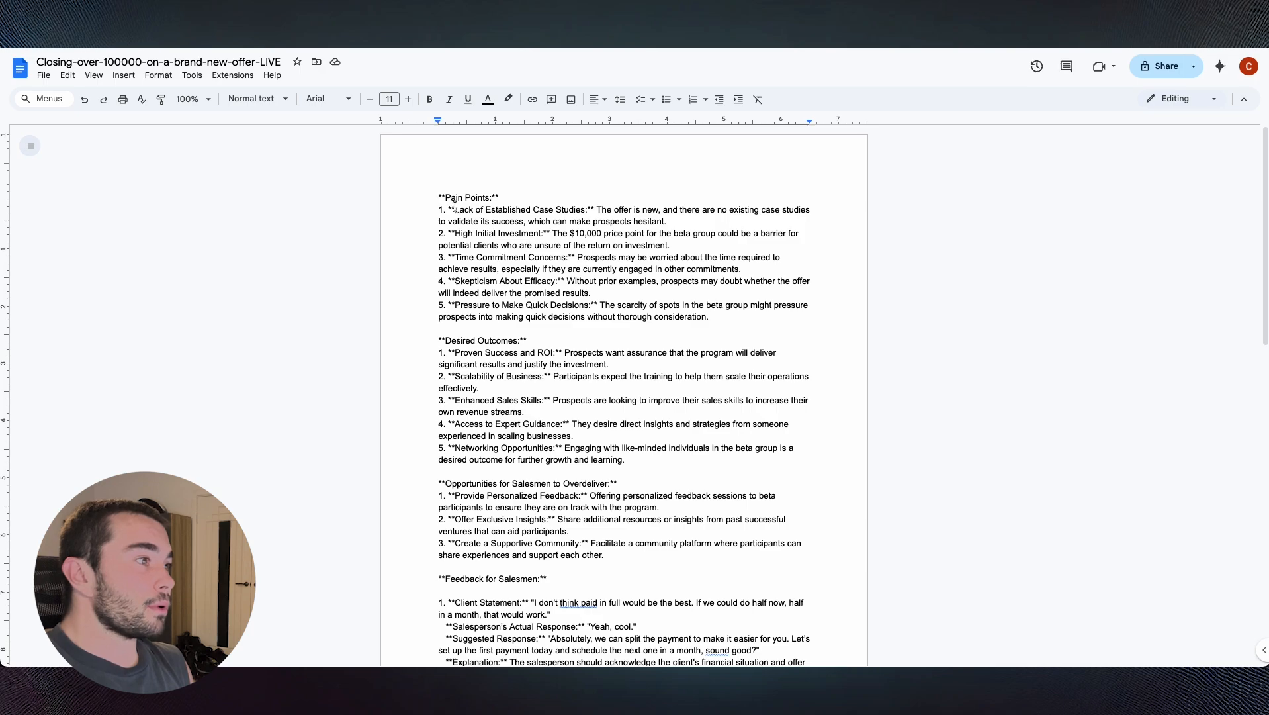
scroll(596, 225, "down", 1)
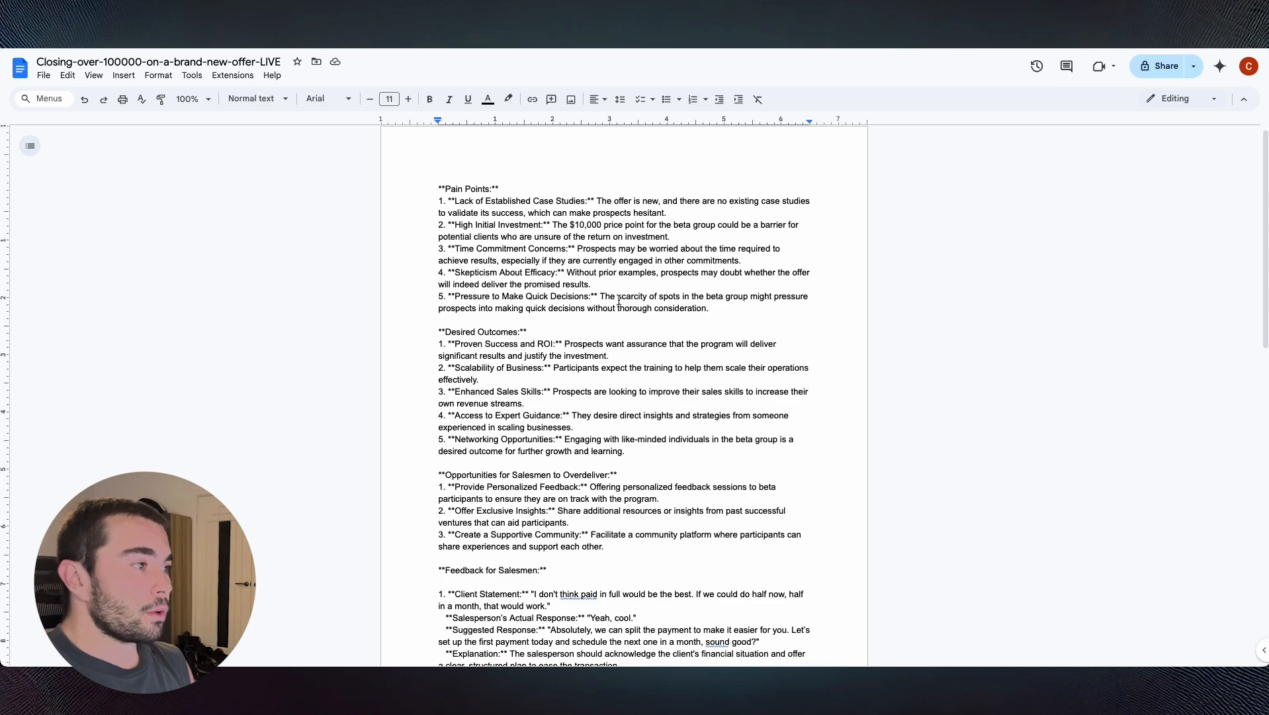
scroll(614, 283, "down", 1)
scroll(619, 286, "down", 4)
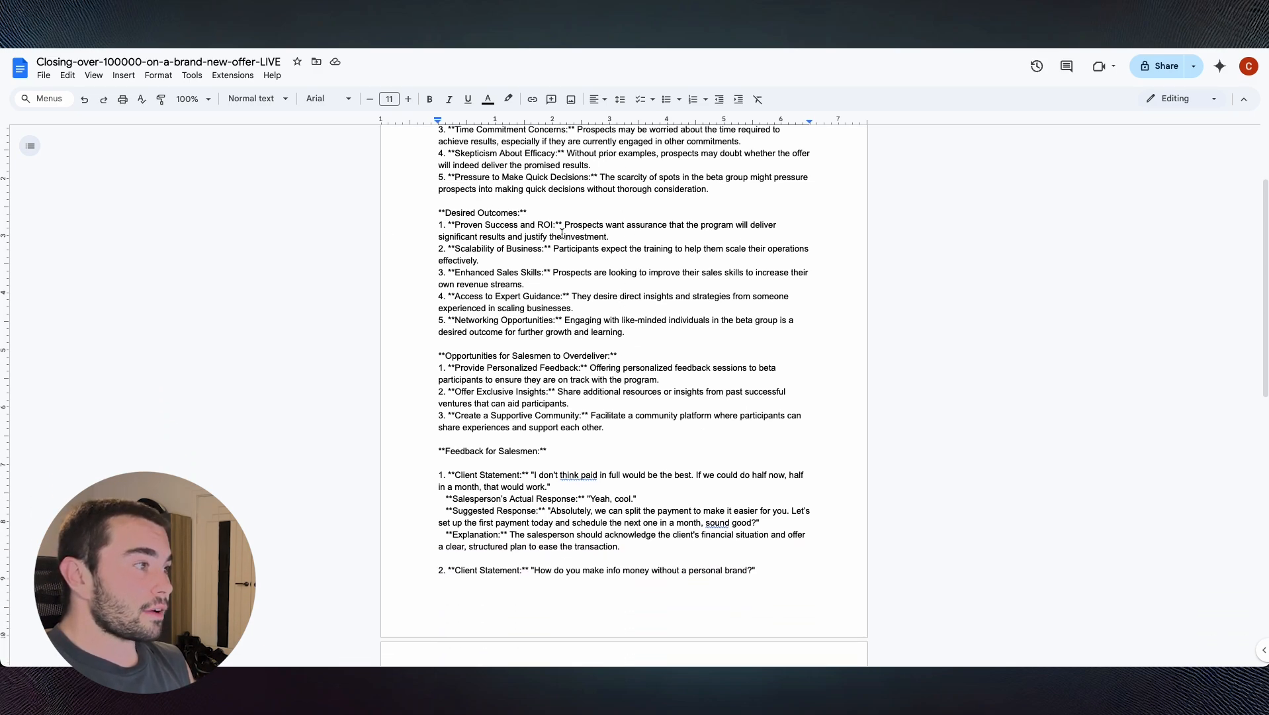
scroll(610, 303, "down", 5)
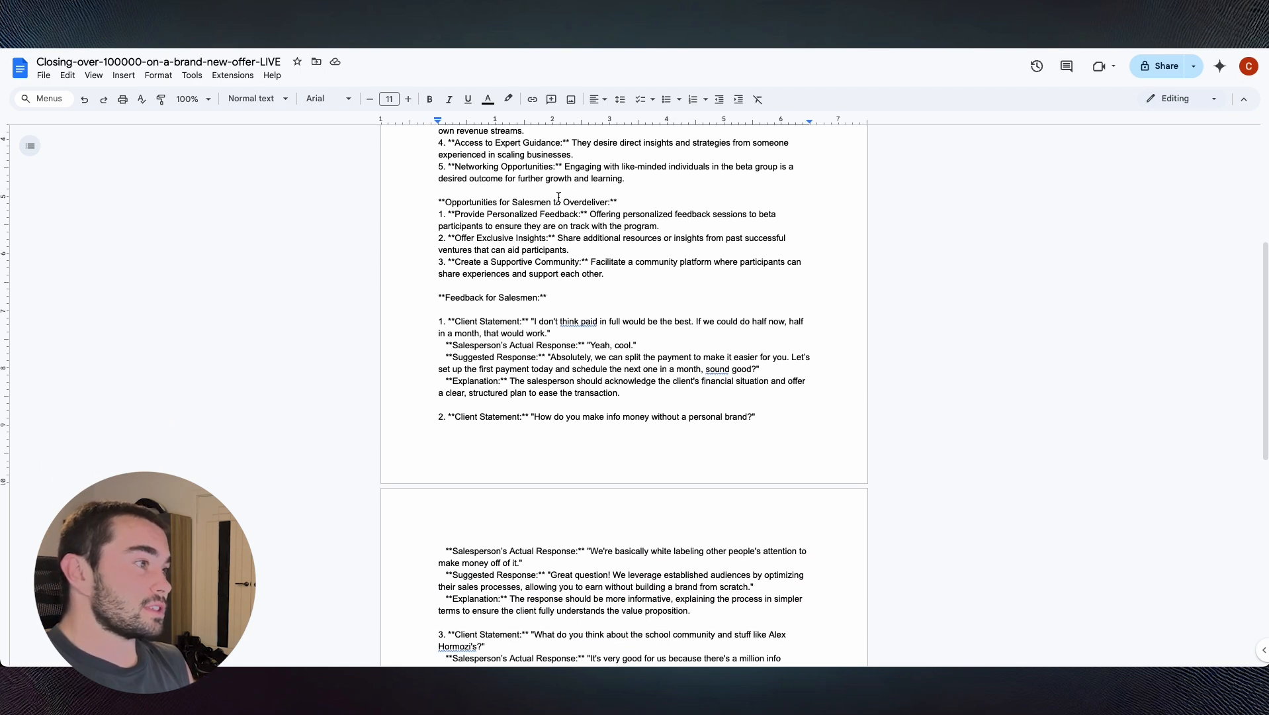
scroll(652, 236, "down", 3)
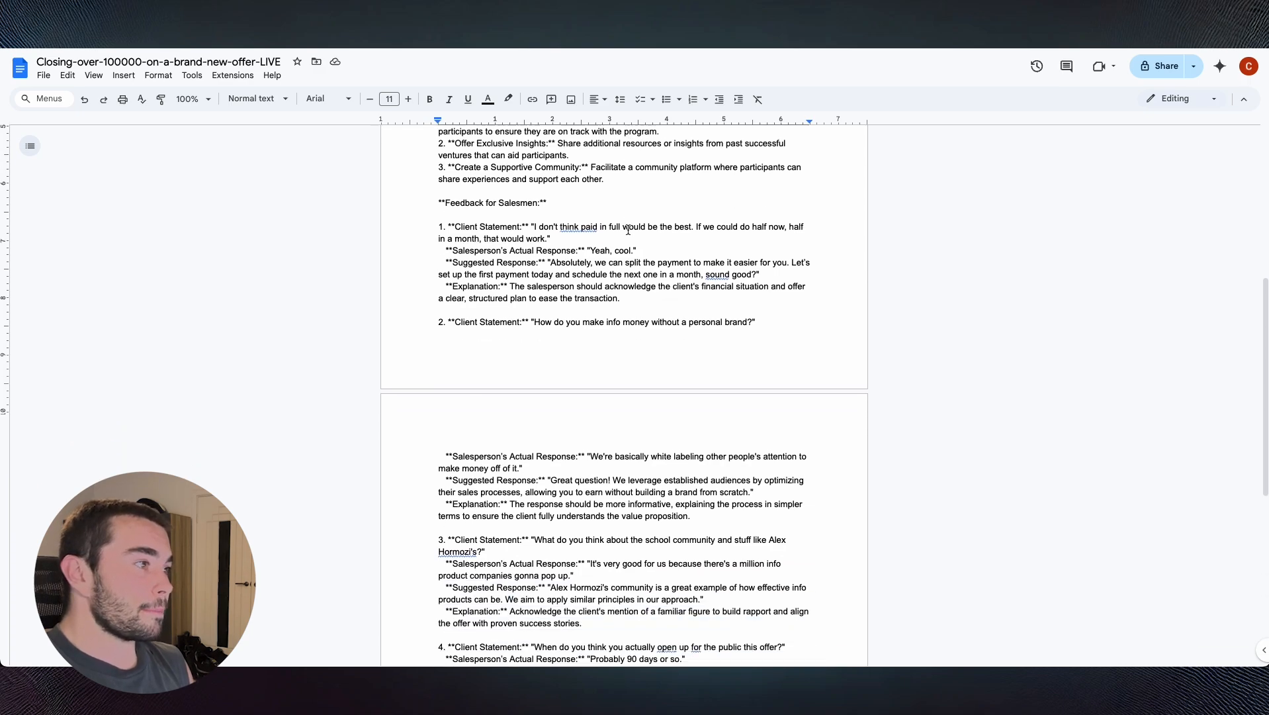
- Read the Feedback for Salesmen section, going through the first item's client statement, actual response, suggested response and explanation
scroll(547, 245, "down", 1)
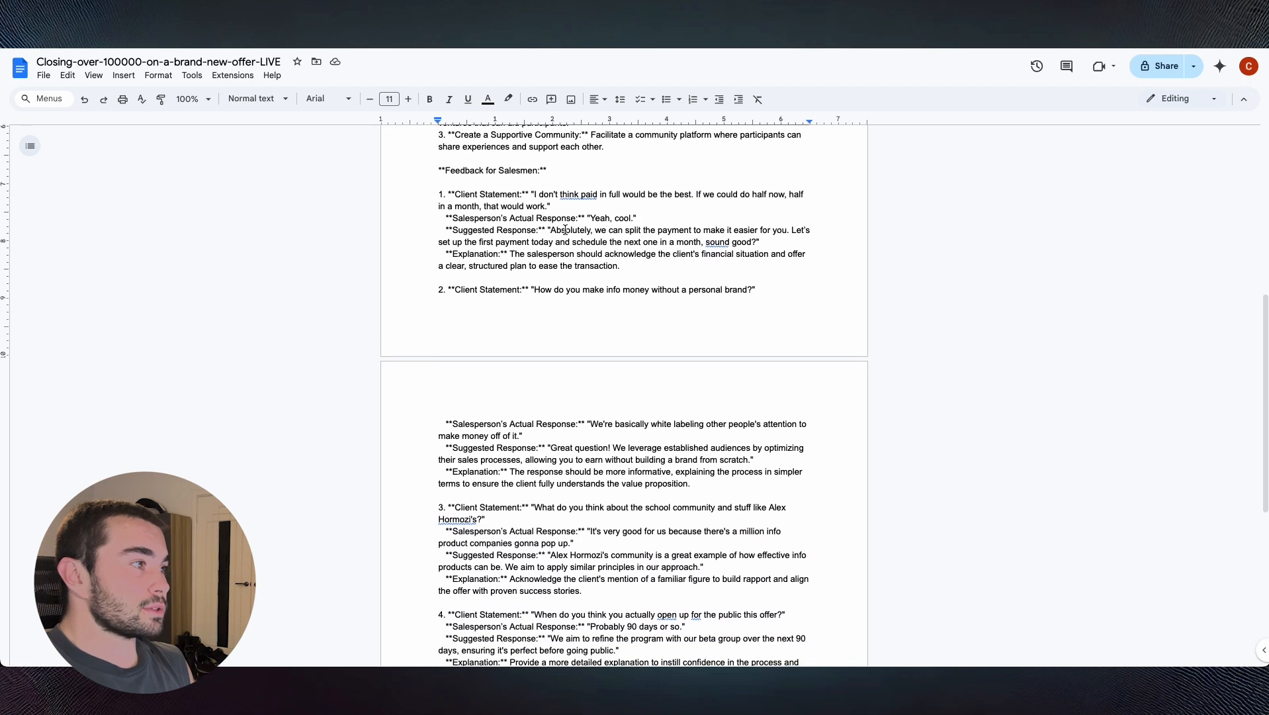
left_click_drag(454, 193, 585, 207)
scroll(504, 219, "down", 1)
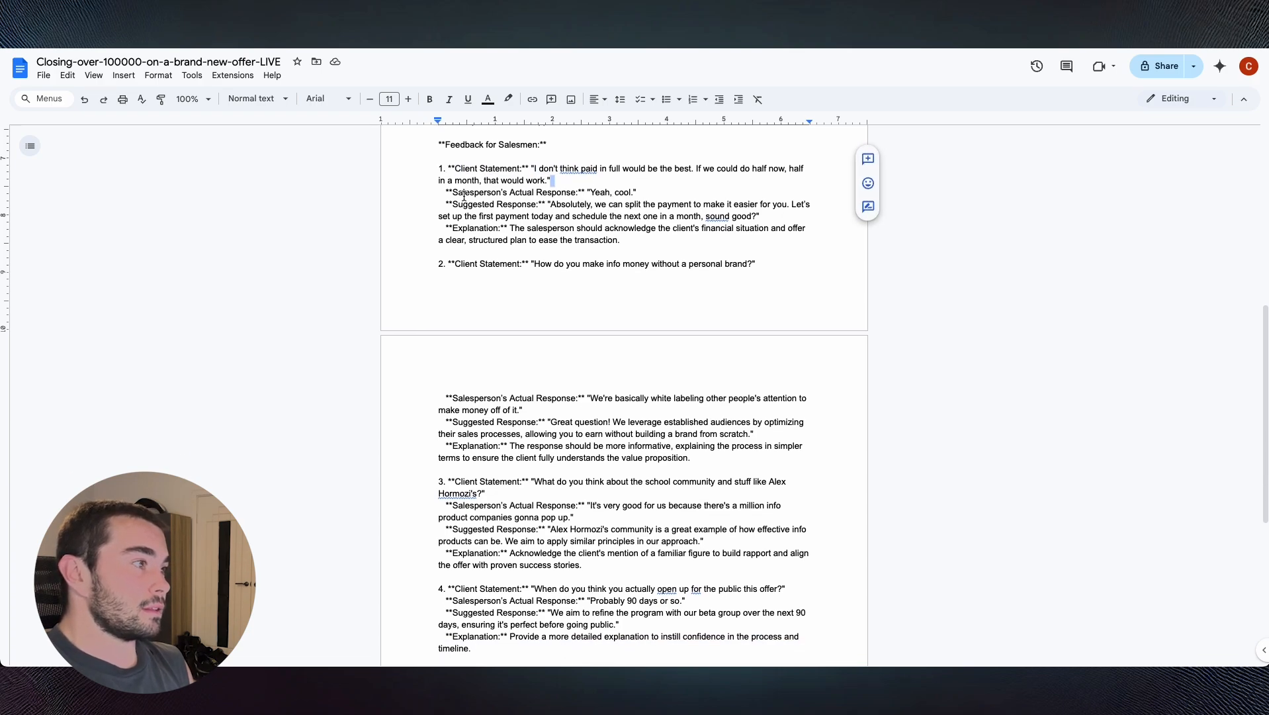
left_click_drag(464, 195, 562, 190)
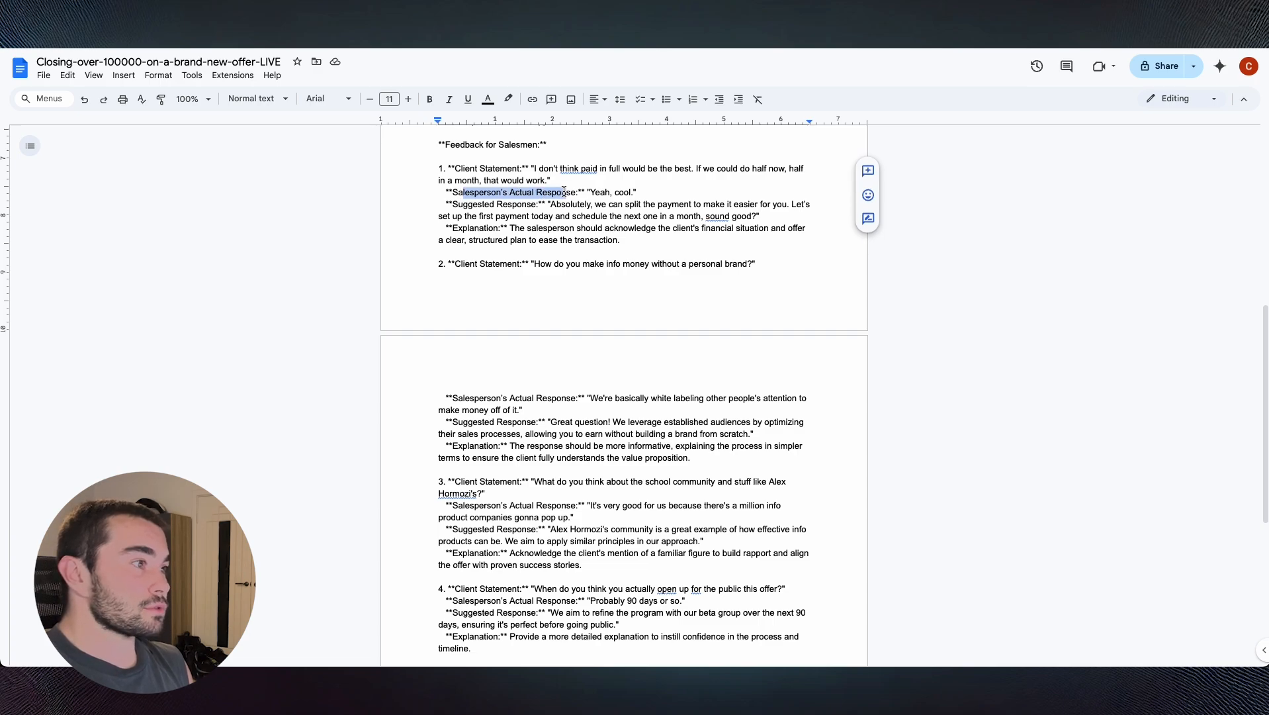
left_click(610, 193)
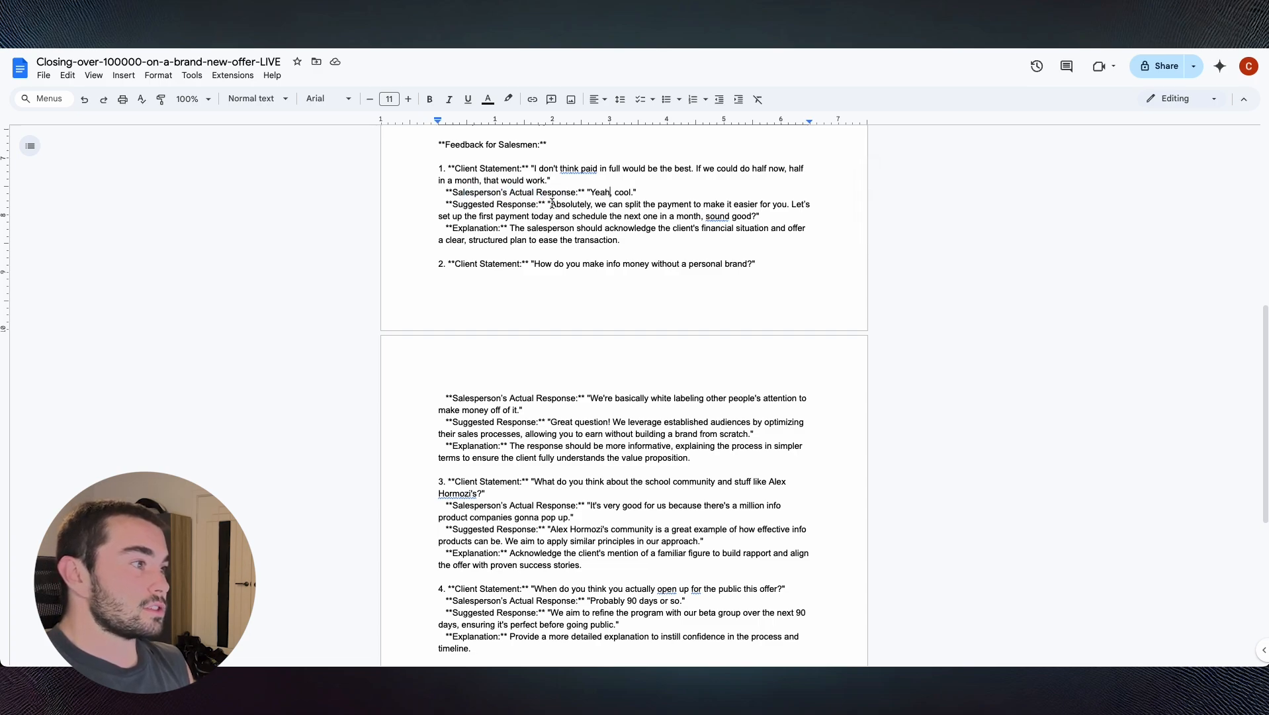
left_click_drag(552, 203, 761, 216)
left_click_drag(516, 228, 633, 238)
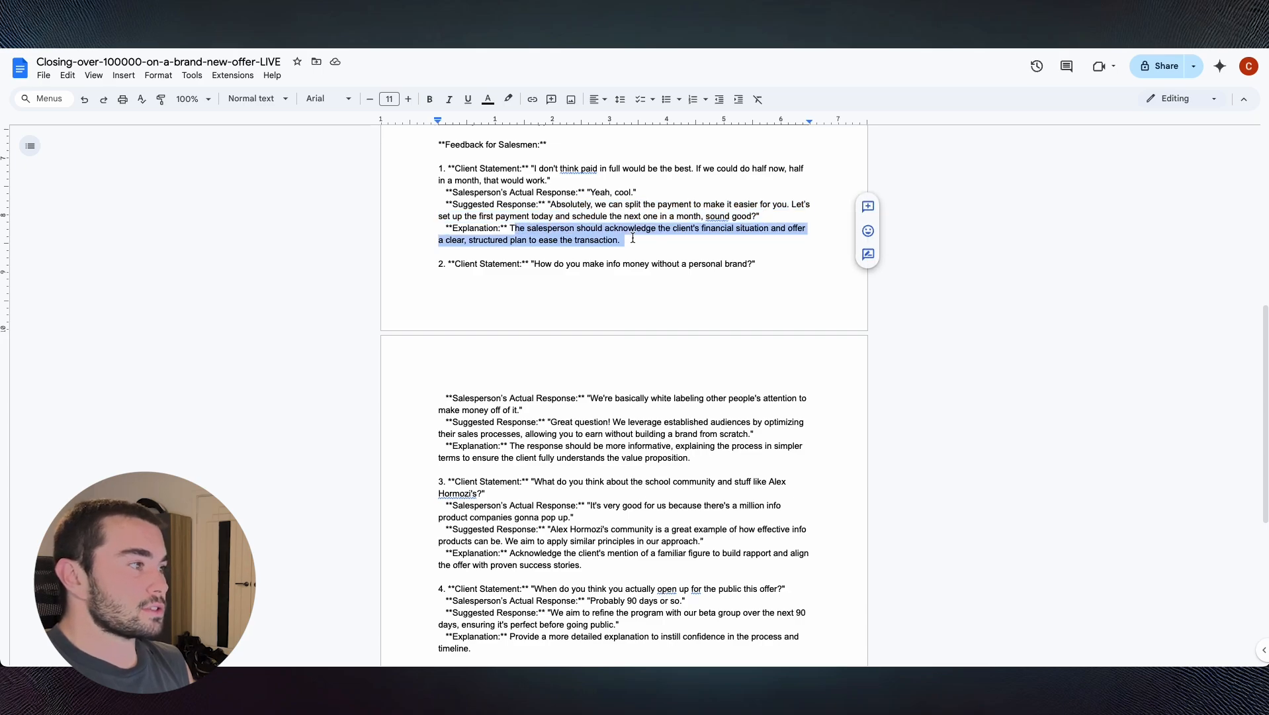
left_click(675, 239)
scroll(667, 262, "down", 4)
scroll(668, 262, "up", 5)
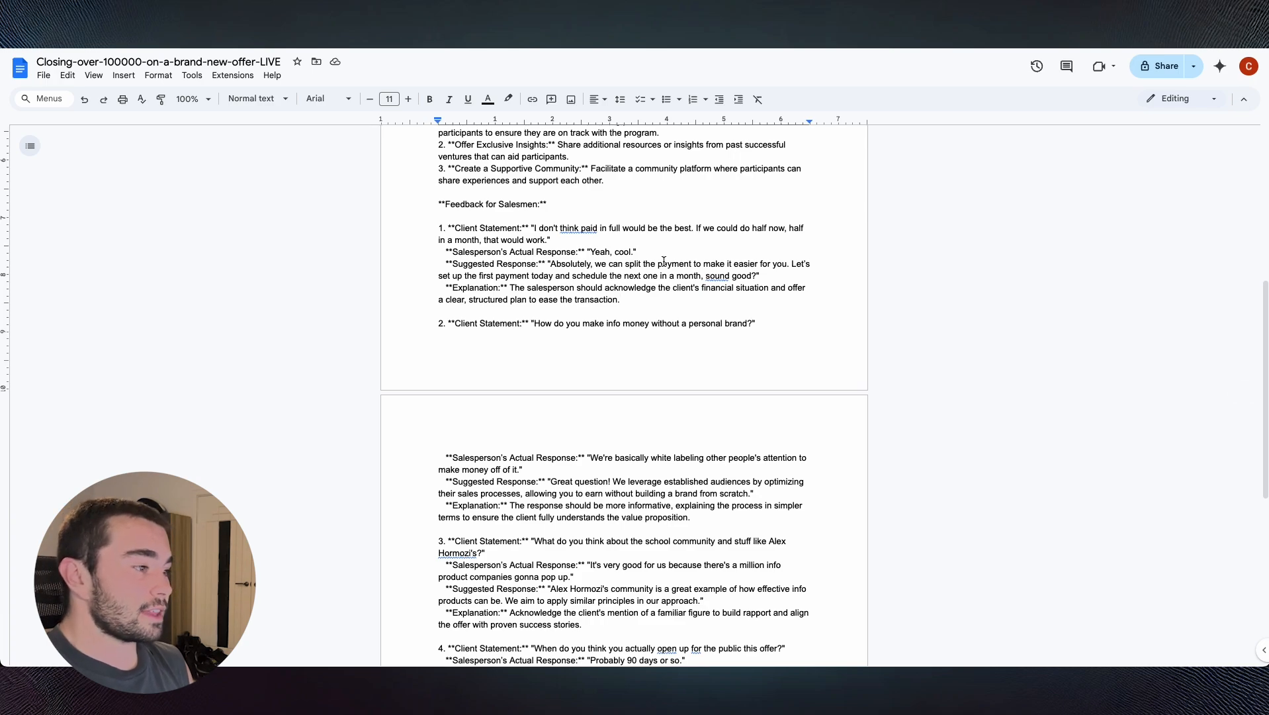
scroll(664, 260, "down", 5)
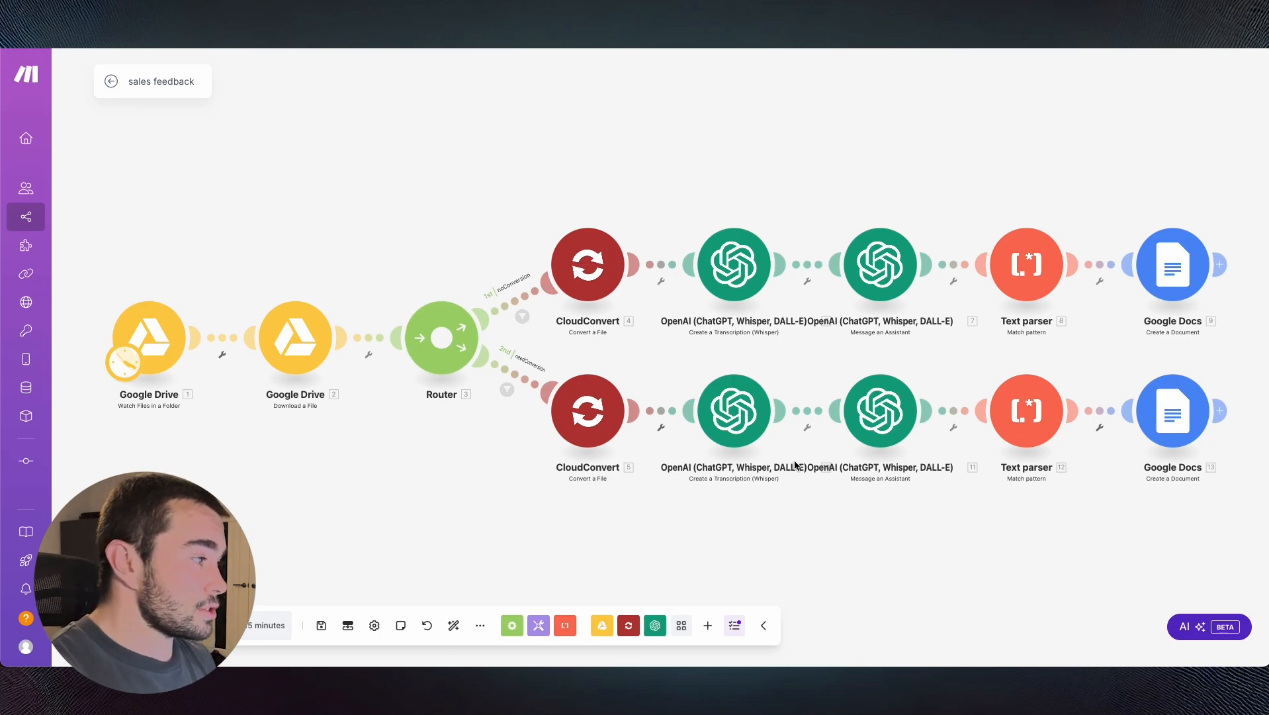
- In Make, set the Google Drive trigger to start from the manually chosen "Closing over 100,000 on a brand new offer ★LIVE★.avi" and run the scenario
right_click(152, 356)
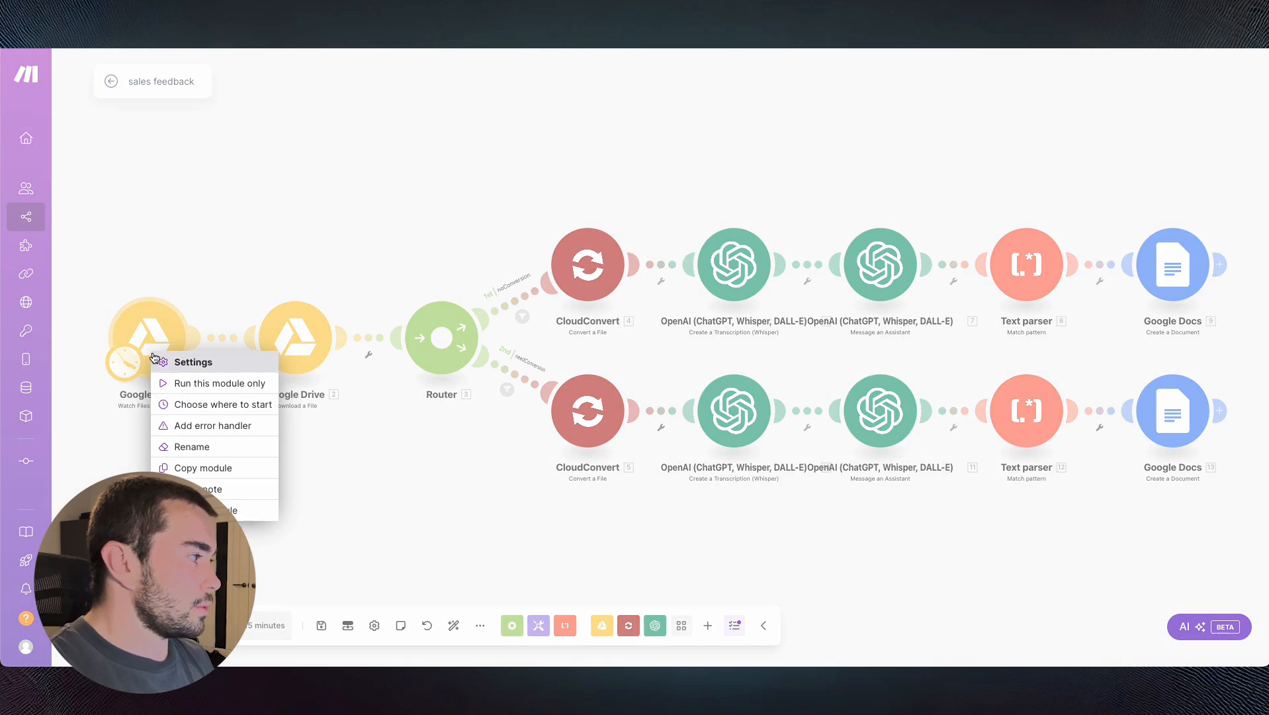
left_click(194, 404)
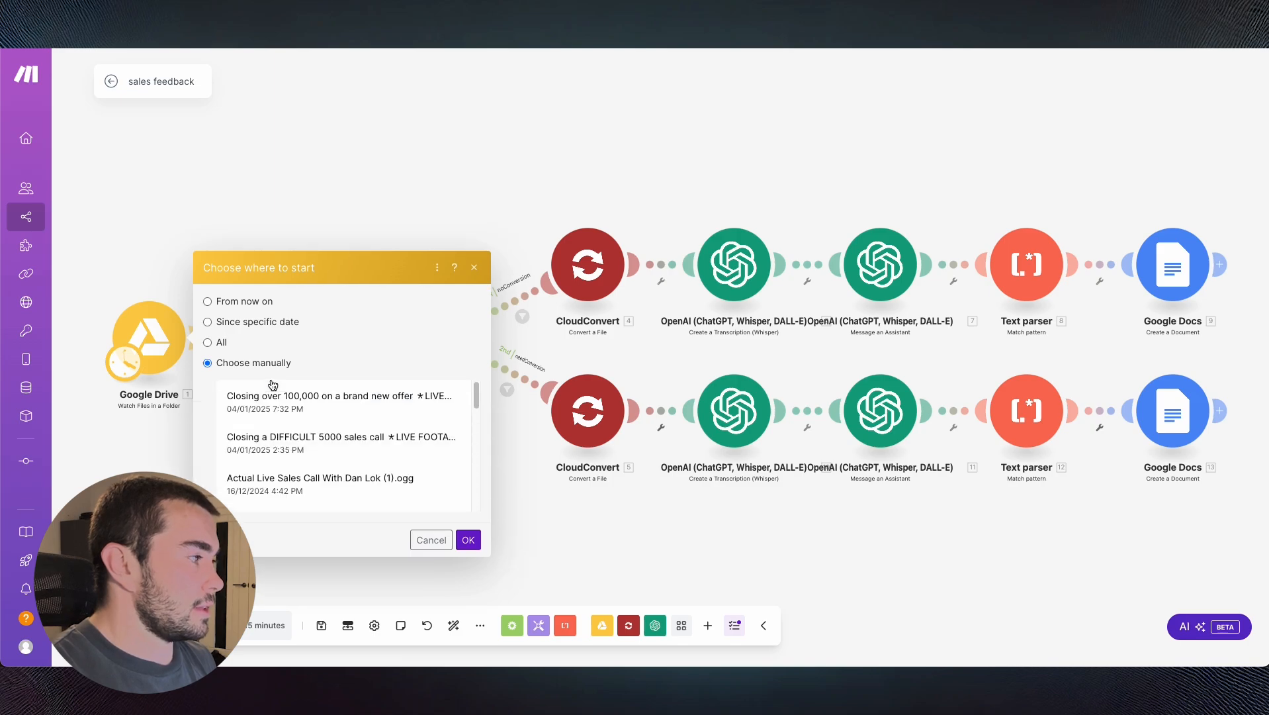
left_click(294, 338)
left_click(469, 474)
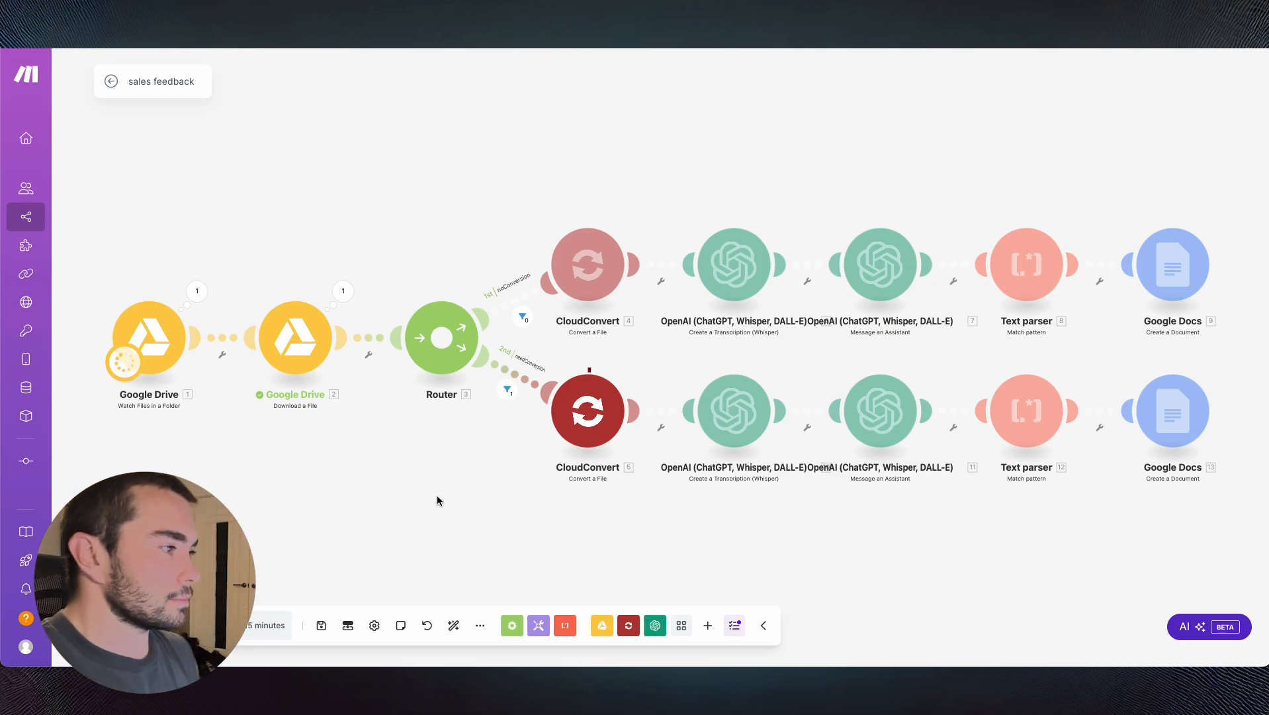
- Inspect how the second-route needConversion filter evaluates the file extension of the processed bundle
left_click(507, 392)
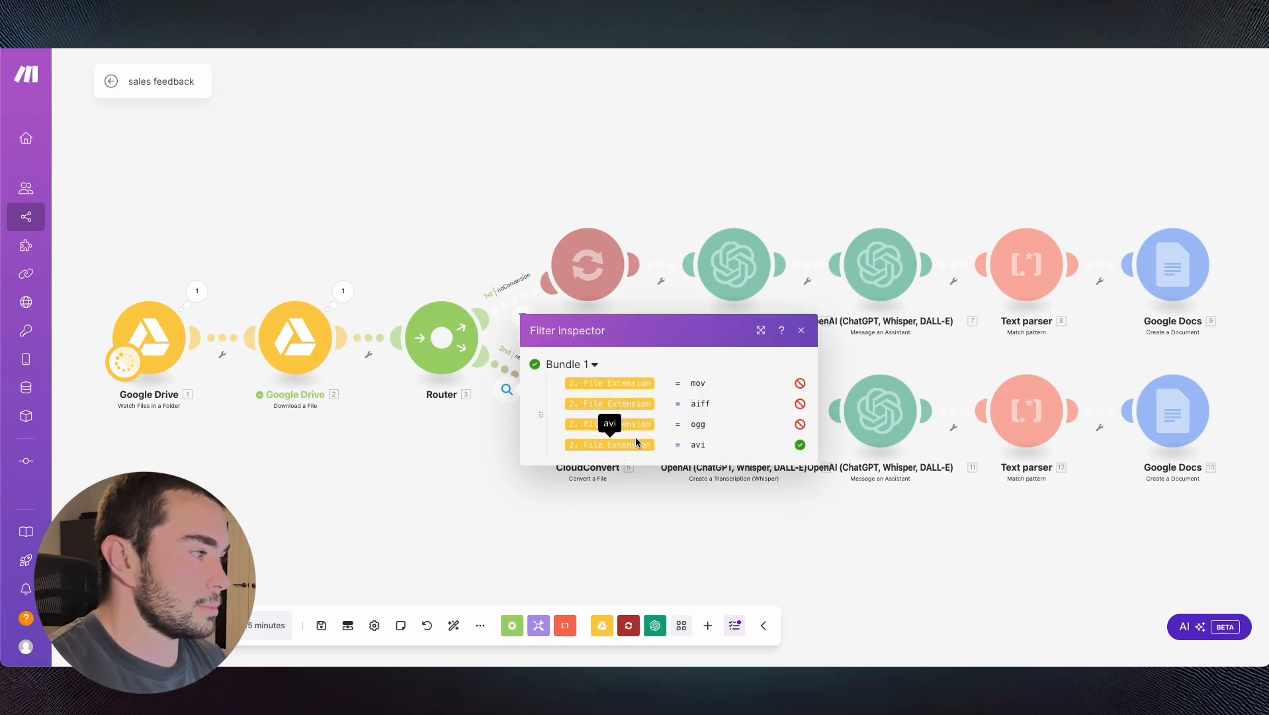
left_click(604, 520)
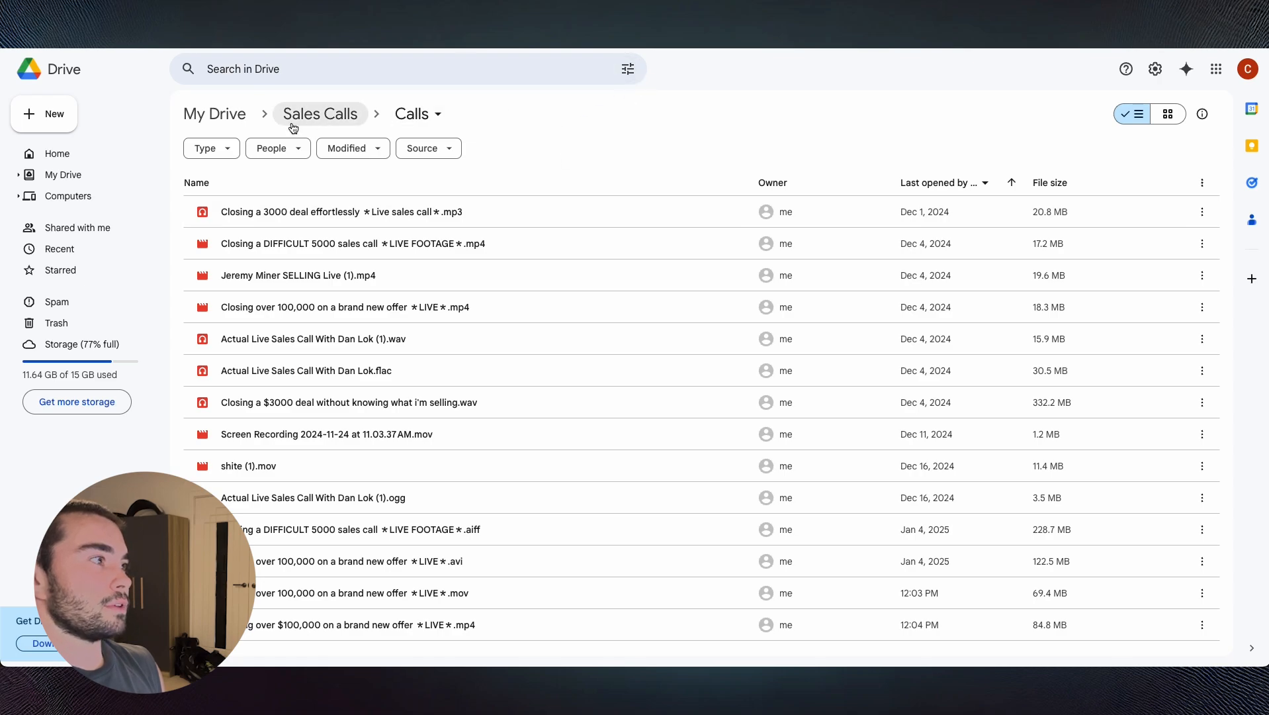
- In Google Drive, go to the Feedback folder under Sales Calls and open the most recent "Closing-over-100000-on-a-brand-new-offer-LIVE" document
left_click(294, 124)
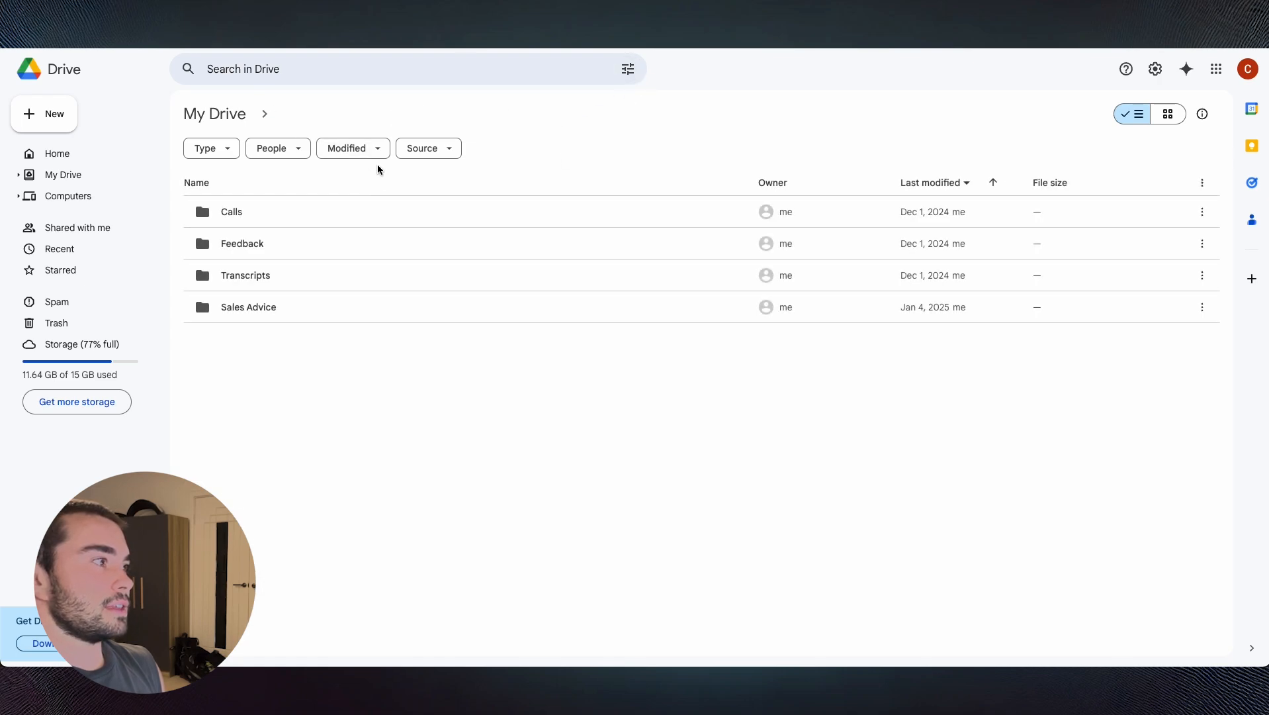
double_click(248, 243)
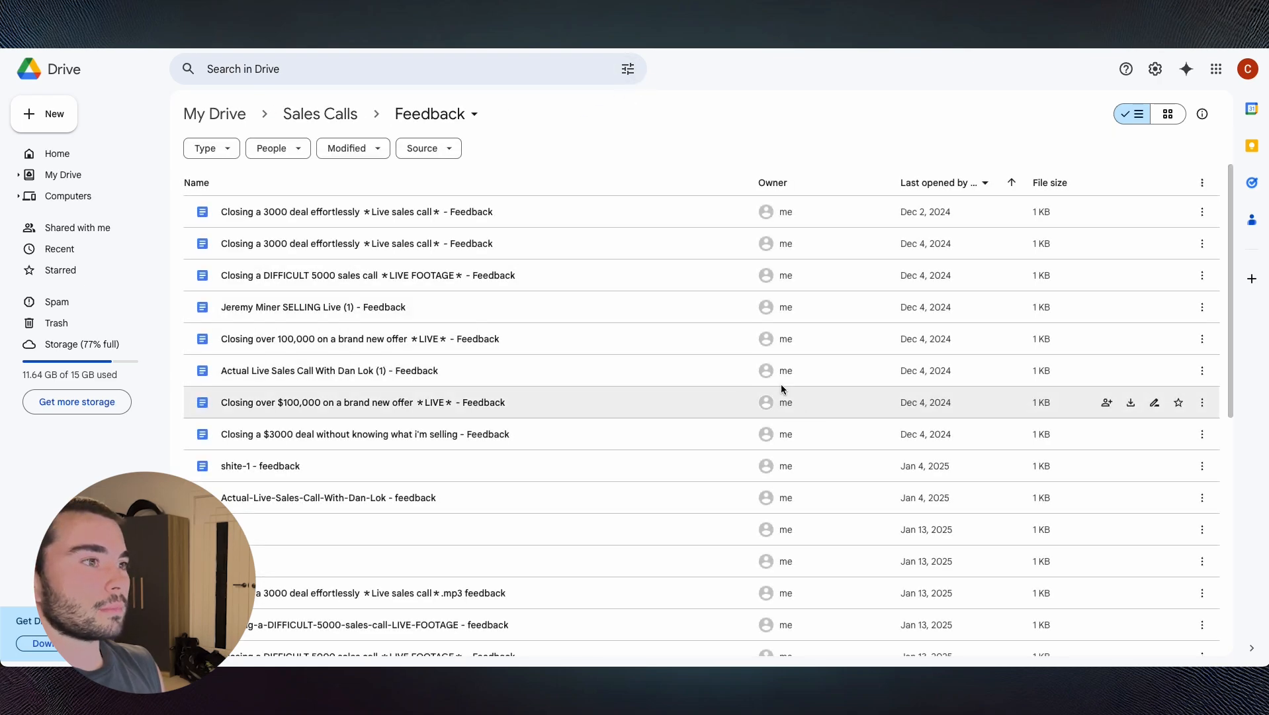
scroll(774, 397, "down", 7)
left_click(650, 644)
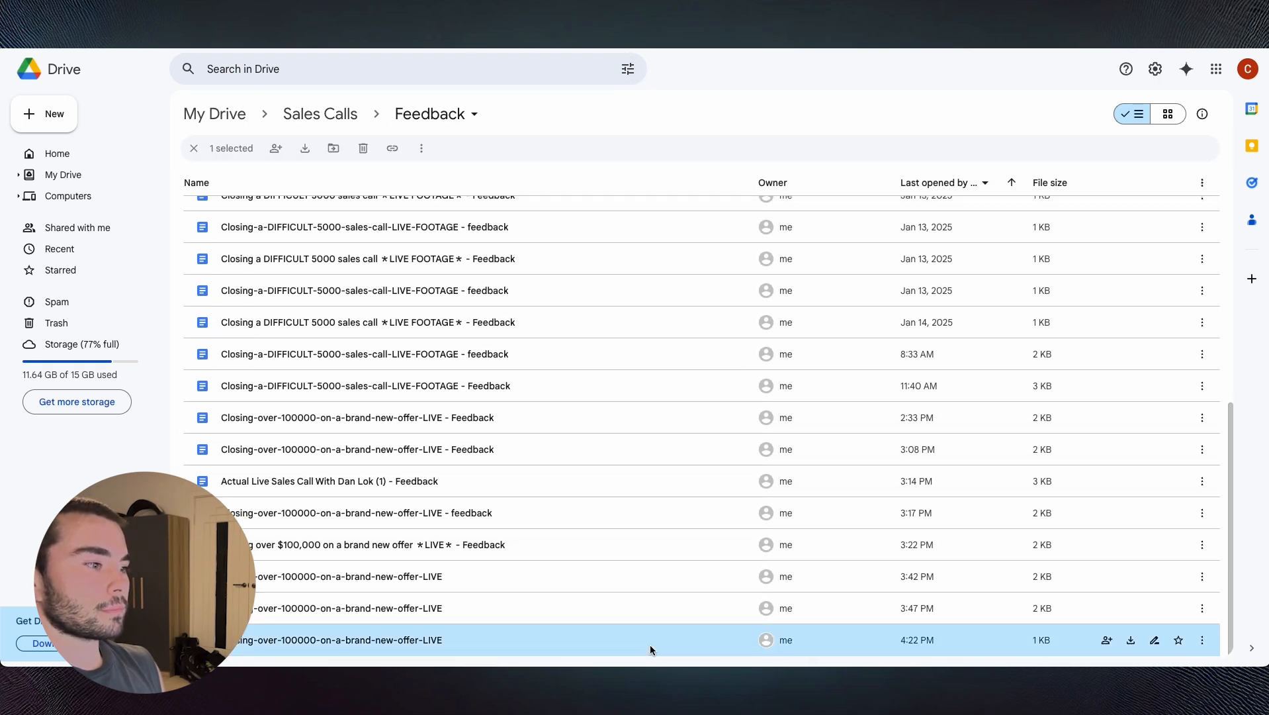
double_click(649, 645)
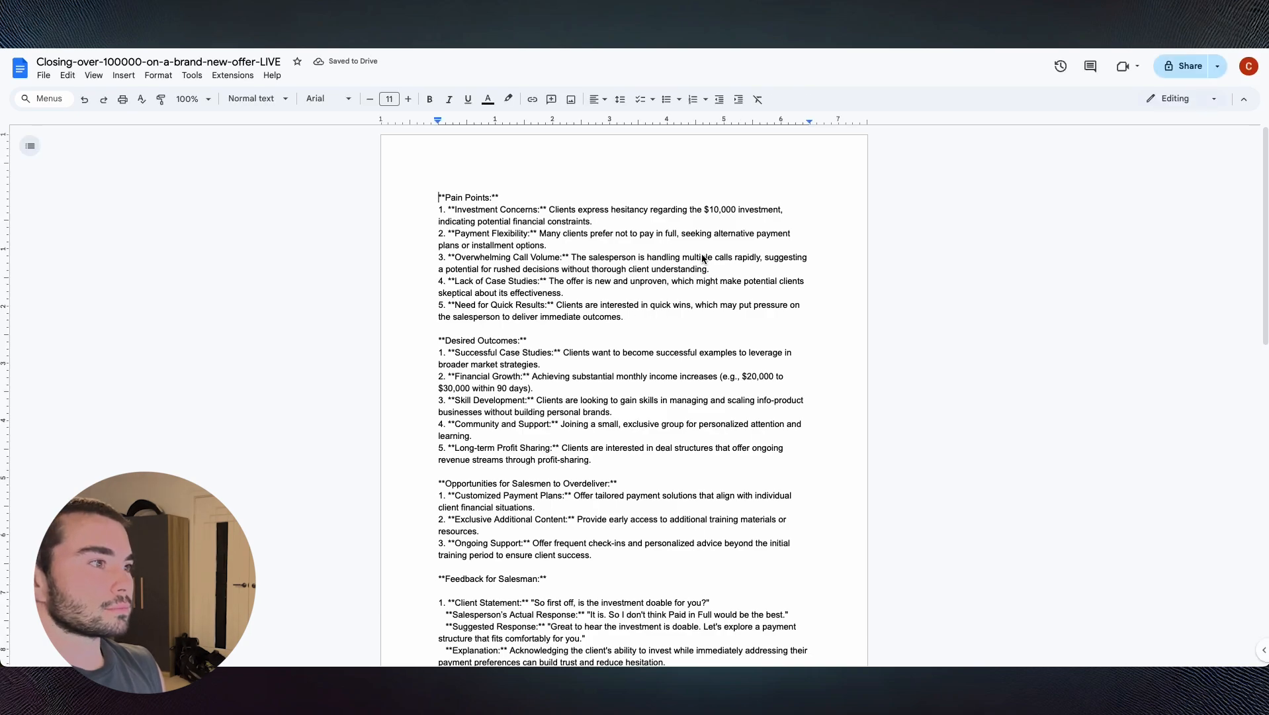
- Compare the opening sections of the new and earlier feedback documents, and read the new one through to its last feedback item
left_click(661, 27)
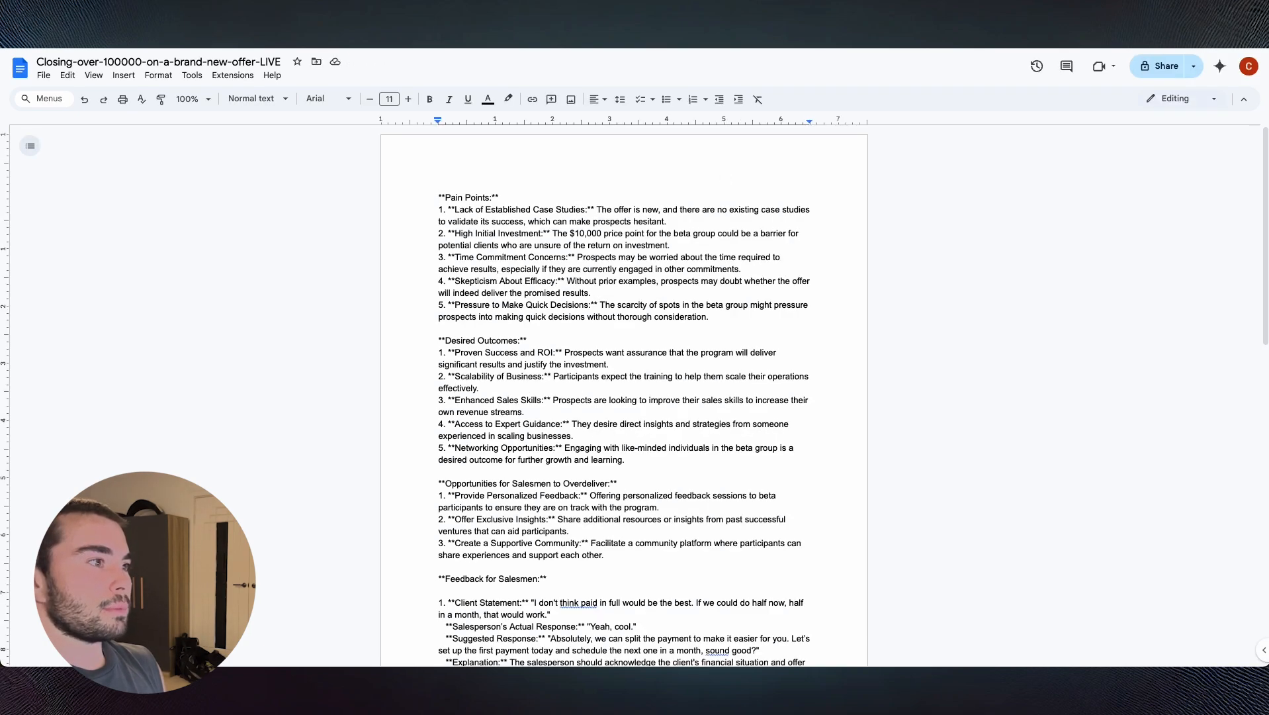
left_click(635, 26)
left_click(629, 27)
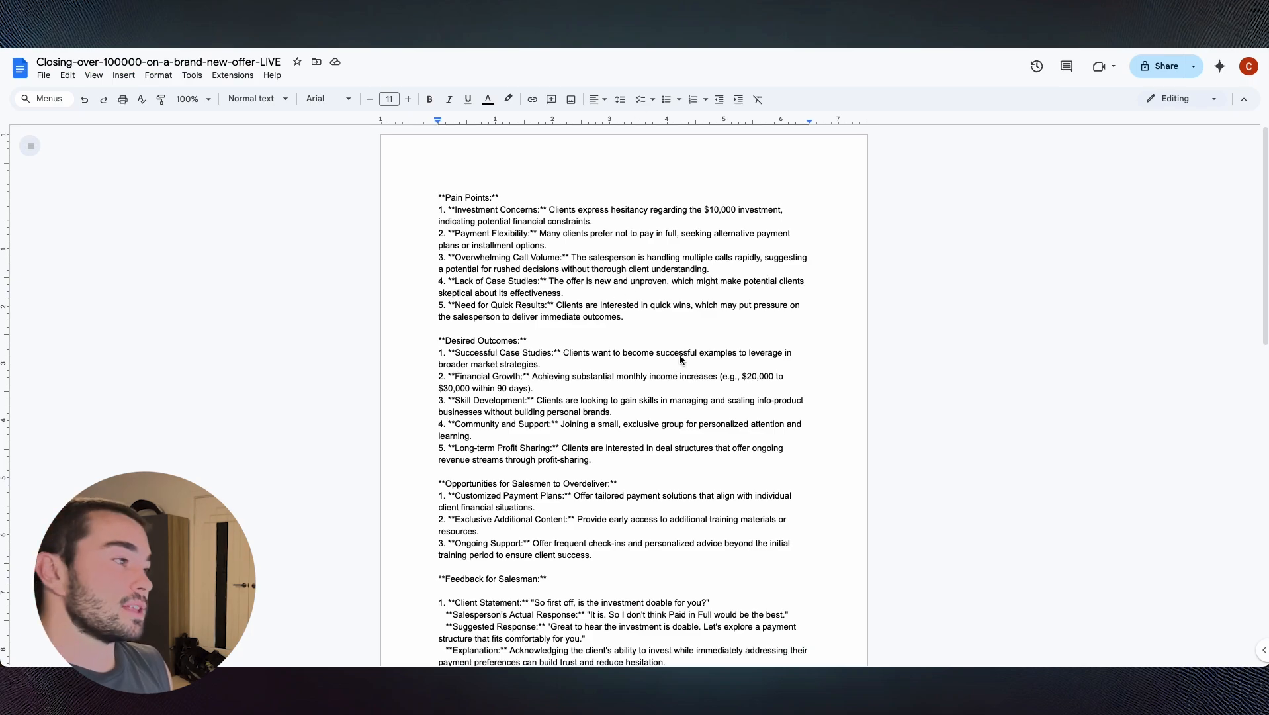
scroll(705, 339, "down", 10)
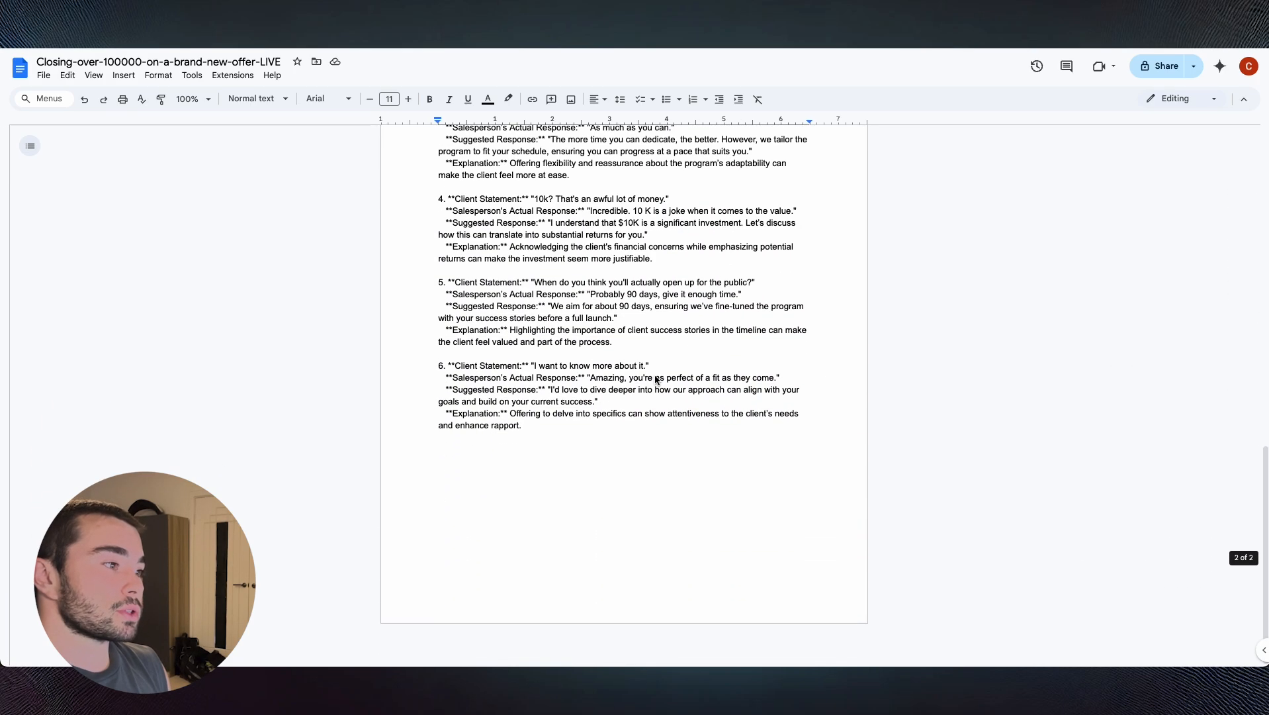
scroll(684, 357, "up", 10)
scroll(684, 356, "up", 1)
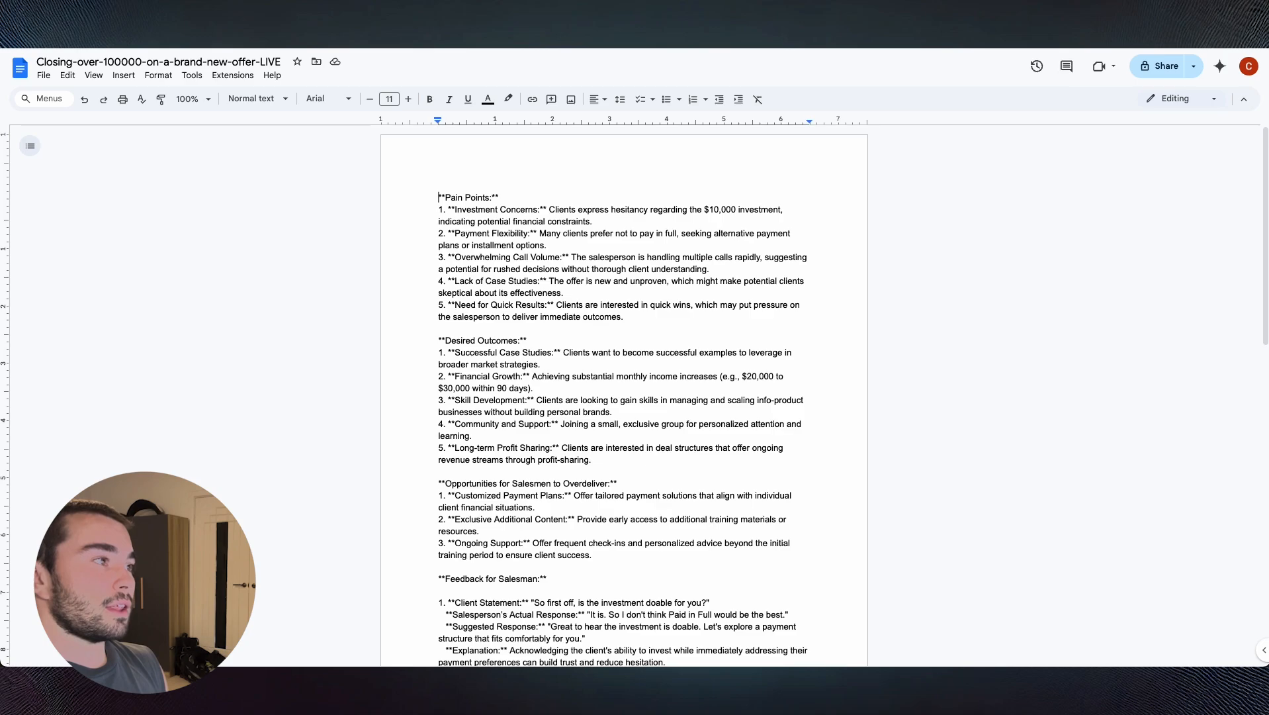
scroll(664, 391, "down", 10)
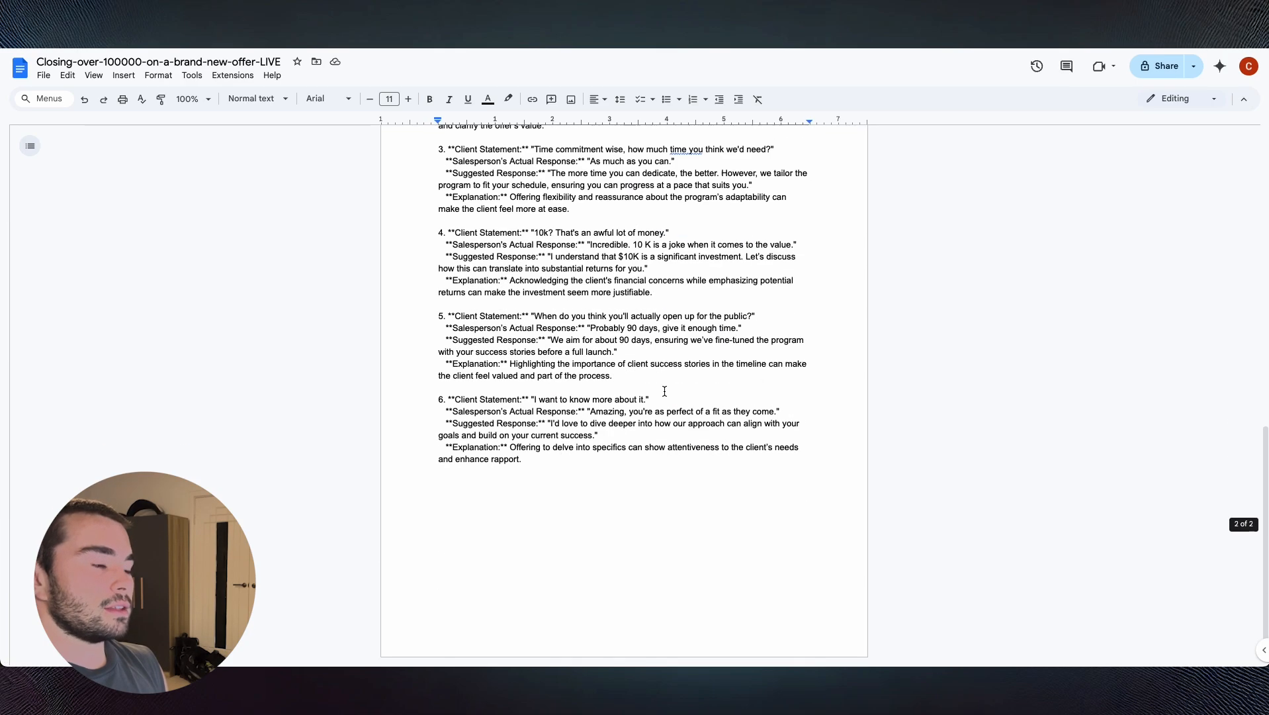
scroll(665, 391, "up", 2)
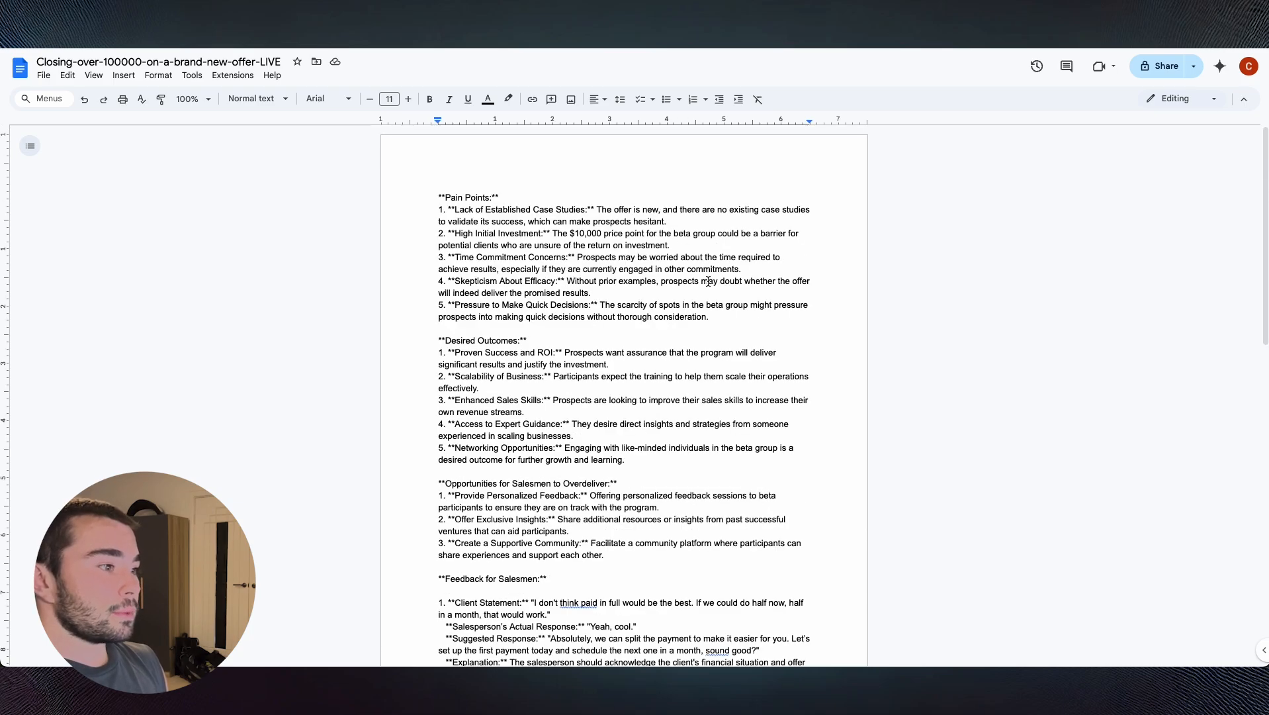
- Review the earlier document's client statements and suggested responses against the corresponding feedback items in the new document
scroll(716, 465, "down", 10)
scroll(711, 423, "up", 1)
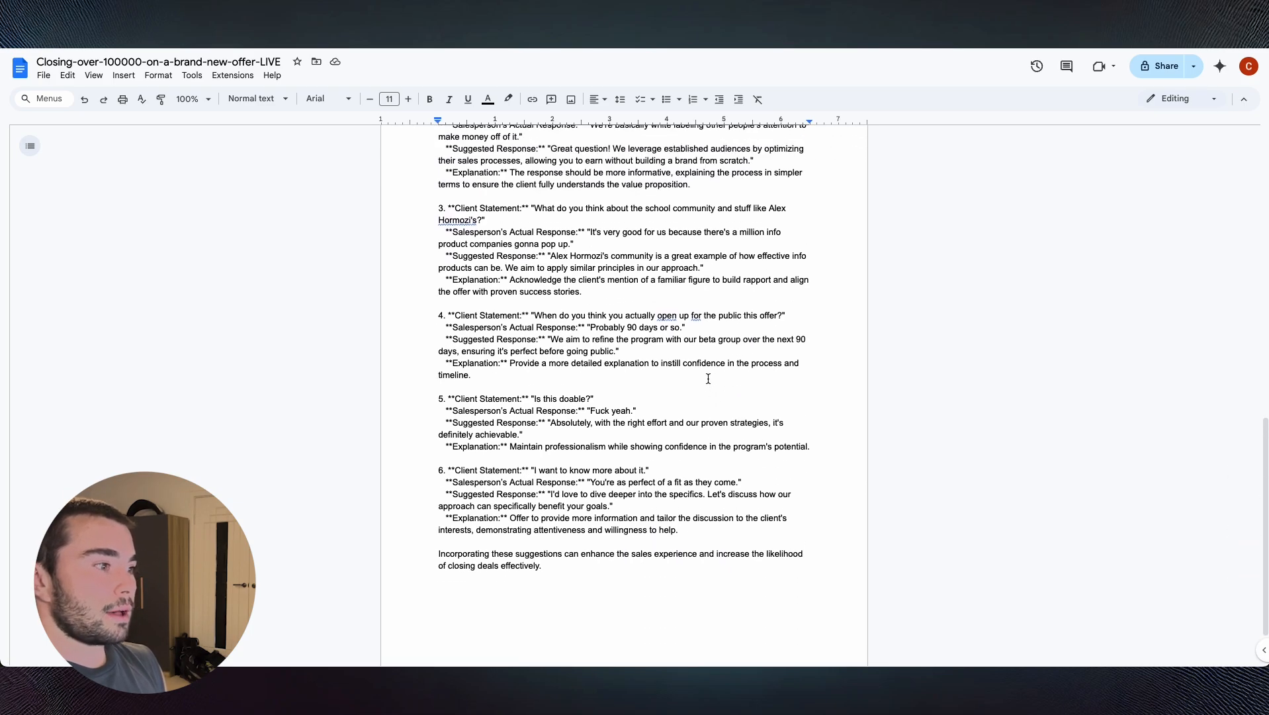
scroll(708, 378, "up", 5)
scroll(710, 374, "down", 4)
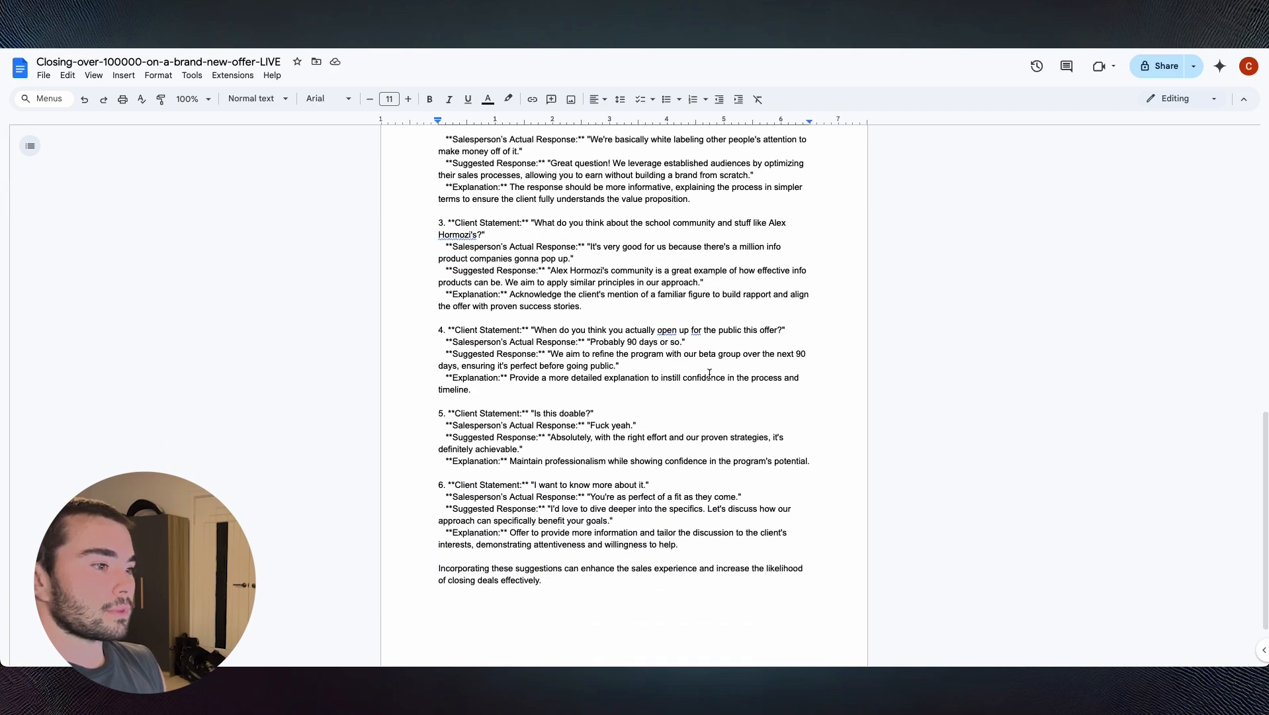
scroll(709, 337, "up", 1)
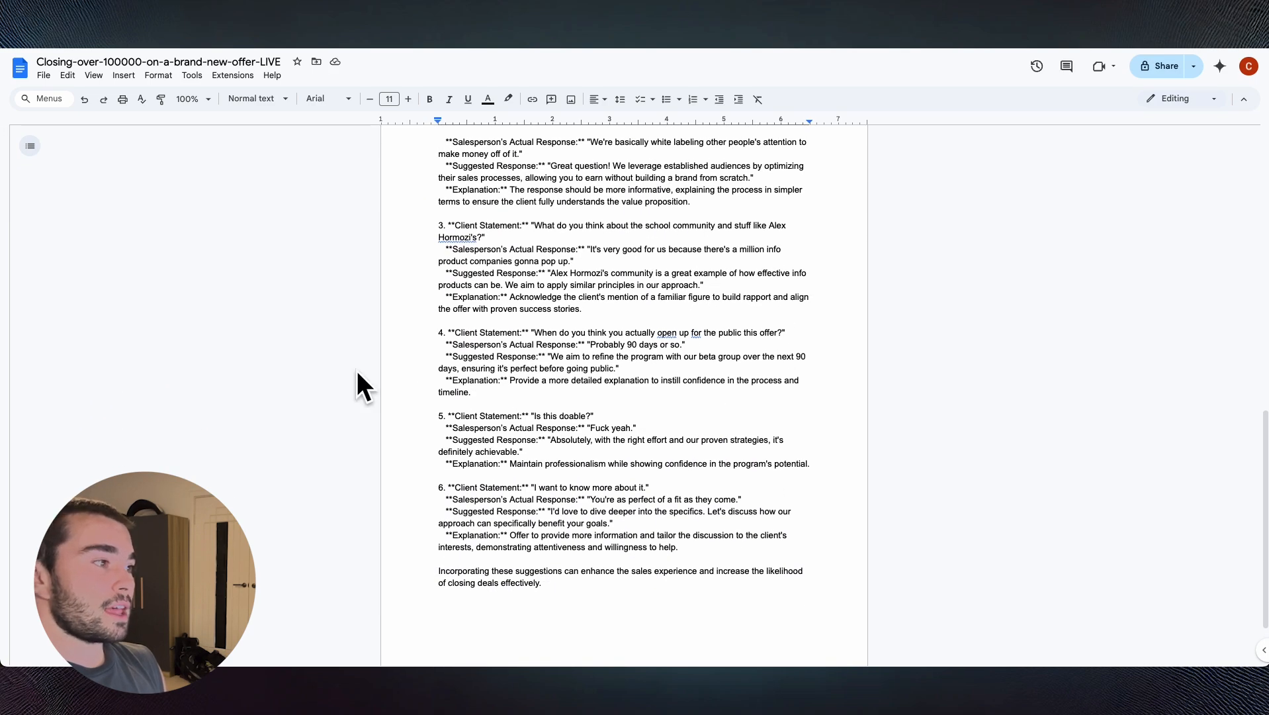
scroll(585, 350, "up", 1)
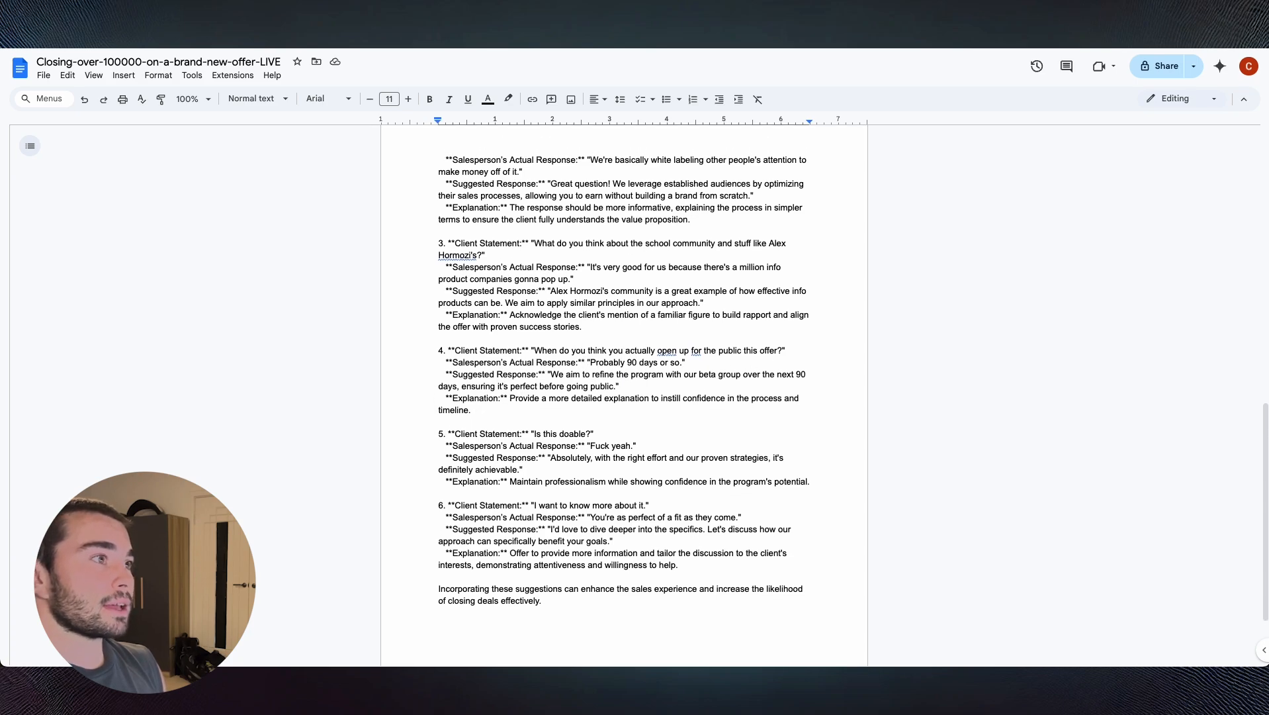
key("ctrl+Tab")
scroll(631, 394, "down", 2)
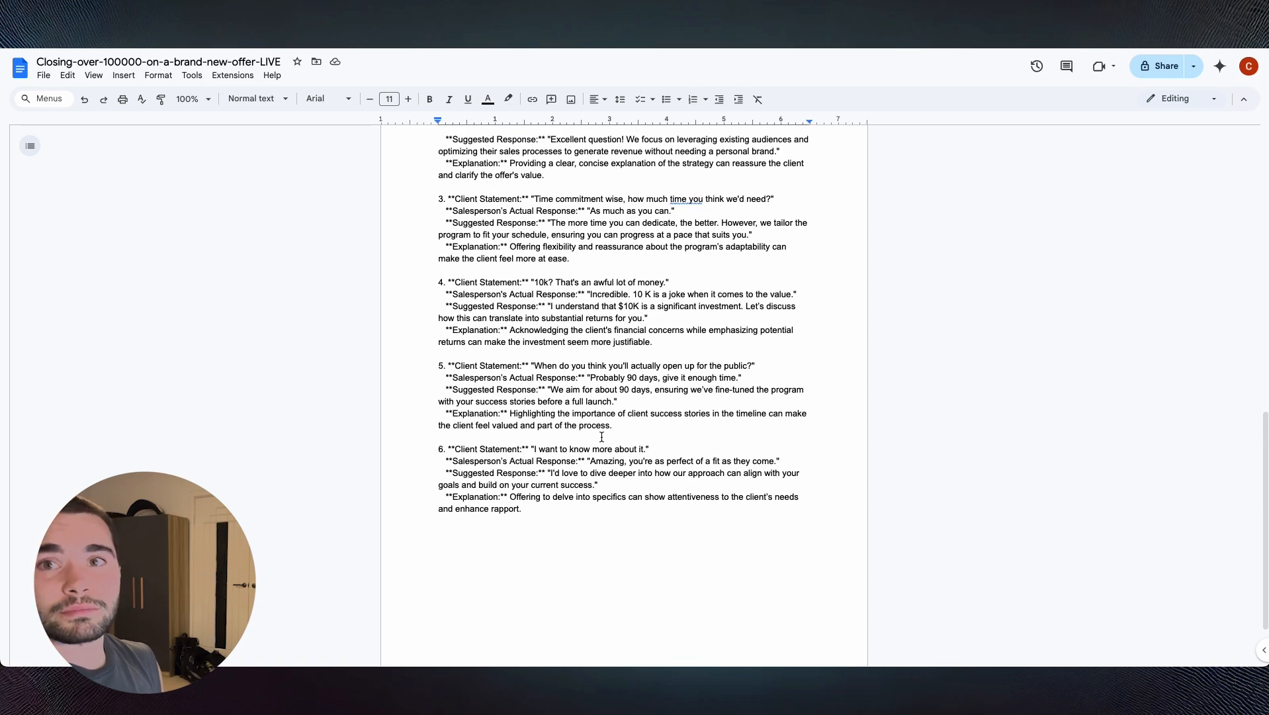